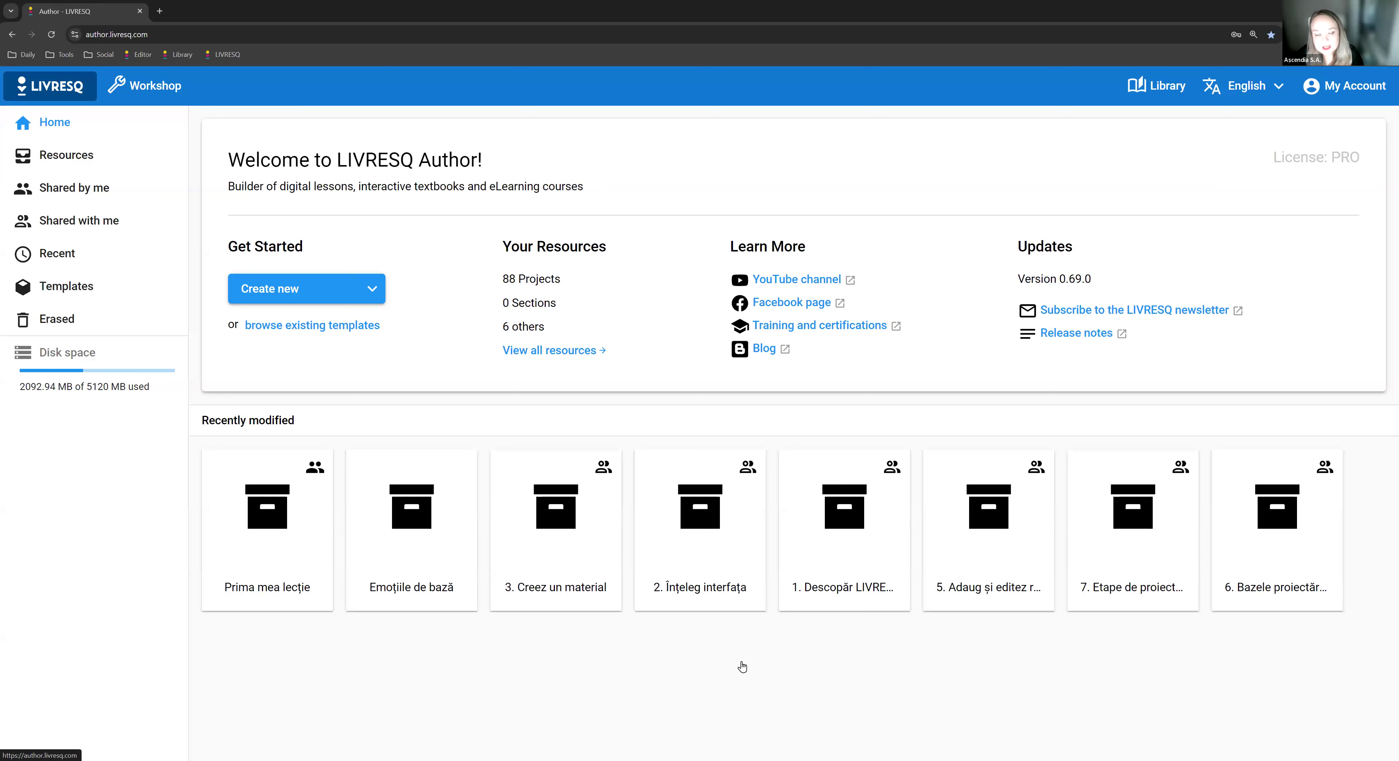
# Create a new project, close the "Prima mea lecție" project, and open the new project's first section for editing
pyautogui.click(324, 297)
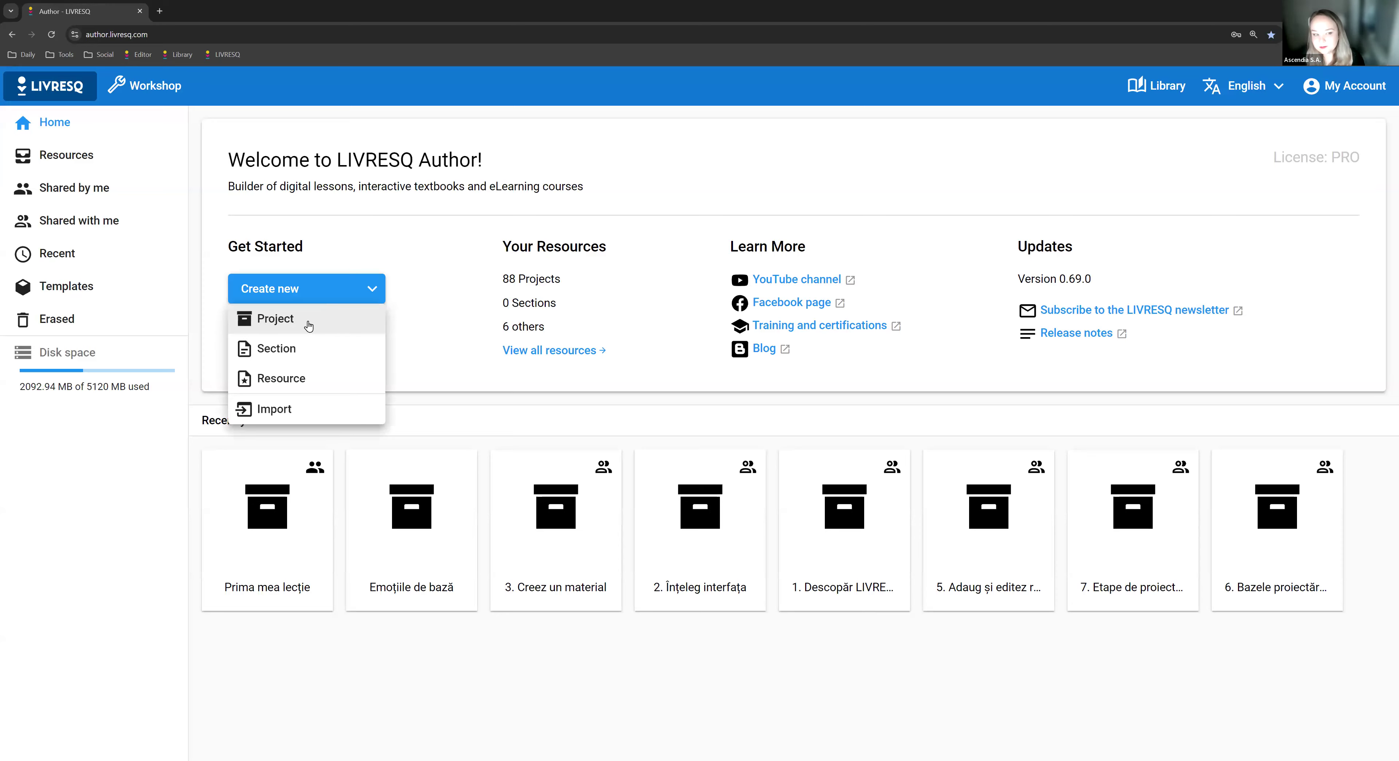
pyautogui.click(309, 325)
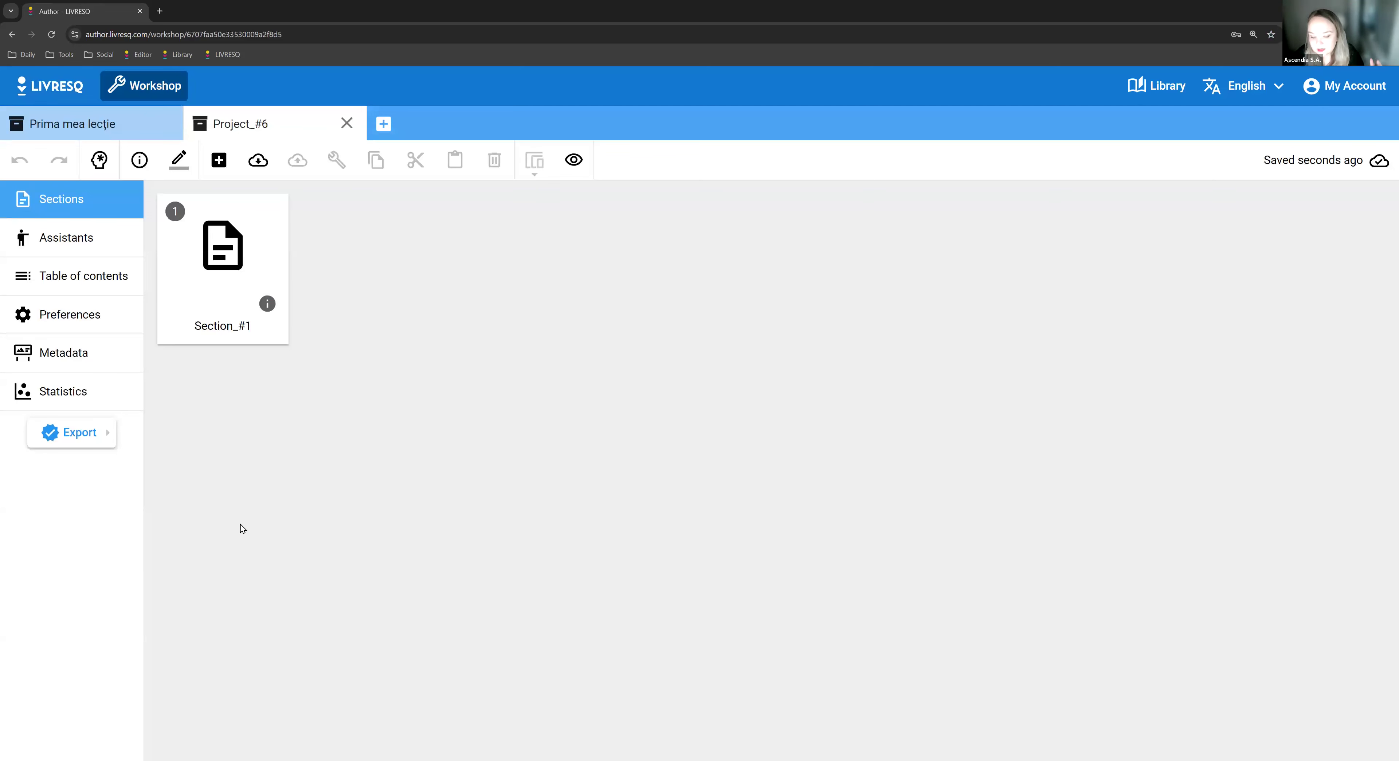
pyautogui.click(169, 121)
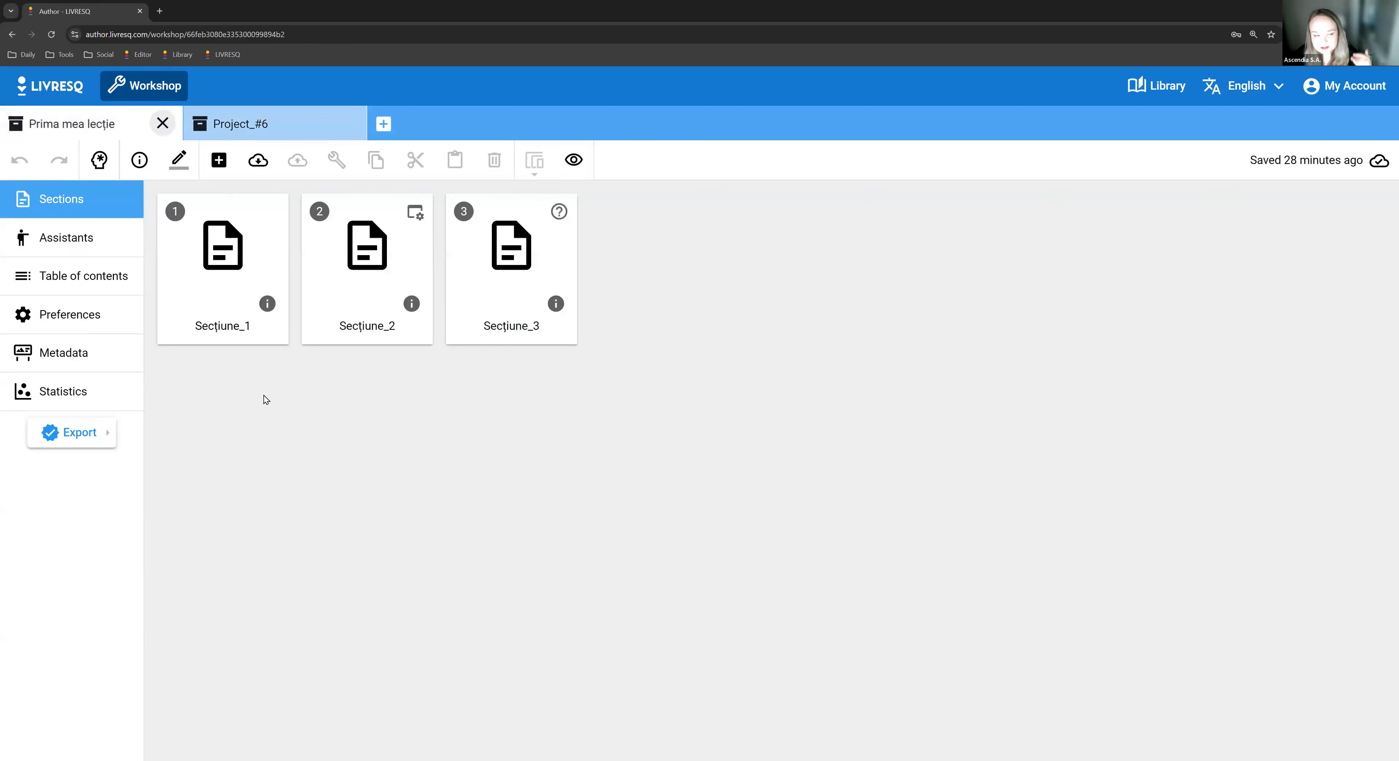
pyautogui.doubleClick(228, 281)
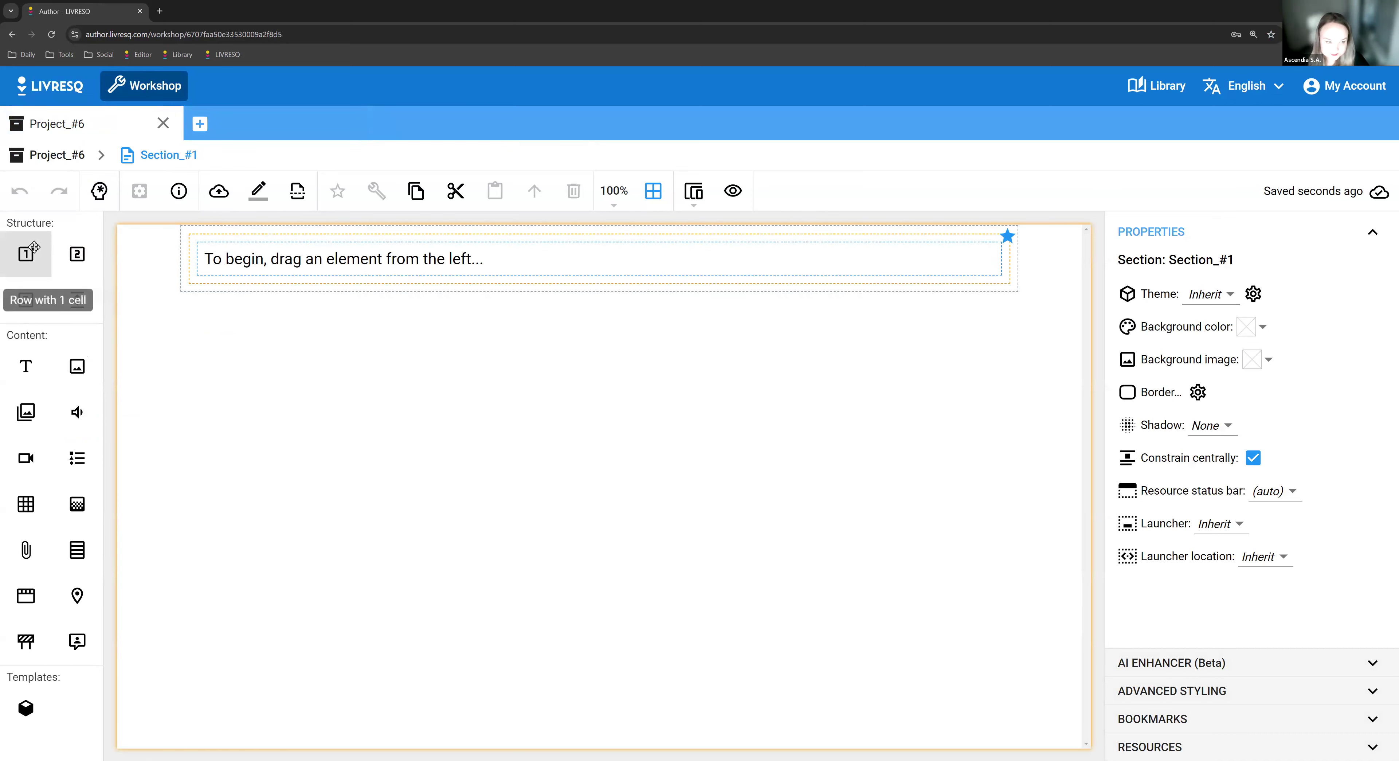
# Add a one-cell row below the starter text, insert a quiz into it and open the quiz for editing
pyautogui.moveTo(269, 543); pyautogui.dragTo(269, 542)
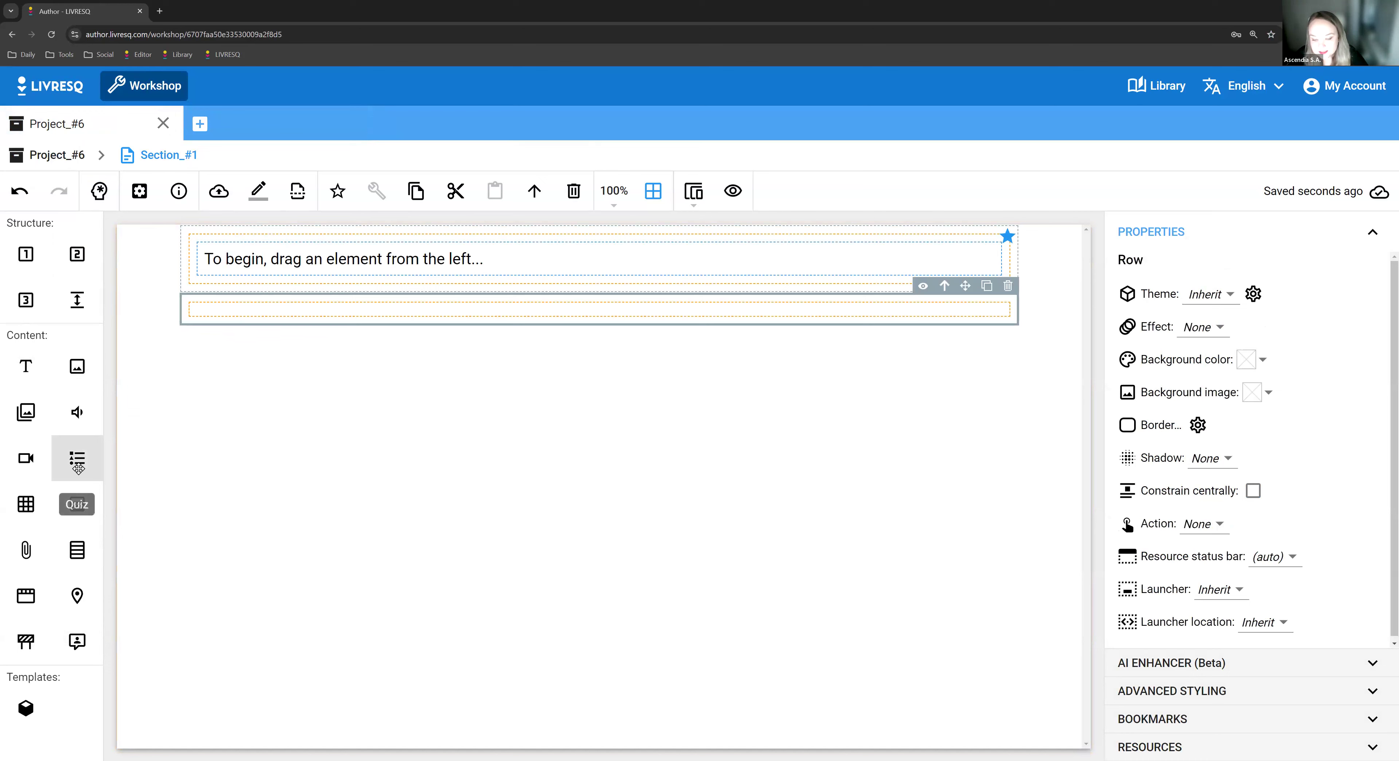
pyautogui.moveTo(78, 467); pyautogui.dragTo(279, 318)
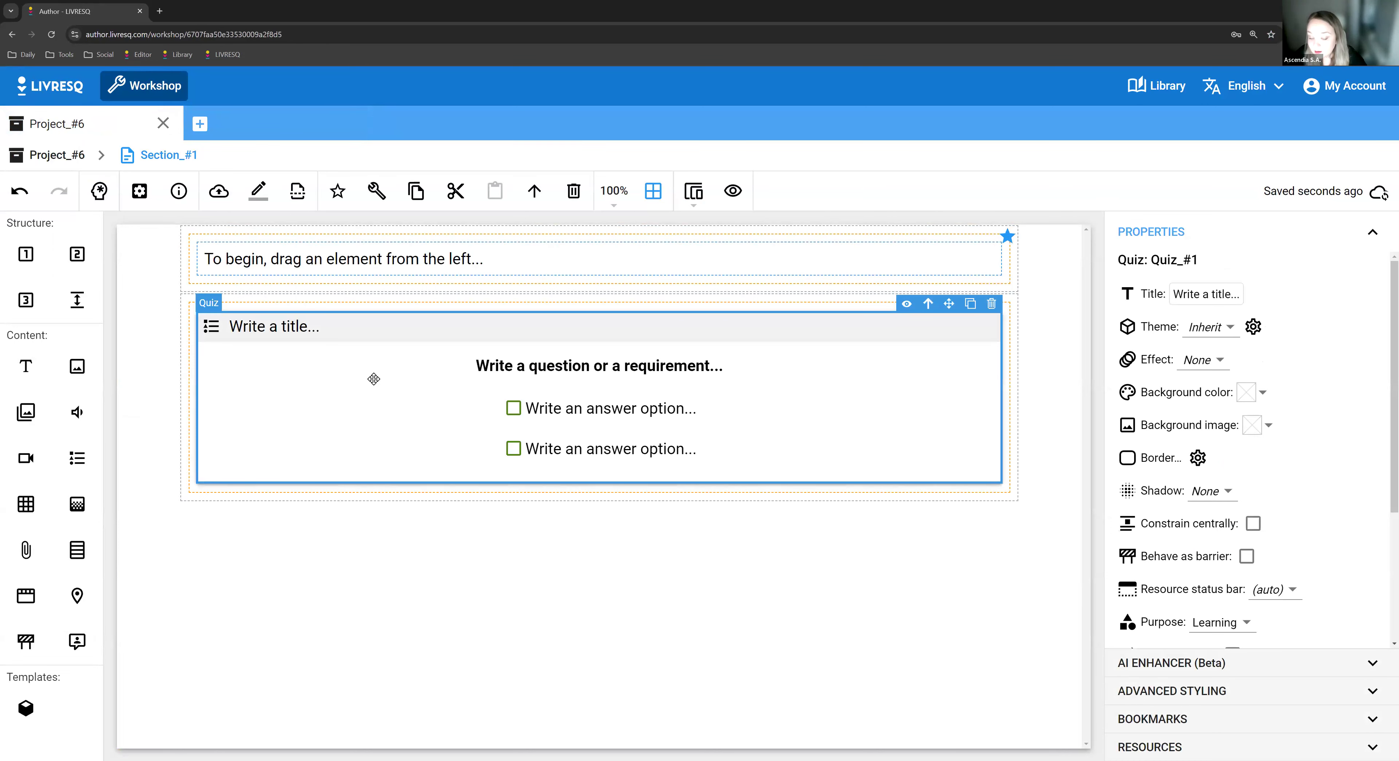
pyautogui.doubleClick(391, 396)
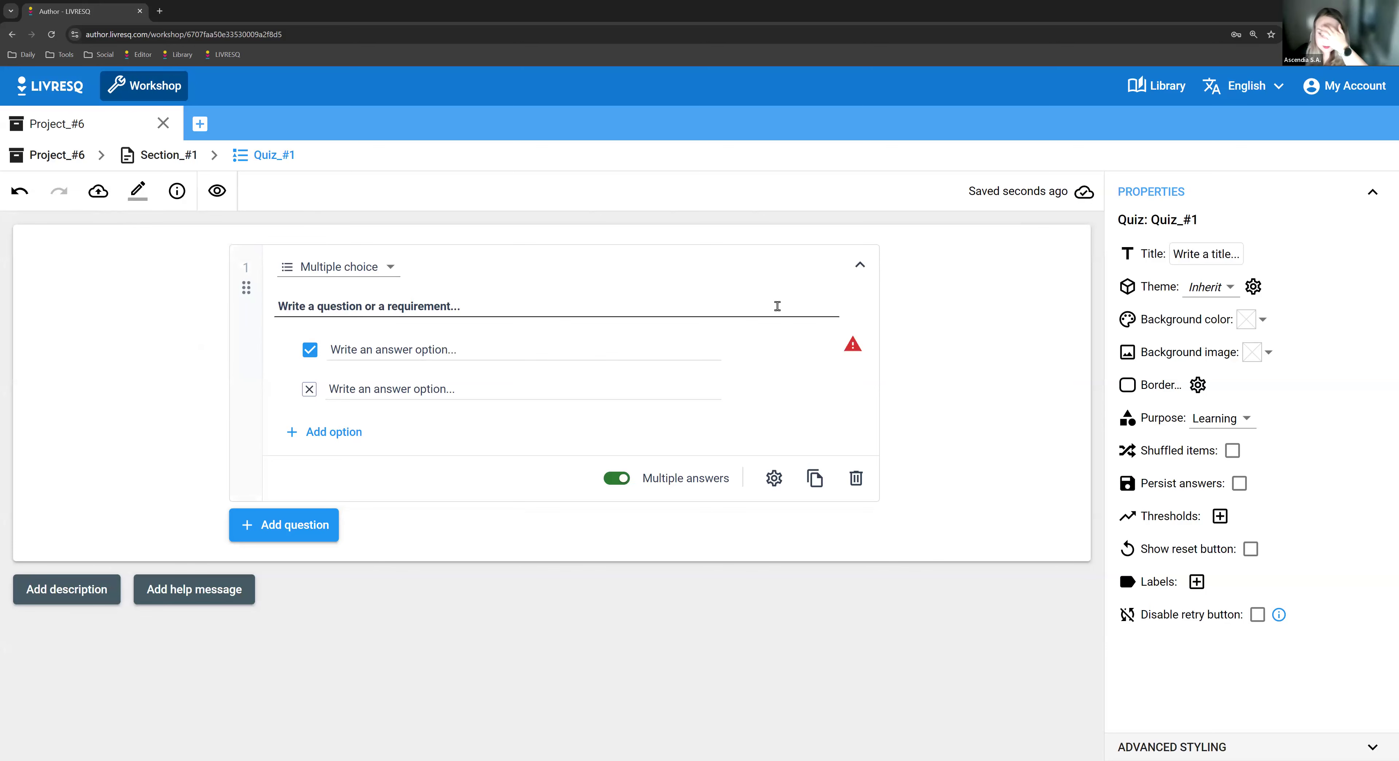
# Turn off multiple answers for the multiple-choice question and set its text to "First question"
pyautogui.moveTo(781, 383)
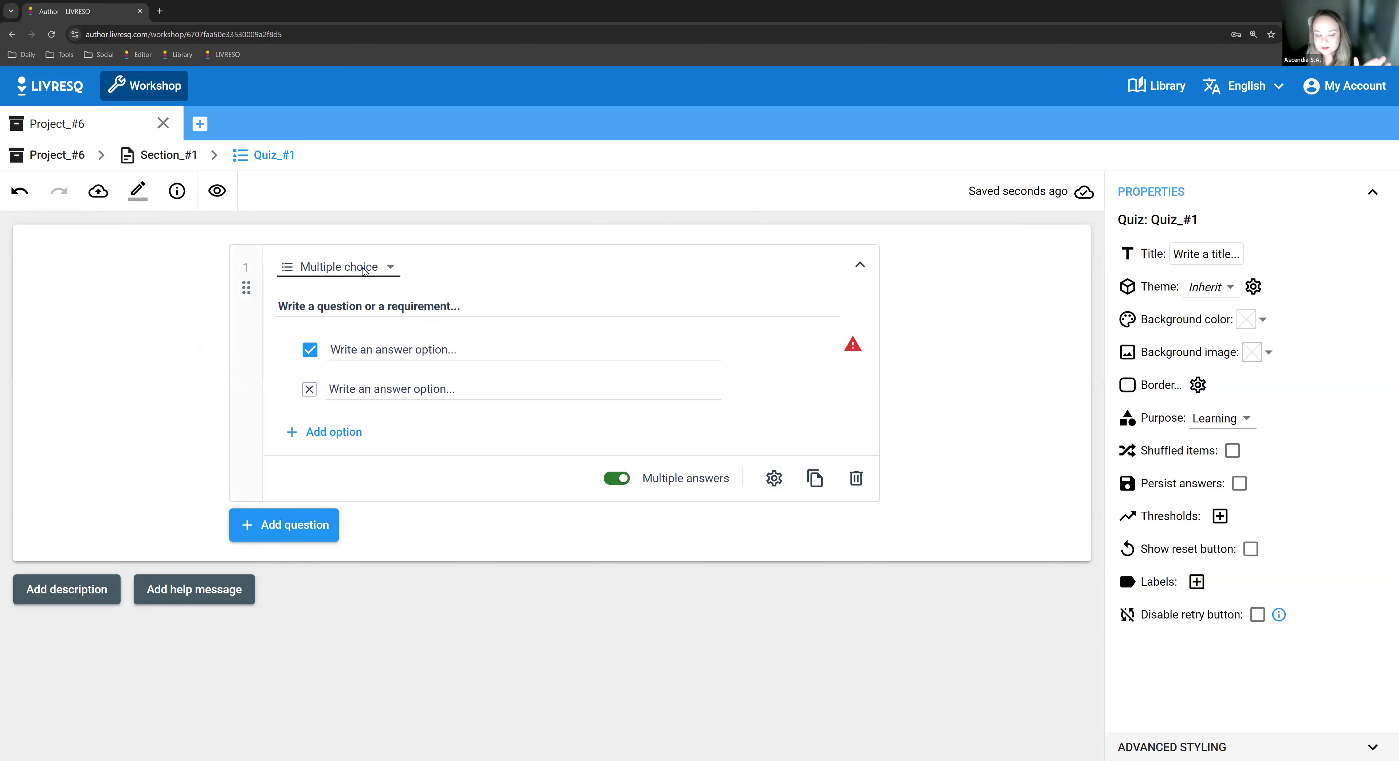
pyautogui.click(611, 481)
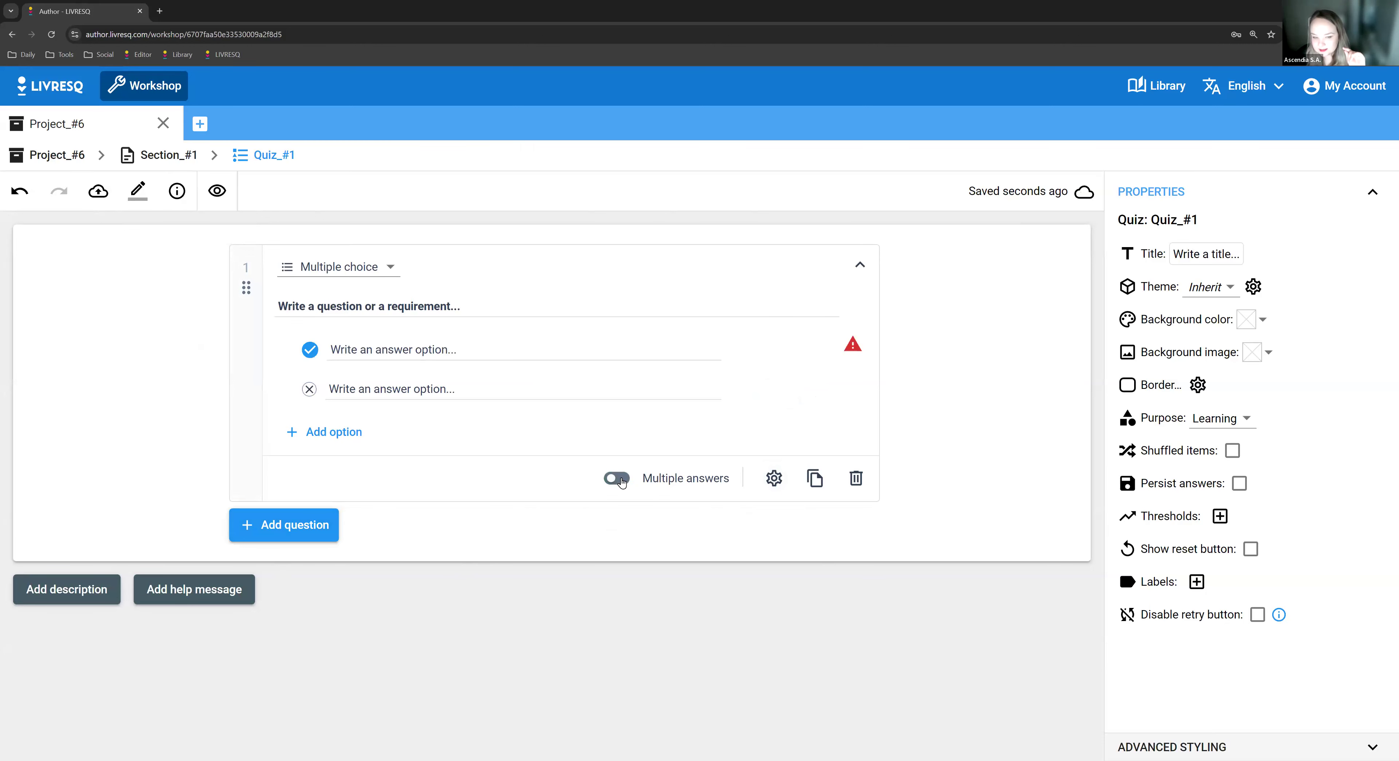
pyautogui.click(357, 314)
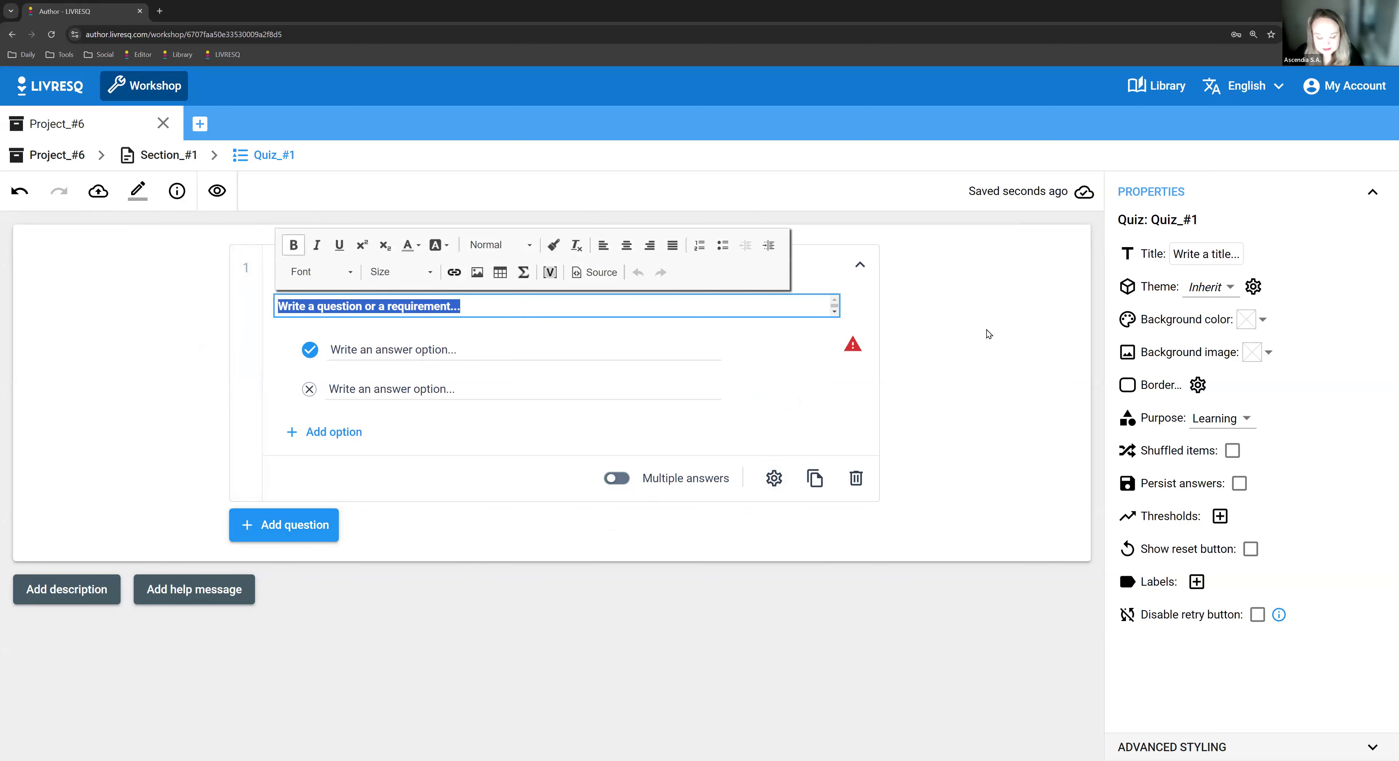
pyautogui.write('First')
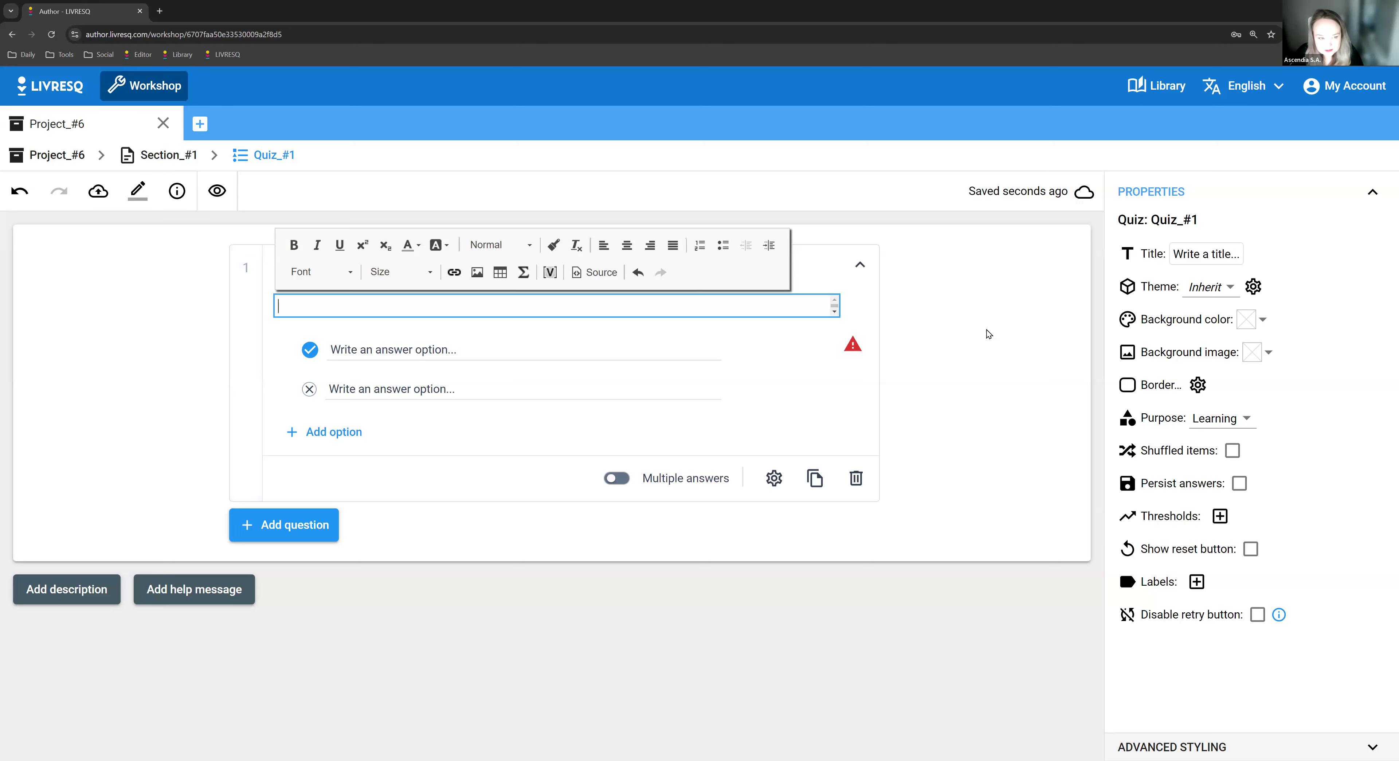
pyautogui.write(' s')
pyautogui.press('BackSpace')
pyautogui.write('question')
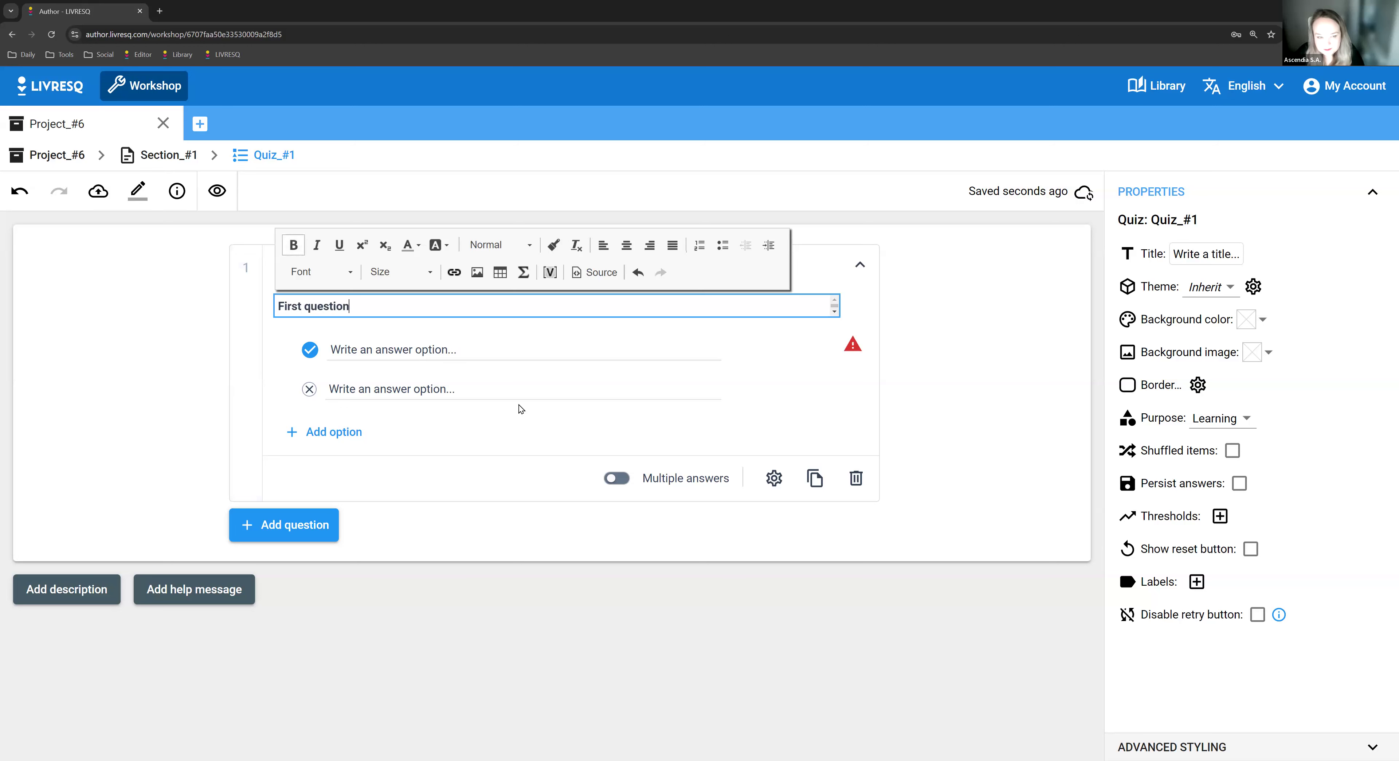
# Fill in the two answer options as "Option 1" and "Option 2" and add a third one, "Option 3"
pyautogui.click(476, 349)
pyautogui.write('O')
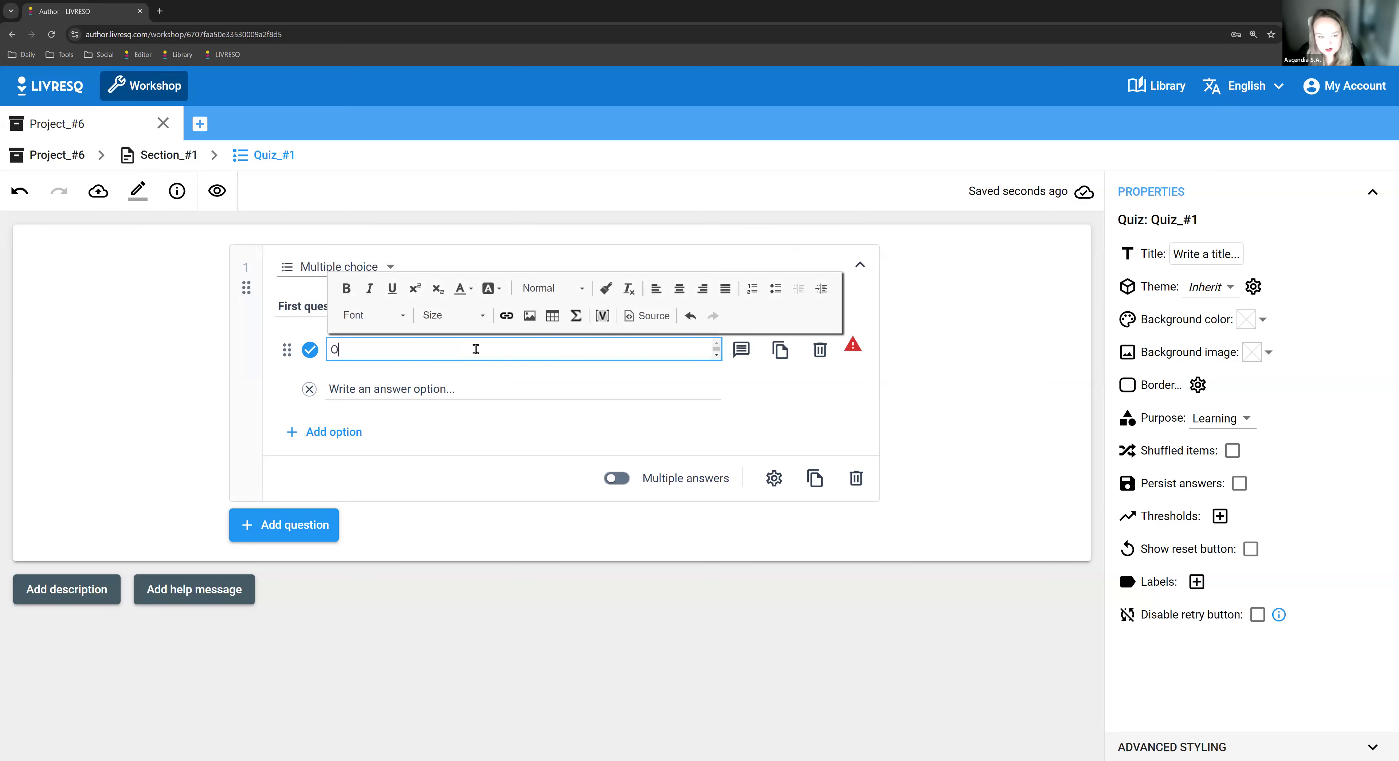
pyautogui.write('ption 1')
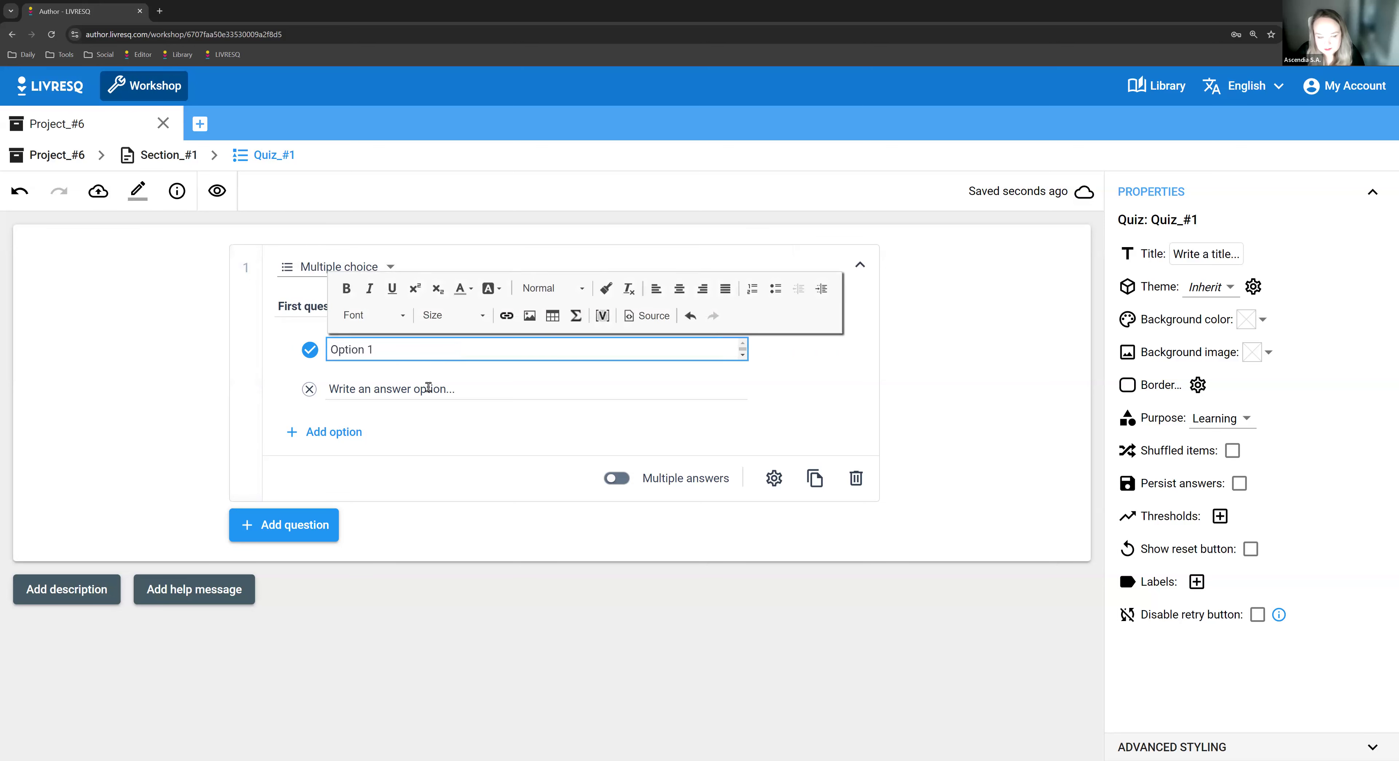
pyautogui.click(435, 389)
pyautogui.write('Option 2')
pyautogui.click(267, 394)
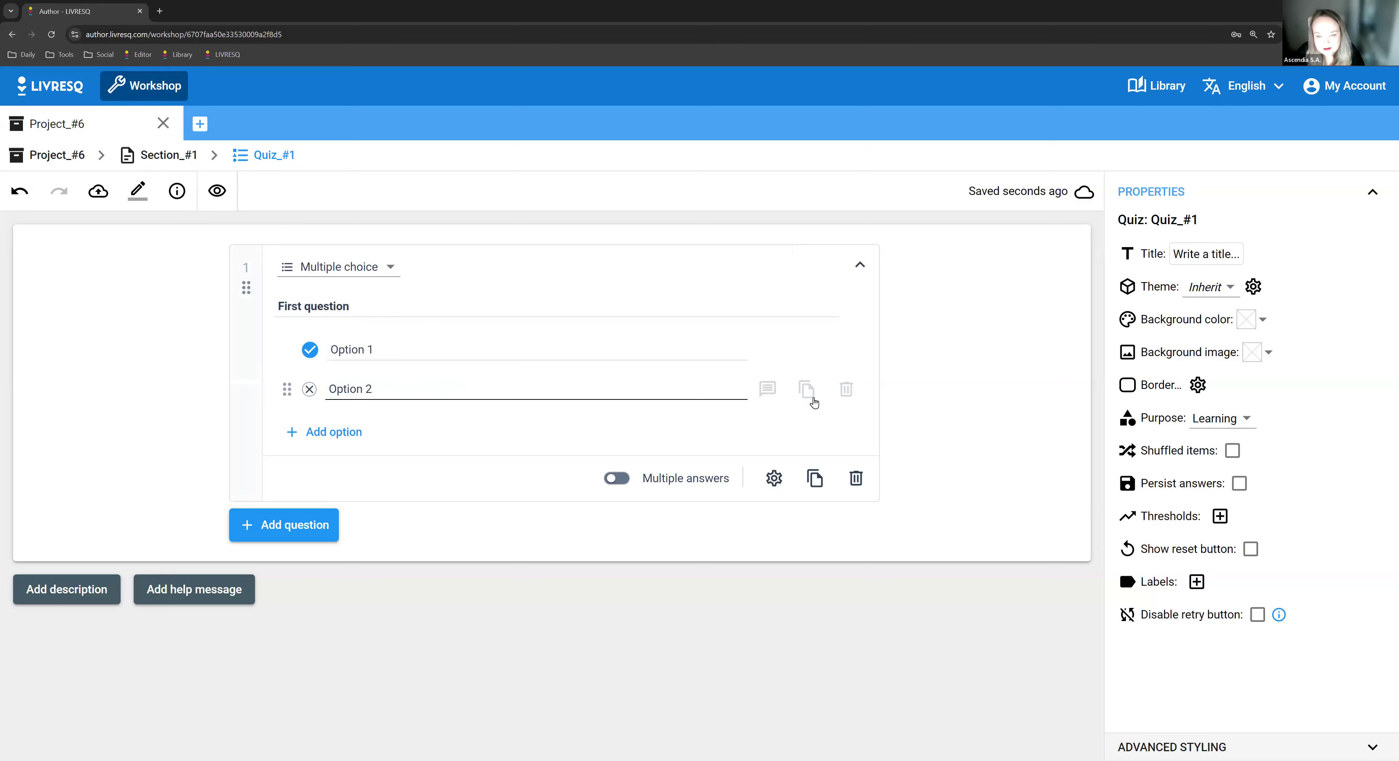
pyautogui.click(666, 437)
pyautogui.click(540, 424)
pyautogui.write('Option 3')
pyautogui.click(780, 445)
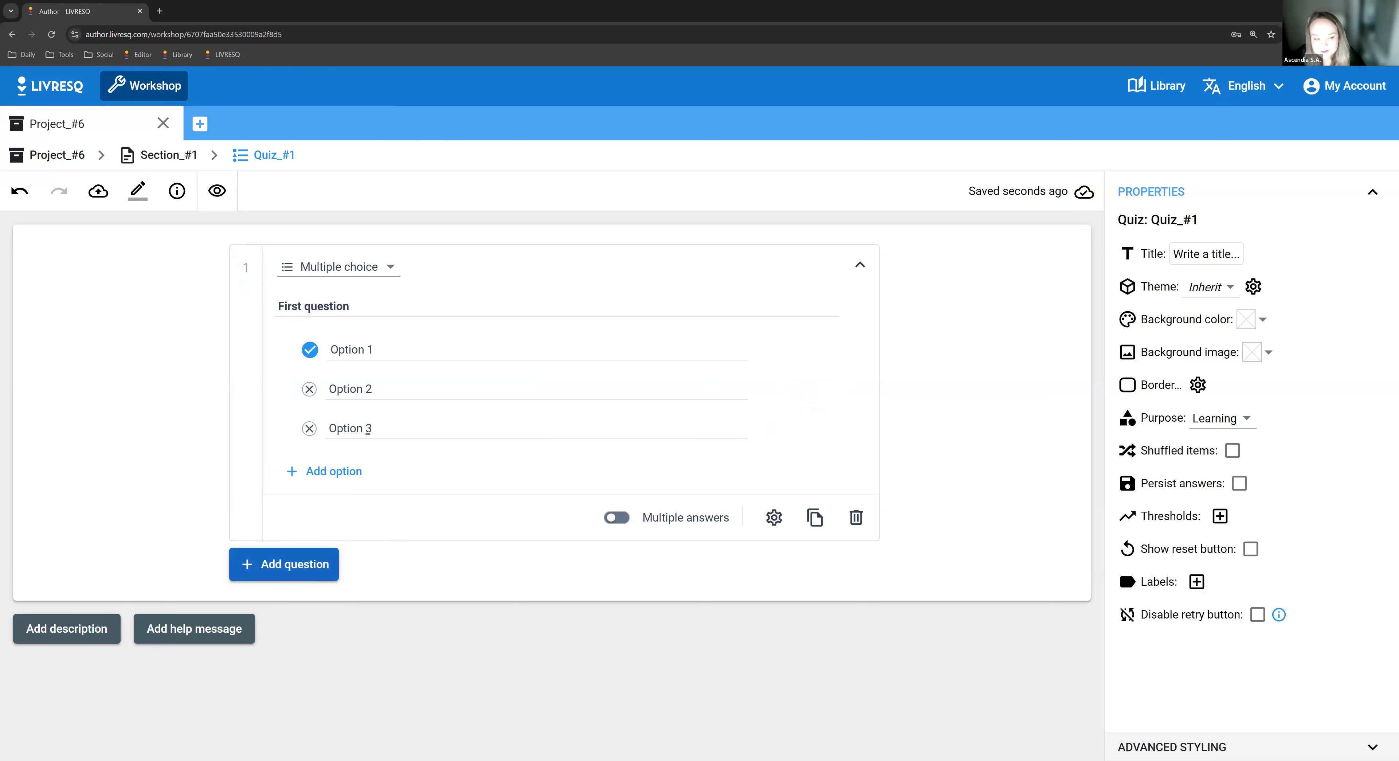
pyautogui.click(315, 565)
pyautogui.scroll(-3, 754, 658)
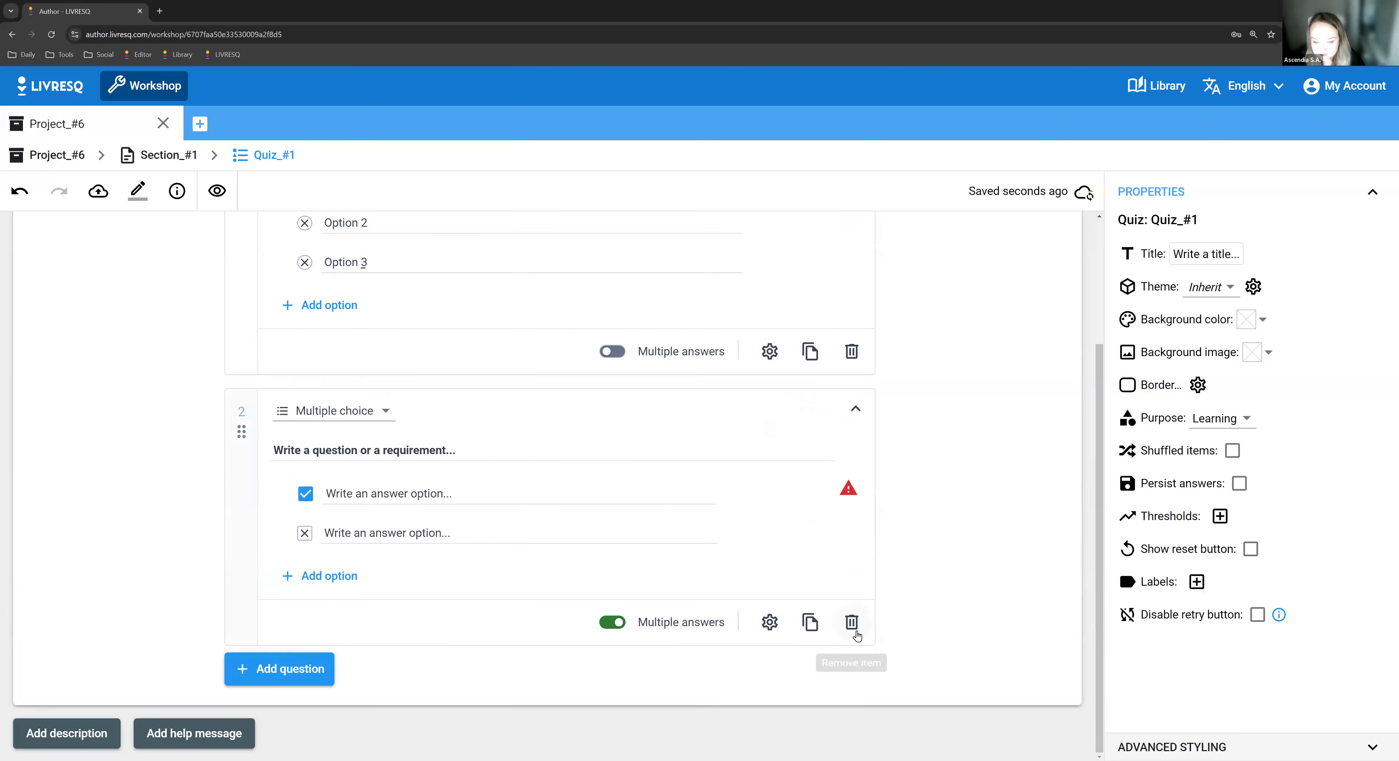
pyautogui.click(851, 622)
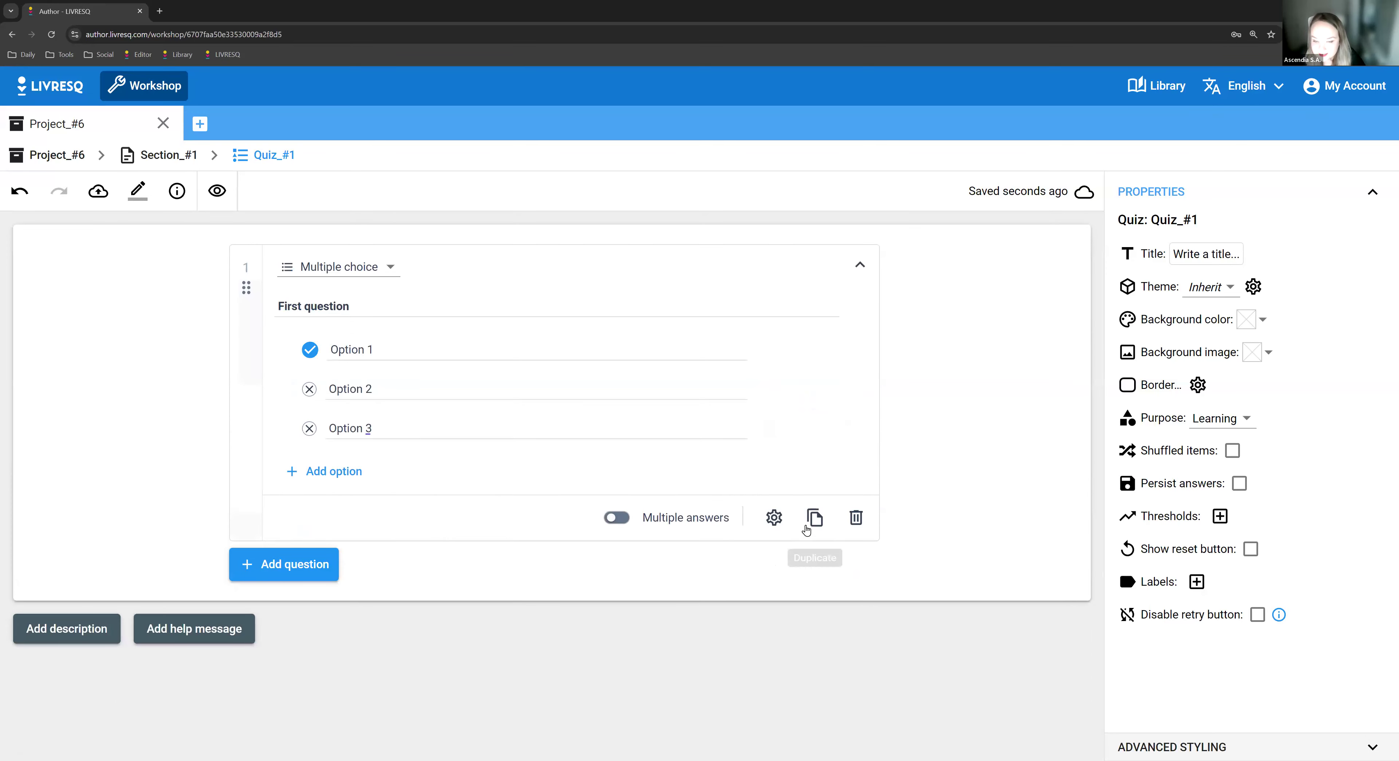
# Duplicate the first question, retitle the copy "Second question" and mark Option 2 as its correct answer
pyautogui.click(815, 517)
pyautogui.scroll(-4, 313, 343)
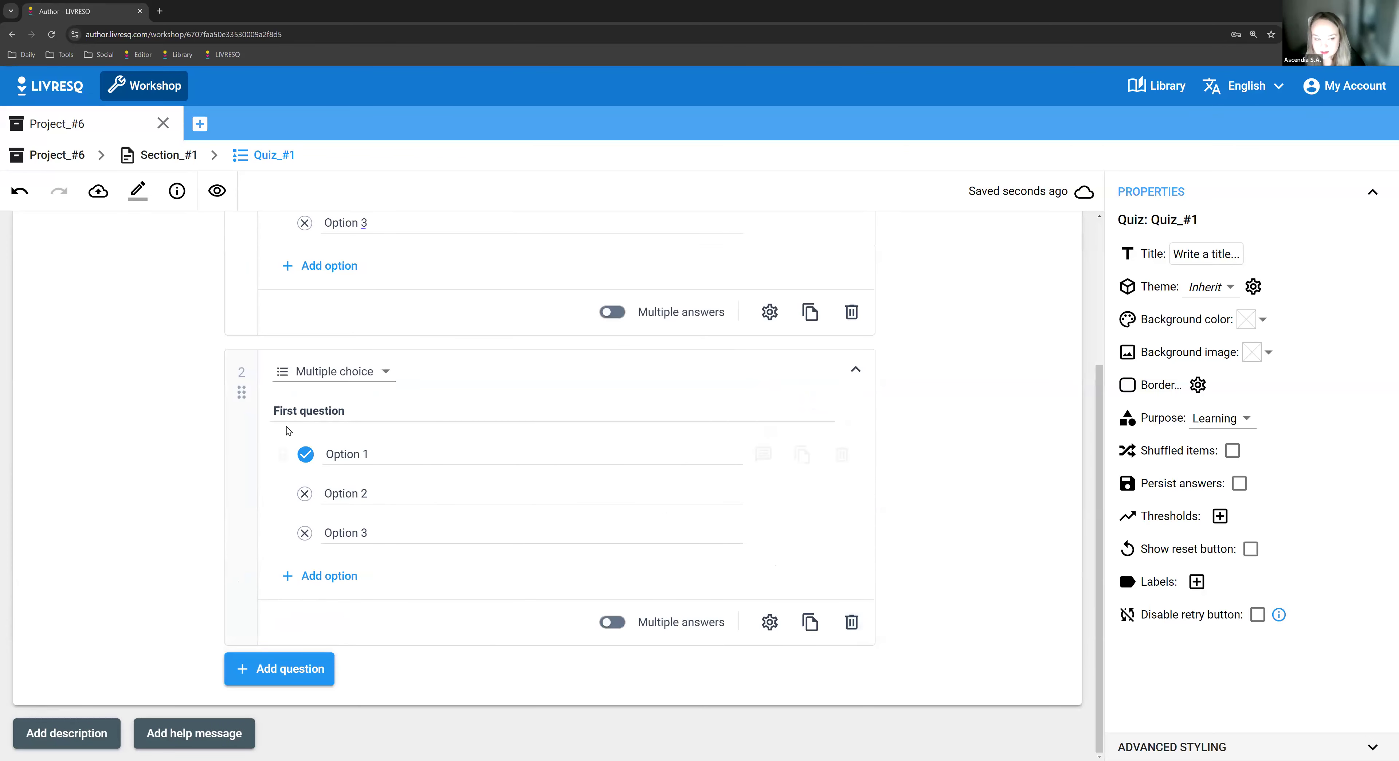
pyautogui.click(288, 411)
pyautogui.doubleClick(288, 411)
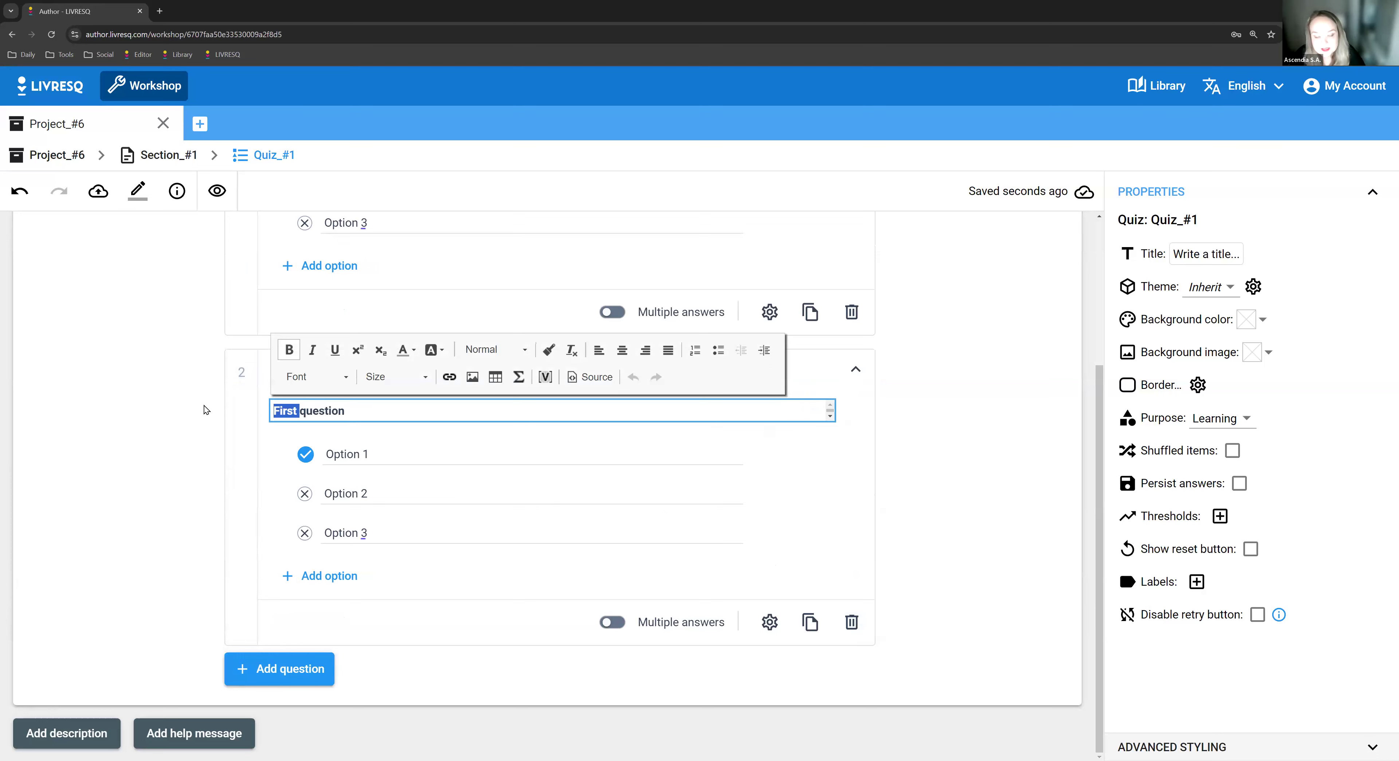
pyautogui.write('Second')
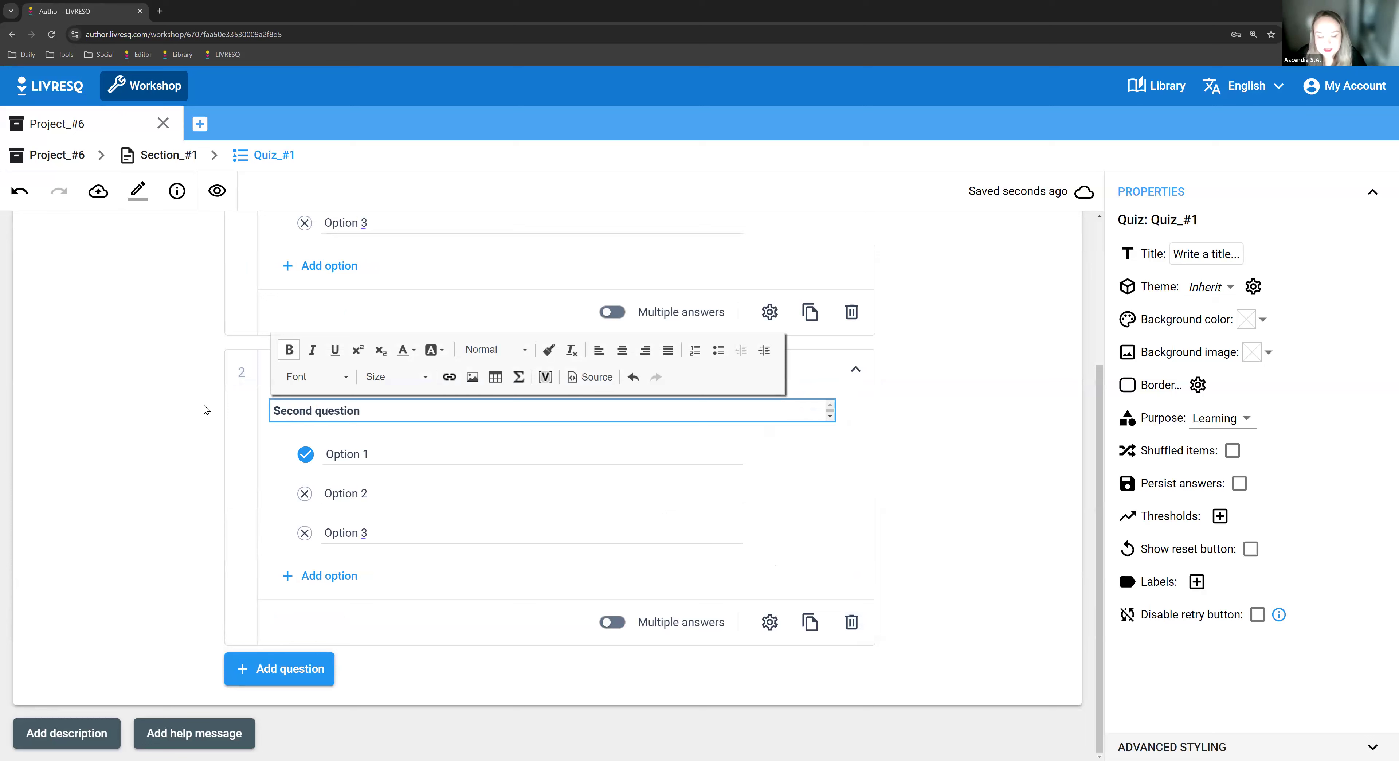
pyautogui.click(182, 469)
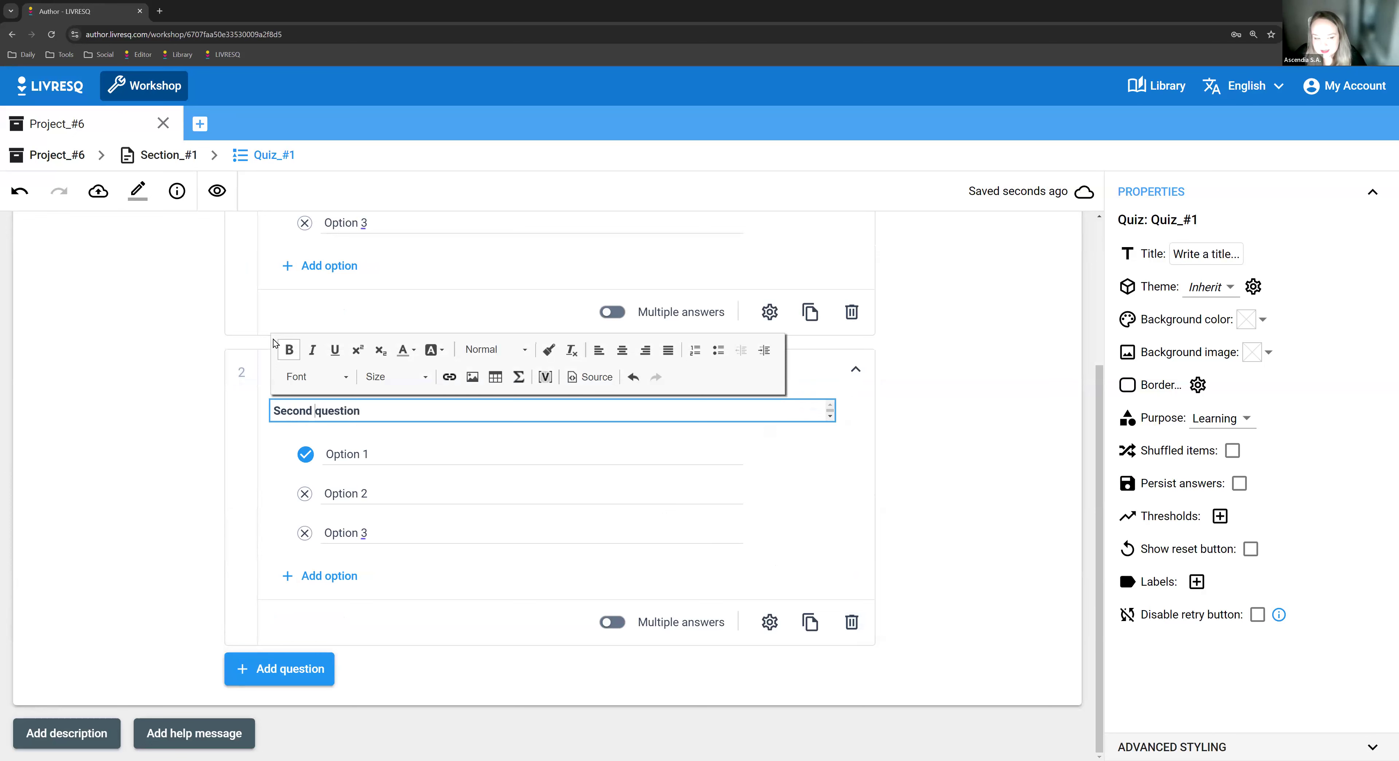
pyautogui.click(305, 493)
# Duplicate the second question, retitle the copy "Third question" and mark Option 3 as its correct answer
pyautogui.scroll(3, 490, 450)
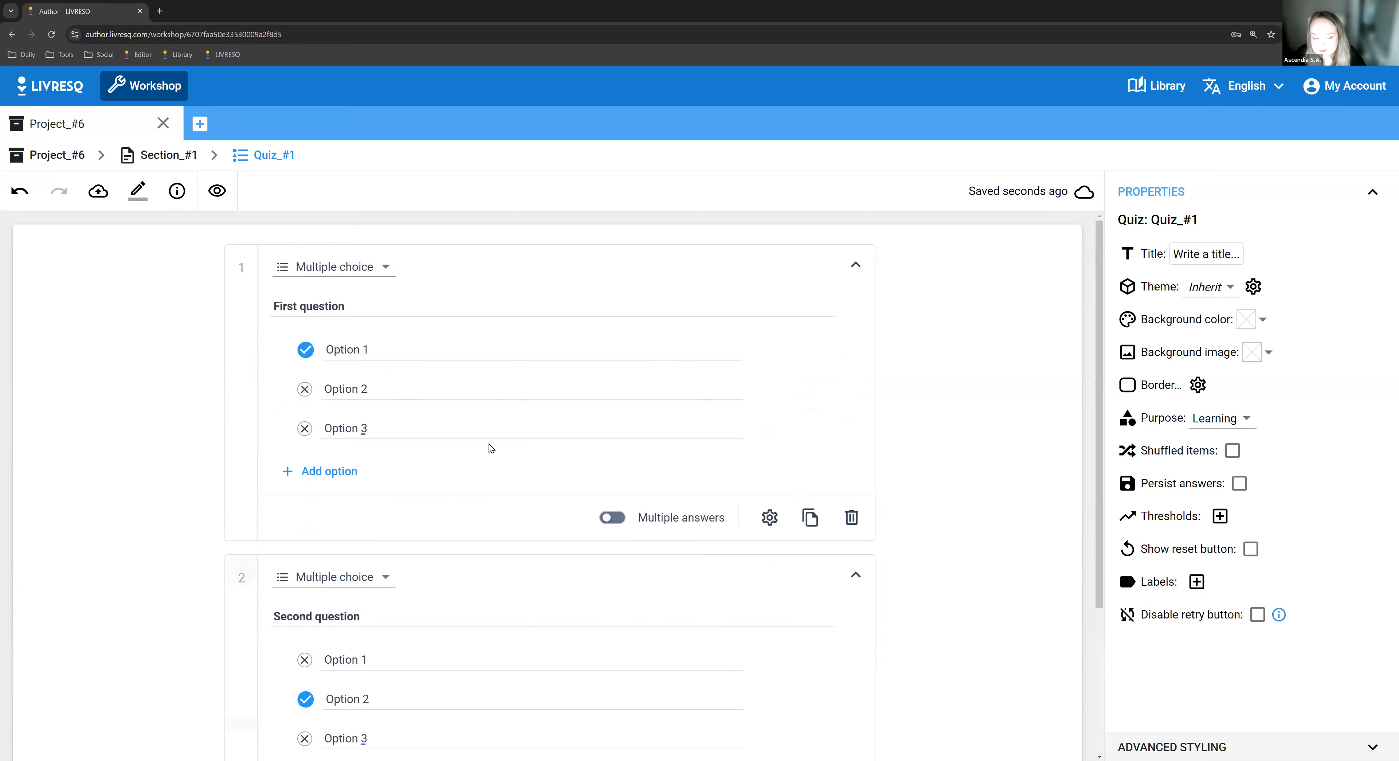
pyautogui.scroll(-3, 422, 446)
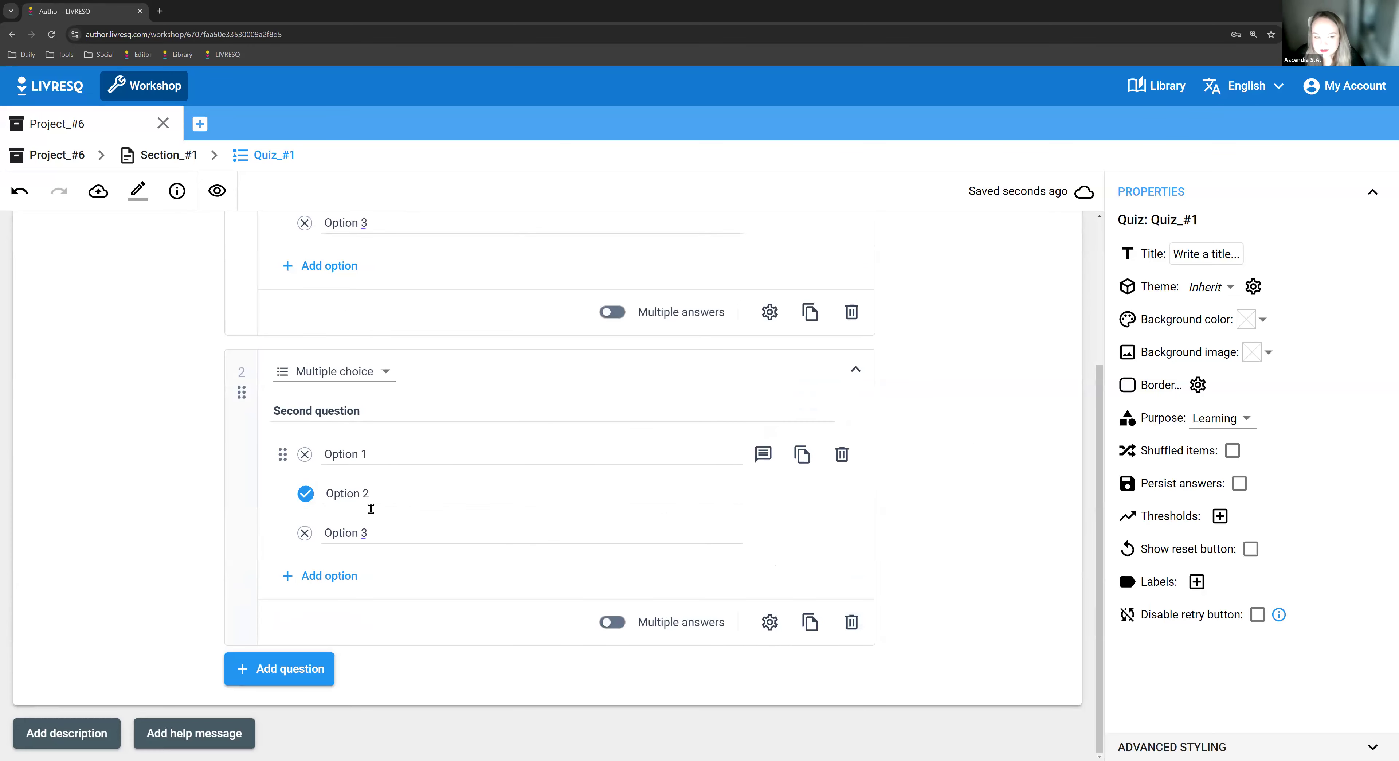
pyautogui.scroll(3, 387, 482)
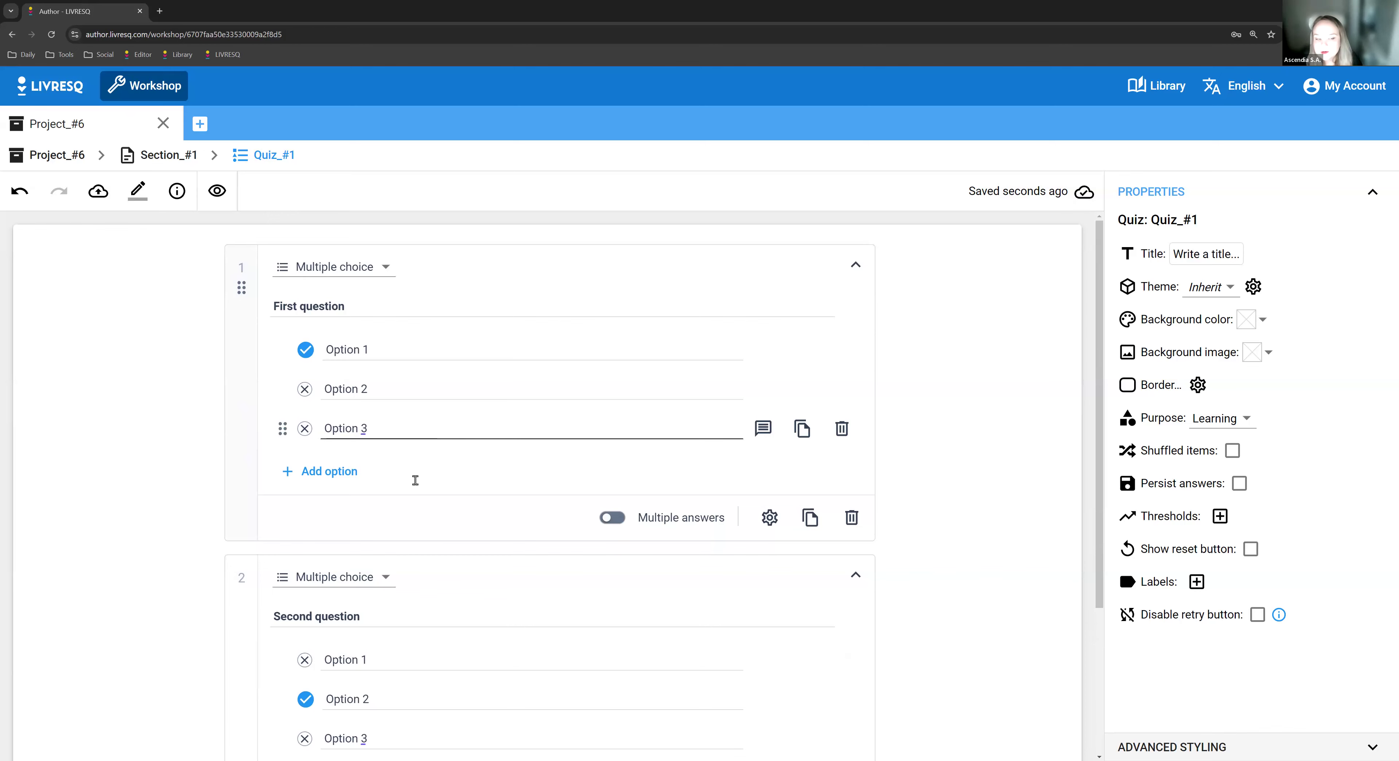
pyautogui.scroll(-2, 453, 501)
pyautogui.scroll(-1, 391, 673)
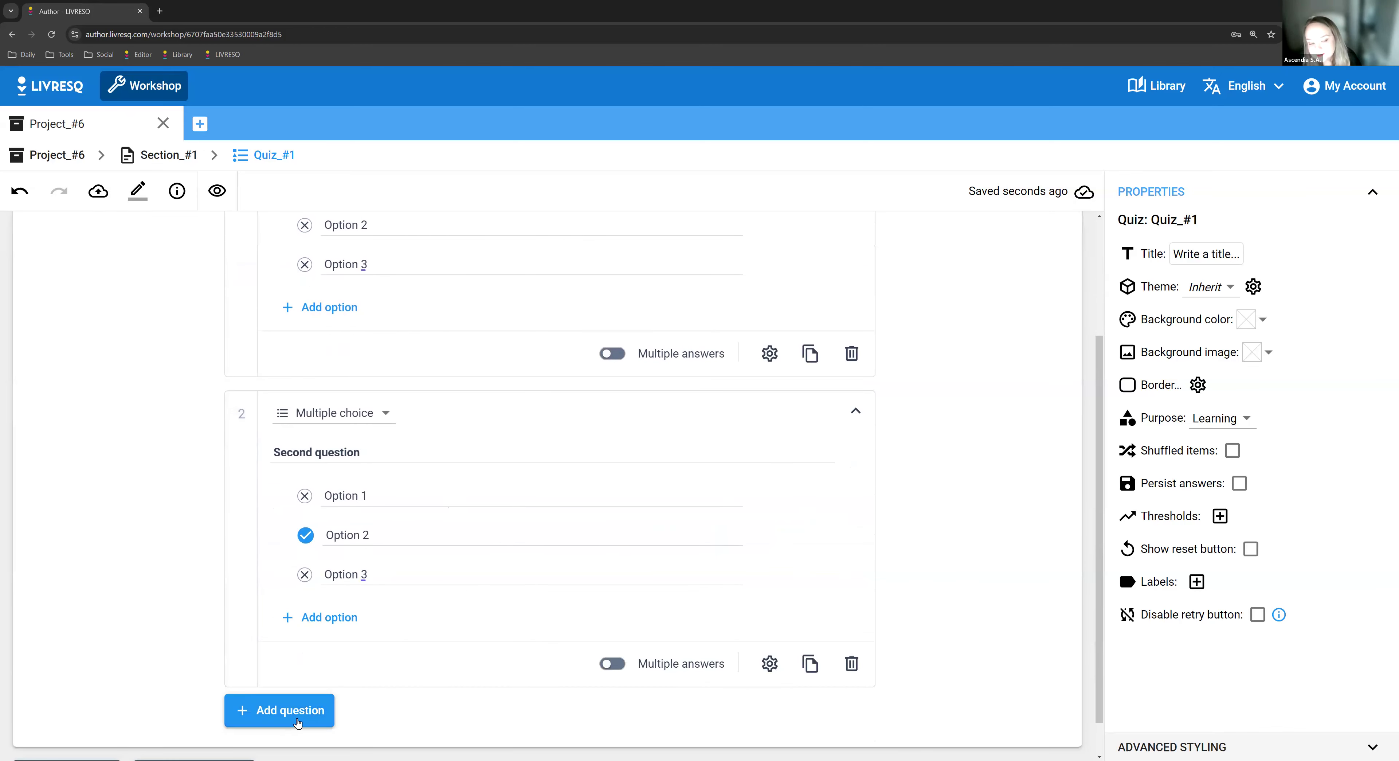
pyautogui.scroll(-1, 811, 666)
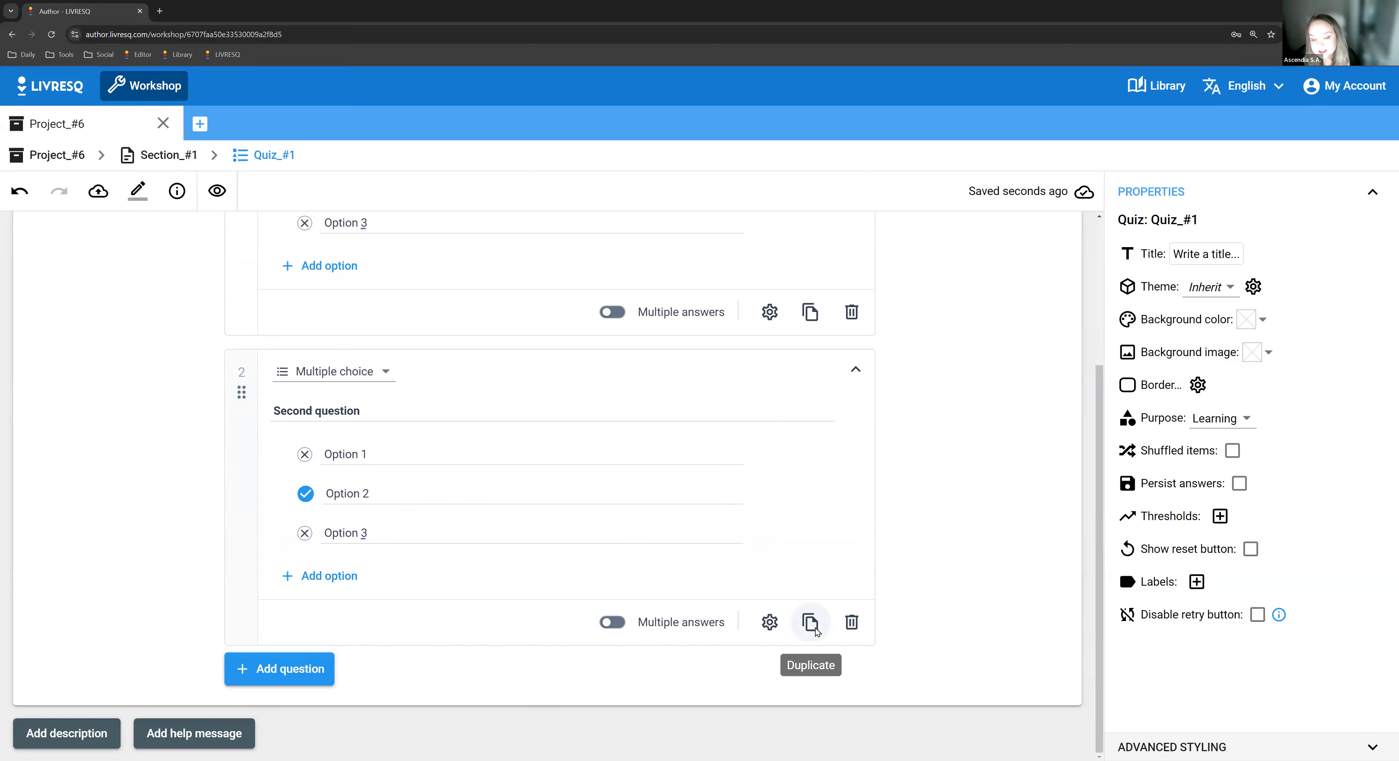
pyautogui.scroll(-1, 520, 584)
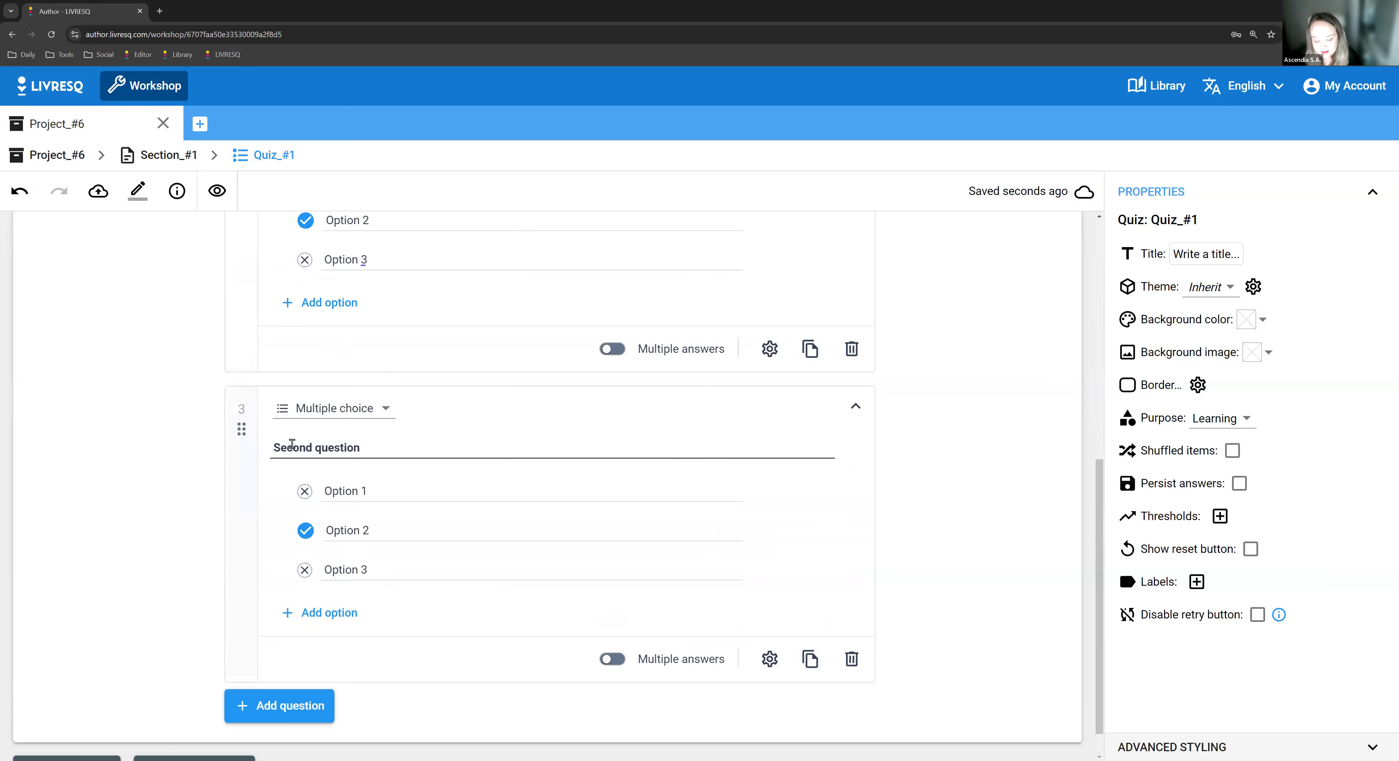
pyautogui.doubleClick(293, 445)
pyautogui.write('Third')
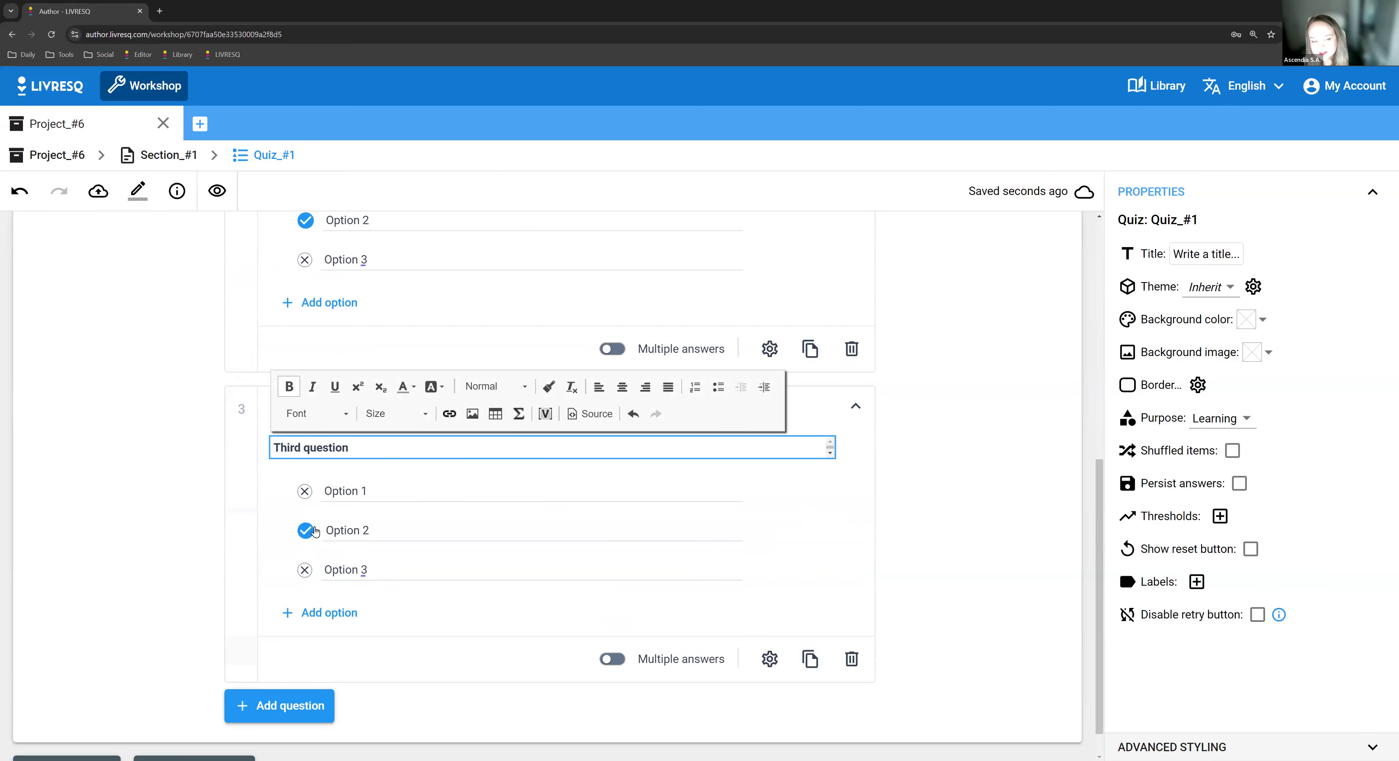
pyautogui.click(304, 569)
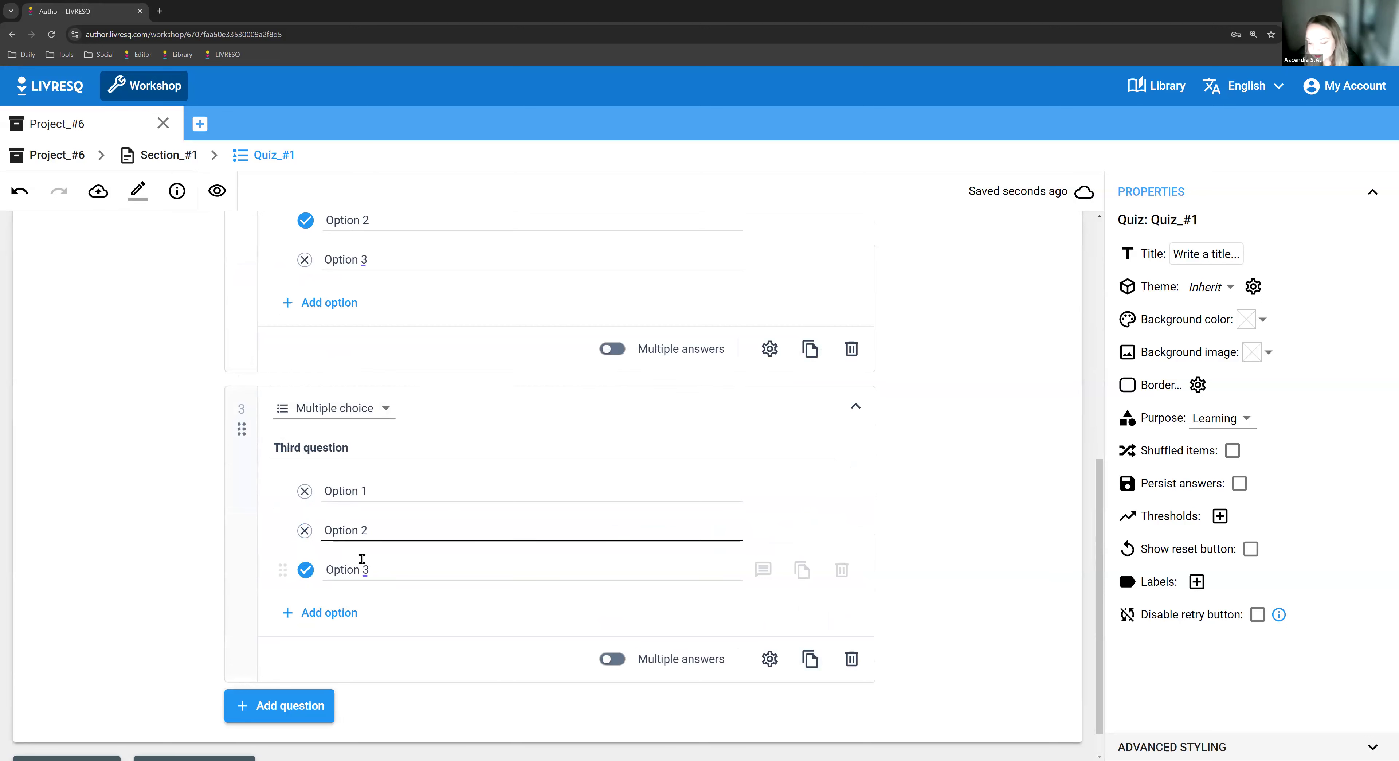
pyautogui.click(395, 569)
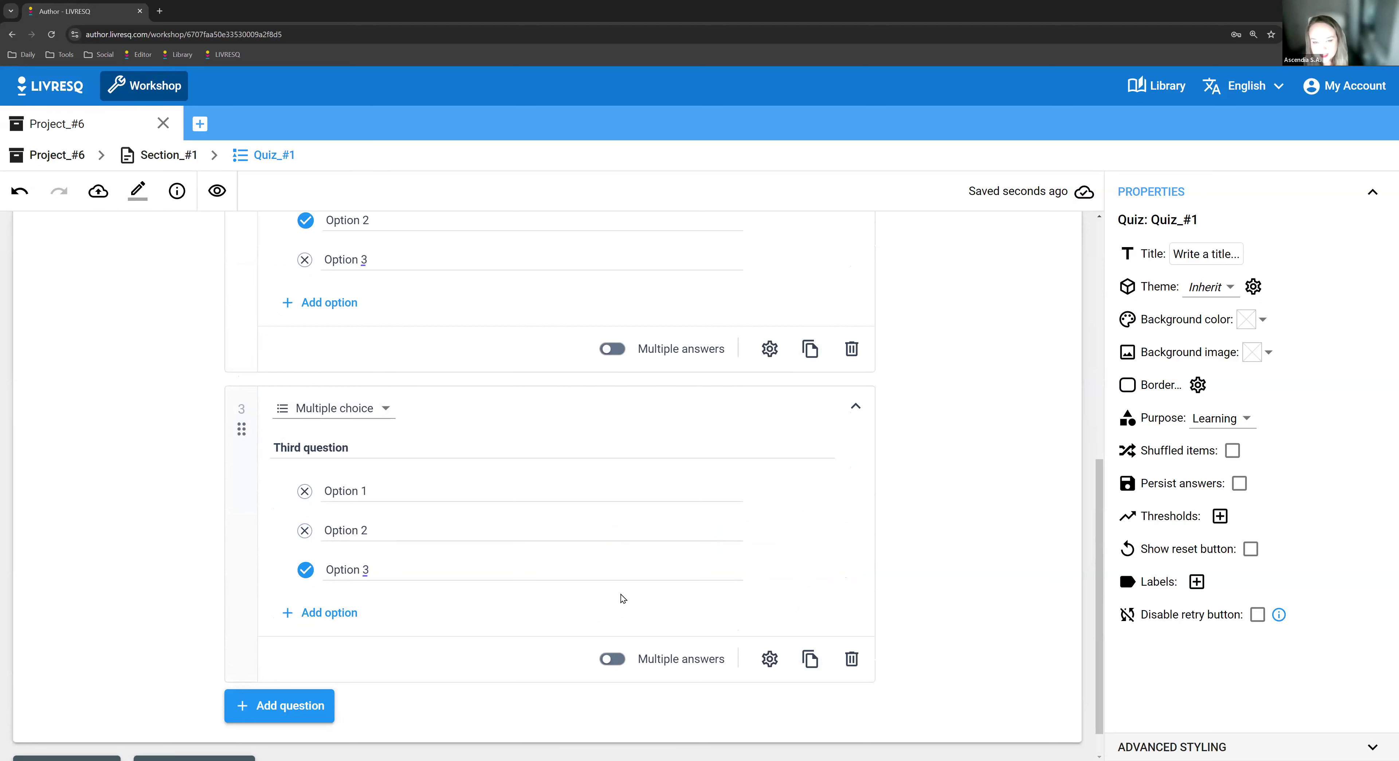
pyautogui.scroll(8, 379, 299)
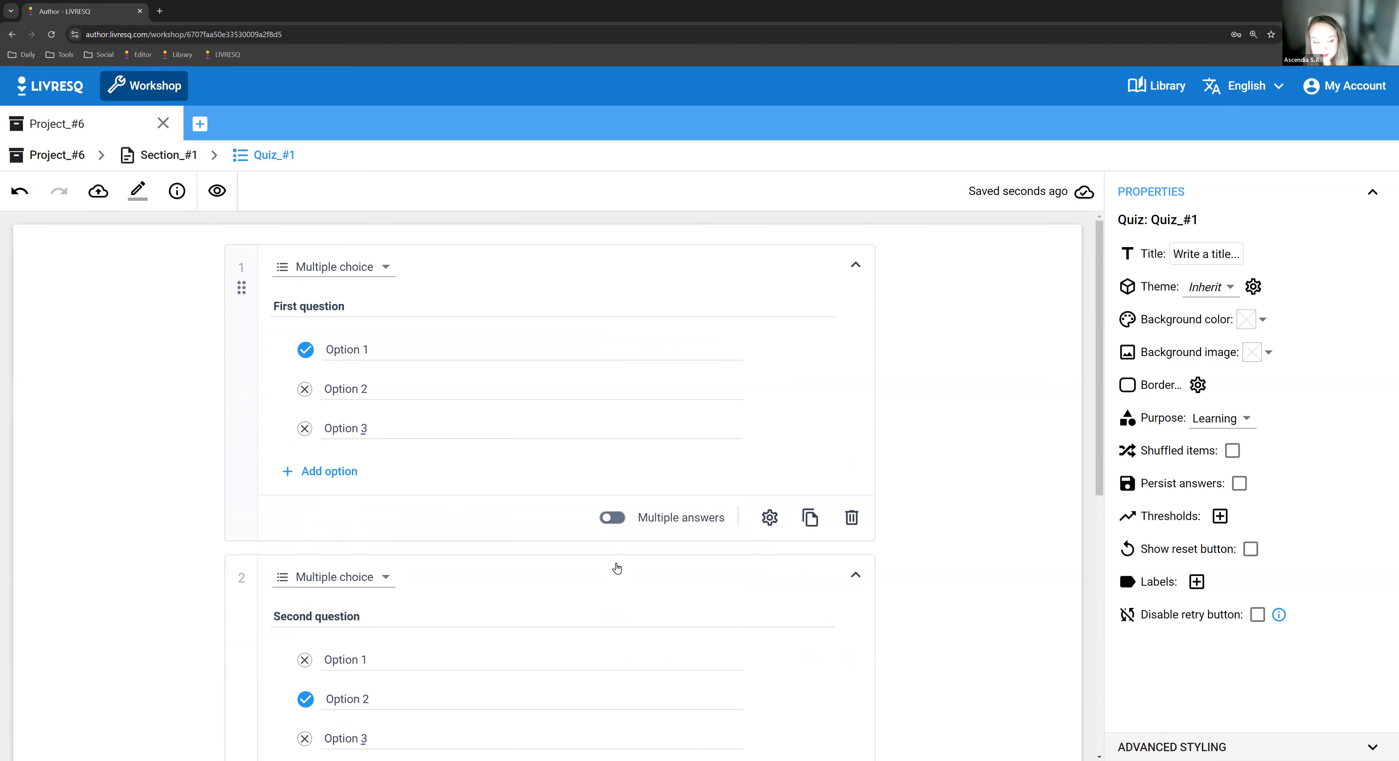
pyautogui.scroll(-5, 615, 566)
pyautogui.scroll(-3, 483, 493)
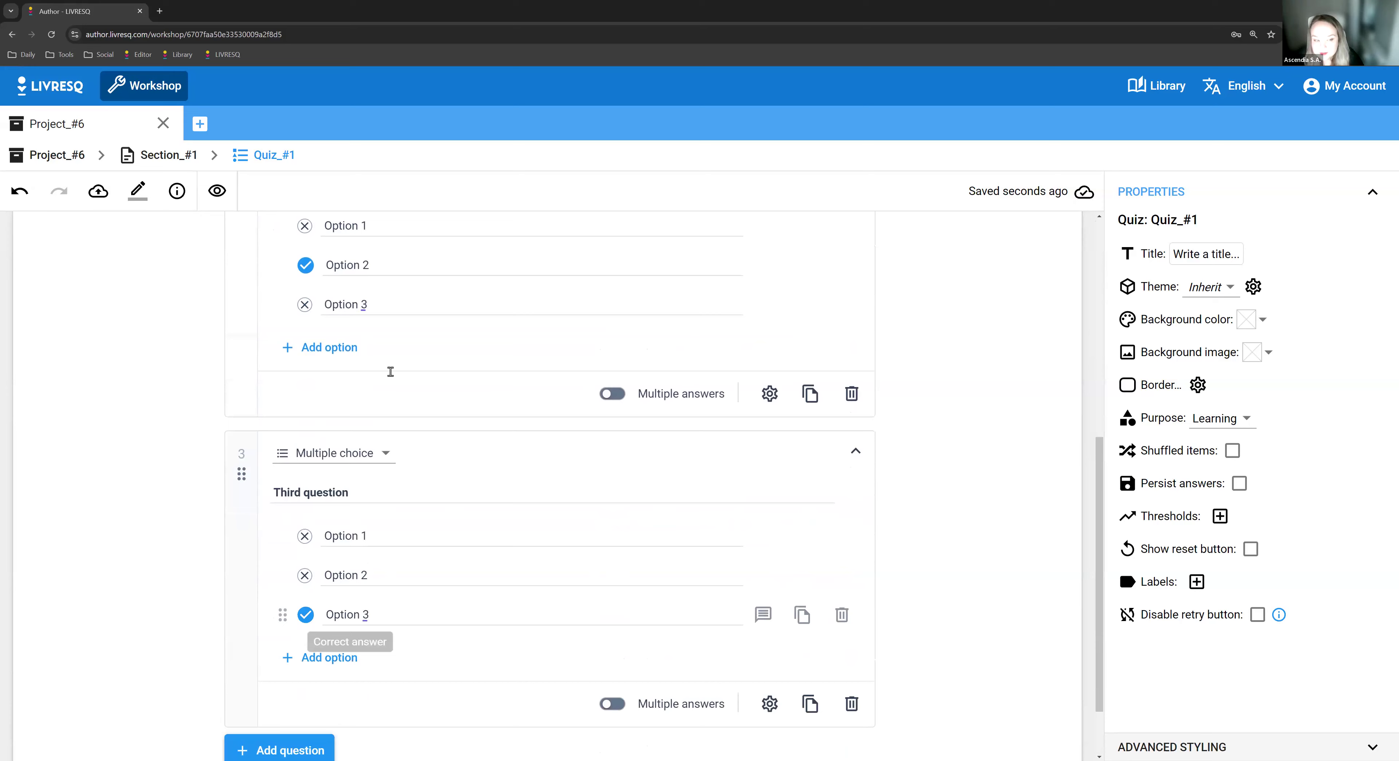
pyautogui.scroll(8, 380, 603)
pyautogui.scroll(-4, 382, 607)
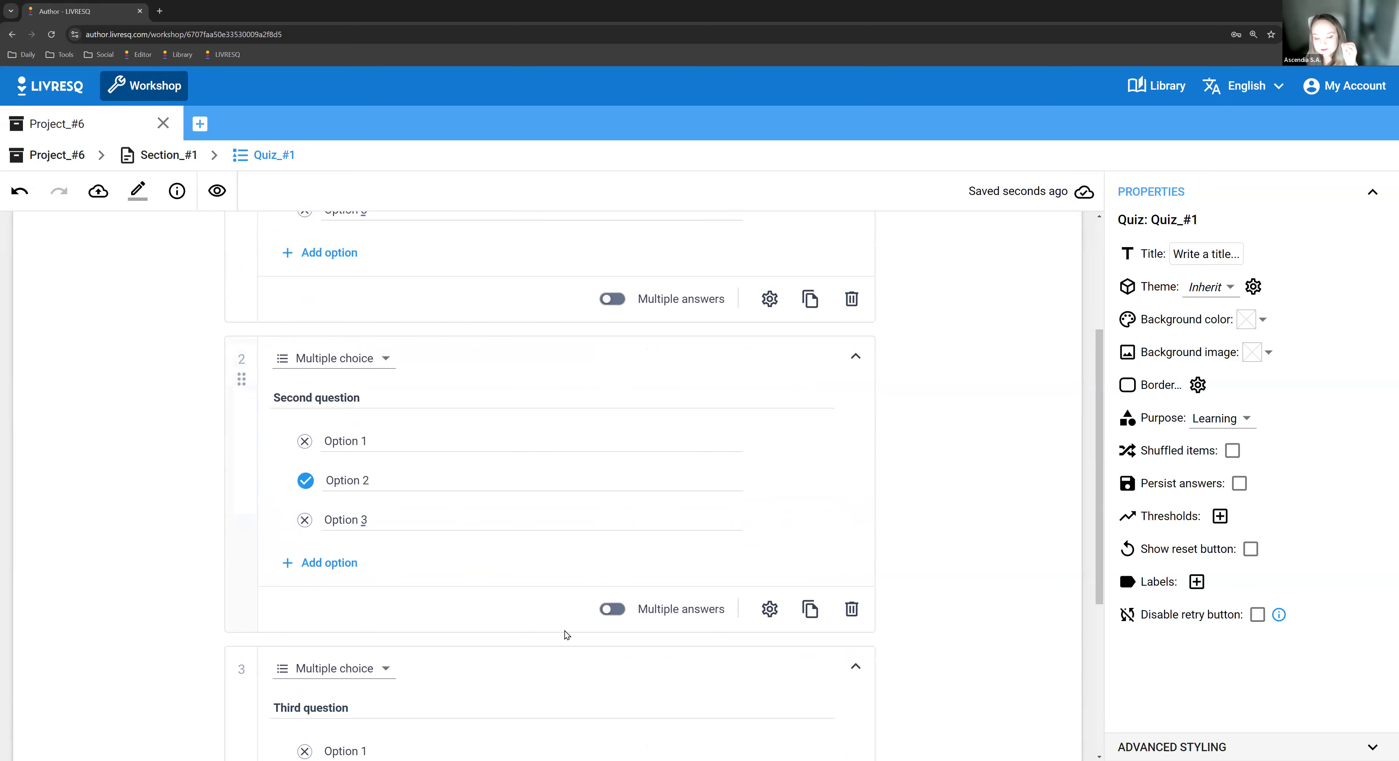
pyautogui.scroll(2, 478, 506)
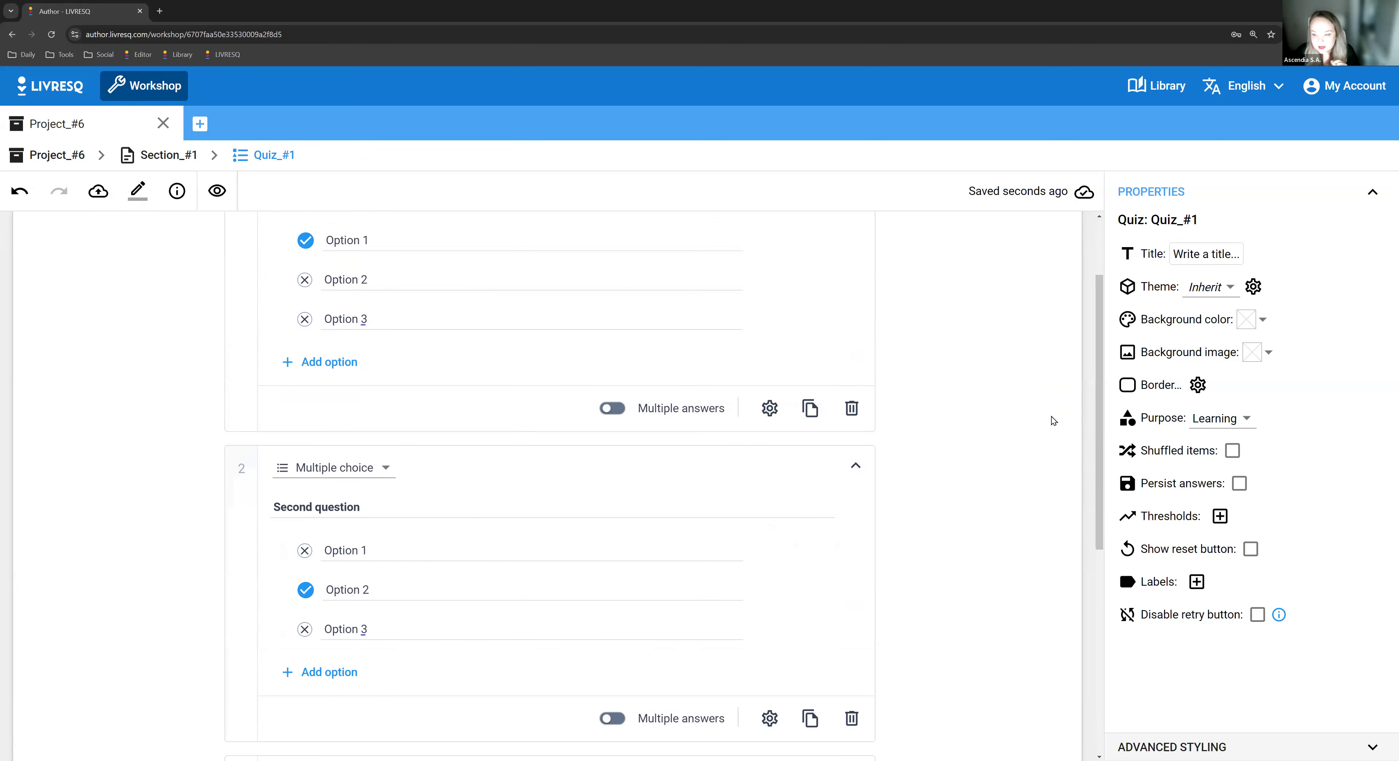
# Set the quiz's purpose to Assessment and show the additional settings for that purpose
pyautogui.click(1249, 427)
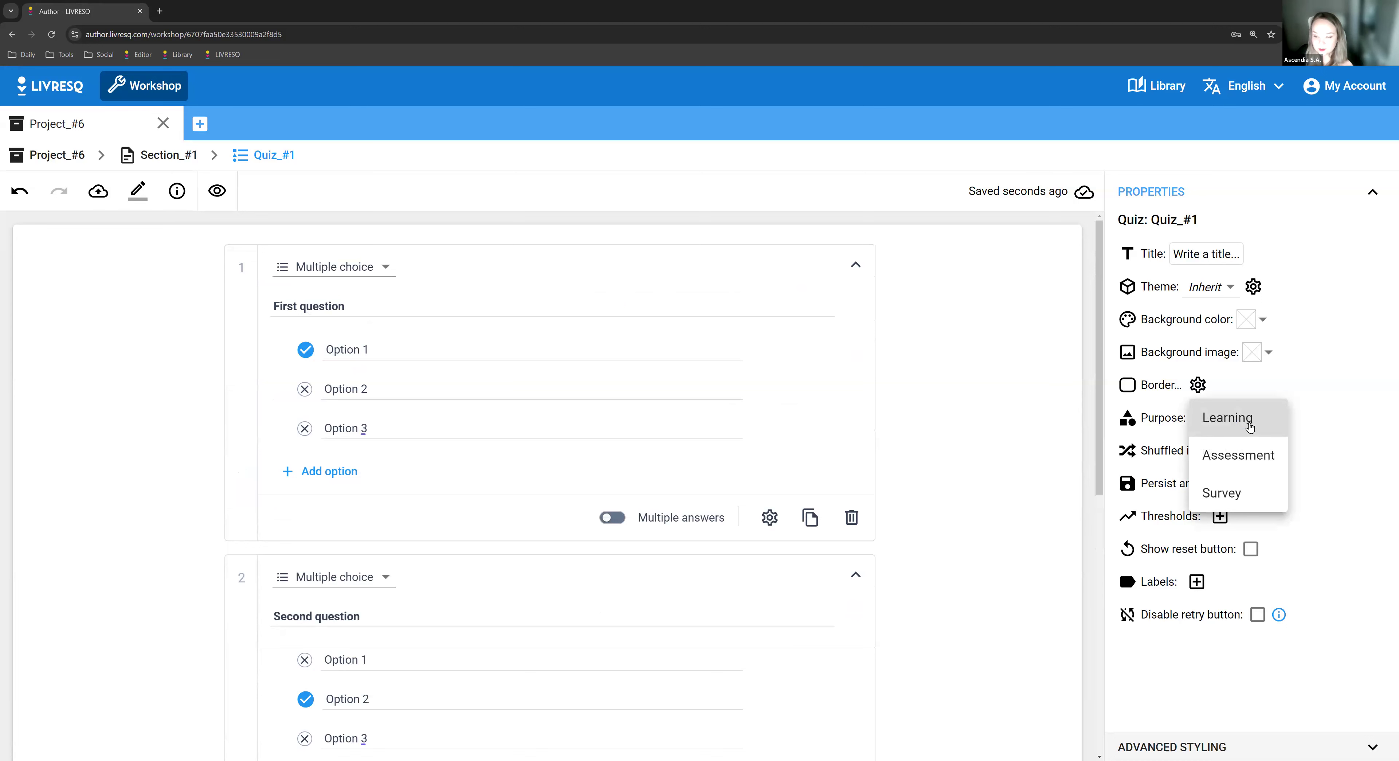
pyautogui.click(1237, 467)
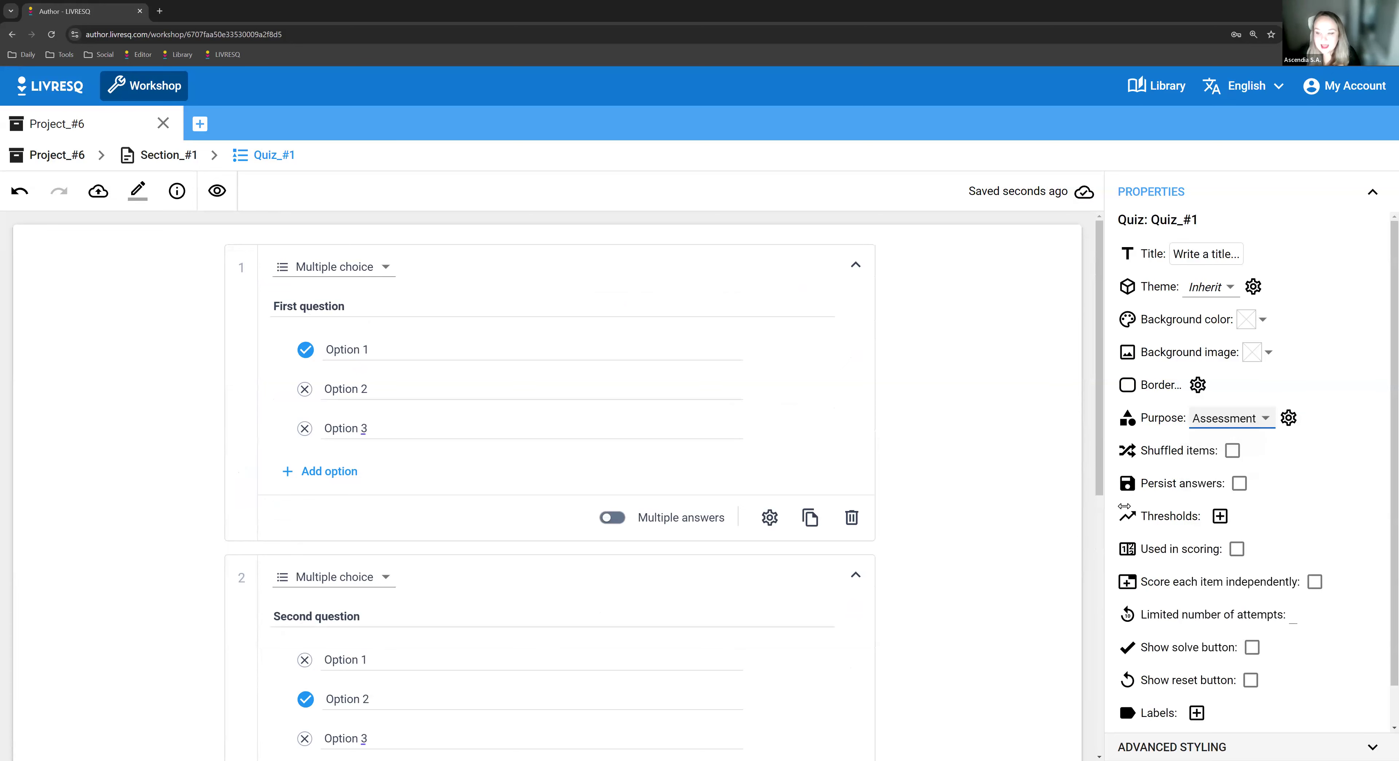
pyautogui.click(1285, 427)
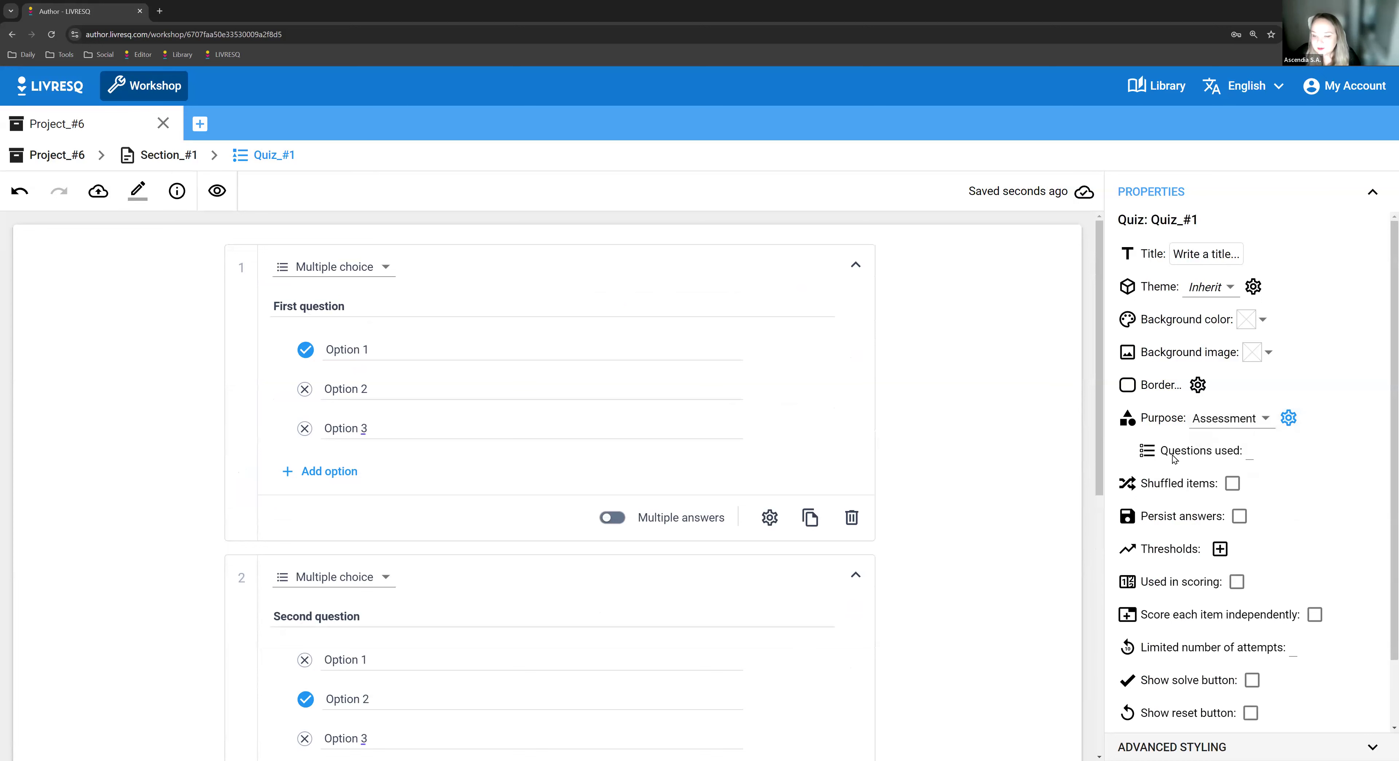
# Set the number of questions used in the assessment to 2
pyautogui.click(1249, 451)
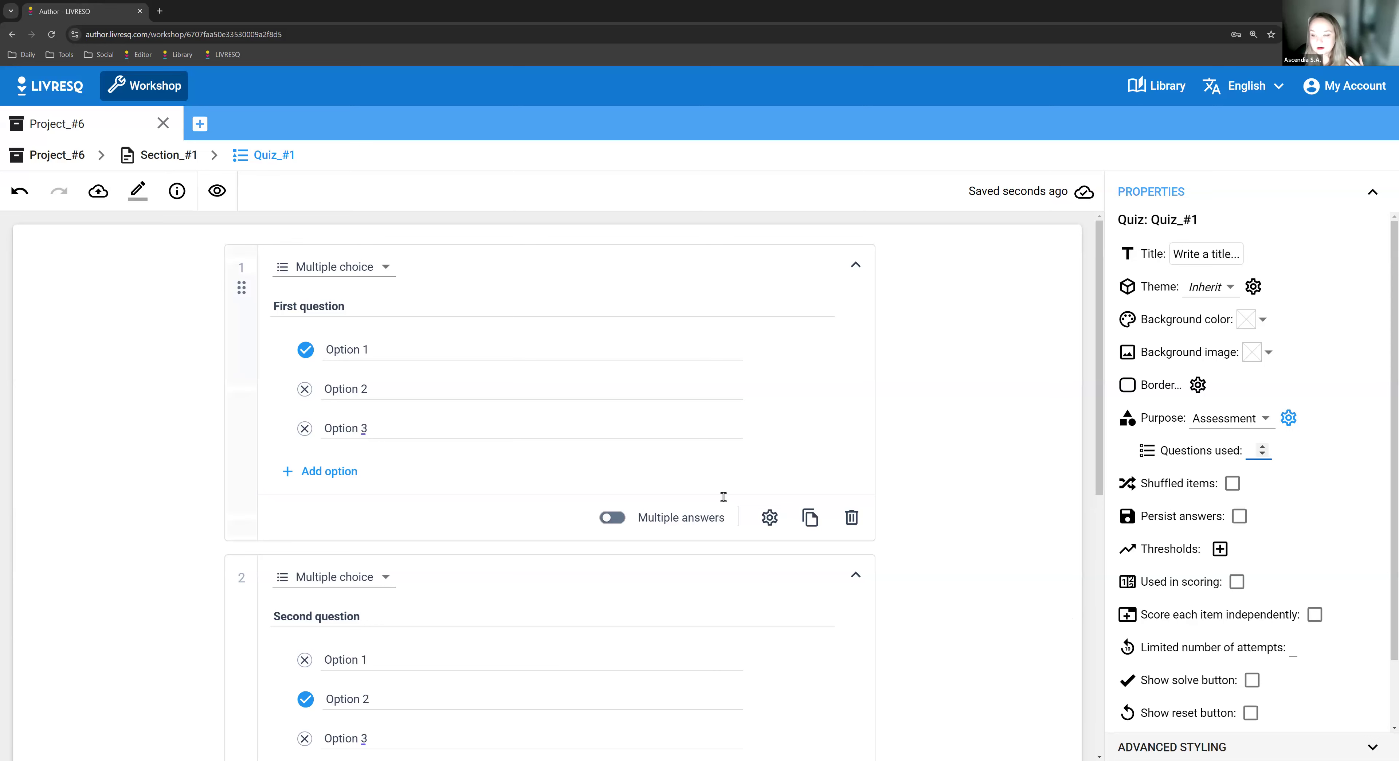
pyautogui.scroll(-2, 721, 493)
pyautogui.scroll(2, 744, 472)
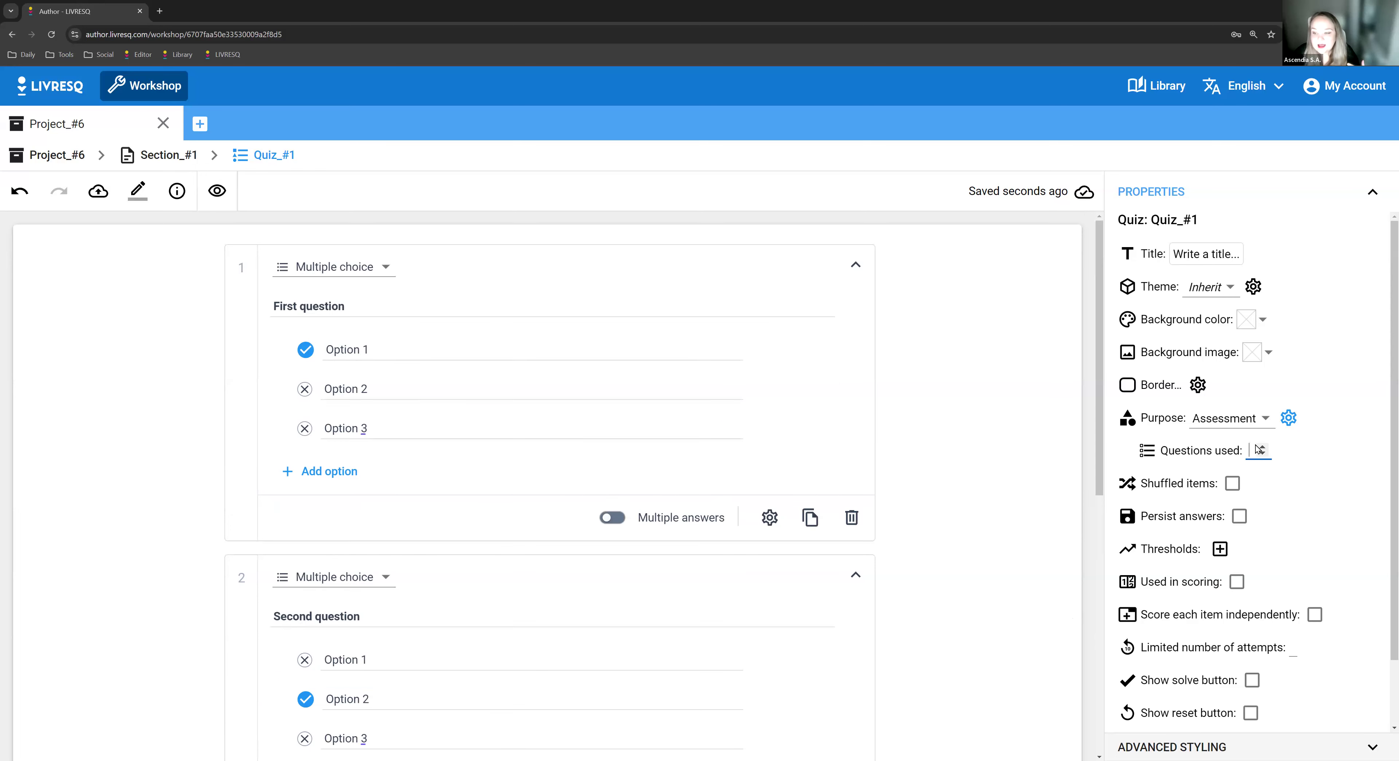
pyautogui.scroll(-3, 512, 531)
pyautogui.scroll(-4, 413, 571)
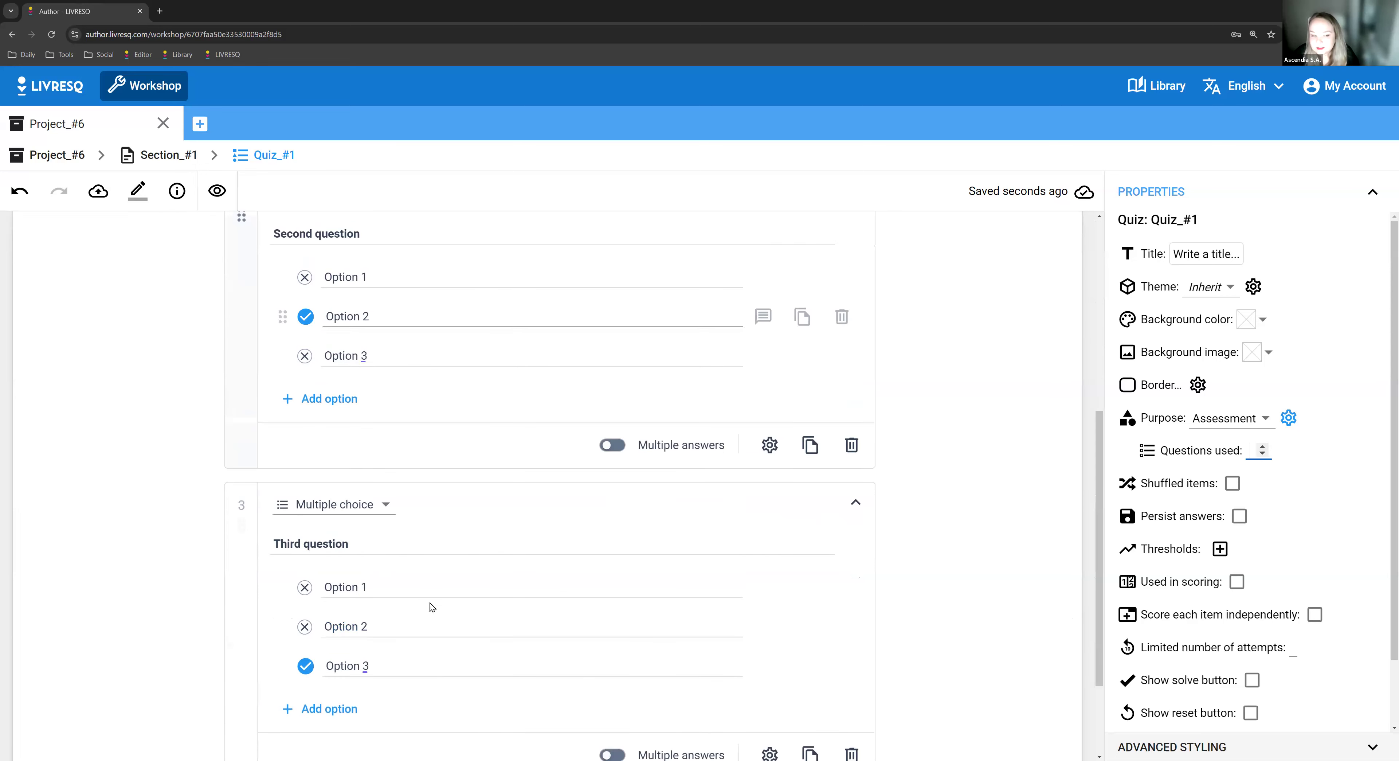
pyautogui.scroll(5, 453, 598)
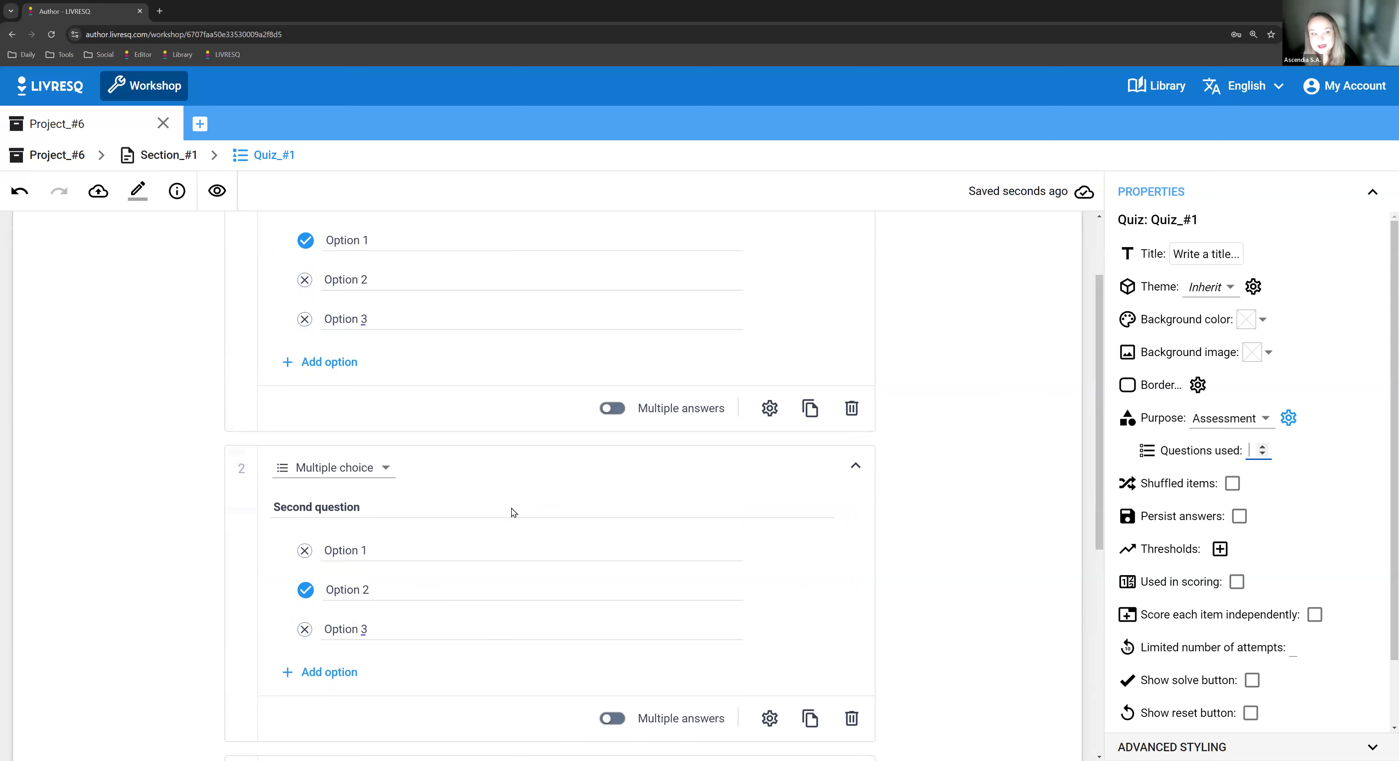
pyautogui.scroll(2, 412, 383)
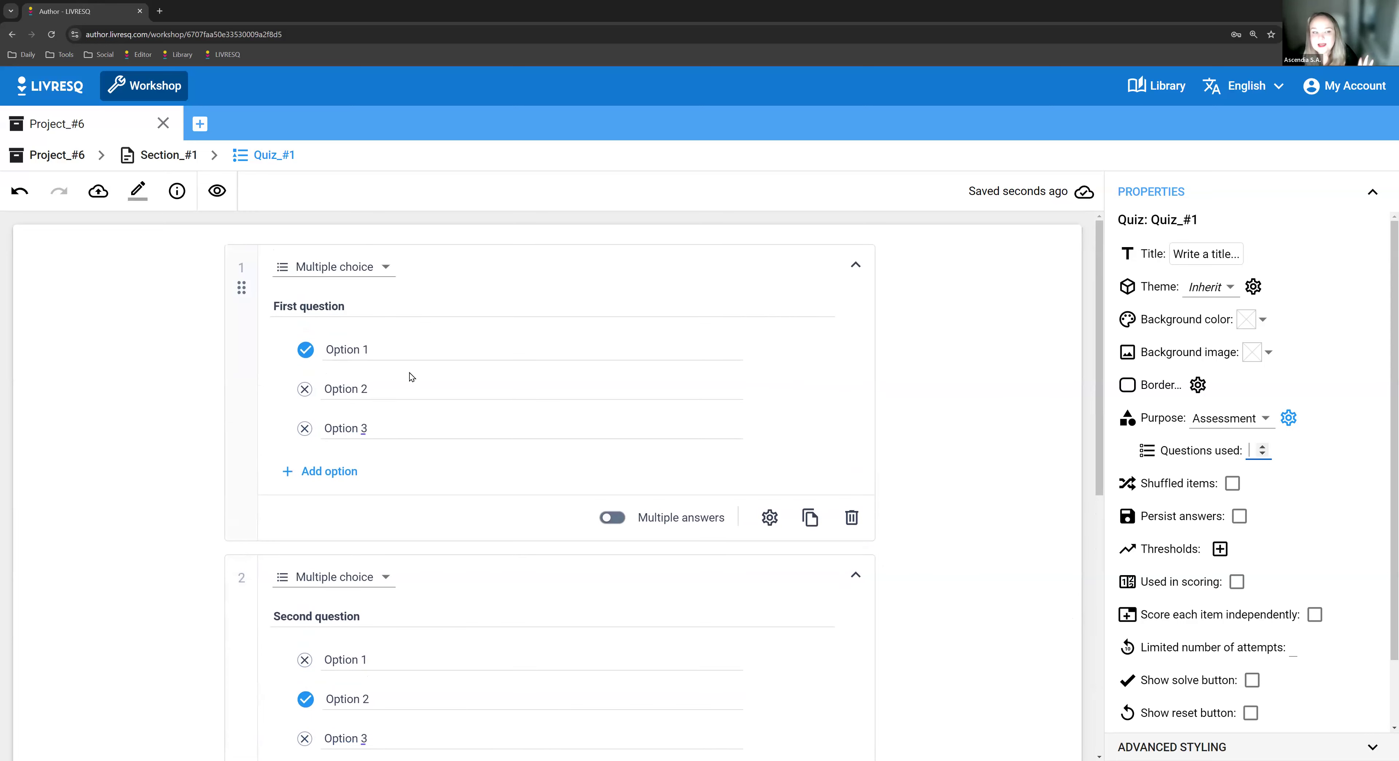
pyautogui.scroll(-5, 412, 543)
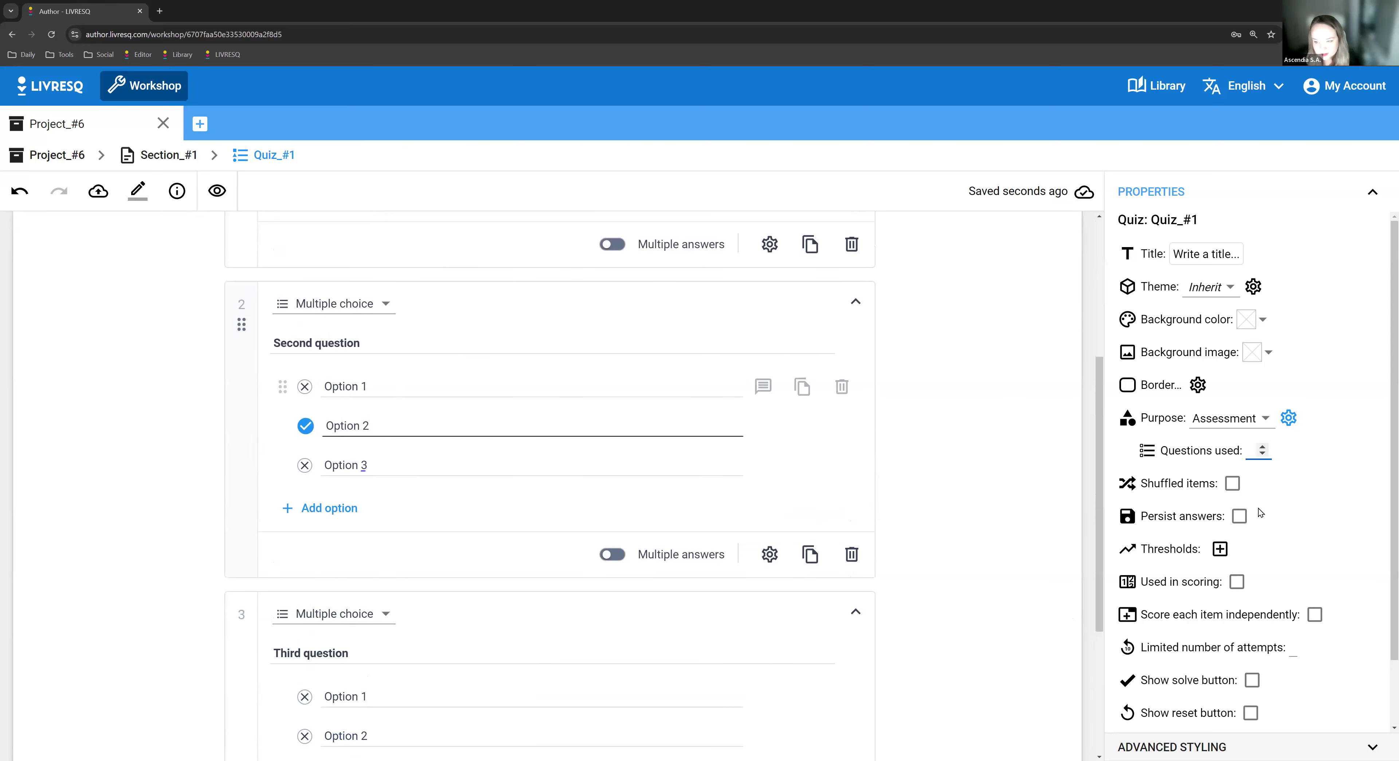
pyautogui.write('2')
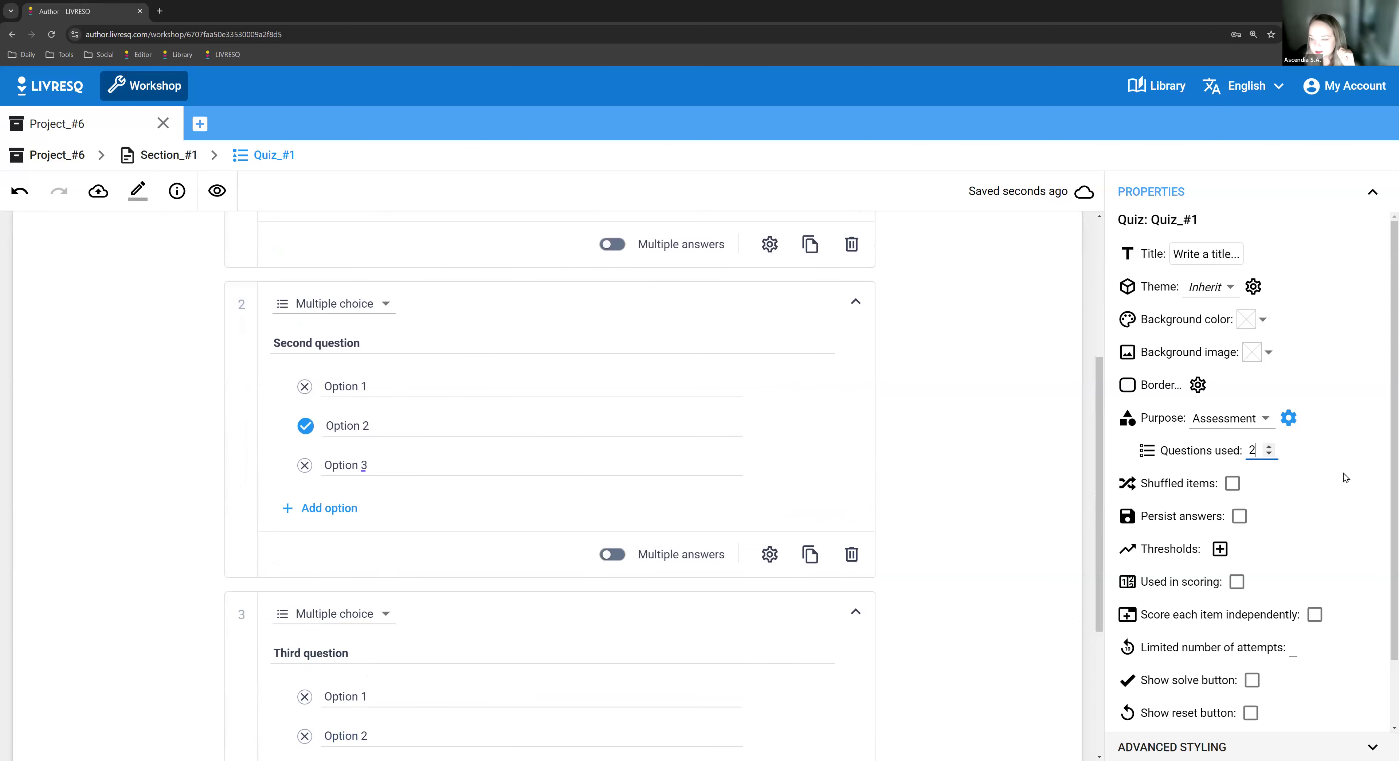
pyautogui.click(1335, 485)
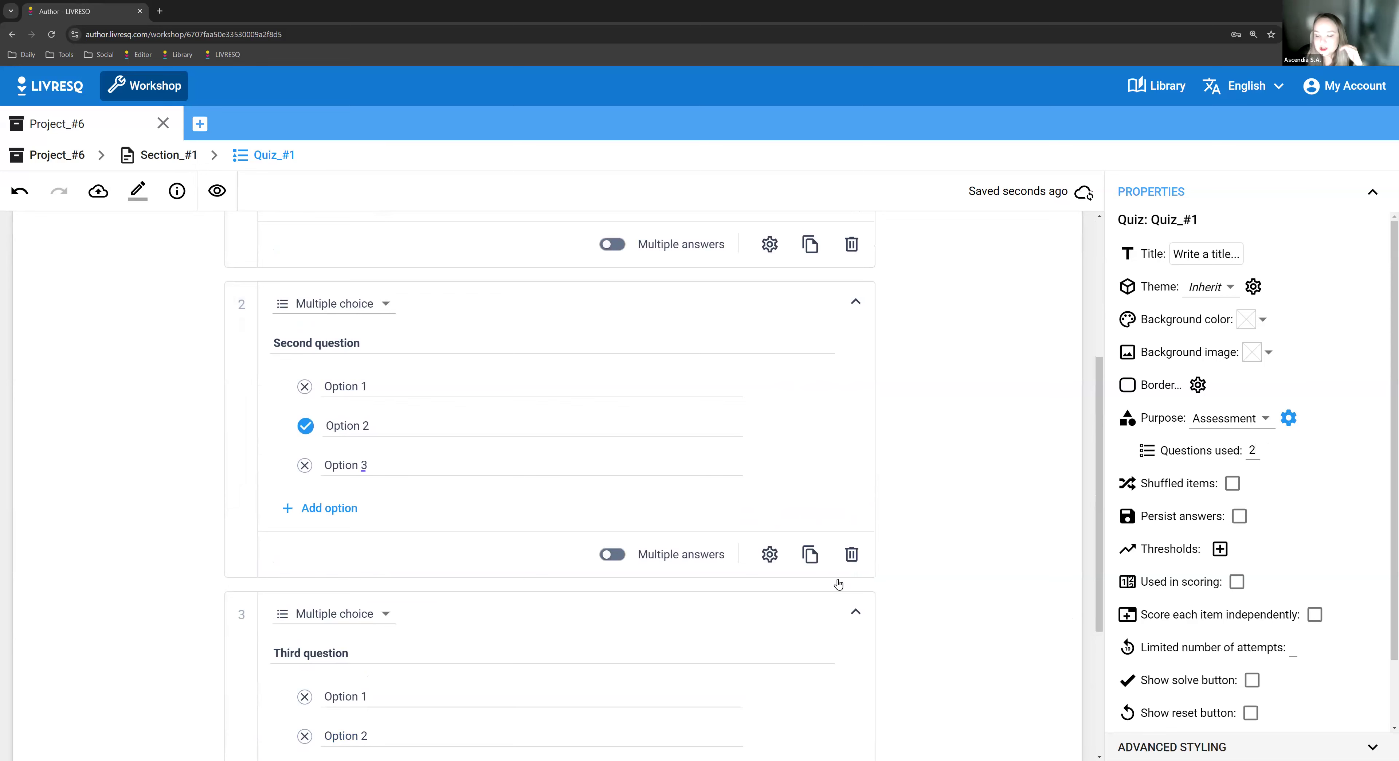
# Preview the quiz, verify Option 3 for the third question, answer the other drawn question and return to editing
pyautogui.scroll(5, 837, 578)
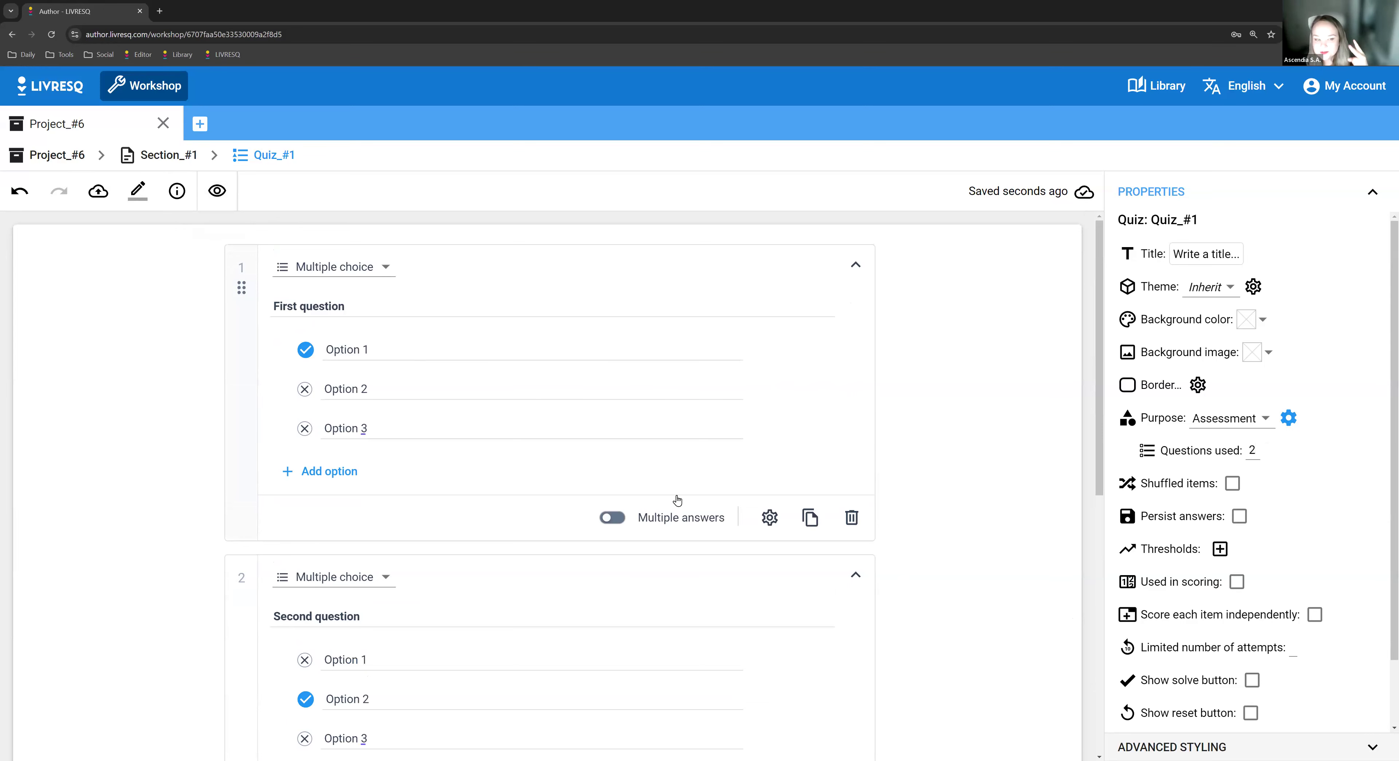
pyautogui.scroll(-3, 660, 503)
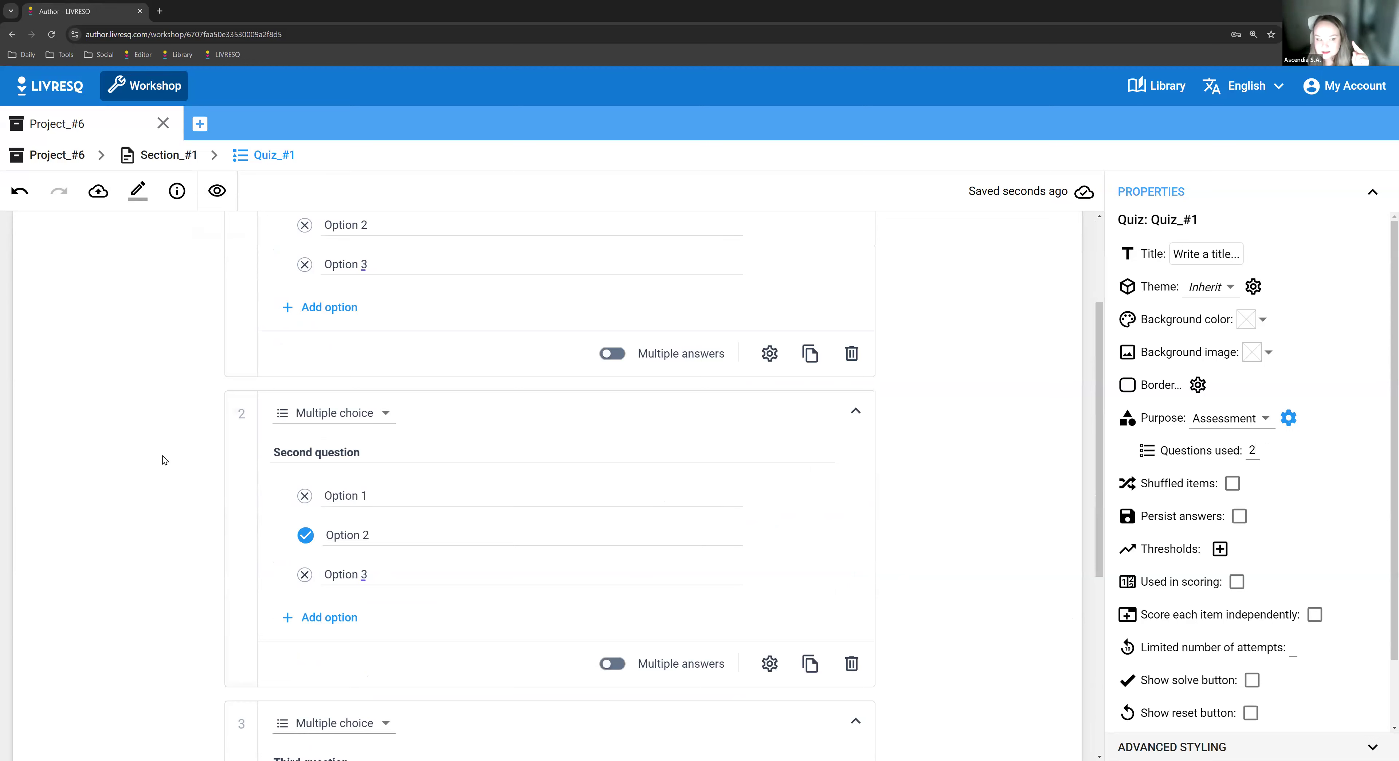
pyautogui.scroll(-4, 206, 652)
pyautogui.scroll(4, 718, 370)
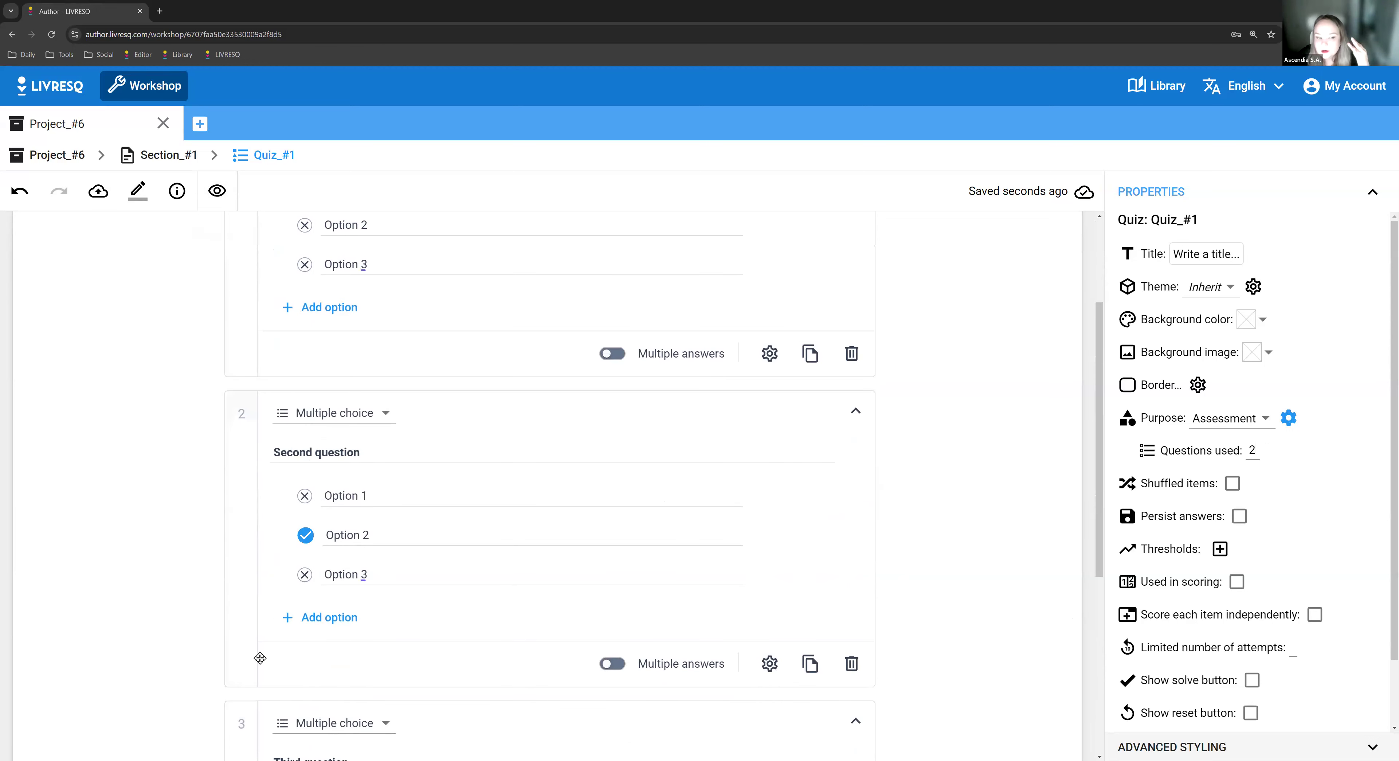
pyautogui.scroll(-4, 309, 693)
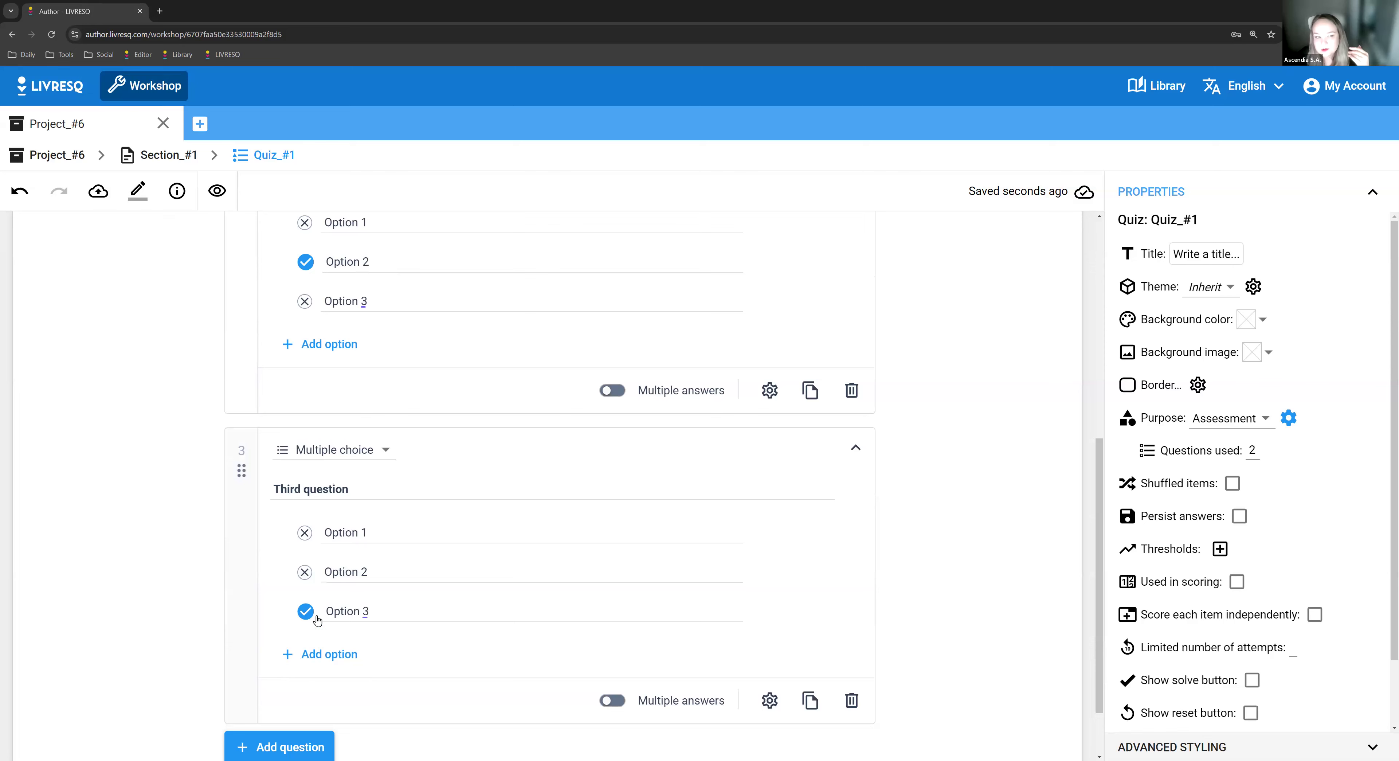
pyautogui.scroll(7, 337, 641)
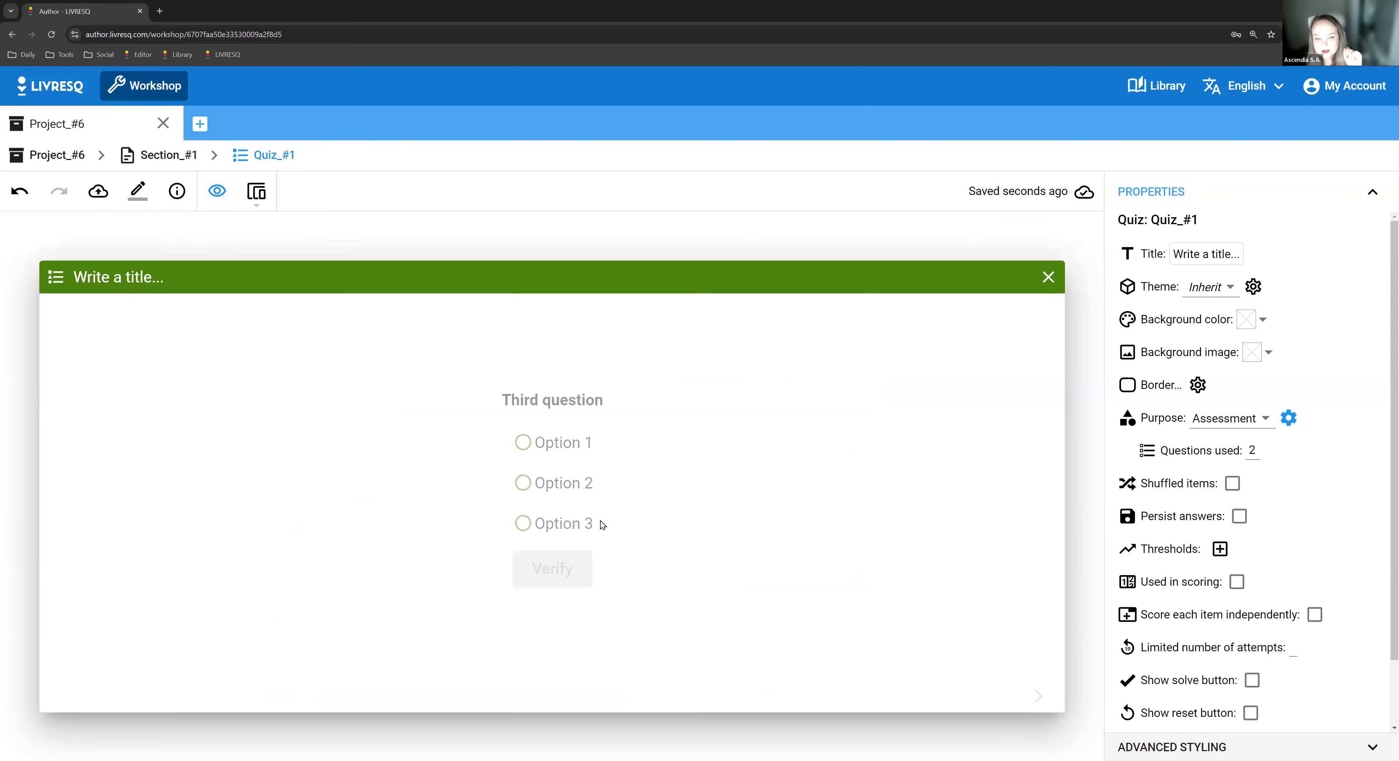
pyautogui.click(546, 523)
pyautogui.click(586, 580)
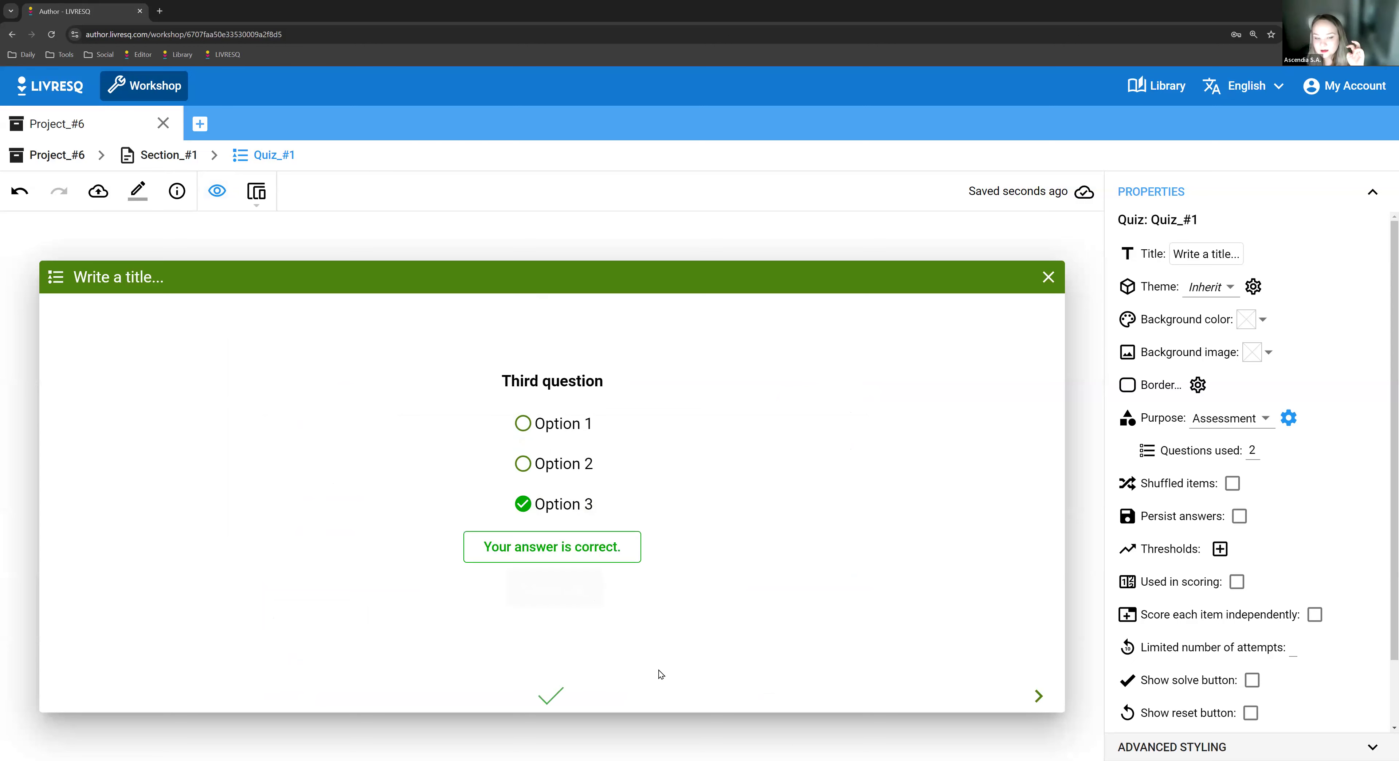
pyautogui.click(565, 452)
pyautogui.click(567, 575)
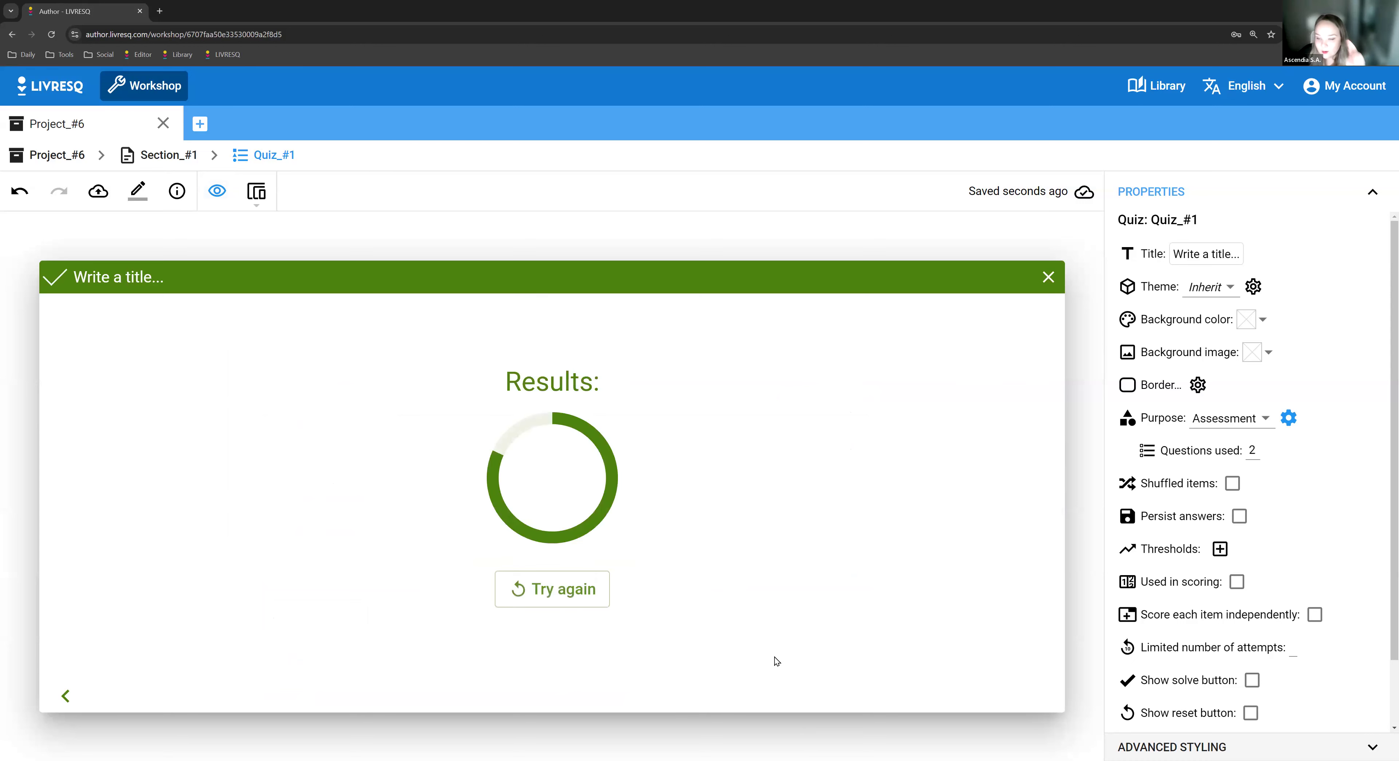
pyautogui.moveTo(1256, 454)
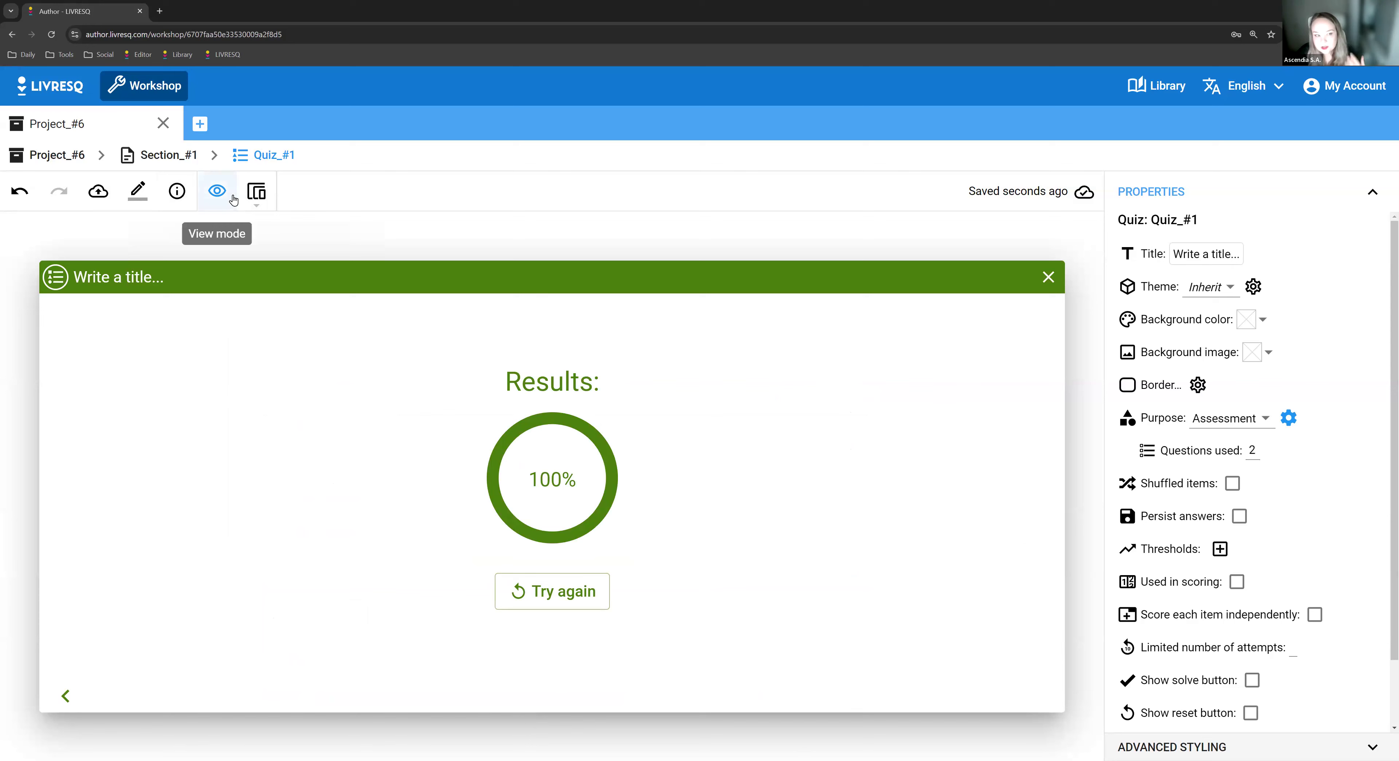
pyautogui.click(217, 191)
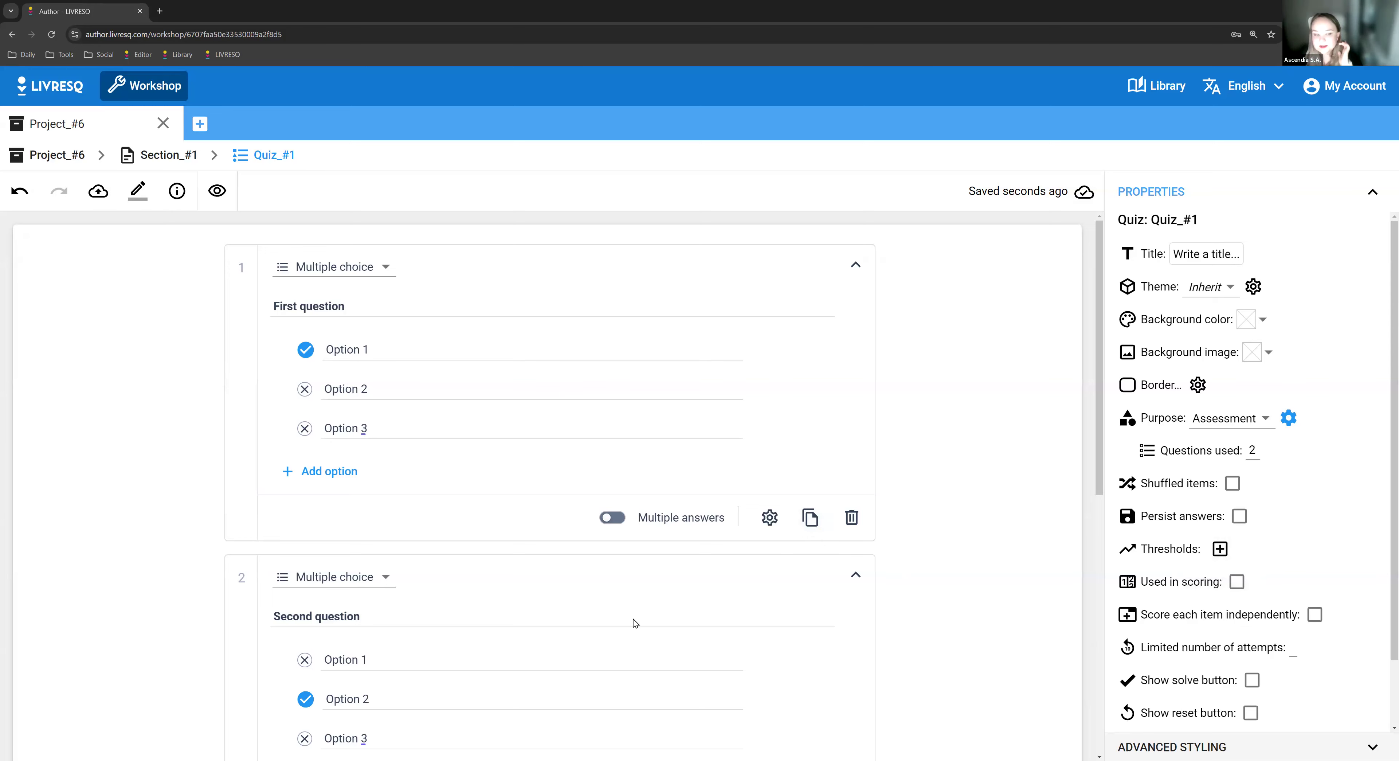
# Examine the three quiz questions with their marked correct answers and the question types available for the first one
pyautogui.scroll(-2, 634, 625)
pyautogui.scroll(-8, 384, 613)
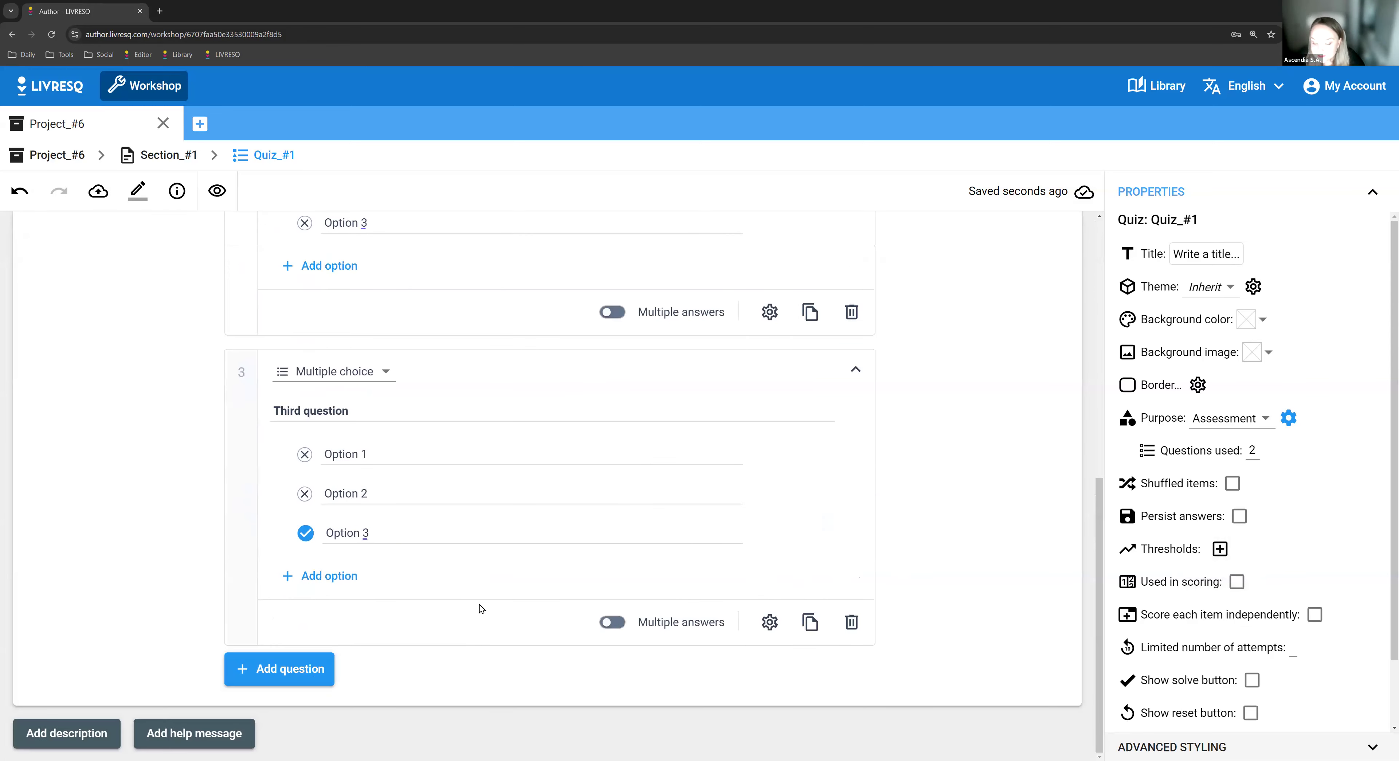
pyautogui.scroll(10, 481, 608)
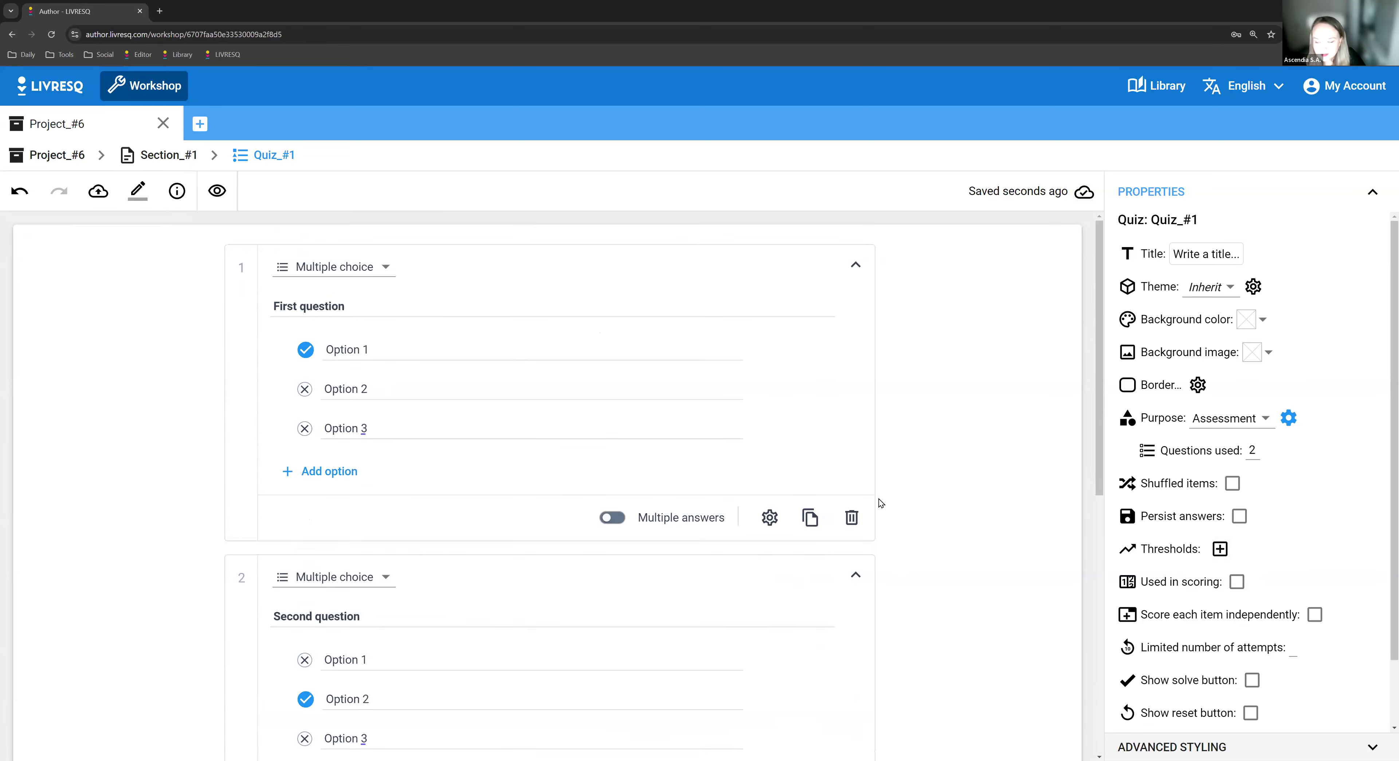
pyautogui.scroll(-1, 1001, 325)
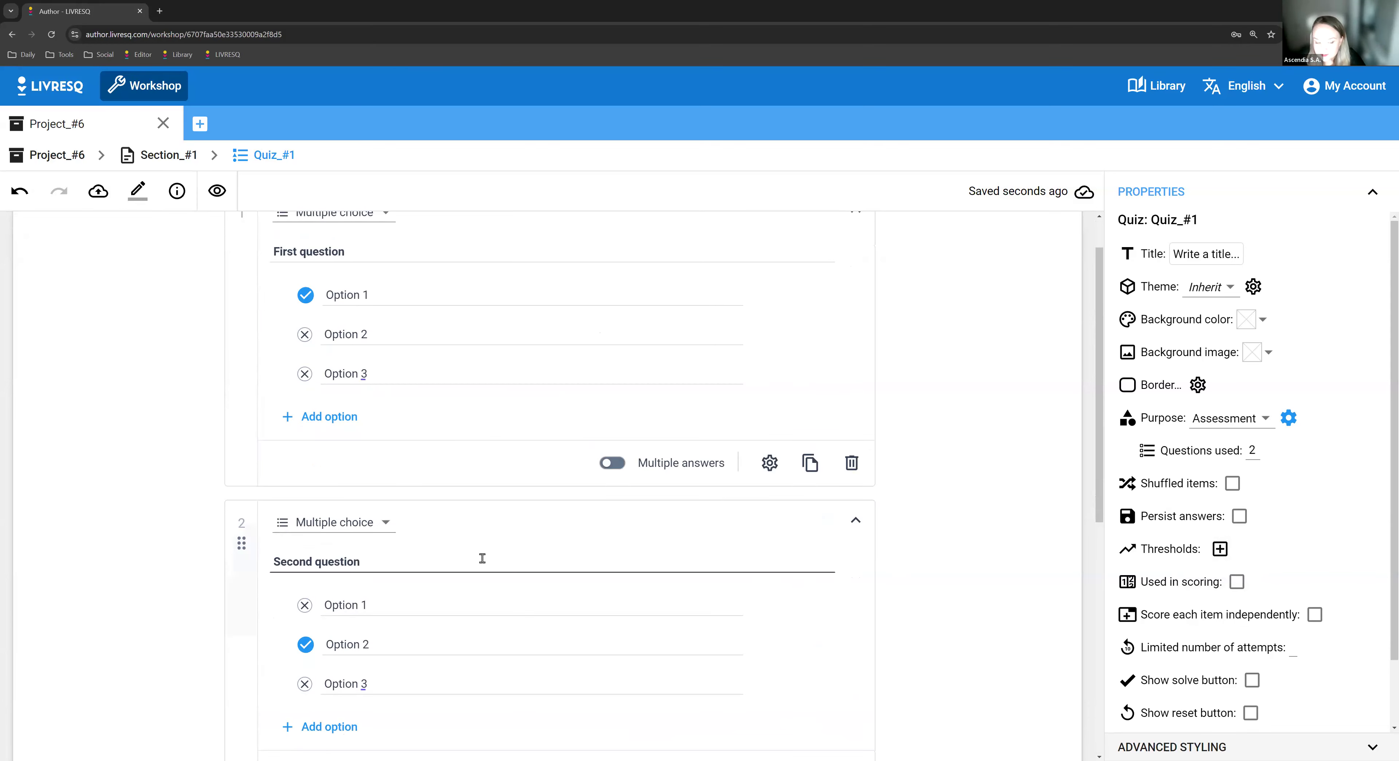
pyautogui.scroll(1, 333, 216)
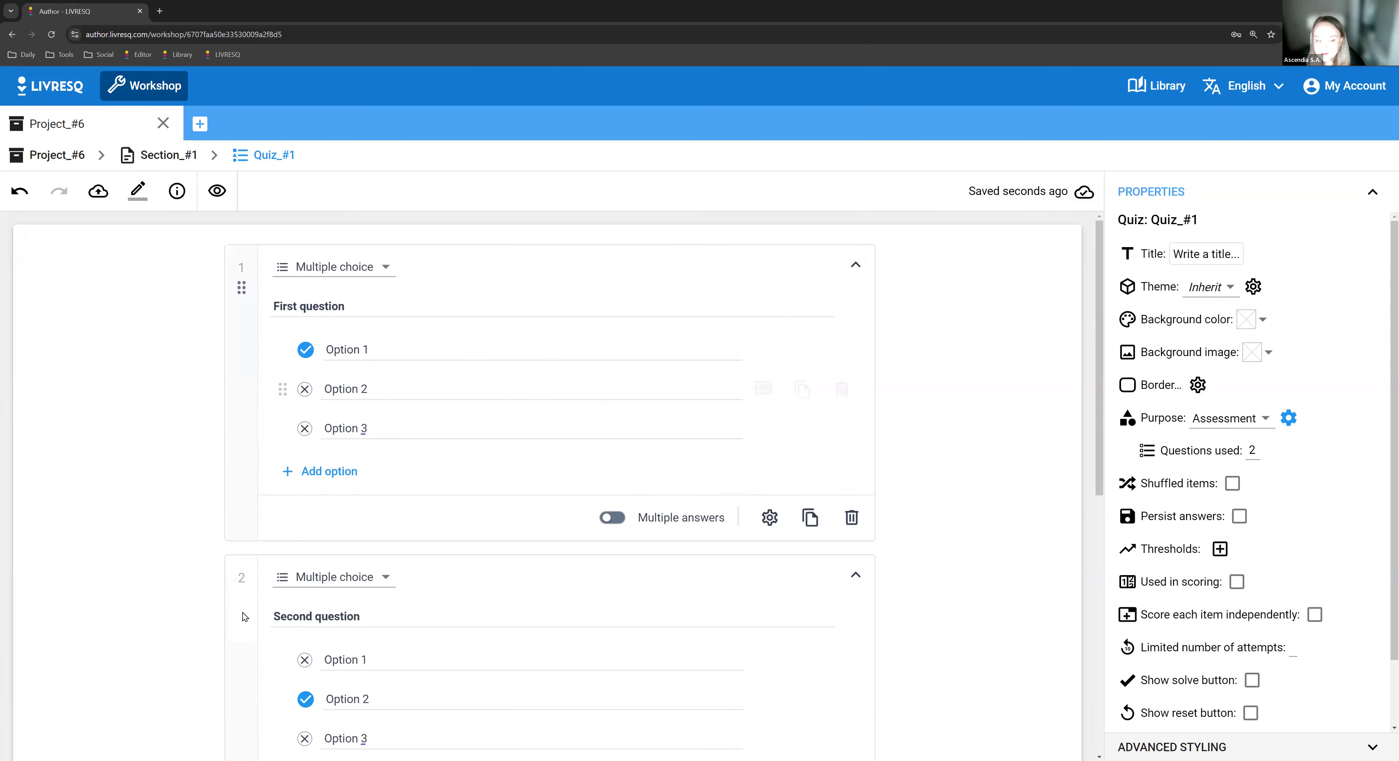
pyautogui.scroll(-10, 244, 617)
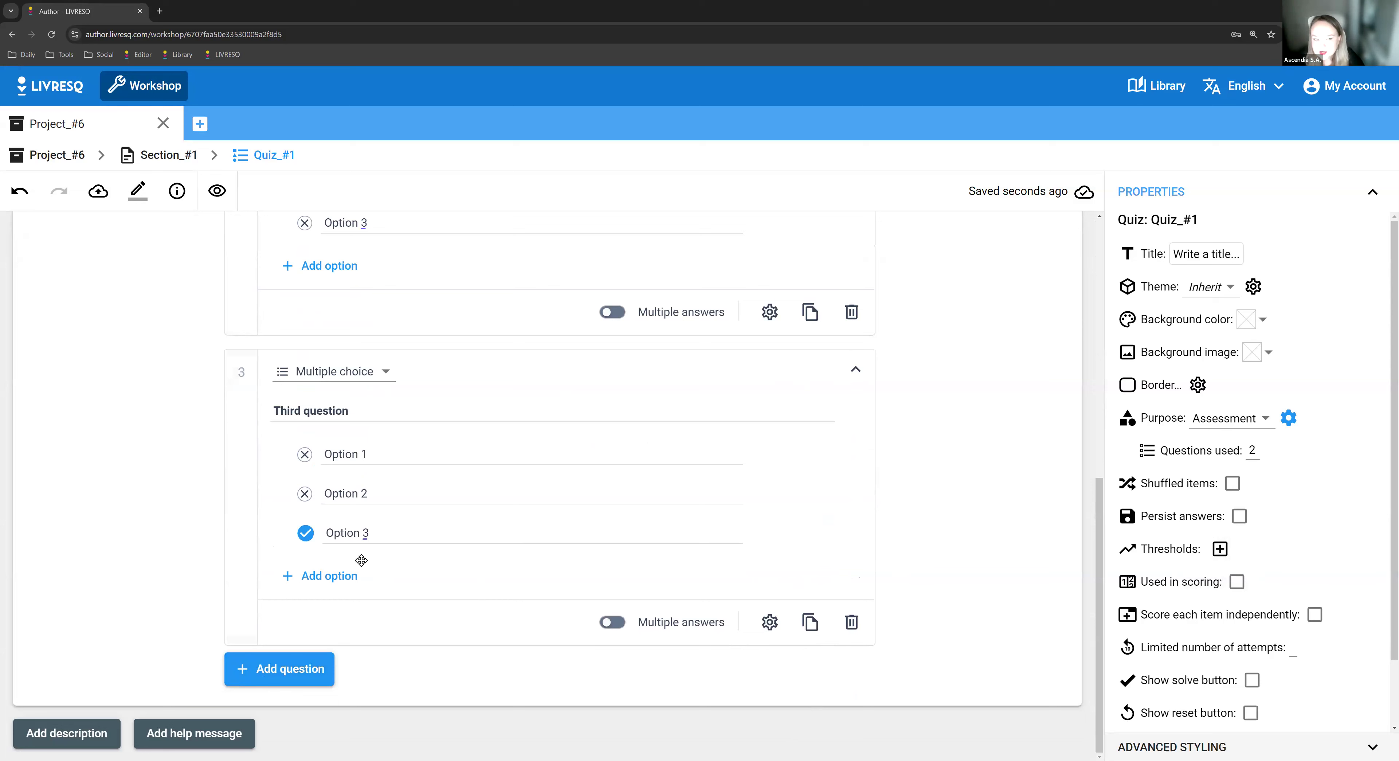
pyautogui.scroll(8, 378, 403)
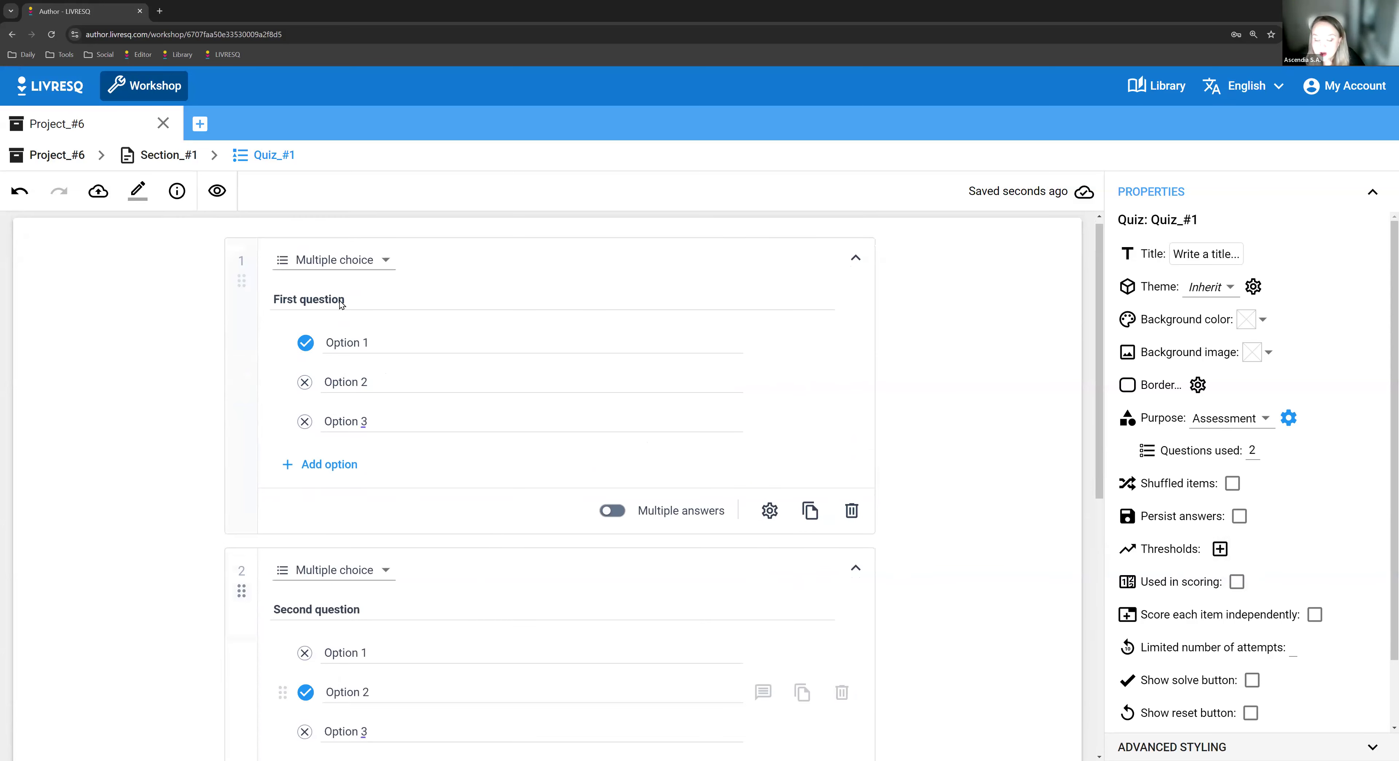
pyautogui.click(356, 266)
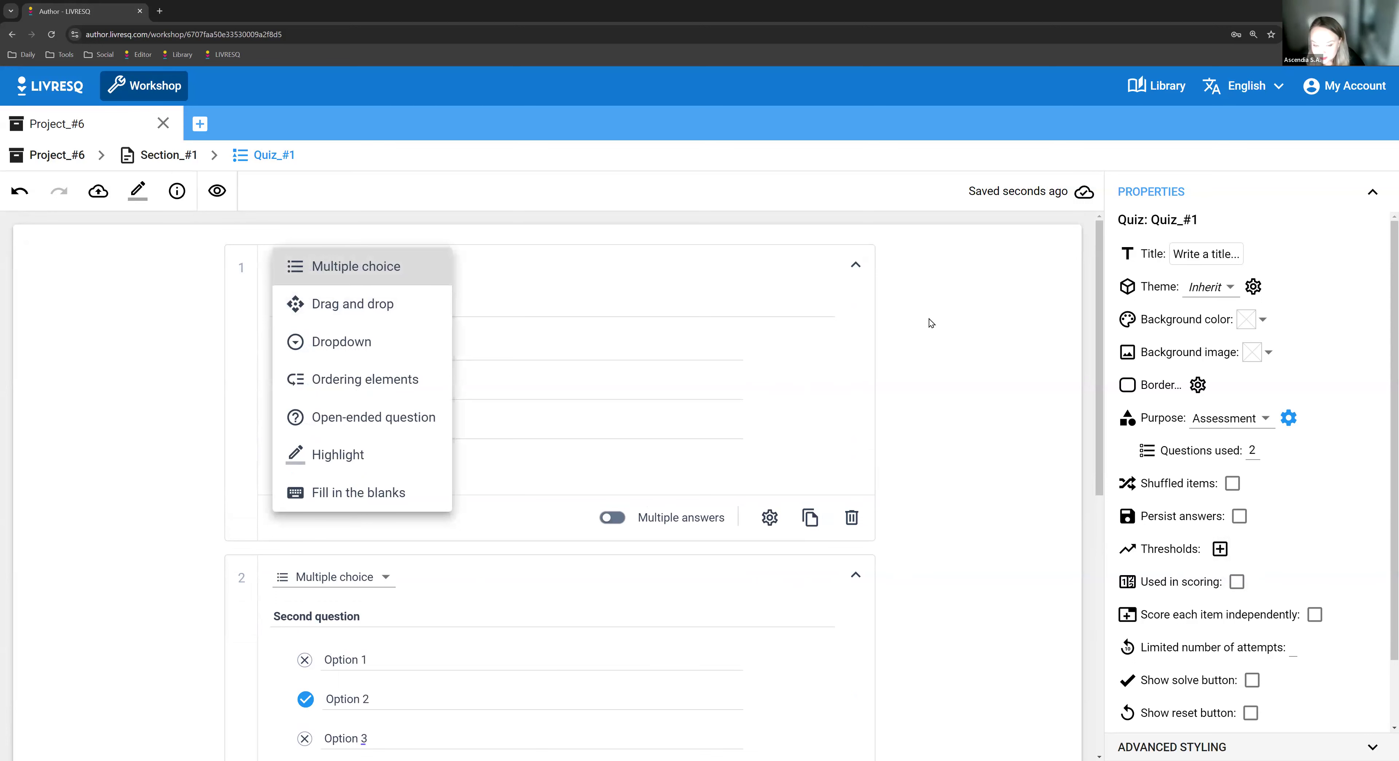
pyautogui.click(476, 504)
pyautogui.scroll(-8, 434, 440)
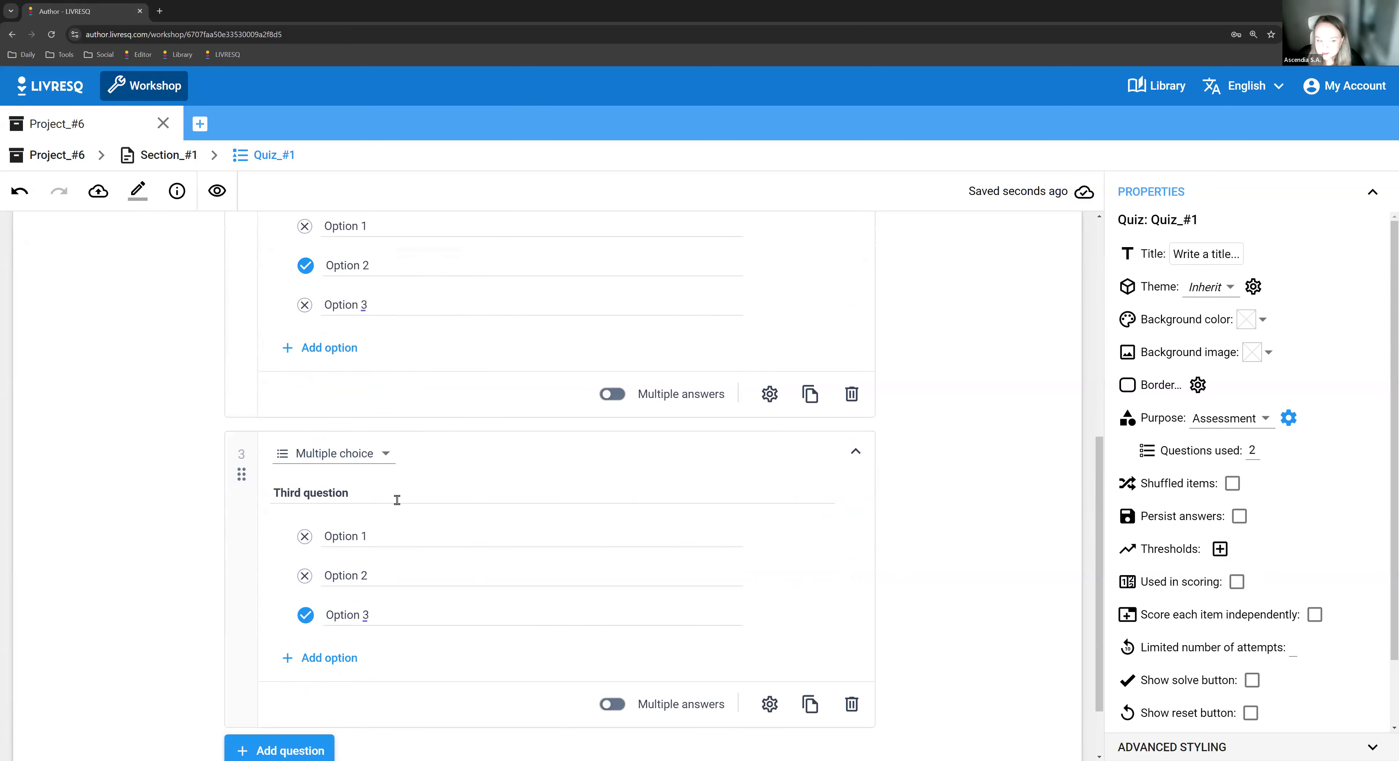
pyautogui.scroll(3, 397, 499)
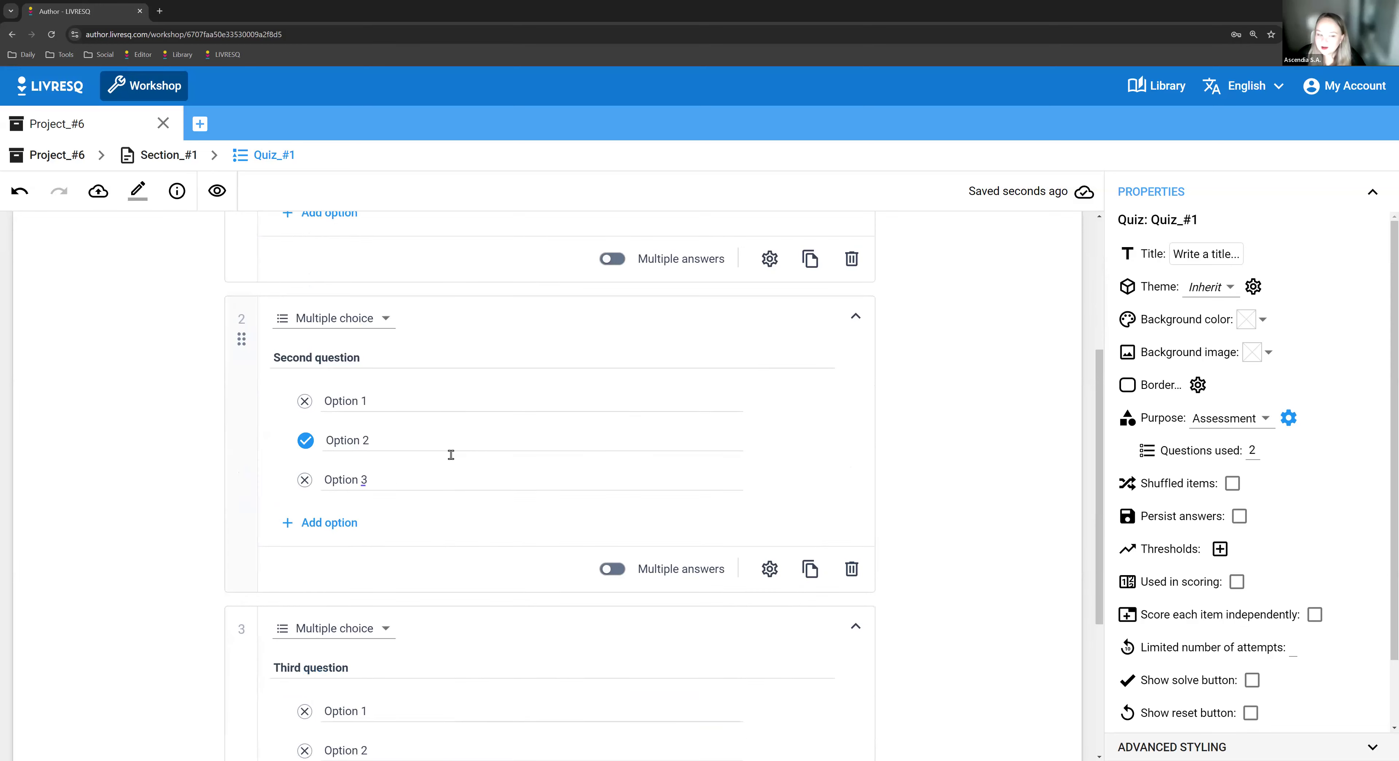
pyautogui.scroll(-4, 451, 454)
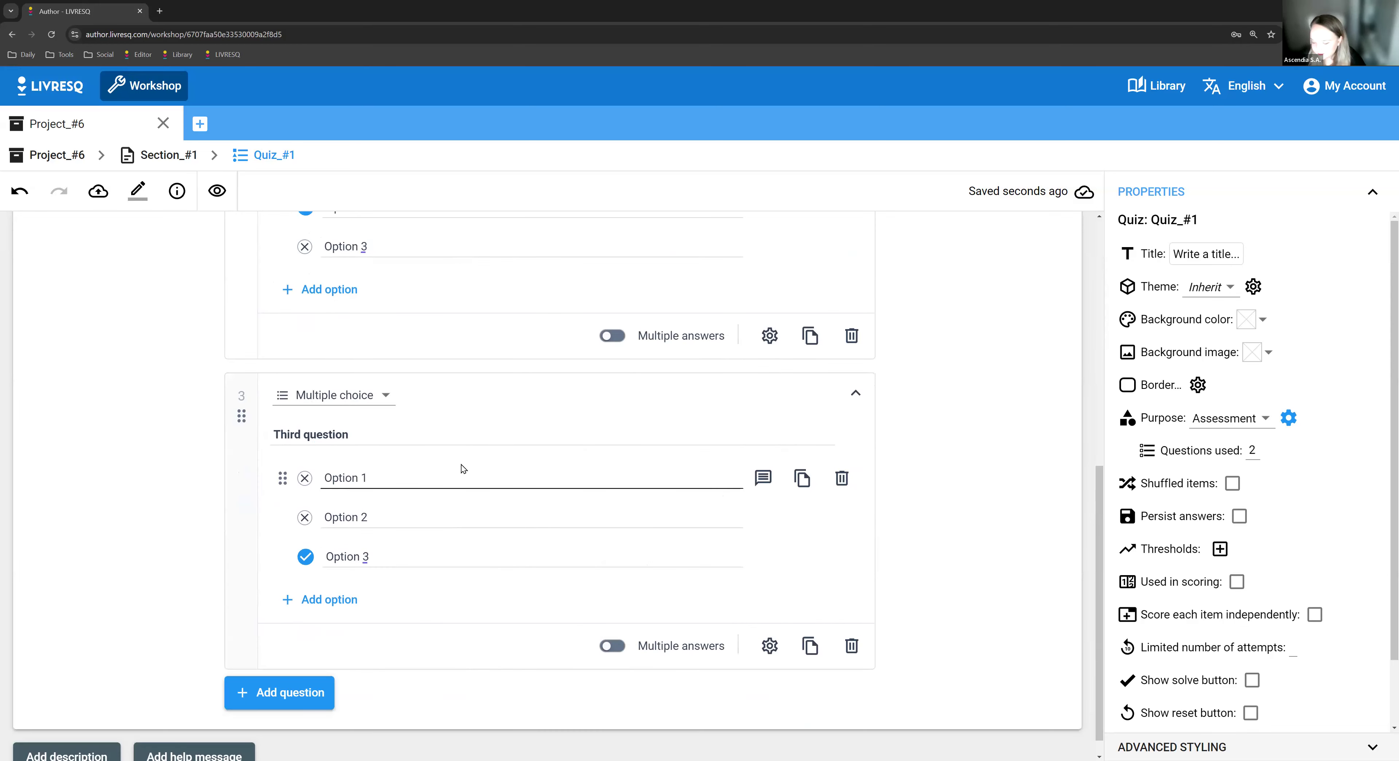
pyautogui.scroll(6, 560, 538)
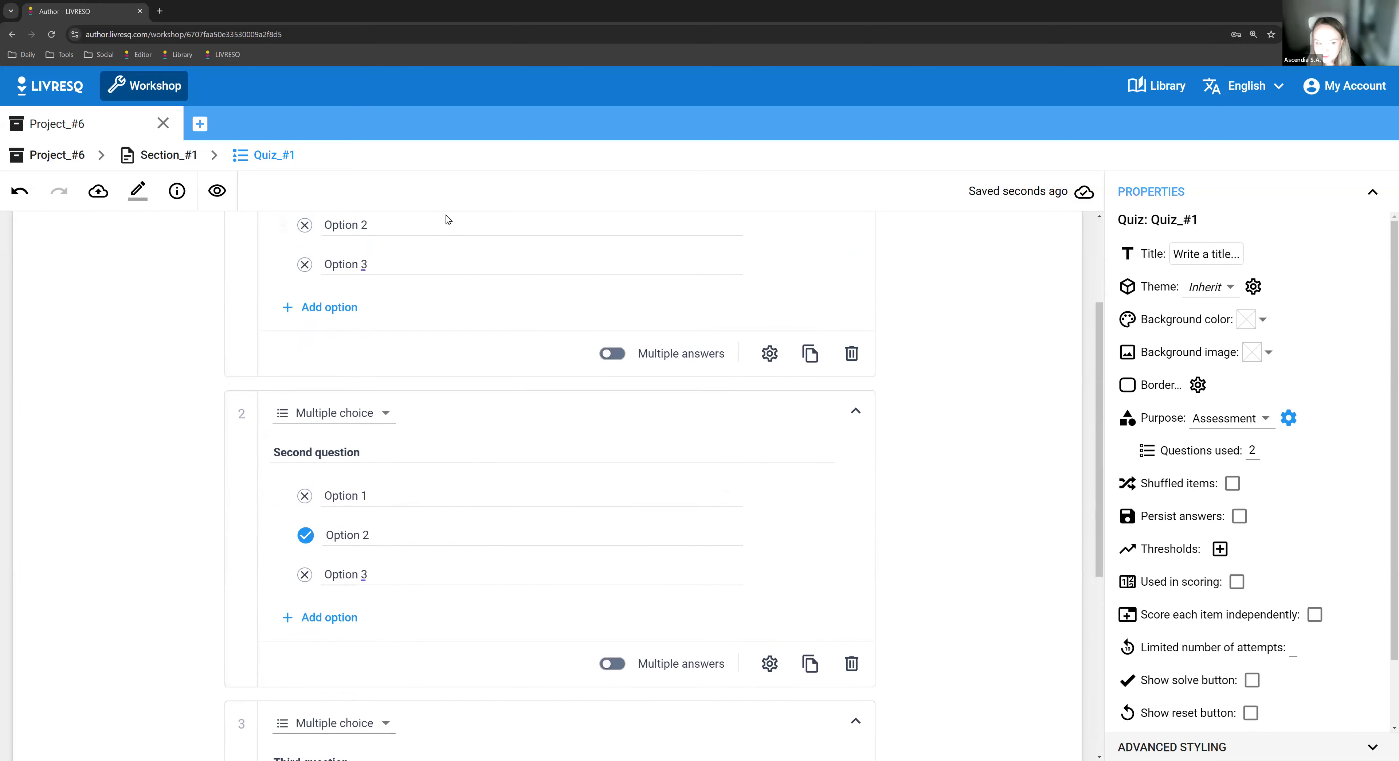
pyautogui.scroll(-6, 306, 626)
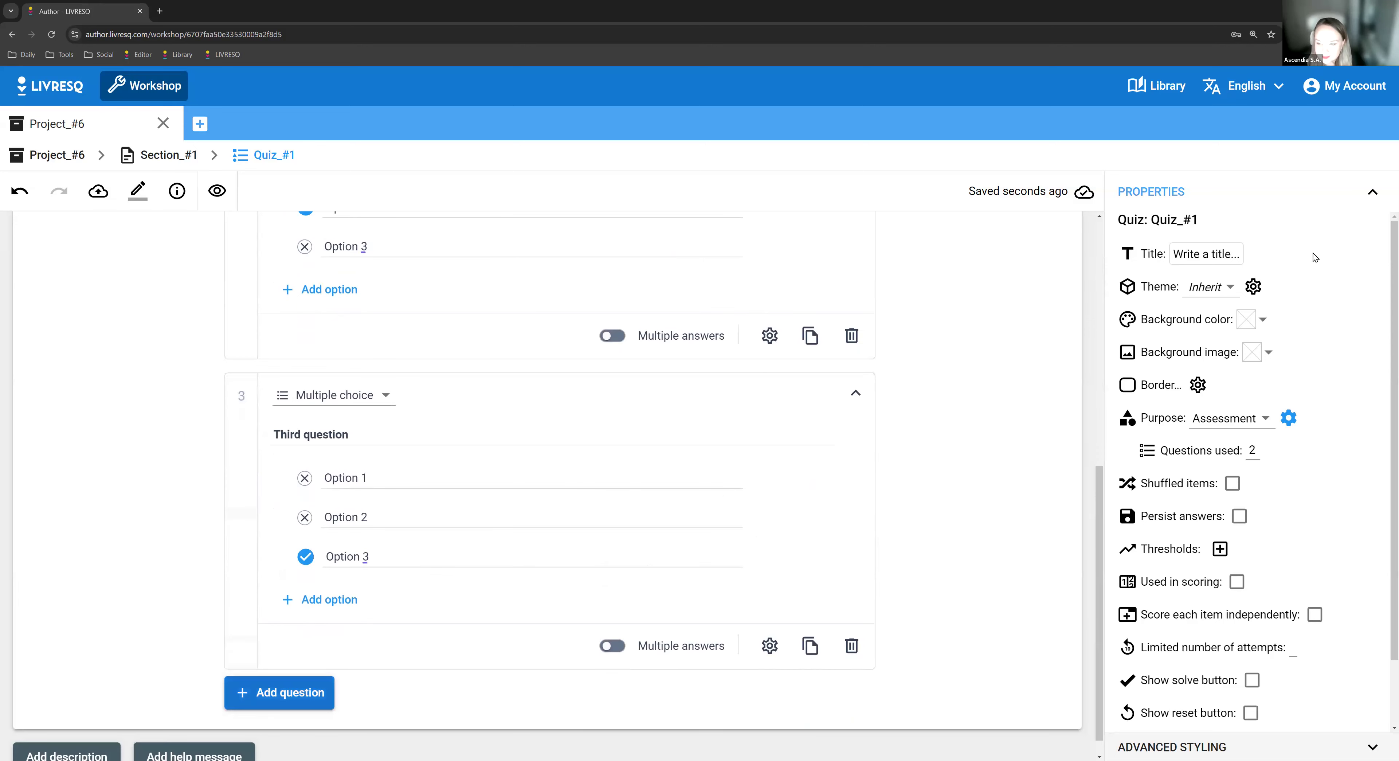
pyautogui.scroll(4, 639, 460)
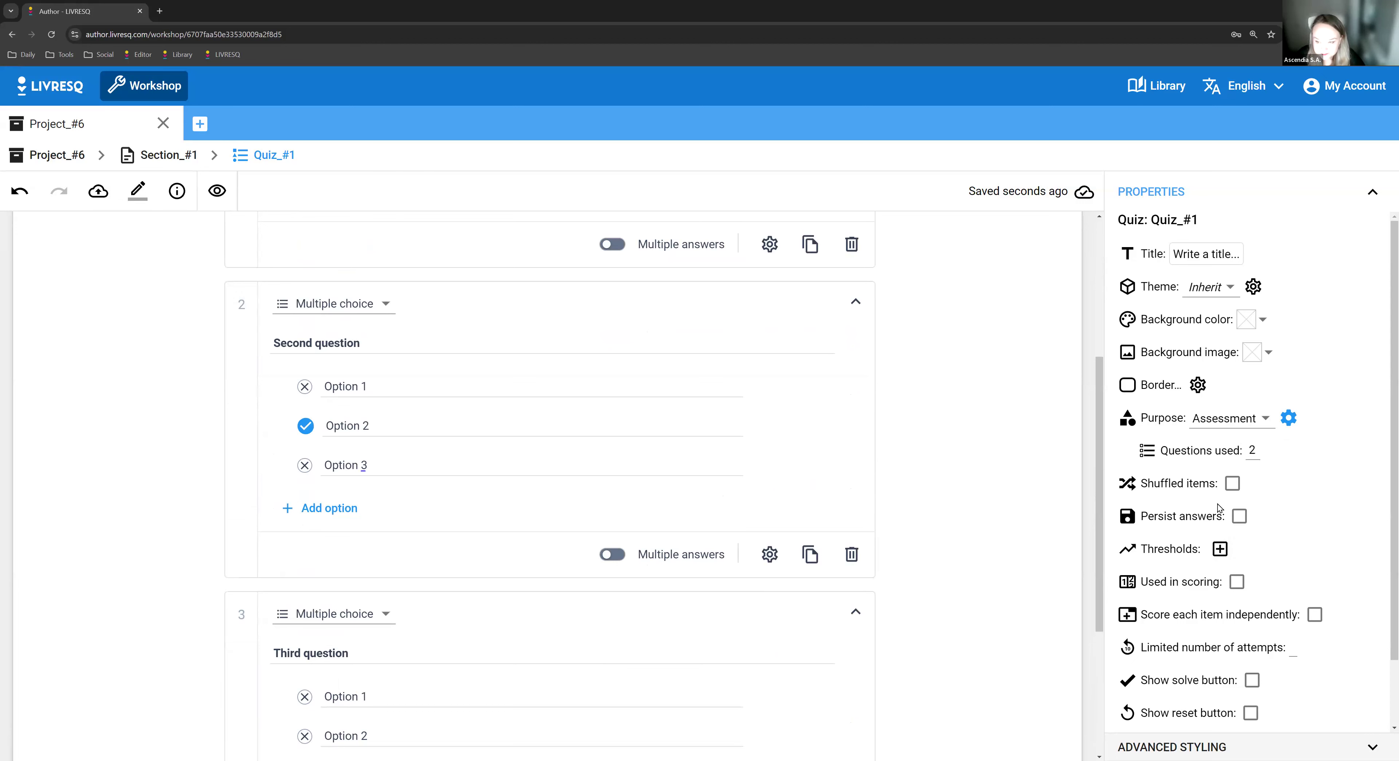
# Preview the quiz, verify Option 1 for the first question and Option 3 for the third, and return to editing
pyautogui.scroll(5, 144, 444)
pyautogui.click(219, 205)
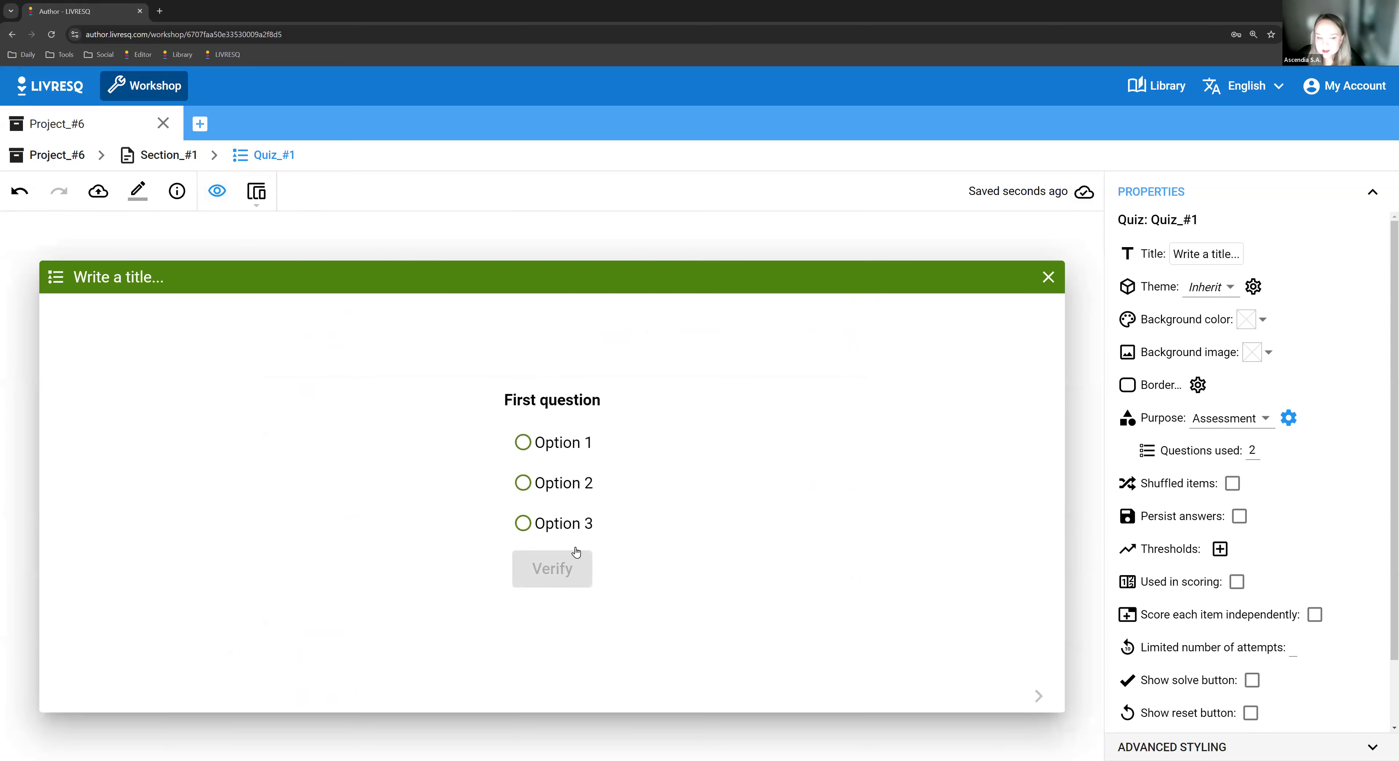
pyautogui.click(537, 477)
pyautogui.click(554, 442)
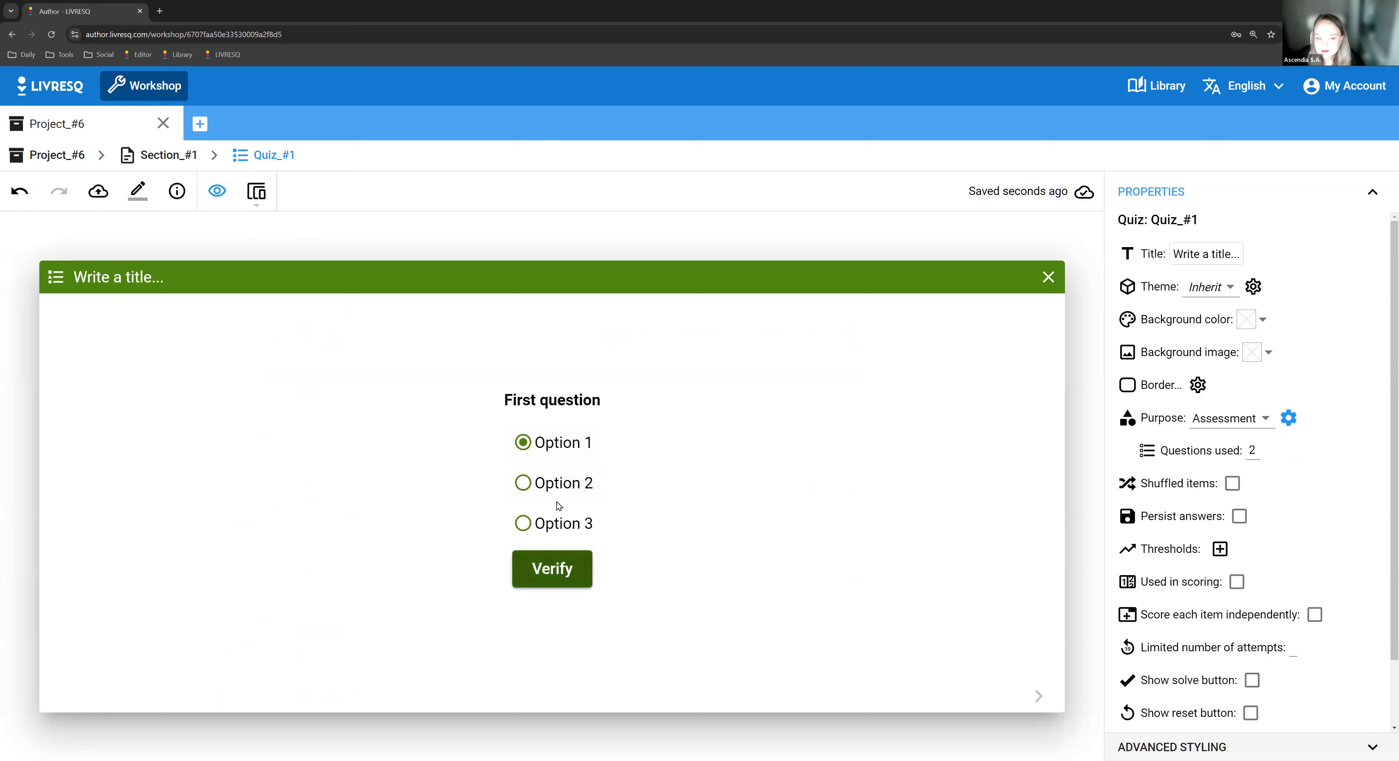
pyautogui.click(564, 568)
pyautogui.click(554, 588)
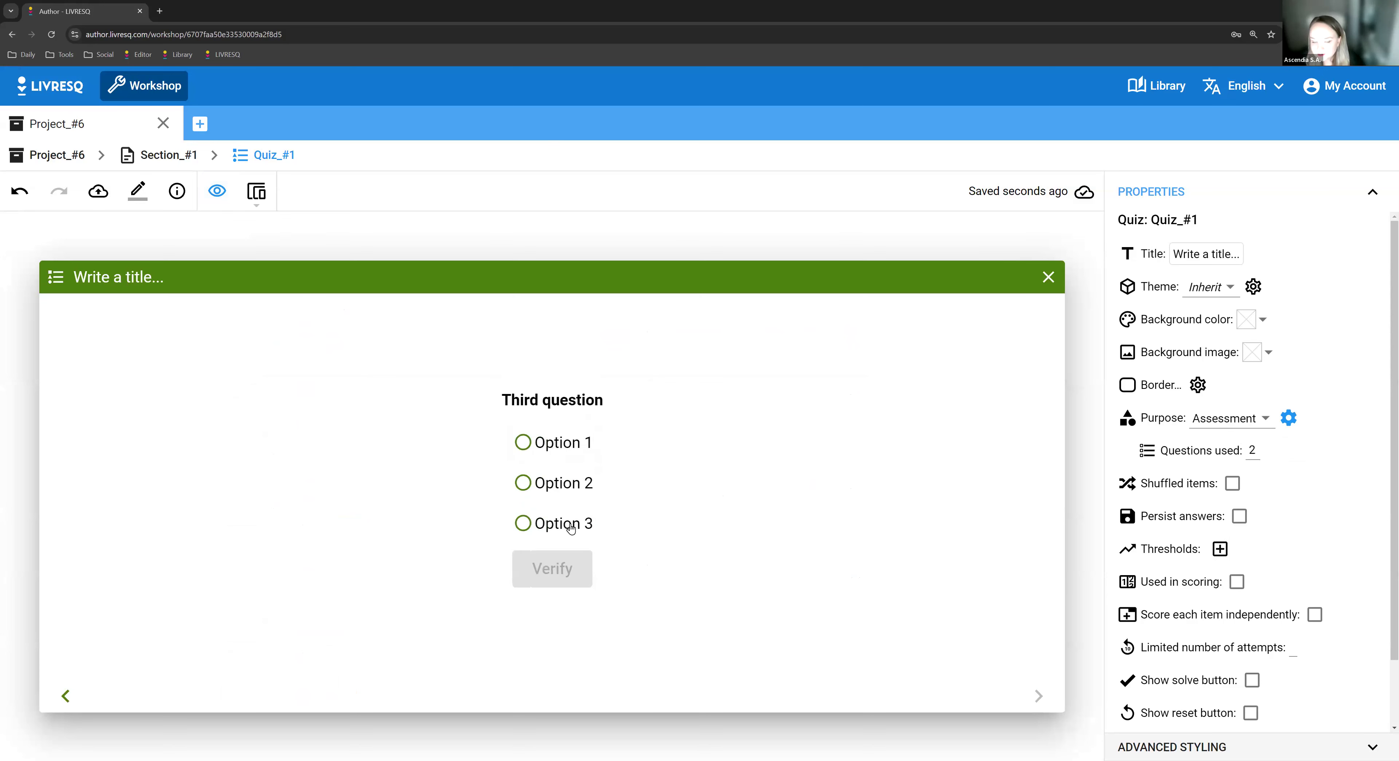
pyautogui.click(523, 504)
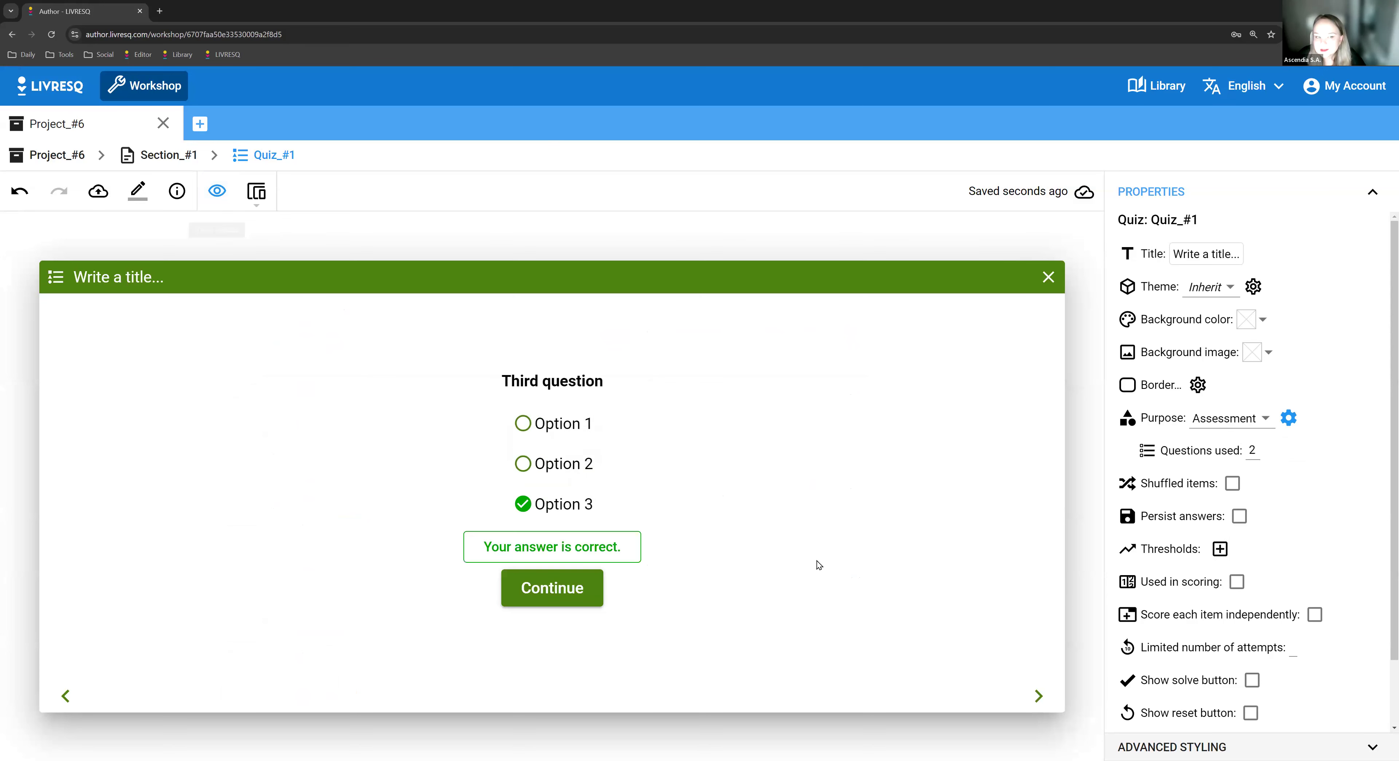
pyautogui.click(217, 190)
# Review the three quiz questions with their marked answers and the setting for the number of questions used
pyautogui.scroll(-8, 728, 558)
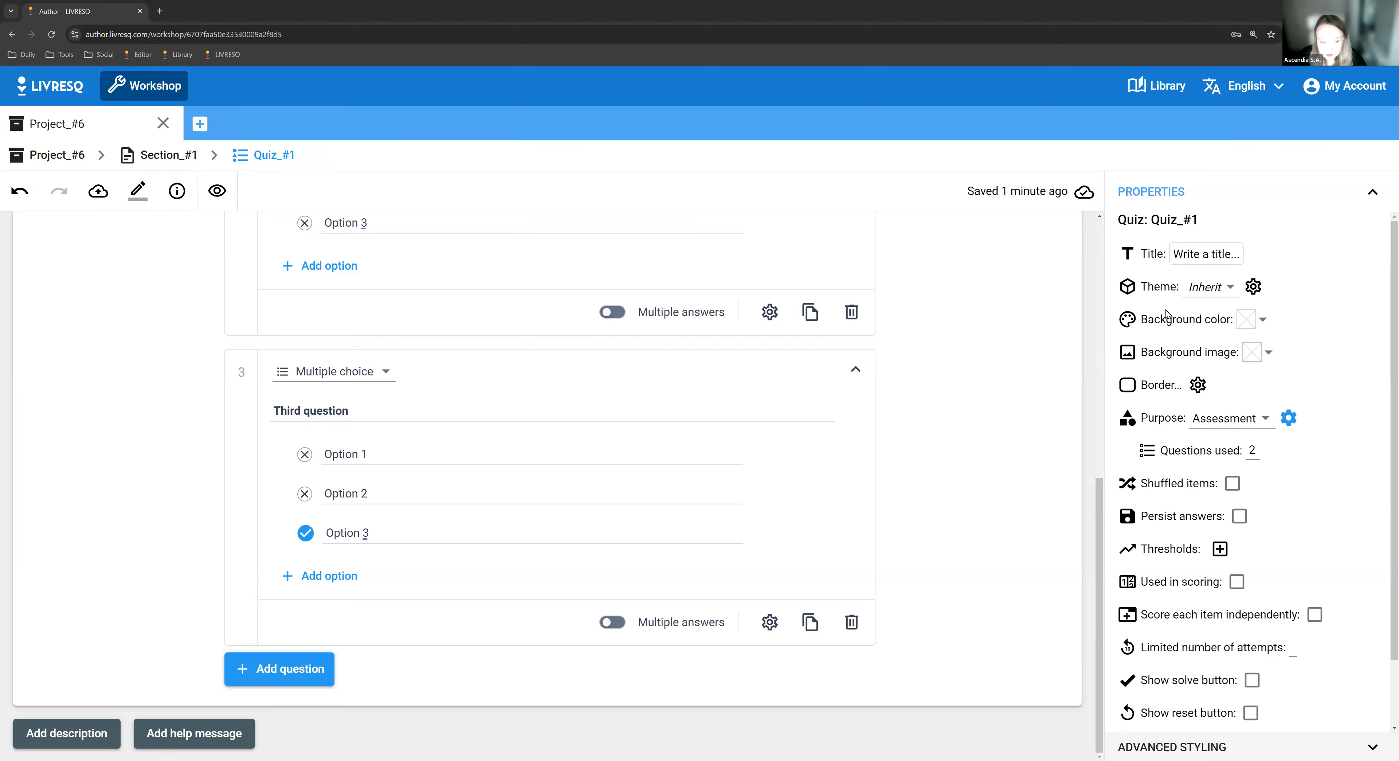
pyautogui.scroll(10, 531, 500)
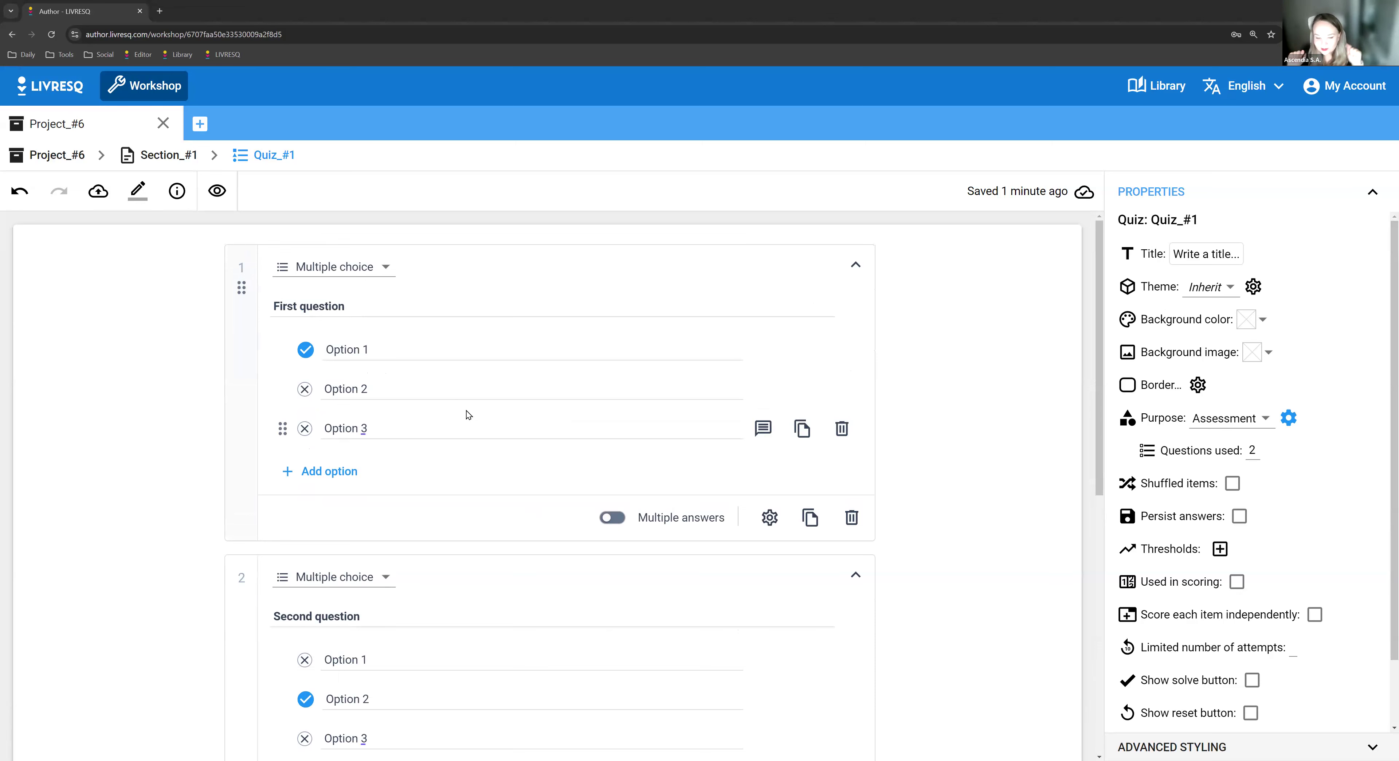
pyautogui.scroll(-5, 468, 414)
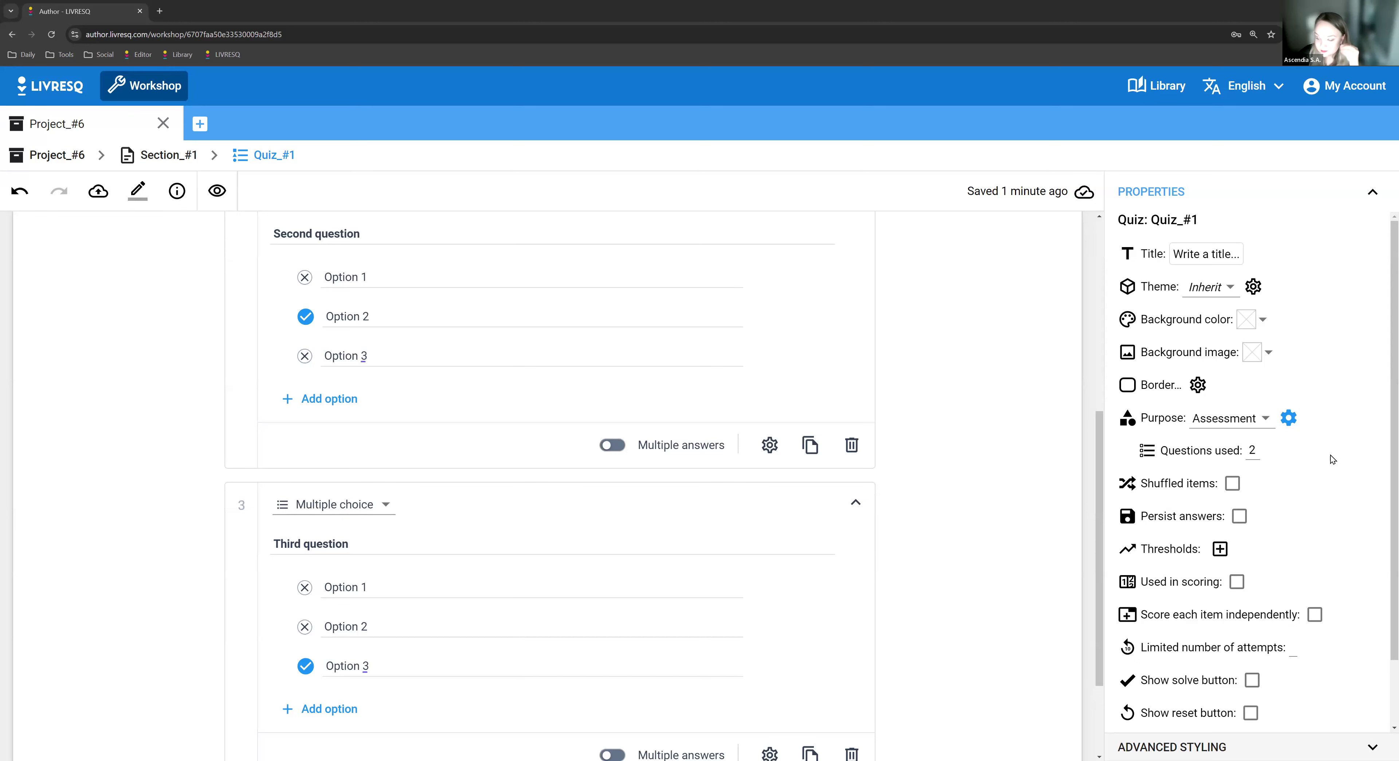
pyautogui.click(1257, 456)
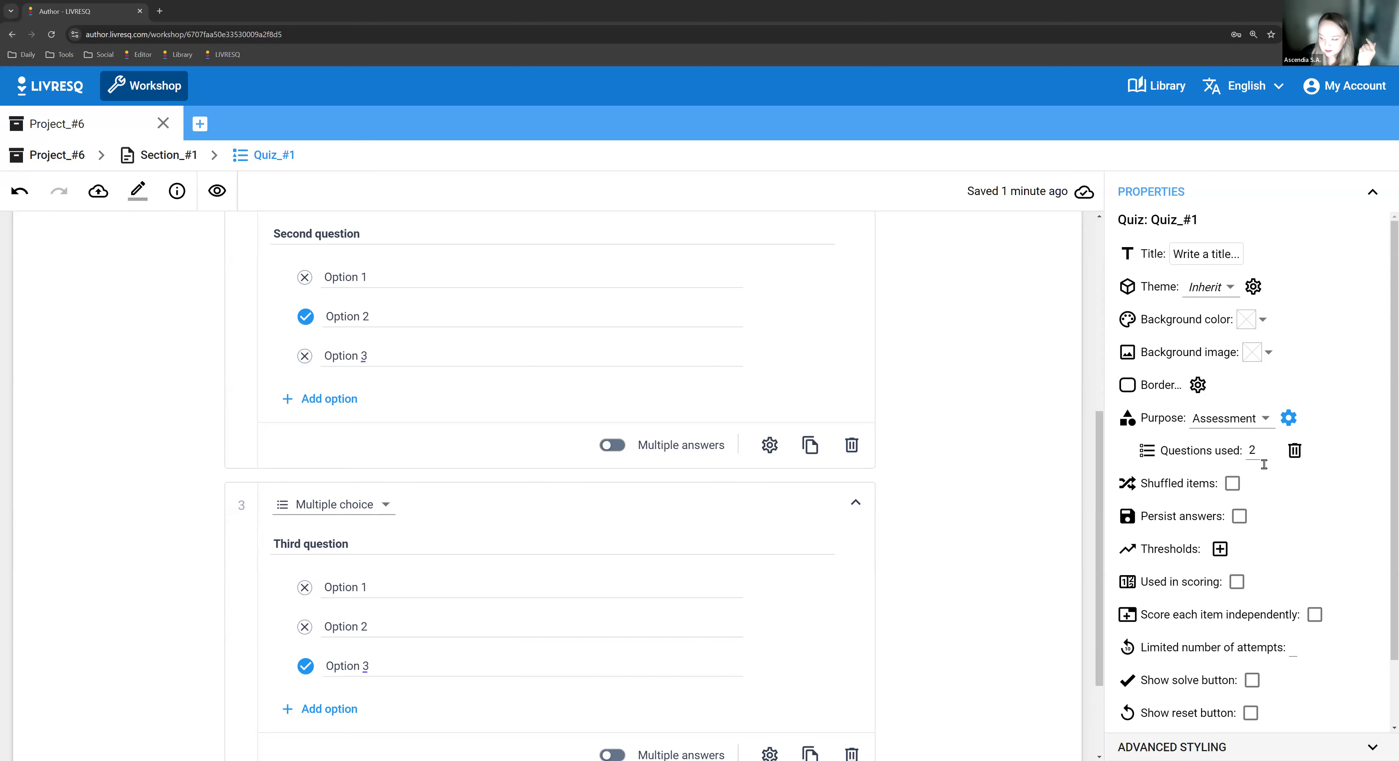
pyautogui.scroll(5, 543, 426)
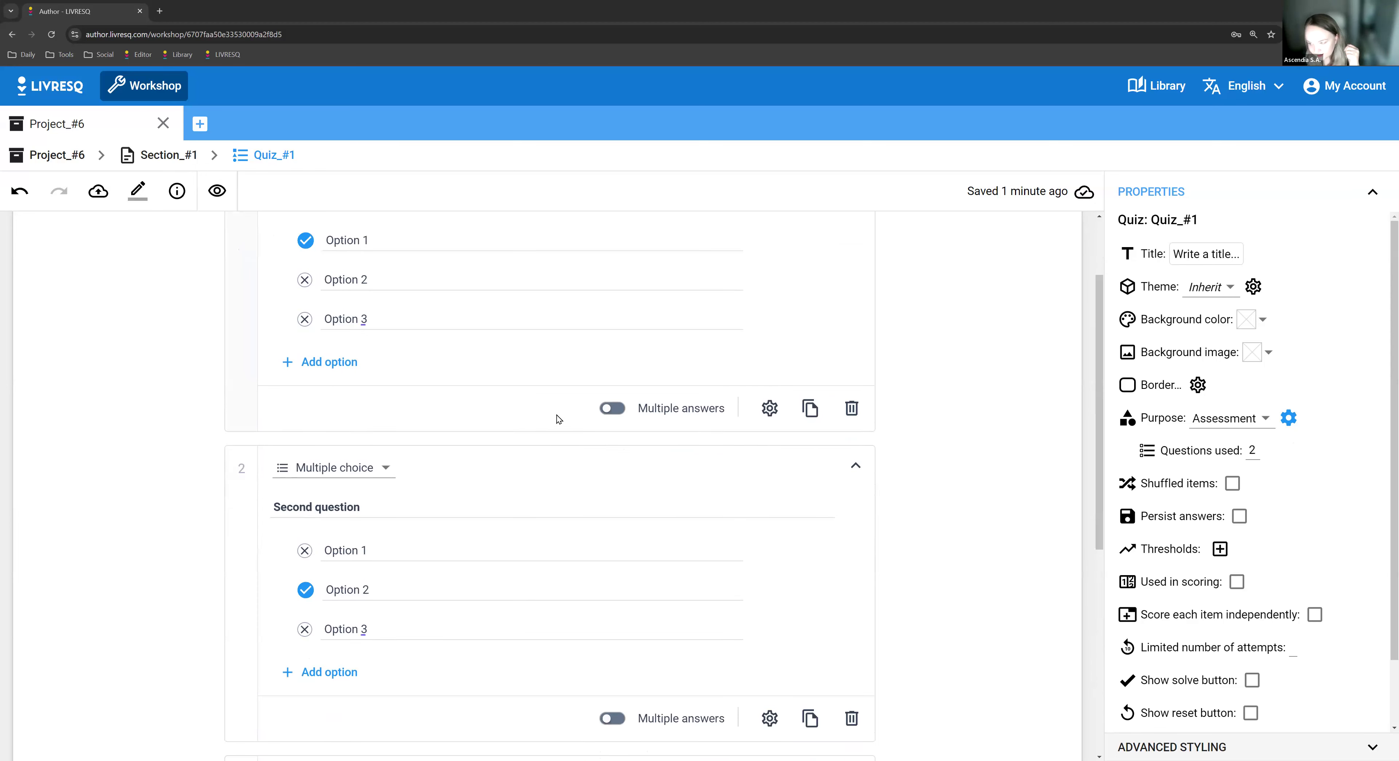
pyautogui.scroll(2, 531, 392)
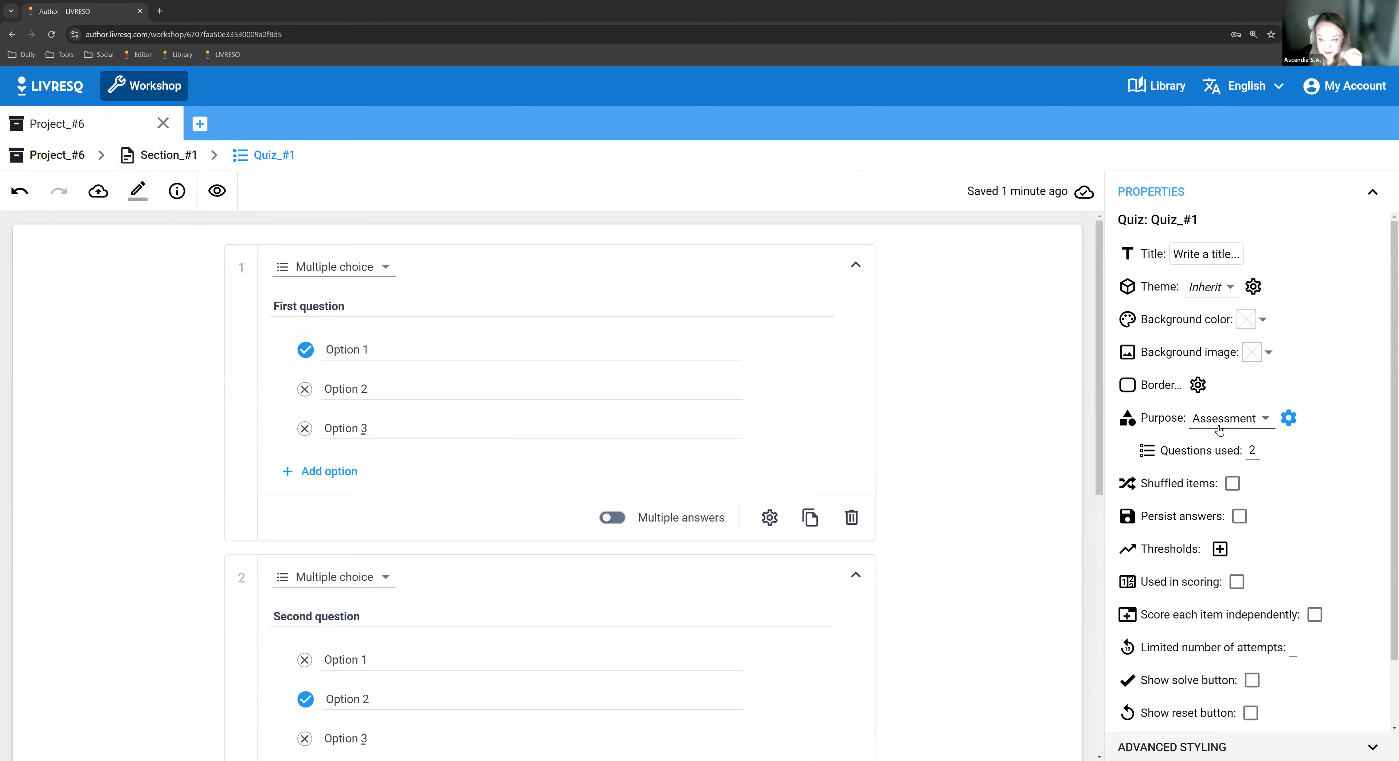
# Preview the quiz again, verifying Option 1 for the second question and Option 3 for the third, and continue to the results
pyautogui.click(229, 202)
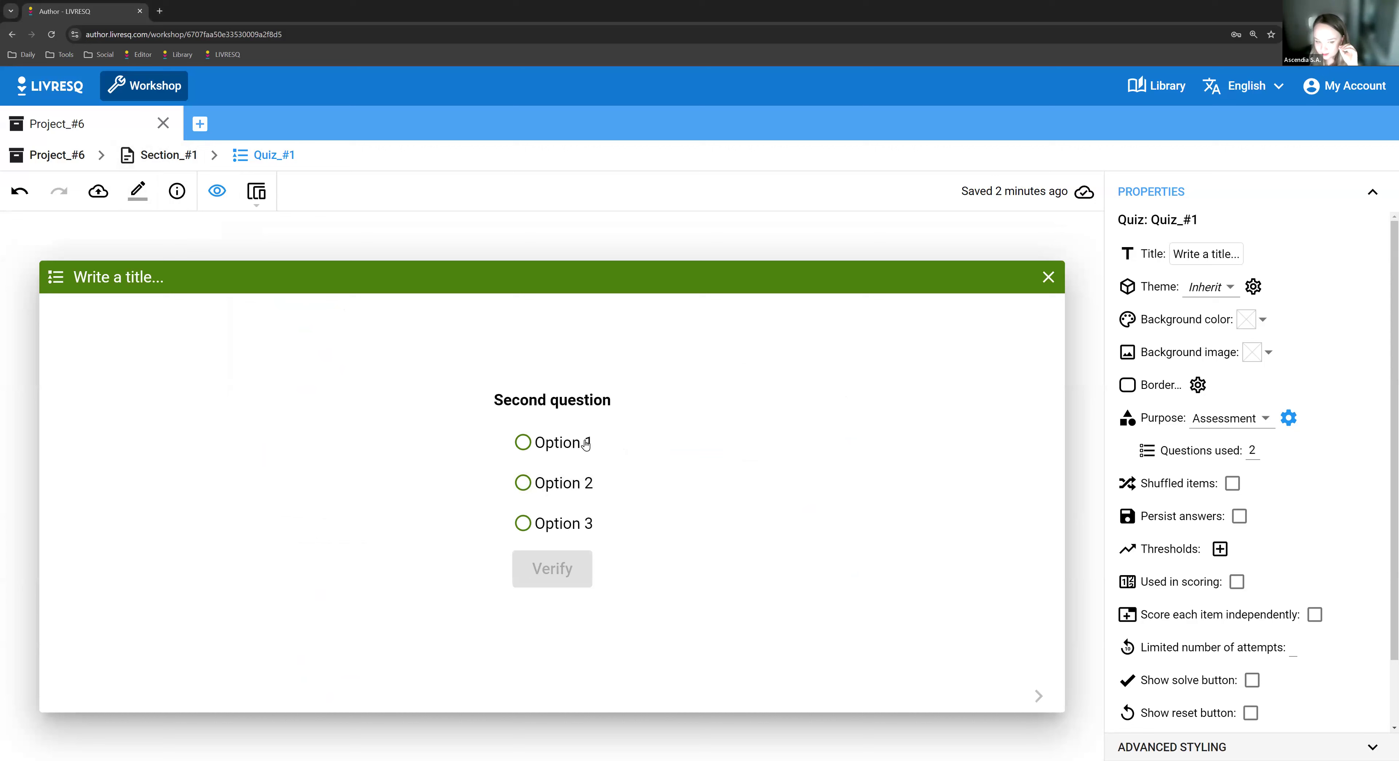
pyautogui.click(552, 441)
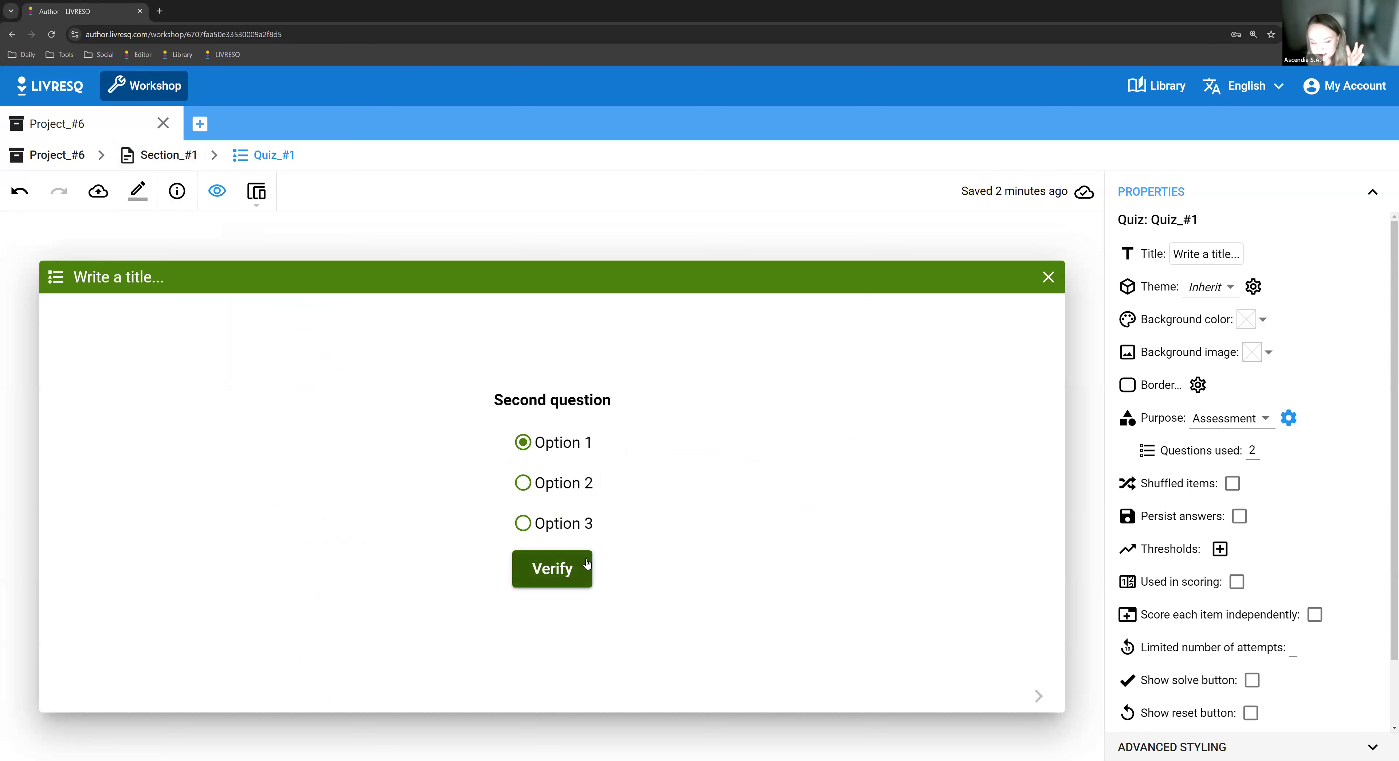
pyautogui.click(568, 579)
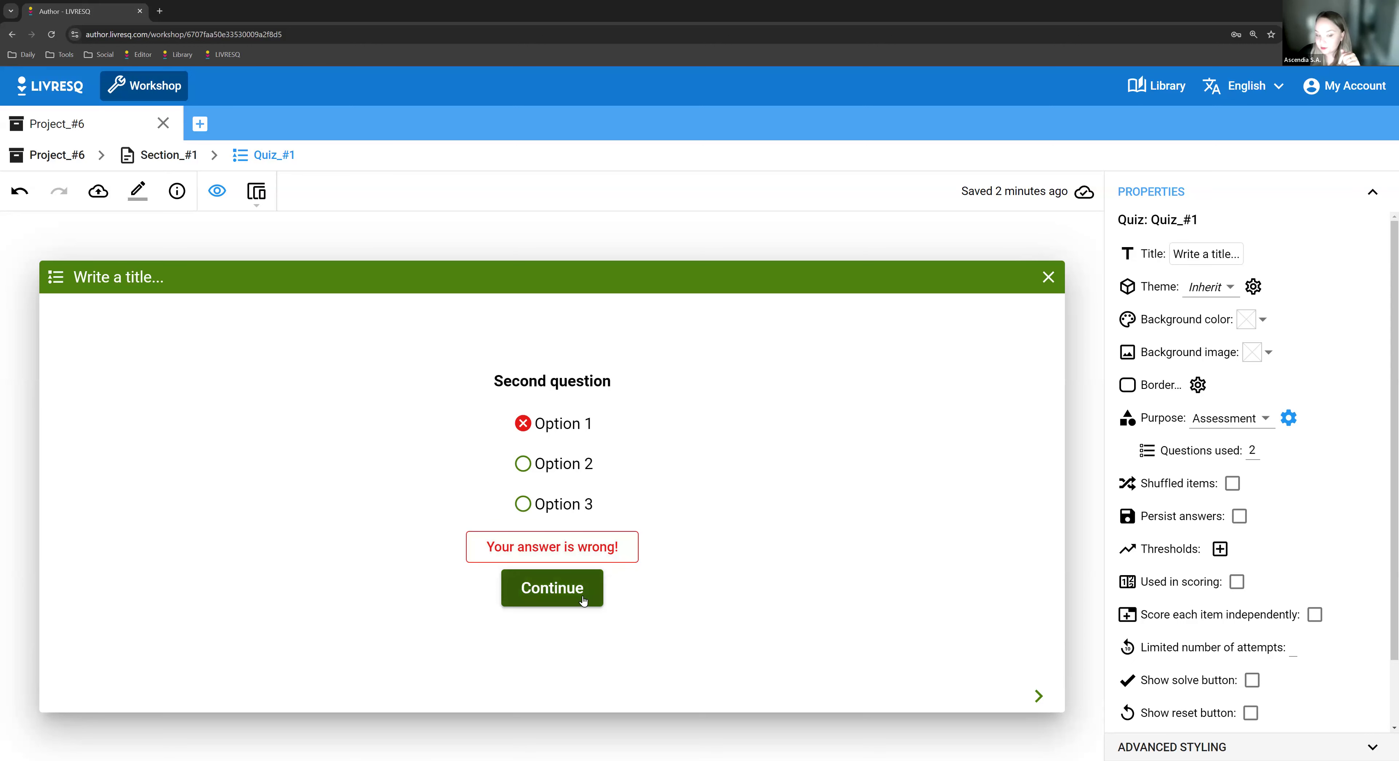
pyautogui.click(576, 586)
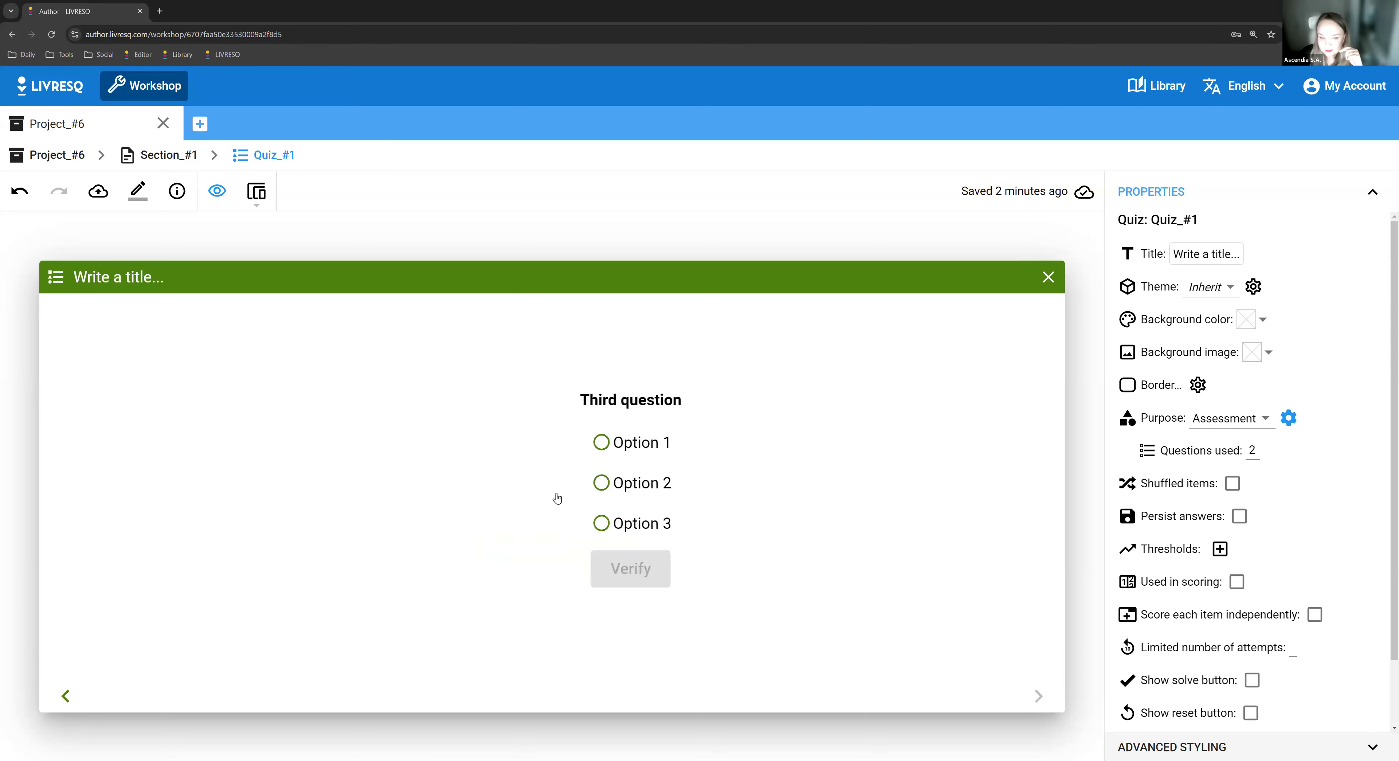
pyautogui.click(563, 445)
pyautogui.click(553, 522)
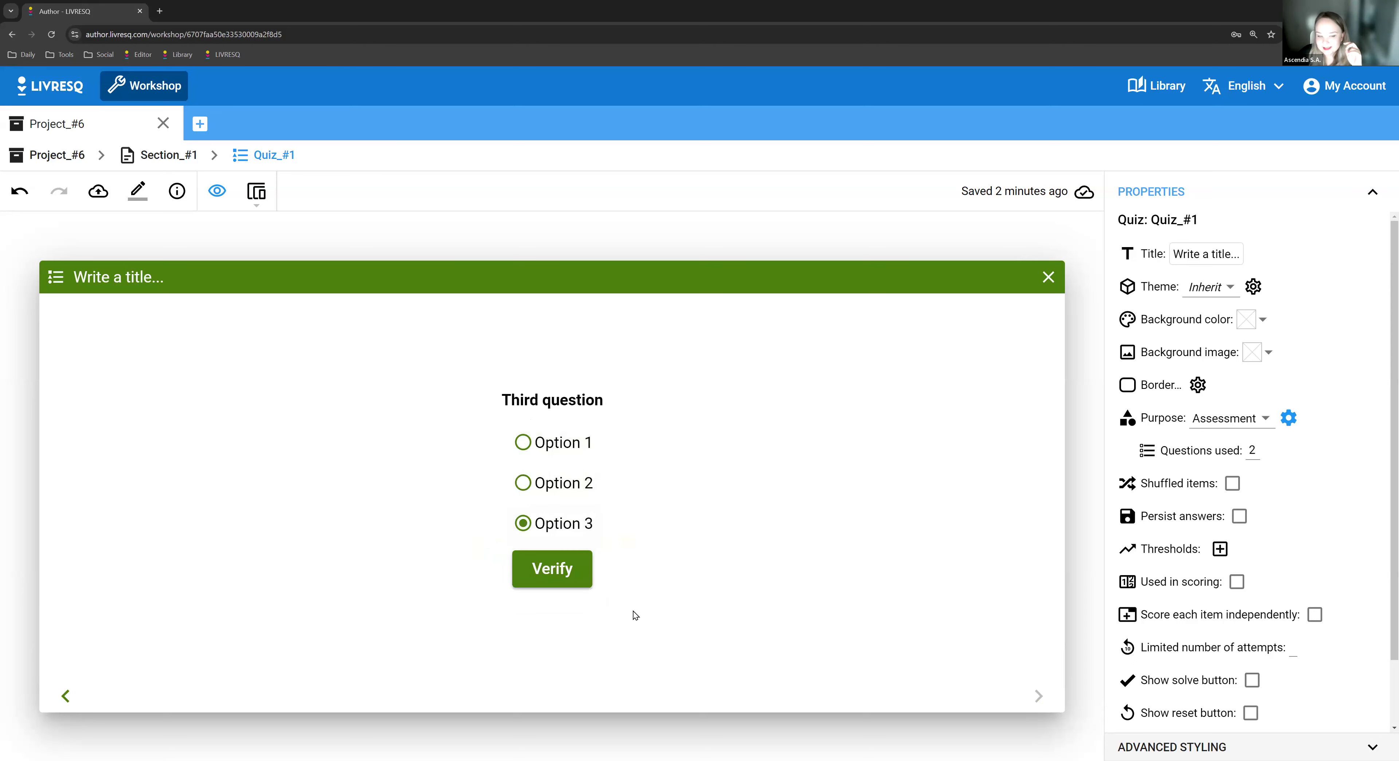
pyautogui.click(570, 573)
pyautogui.click(584, 587)
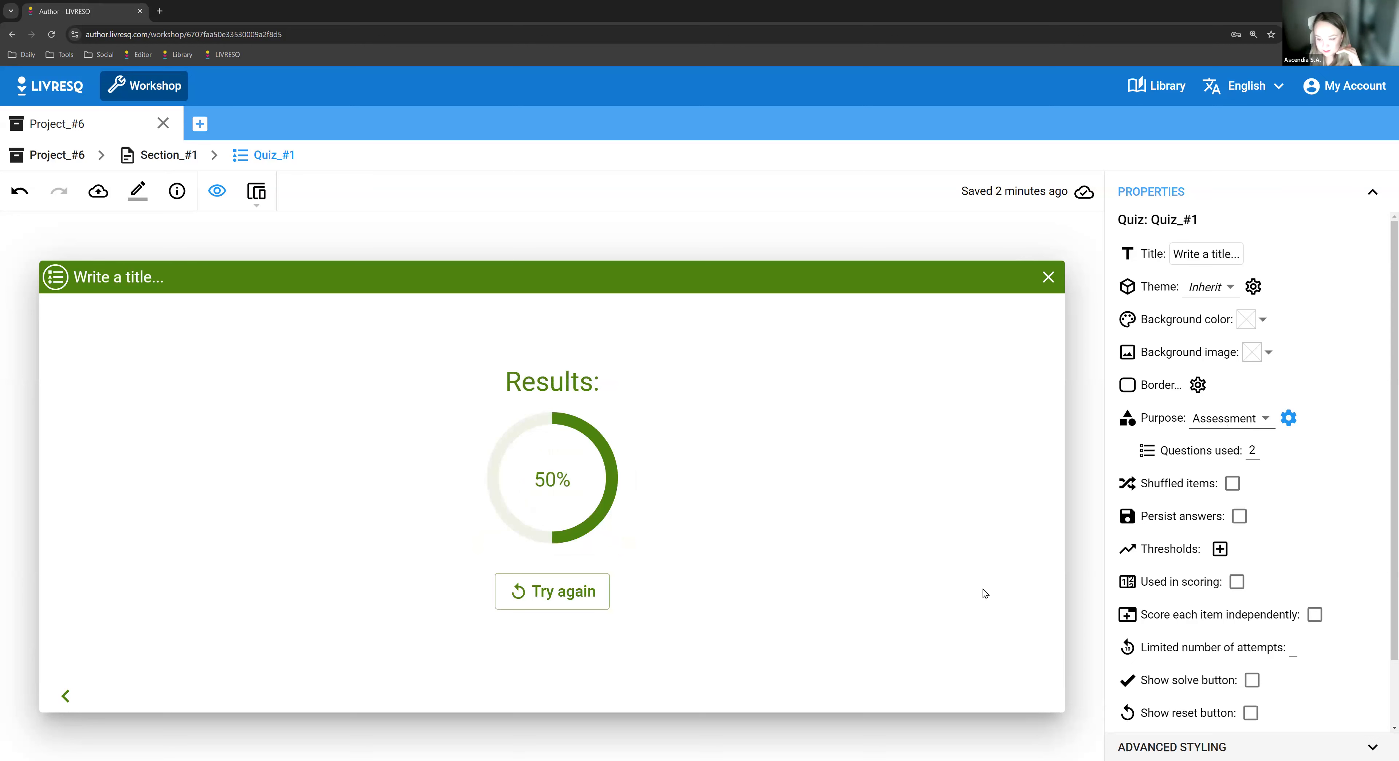
# Add custom labels to the quiz and set the Verify label to "Lock in your answer"
pyautogui.scroll(-1, 1256, 519)
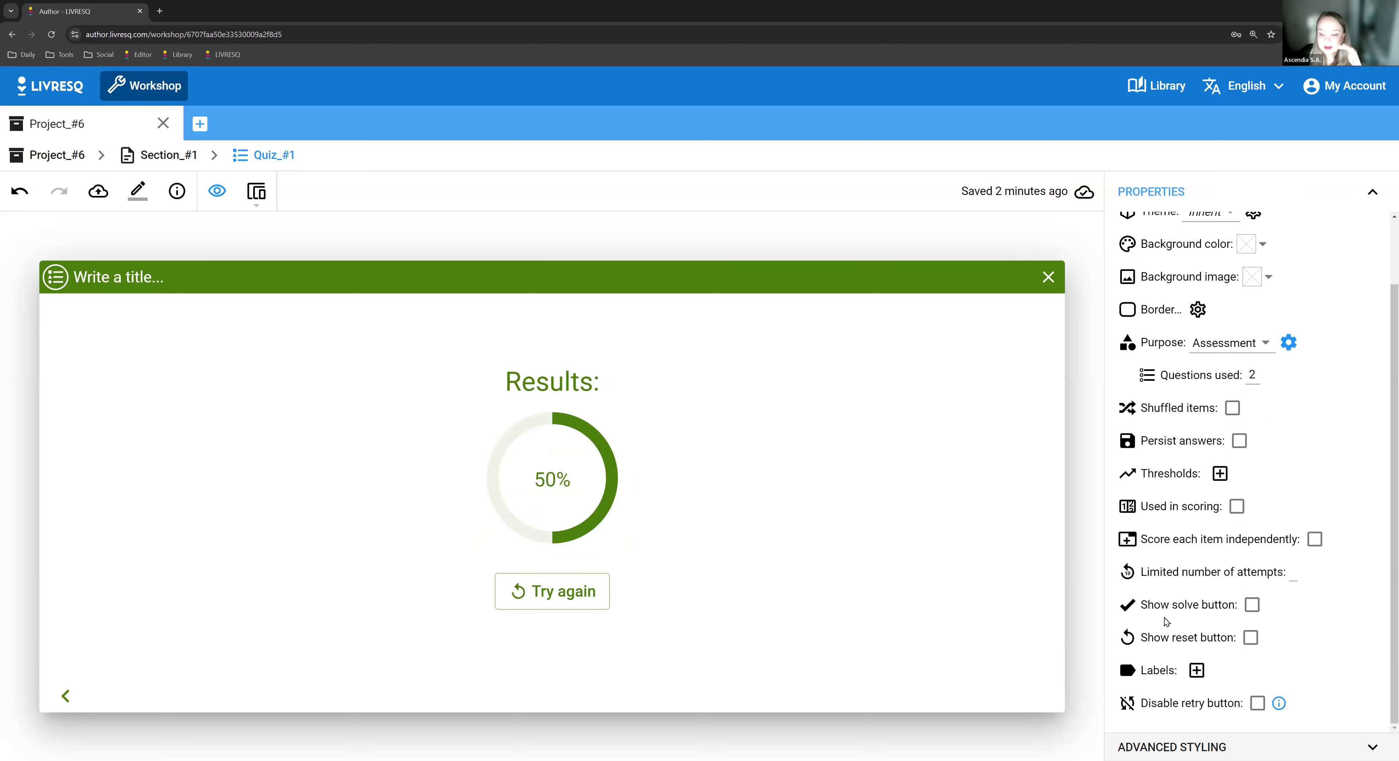
pyautogui.click(1197, 672)
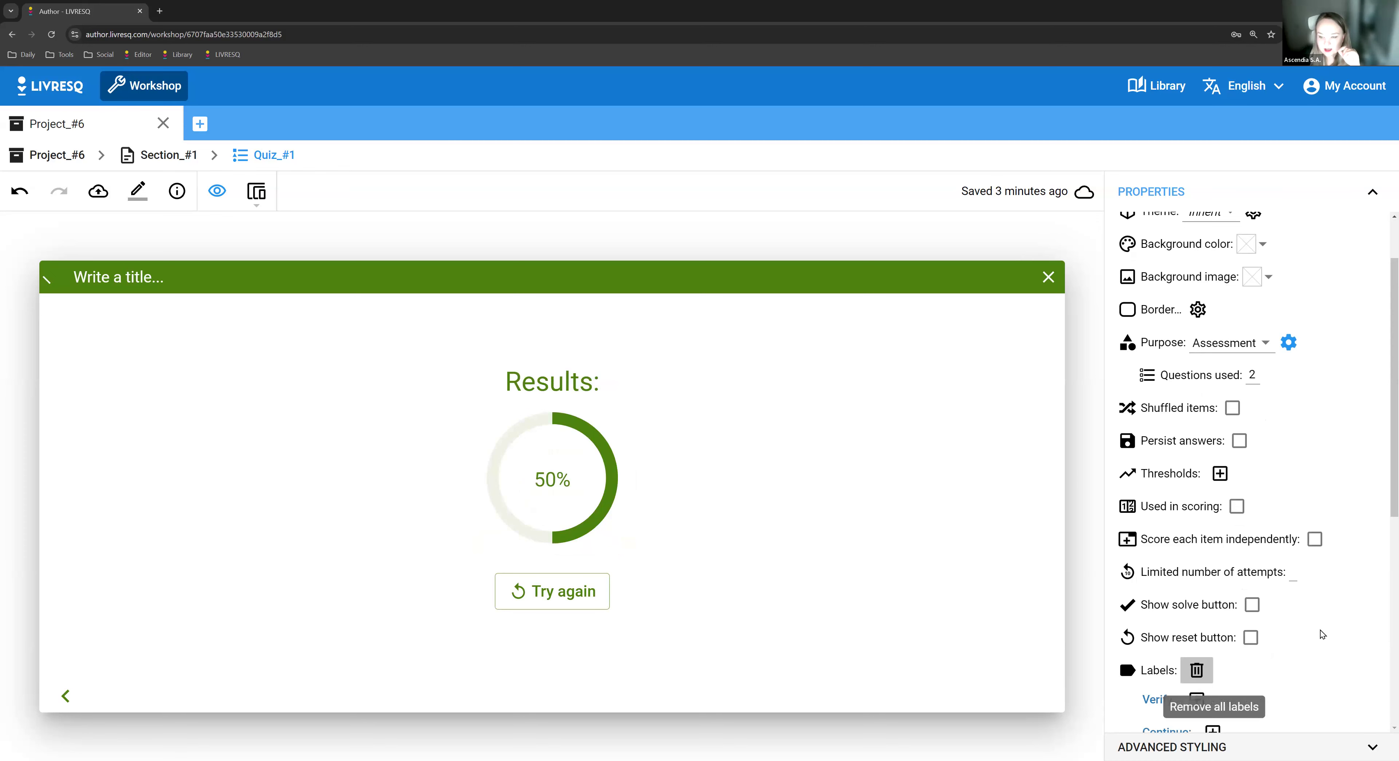
pyautogui.scroll(-5, 1249, 489)
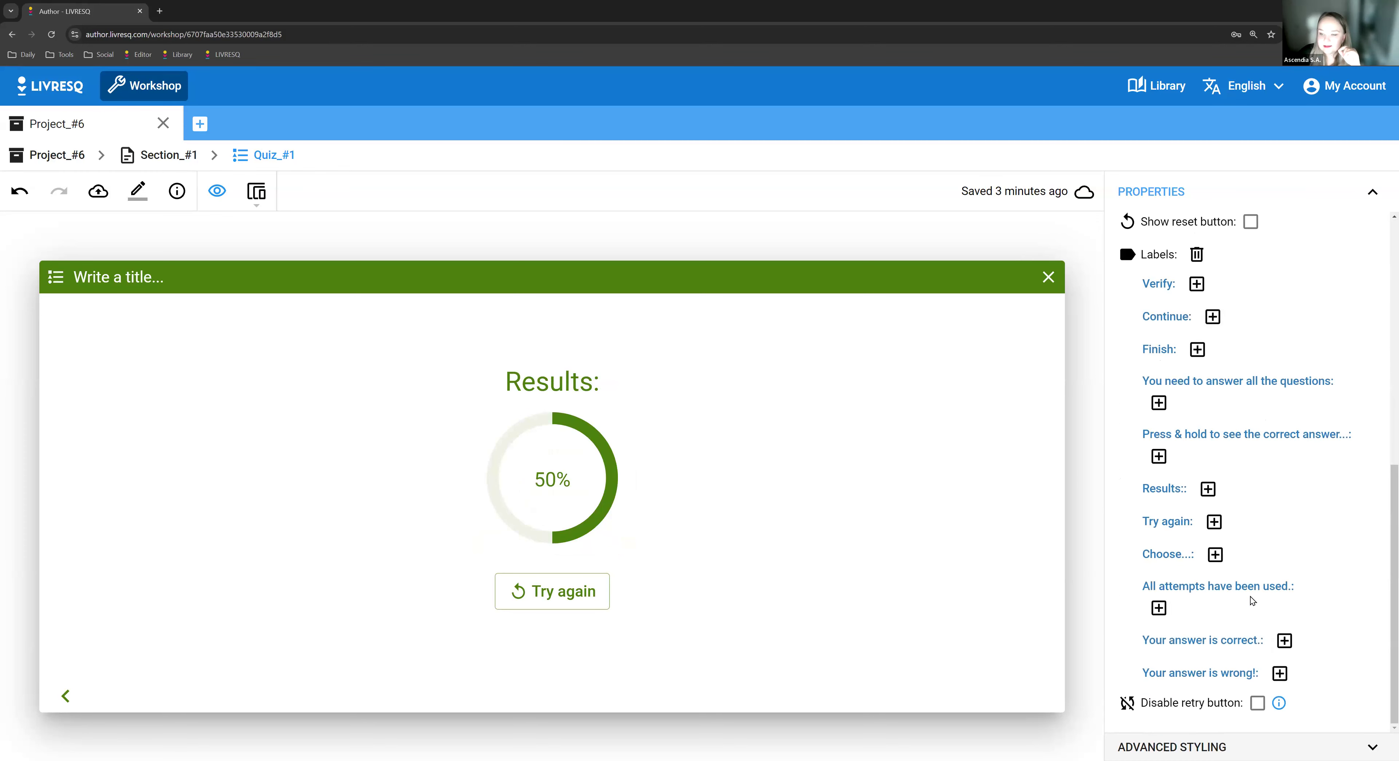
pyautogui.scroll(4, 1221, 483)
pyautogui.scroll(-1, 1239, 554)
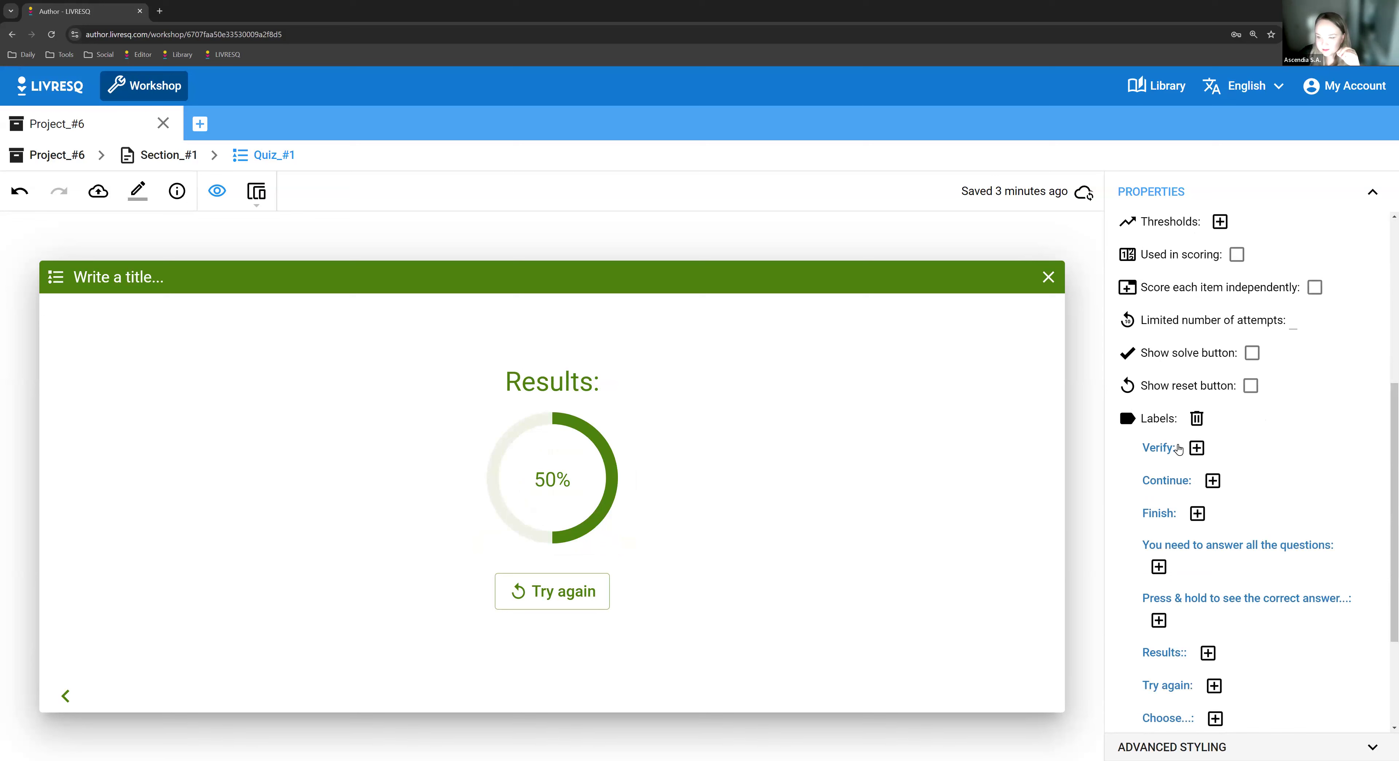
pyautogui.click(1196, 447)
pyautogui.click(1242, 449)
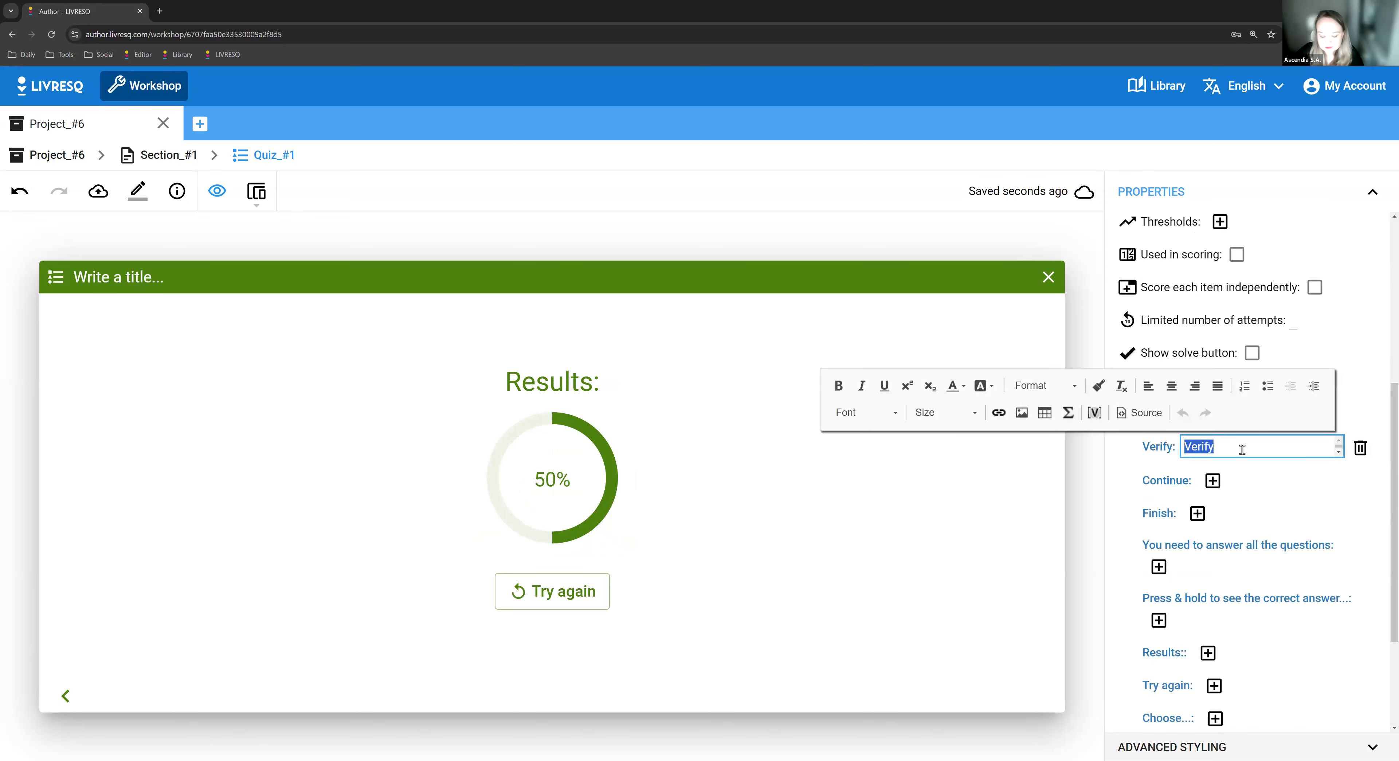
pyautogui.write('Check your a')
pyautogui.hotkey('ctrl', 'a')
pyautogui.write('Lock in y')
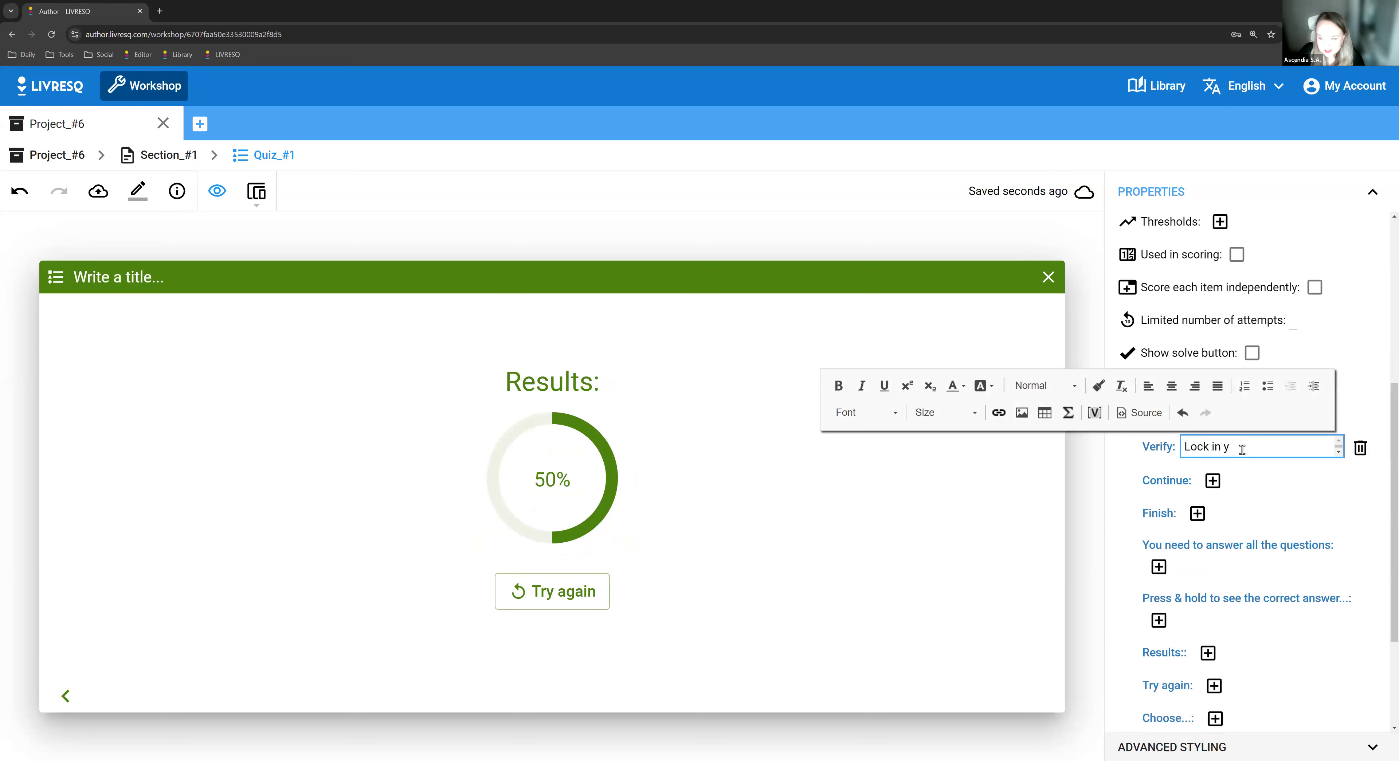
pyautogui.write('our answer')
# Add a custom text for the Continue label and set it to "Move on"
pyautogui.click(1221, 487)
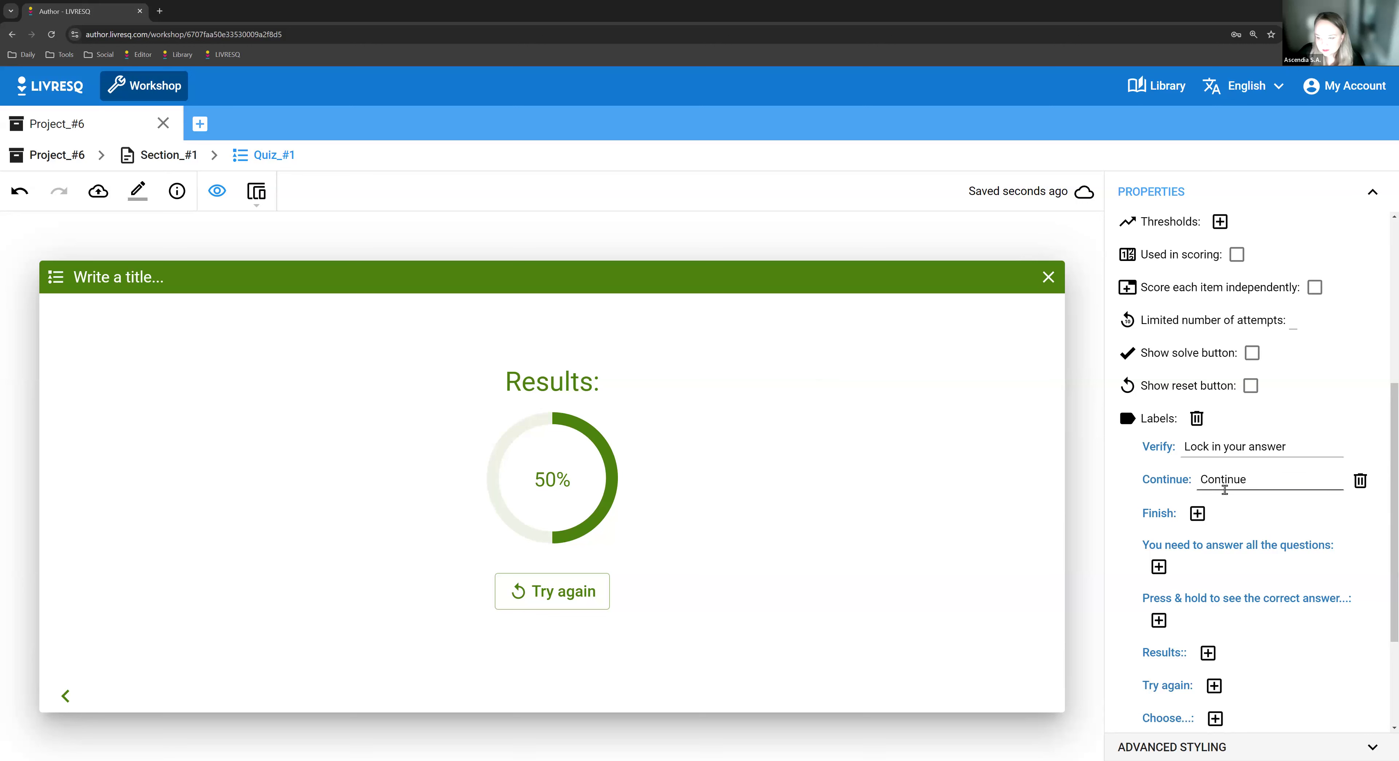
pyautogui.doubleClick(1225, 488)
pyautogui.write('Move on')
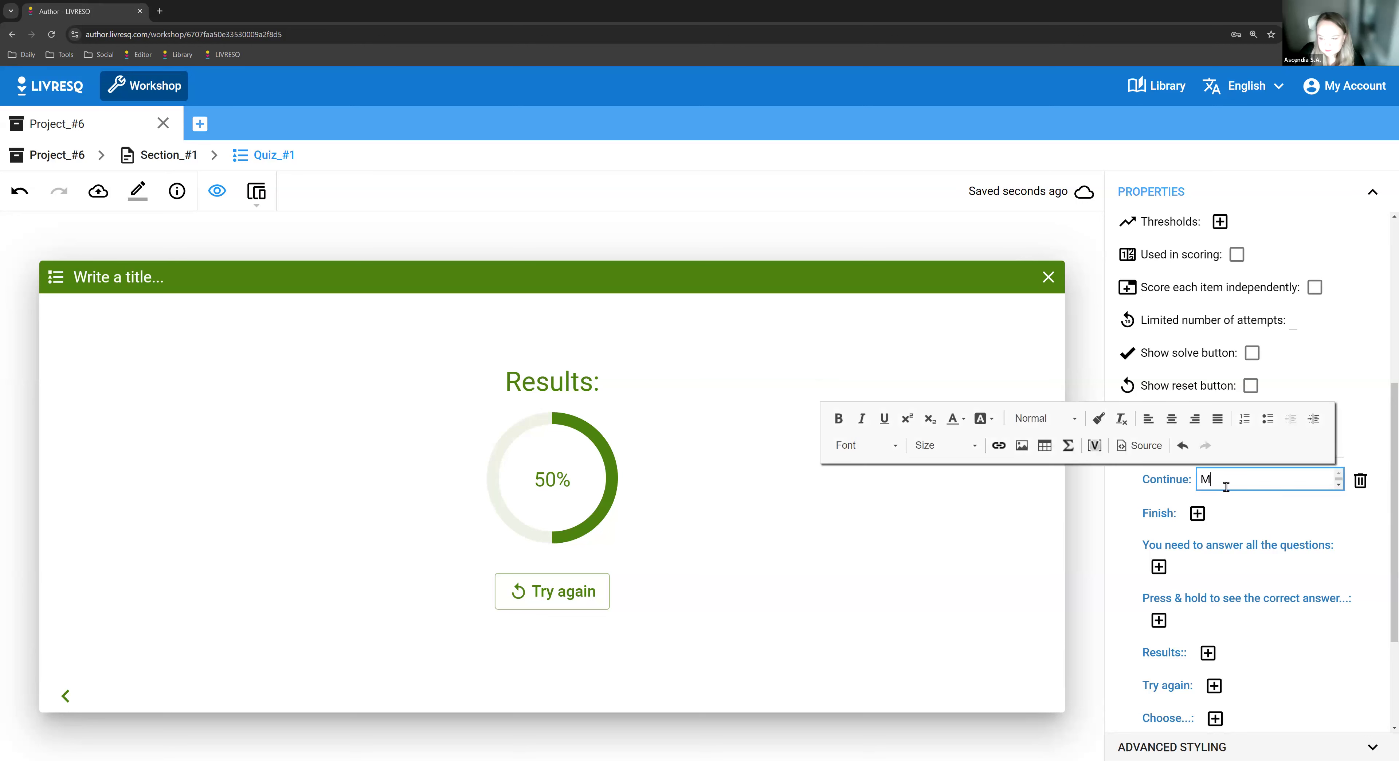
# Add a custom text for the Finish label and set it to "End test"
pyautogui.click(1202, 513)
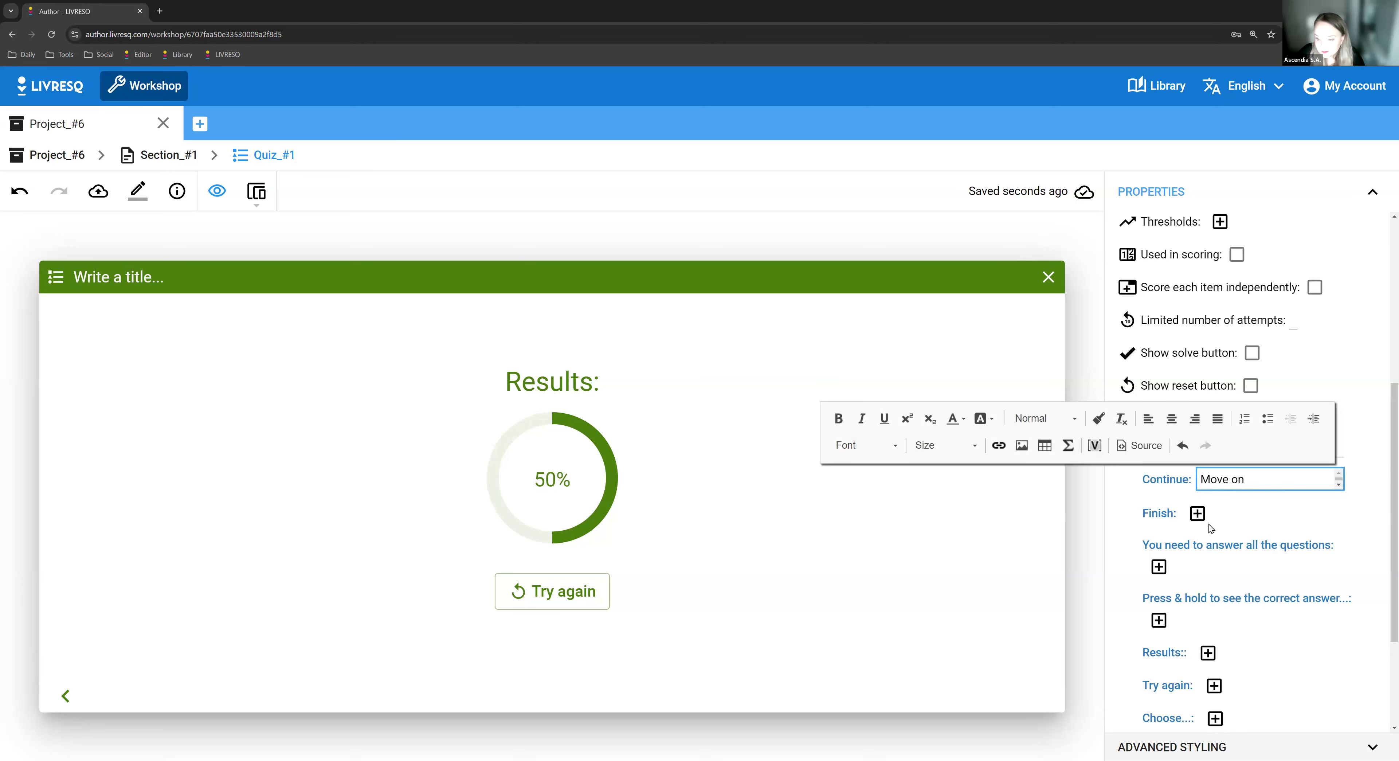
pyautogui.doubleClick(1215, 512)
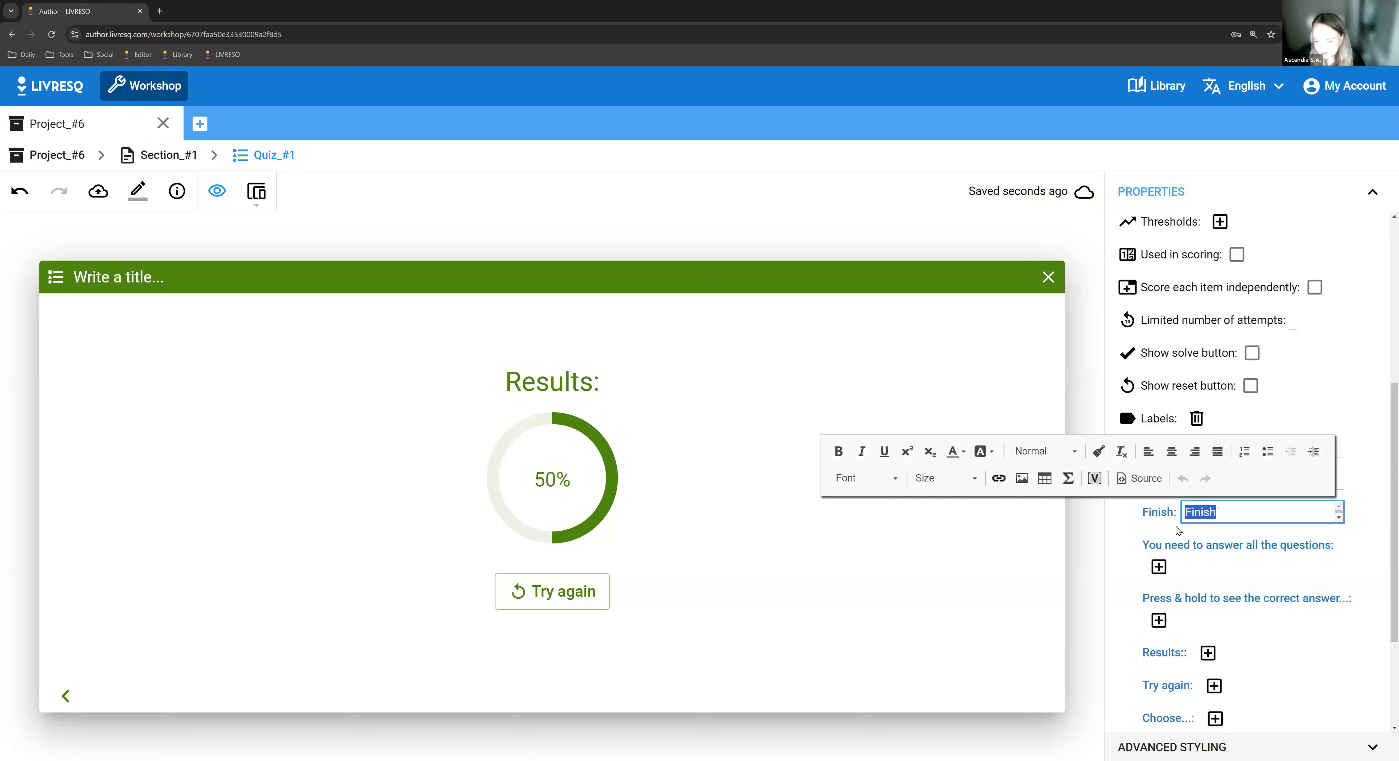
pyautogui.click(1226, 529)
pyautogui.doubleClick(1236, 515)
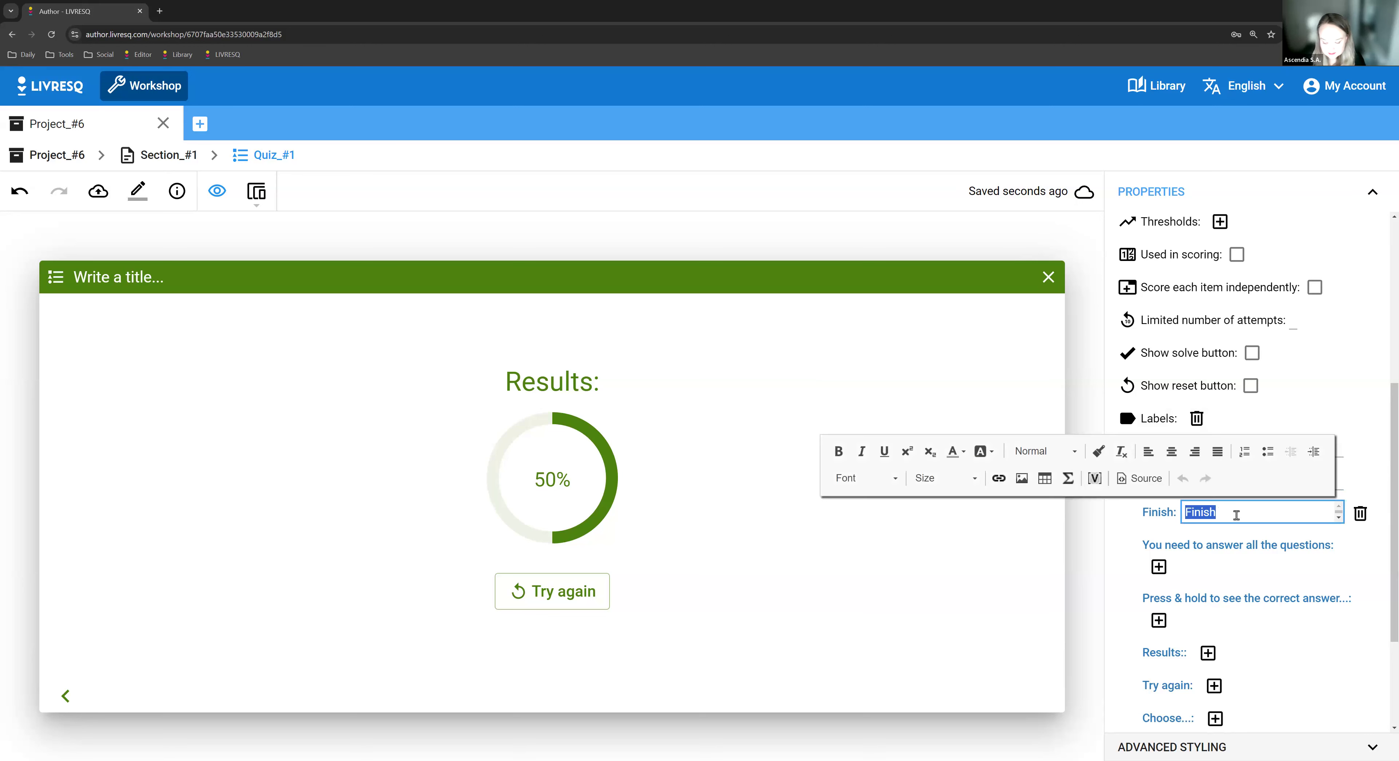
pyautogui.write('End s')
pyautogui.write('est')
pyautogui.scroll(-2, 1186, 468)
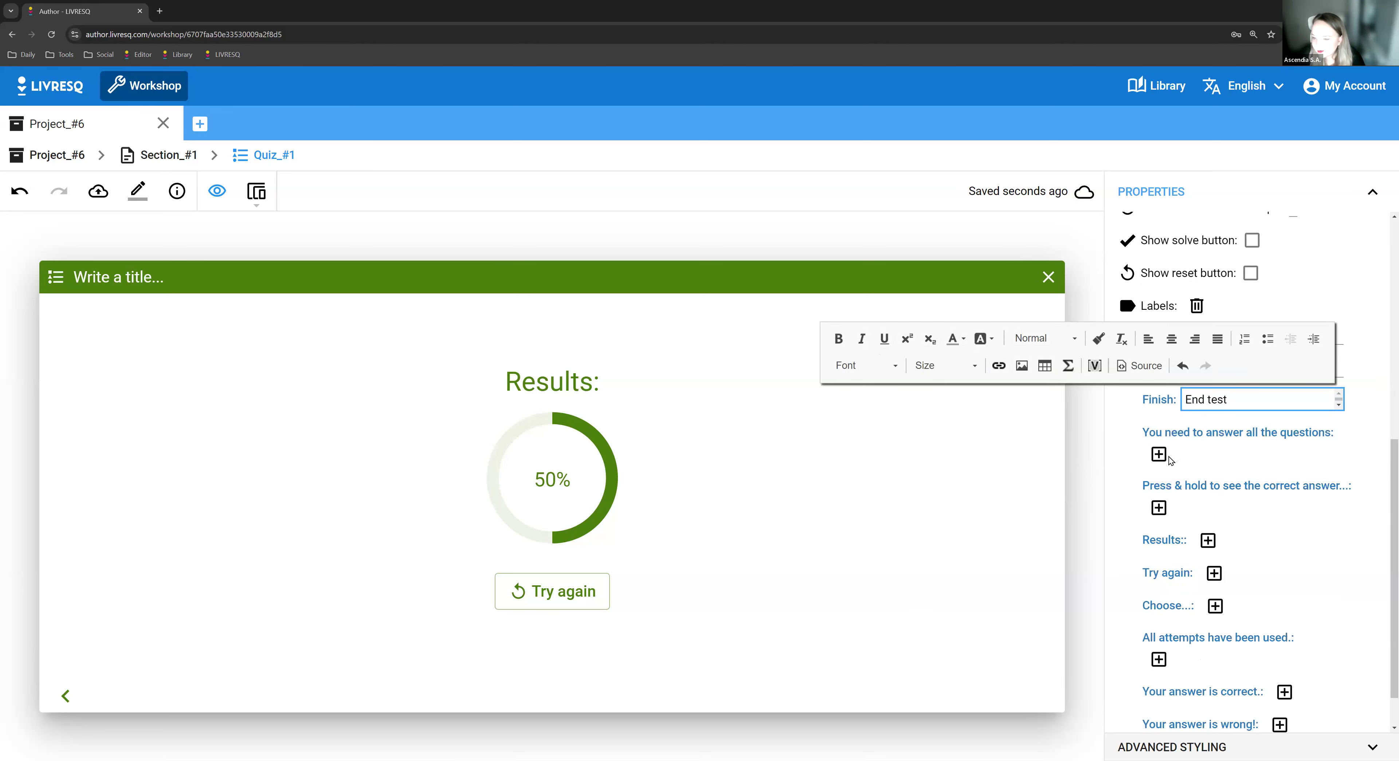
# Look over the remaining customizable labels and restart the previewed quiz to check the new label texts
pyautogui.scroll(-1, 1168, 456)
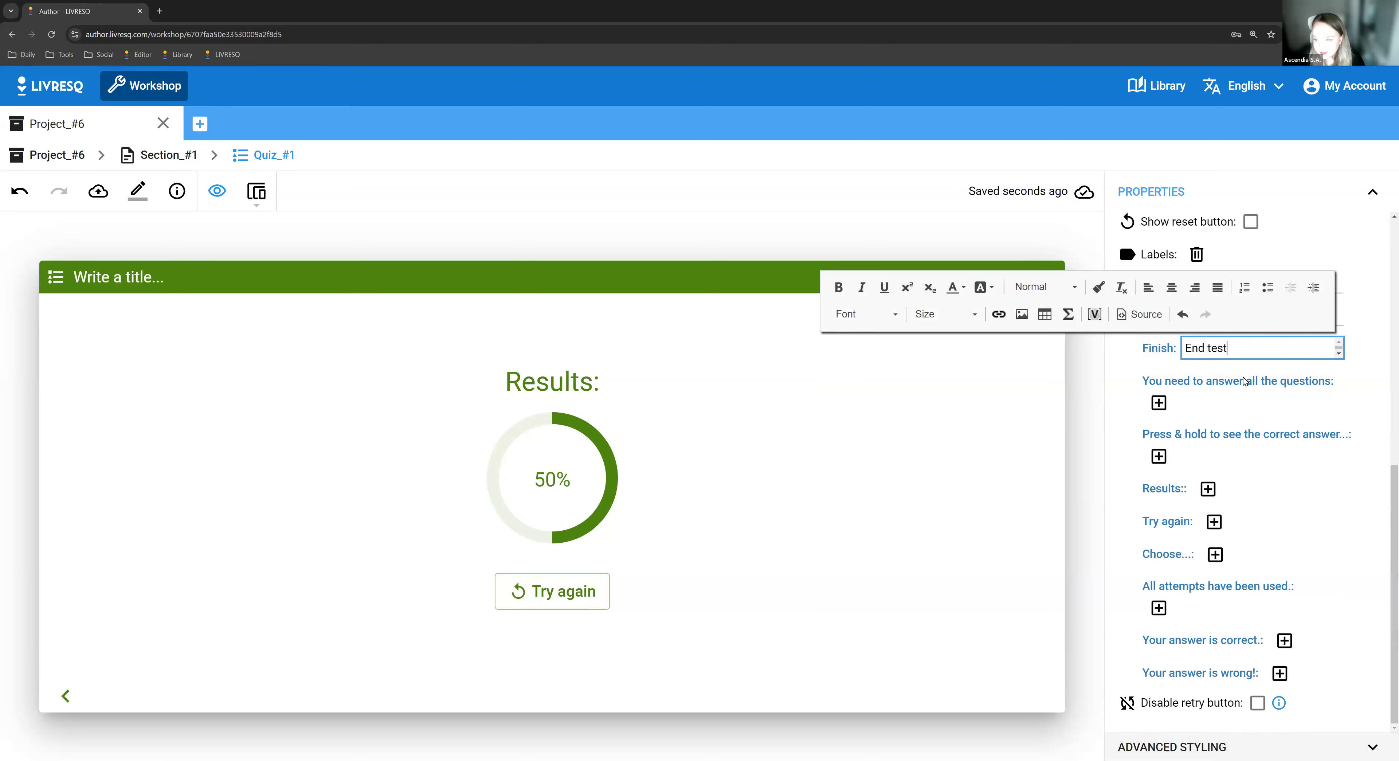
pyautogui.scroll(3, 1241, 378)
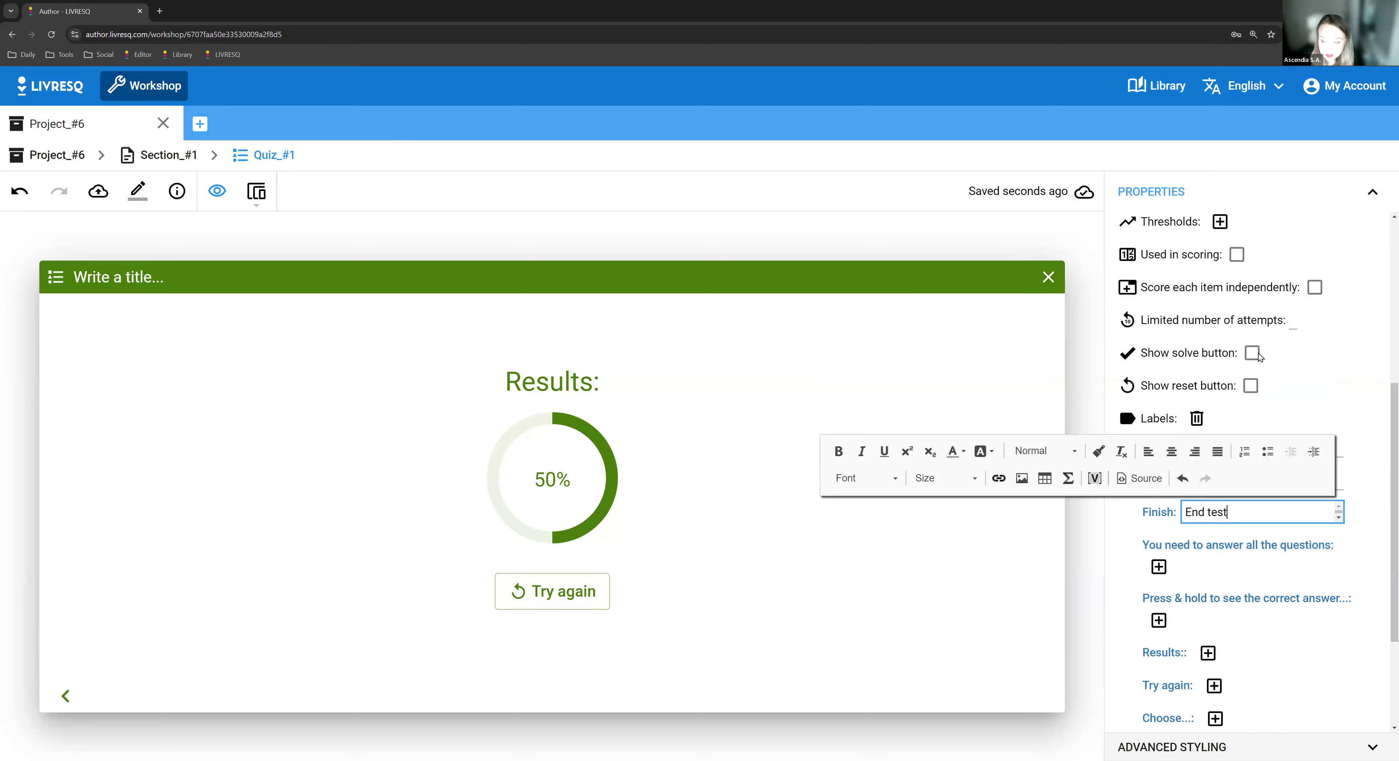
pyautogui.scroll(-1, 1203, 572)
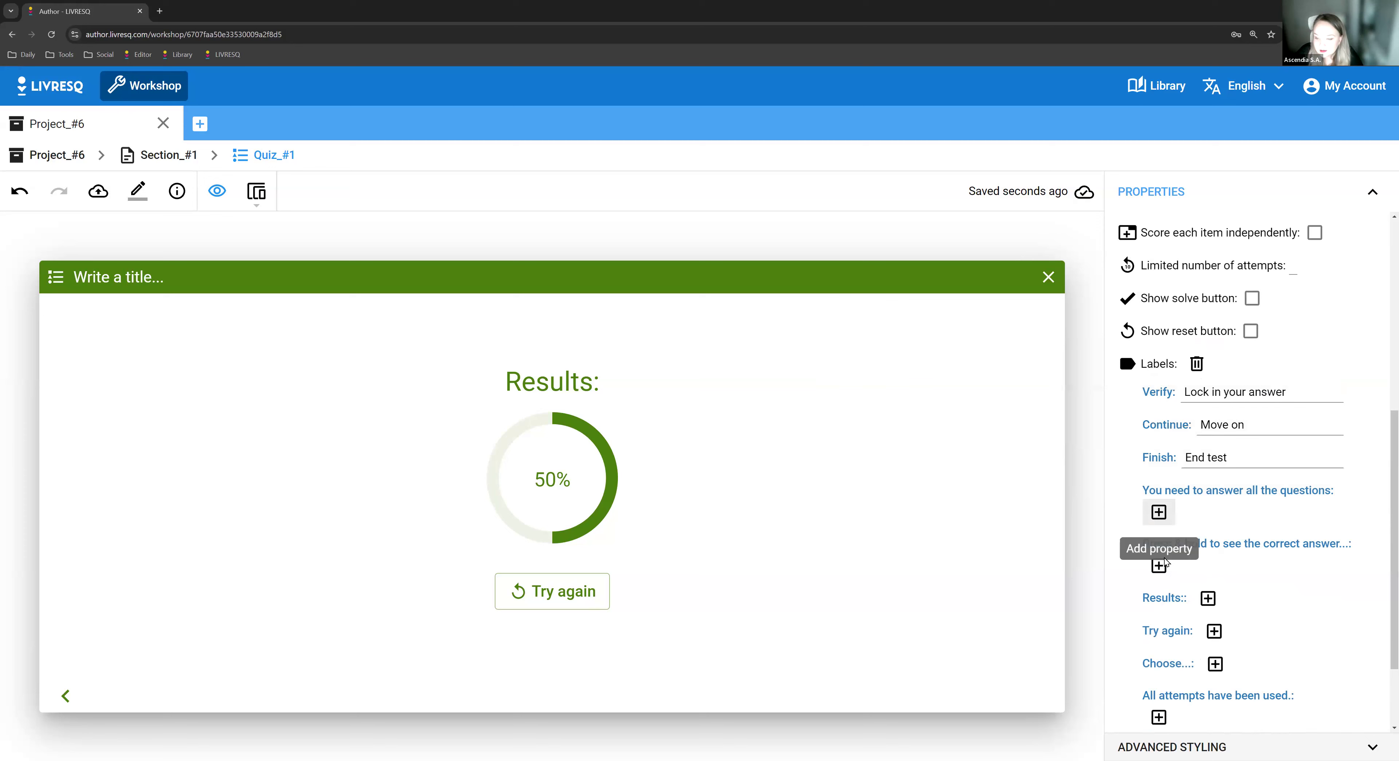
pyautogui.scroll(-2, 1213, 543)
pyautogui.scroll(4, 1237, 377)
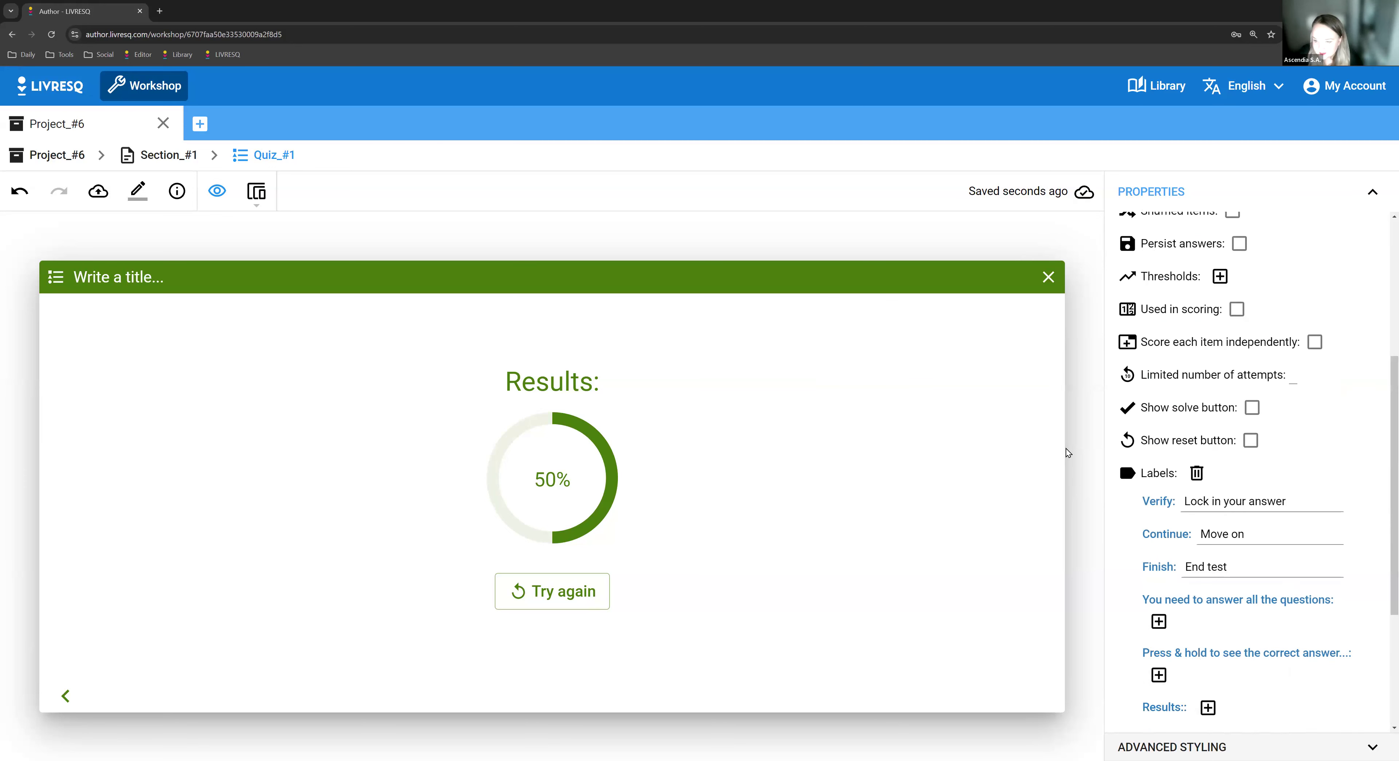
pyautogui.click(578, 589)
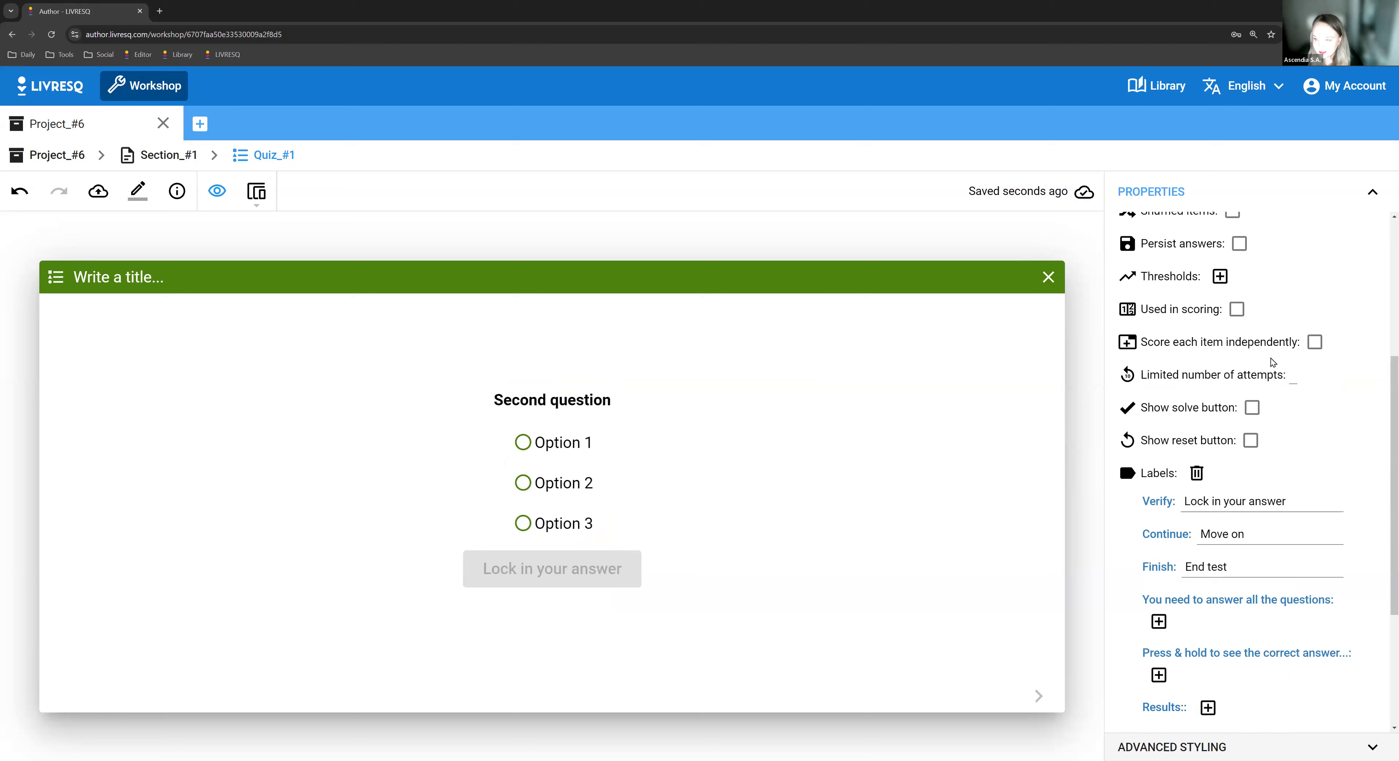
# Enable the quiz's solve button and lock in Option 1 as the answer to the second question in the preview
pyautogui.click(1252, 407)
pyautogui.click(578, 476)
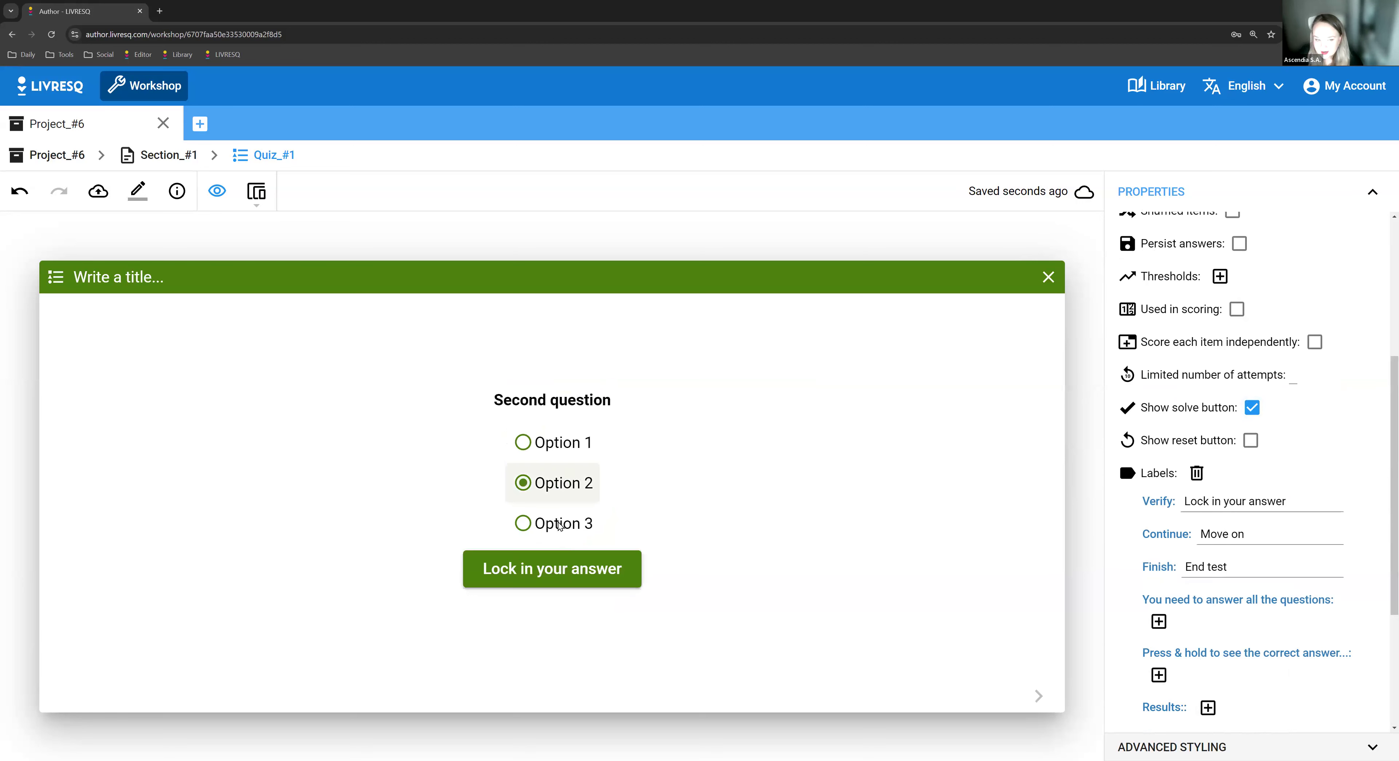
pyautogui.click(524, 442)
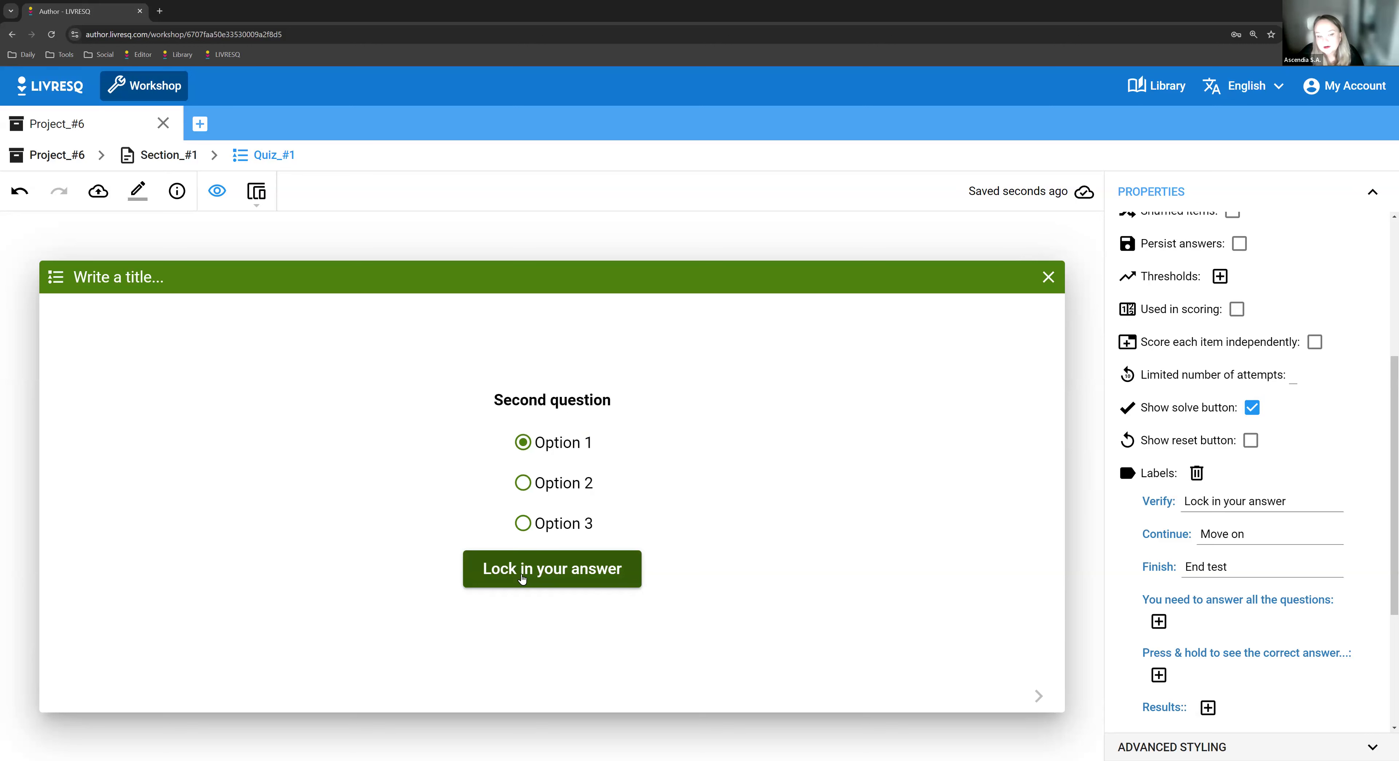
pyautogui.click(518, 568)
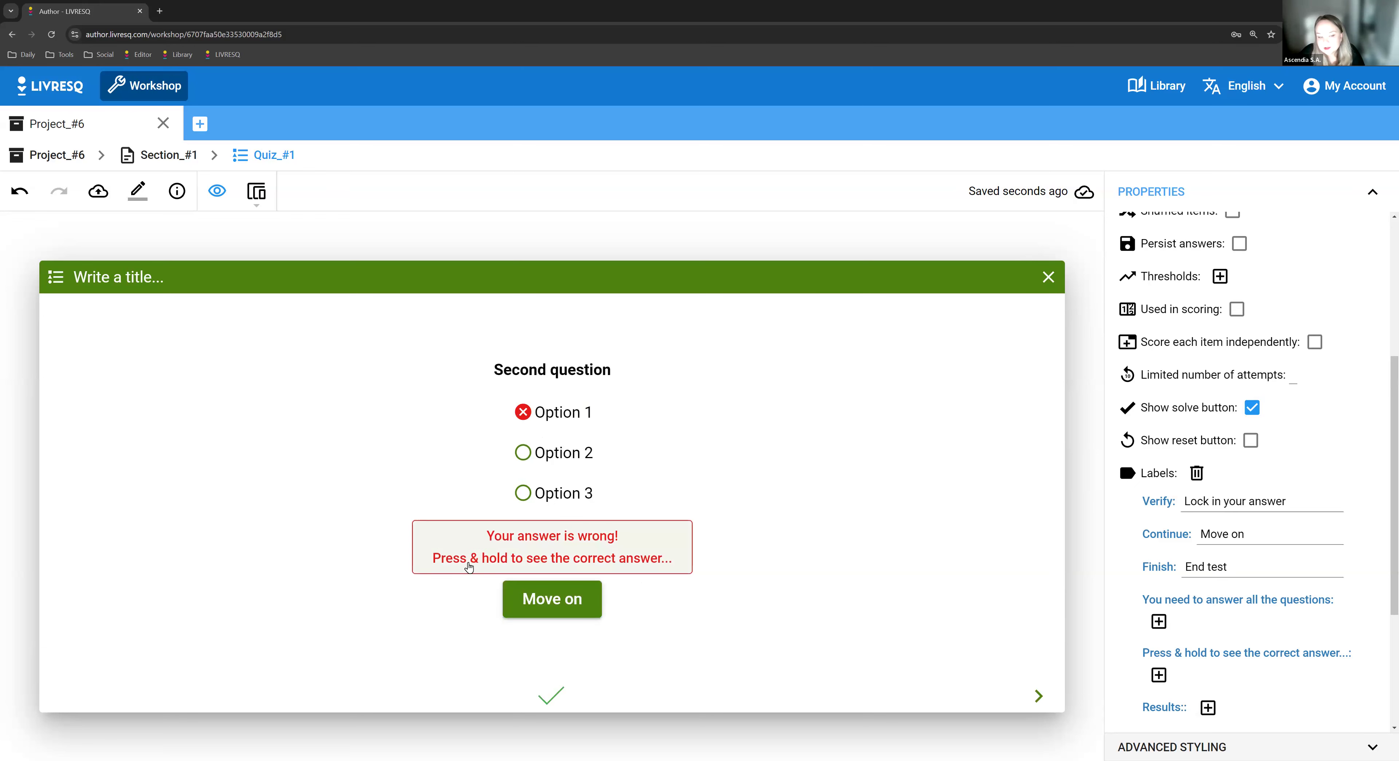
# Reveal the correct answer from the feedback box in the previewed question and turn the solve button off again
pyautogui.click(484, 562)
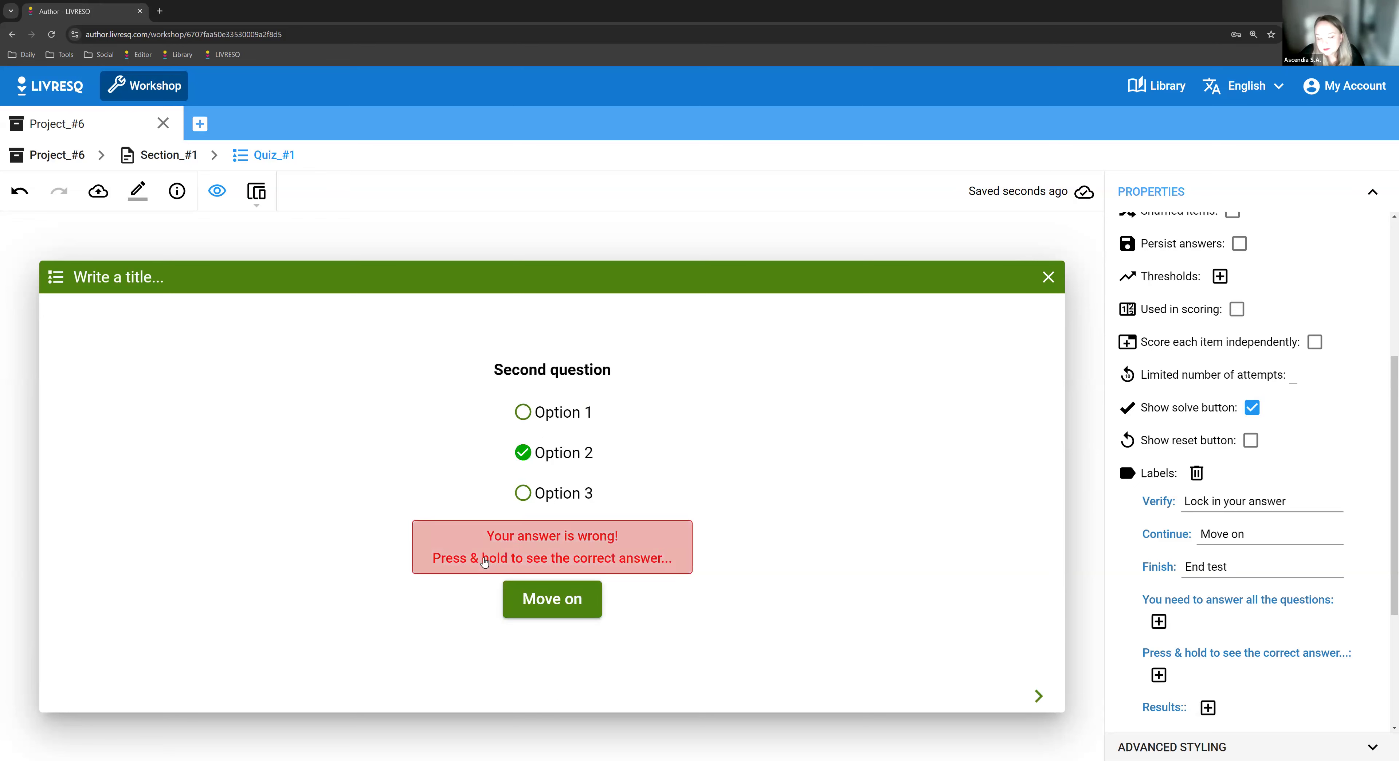
pyautogui.click(484, 562)
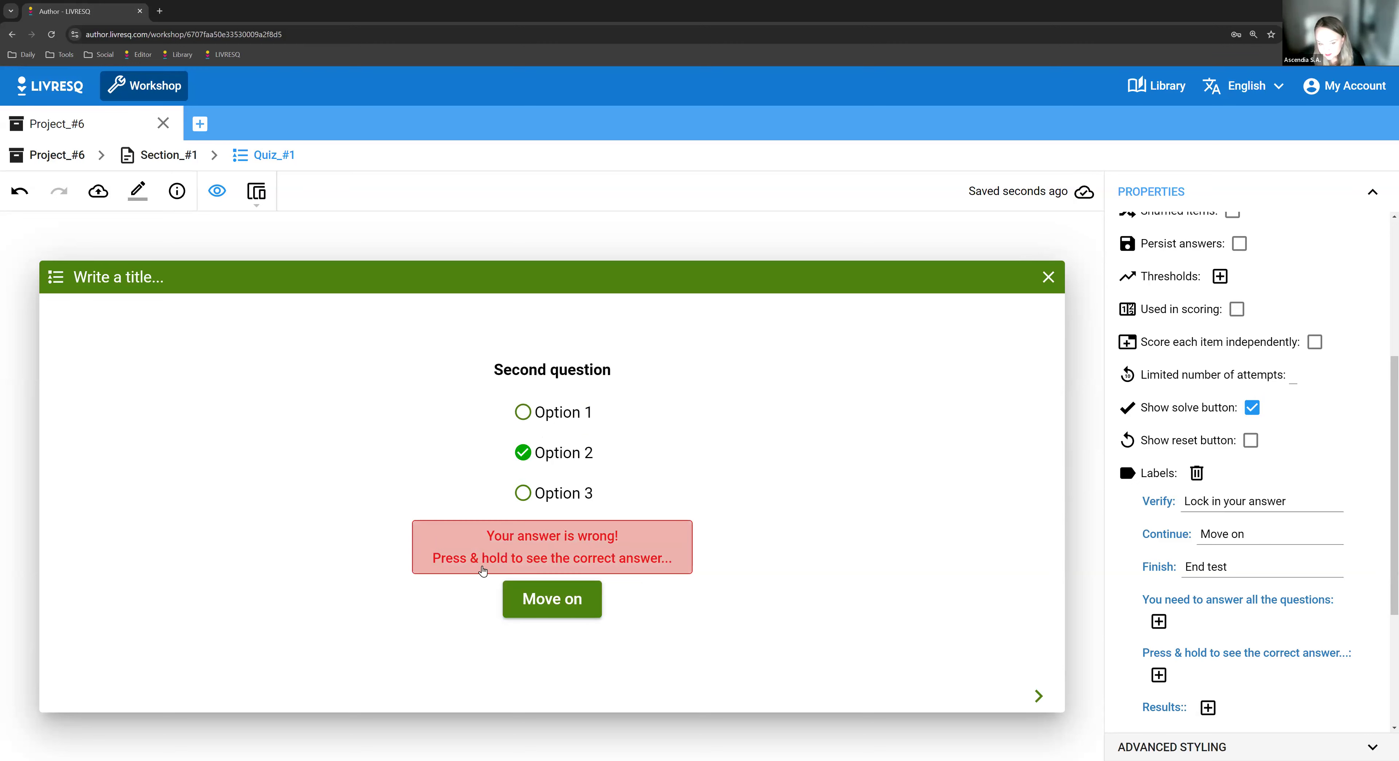
pyautogui.click(577, 574)
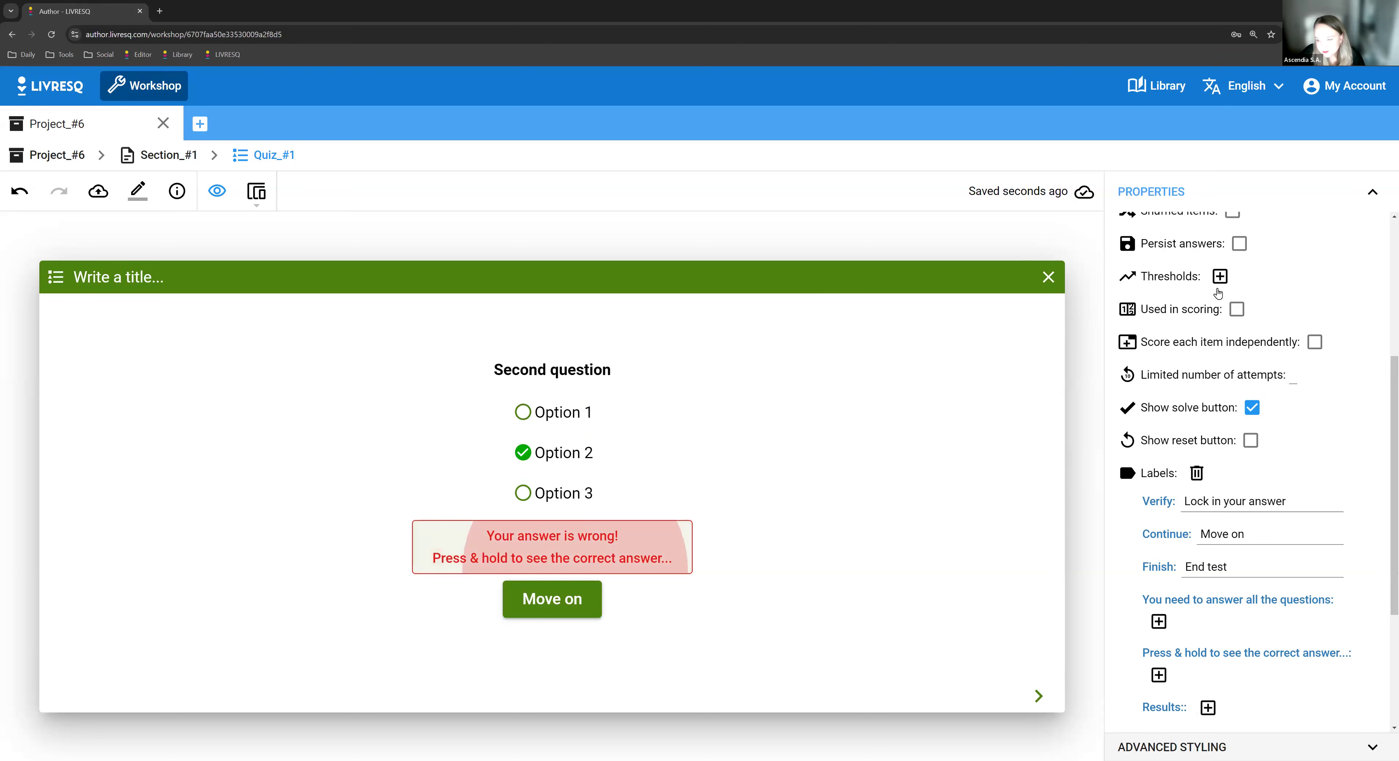
pyautogui.click(1248, 411)
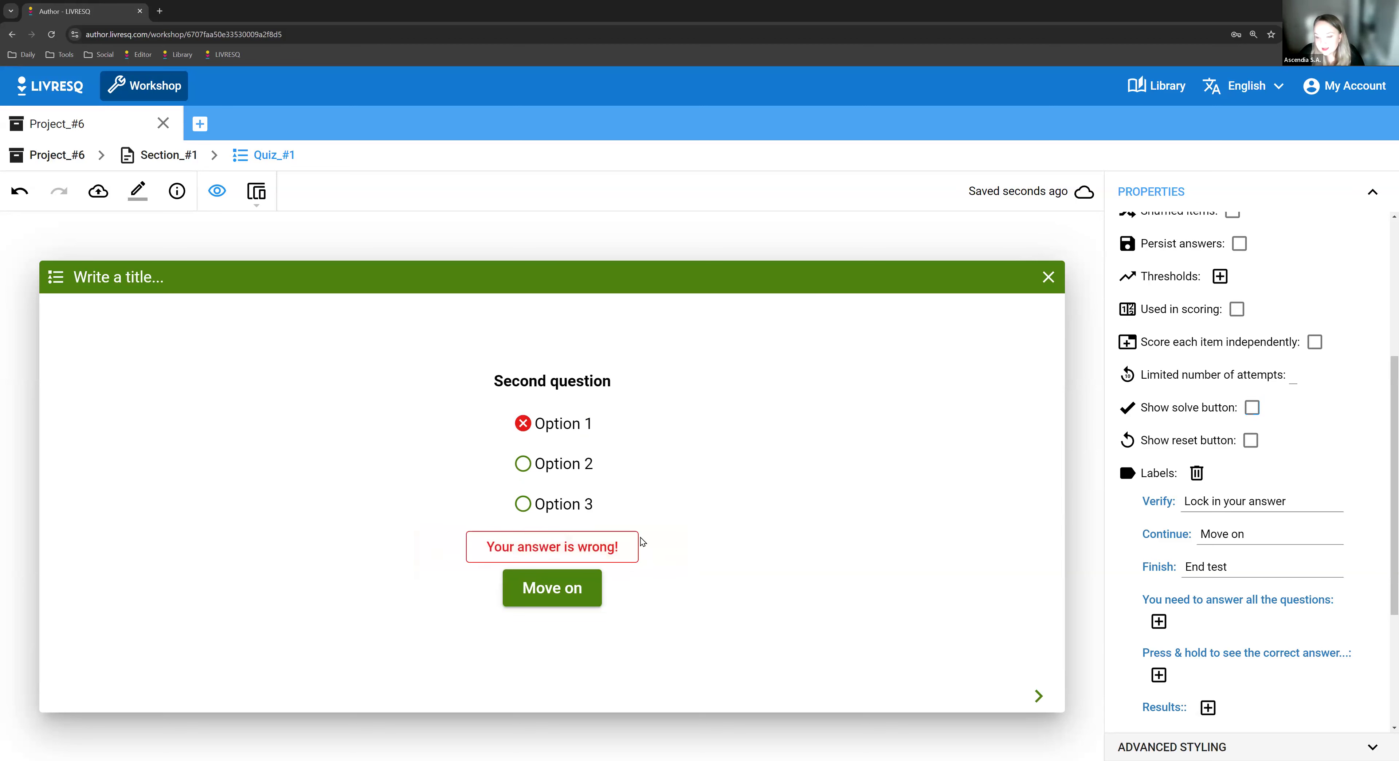
# Add a custom text for the Results label and set it to "Outcome:"
pyautogui.scroll(-3, 1110, 590)
pyautogui.scroll(-1, 1309, 614)
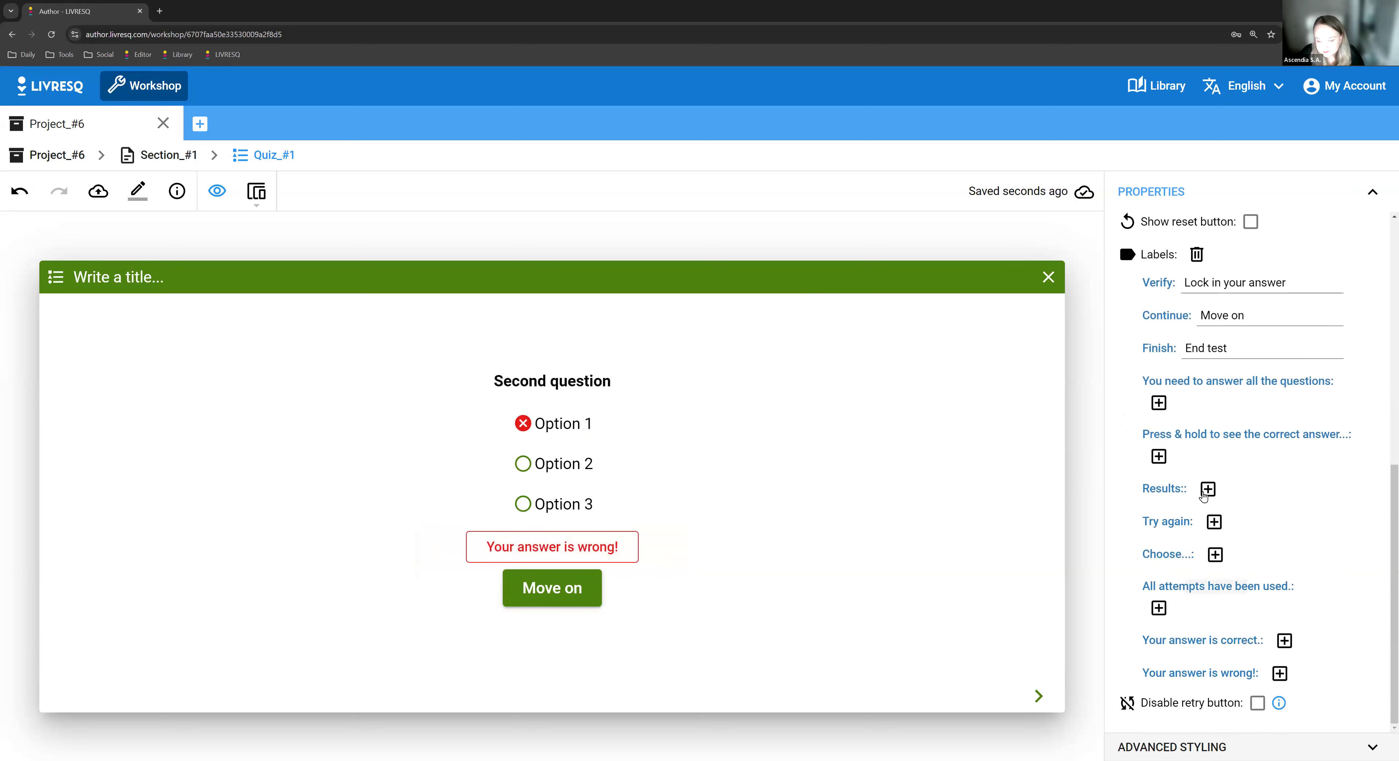
pyautogui.click(1208, 487)
pyautogui.write('Outcomes')
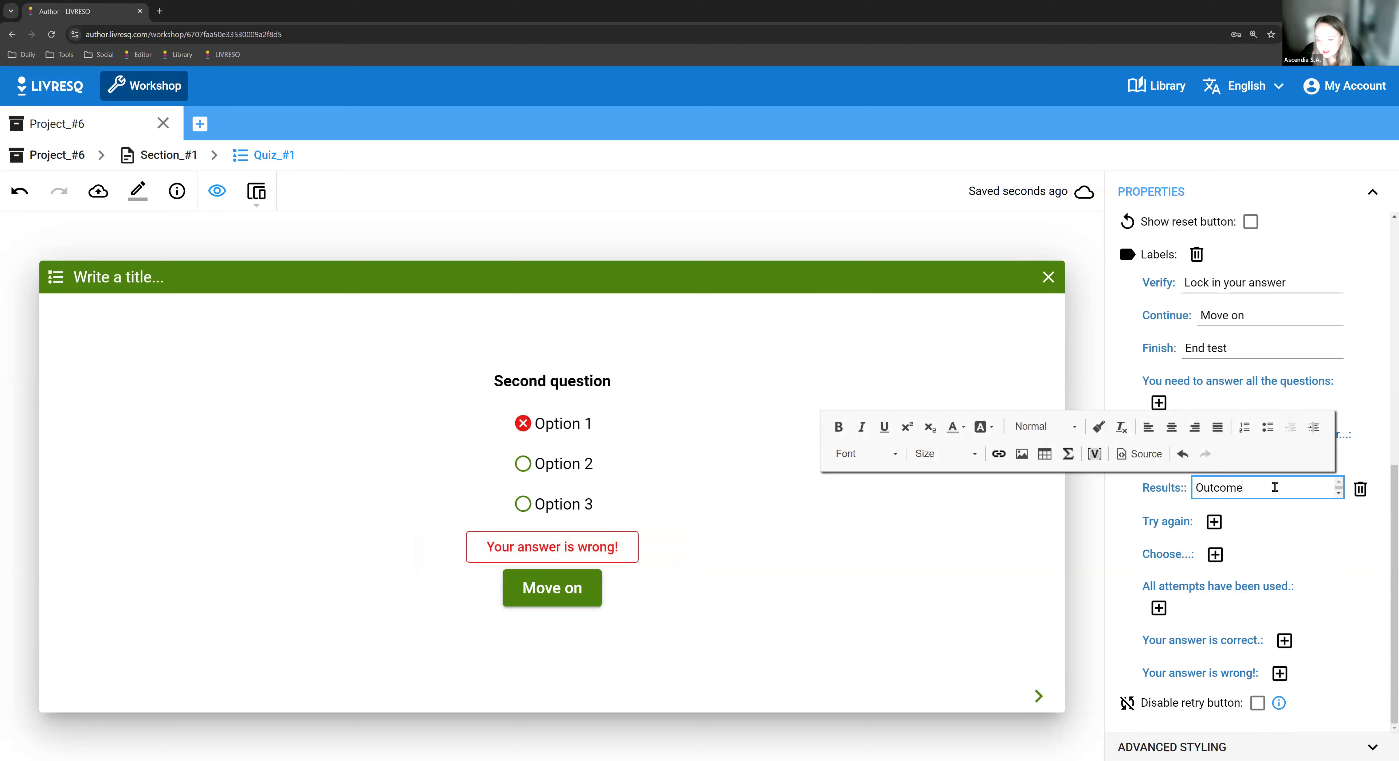
pyautogui.click(1214, 521)
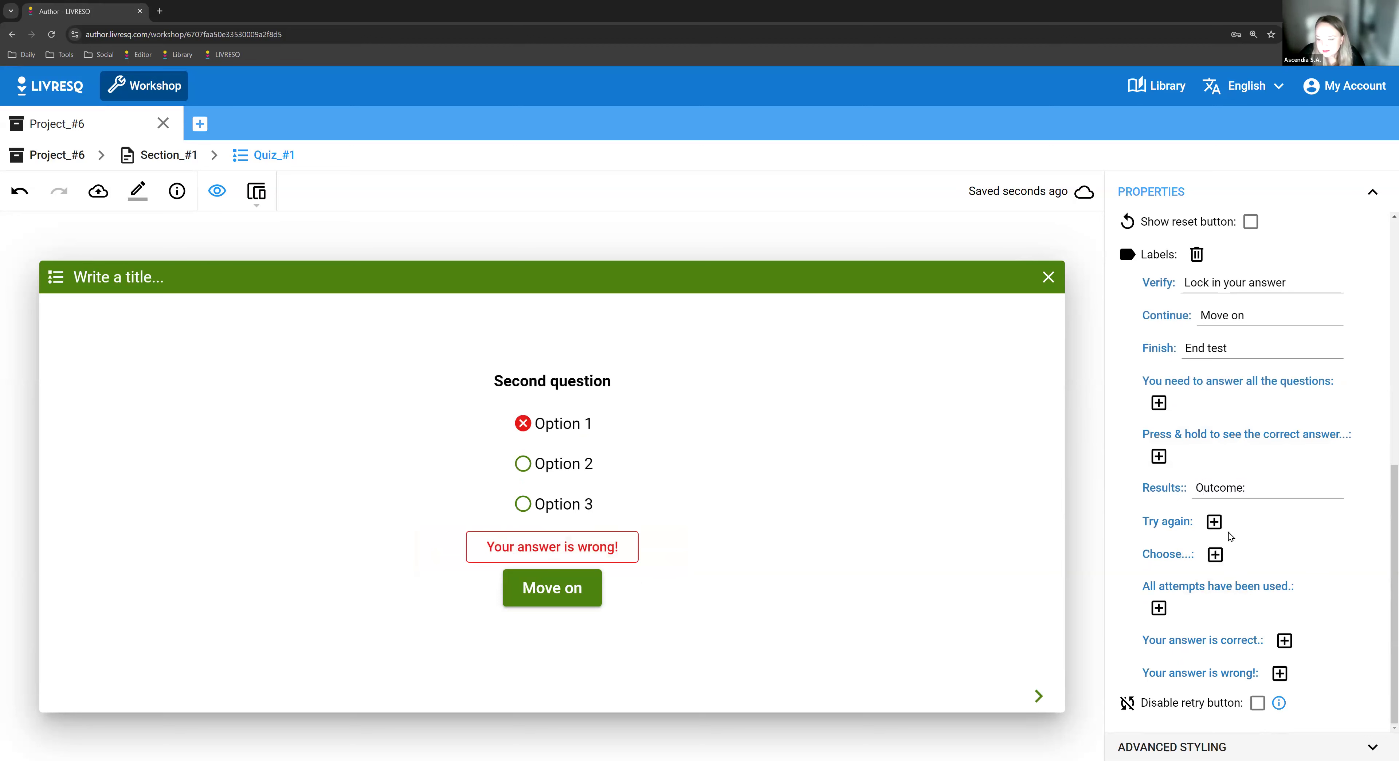
pyautogui.click(1359, 521)
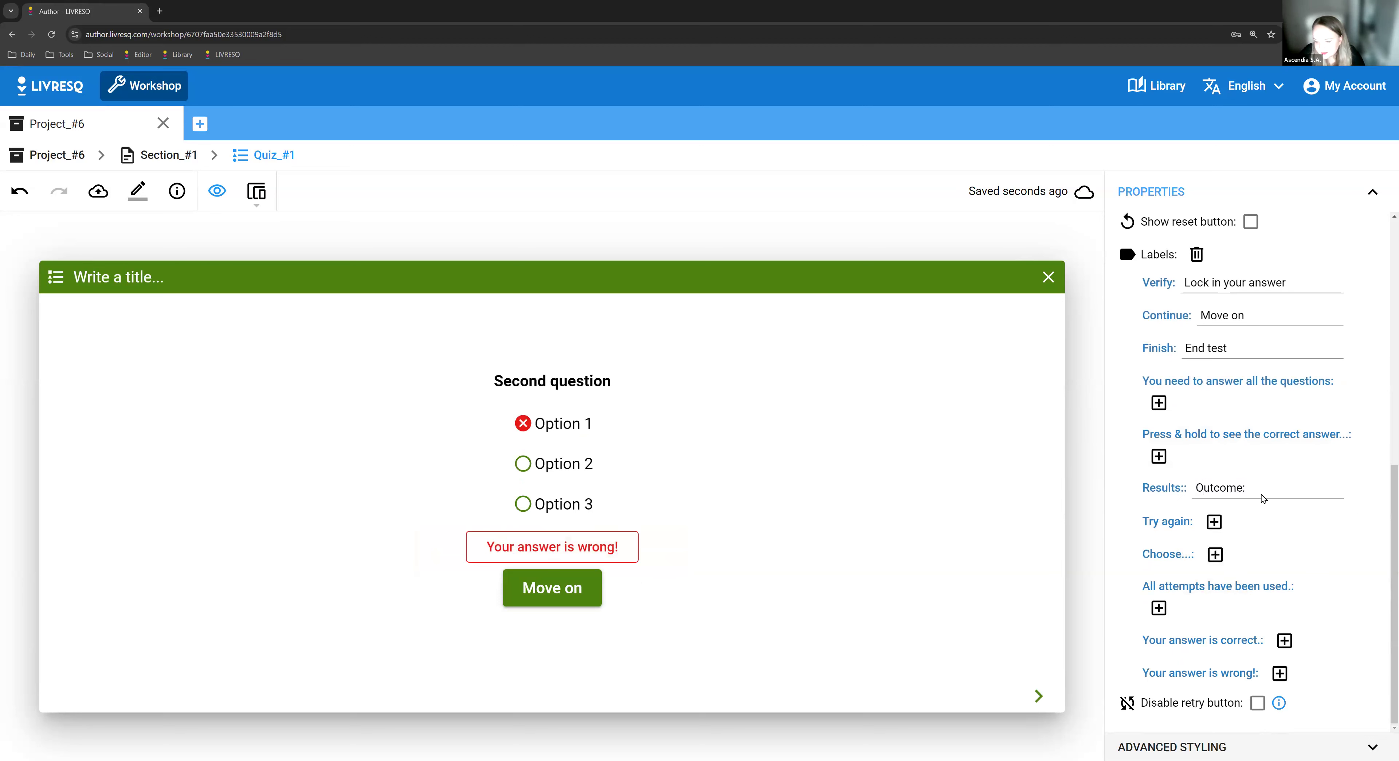
# Add custom feedback labels, setting the correct-answer text to "Way to go!" and the wrong-answer text to "Not quite!"
pyautogui.click(1284, 640)
pyautogui.tripleClick(1319, 639)
pyautogui.write('Way to go!')
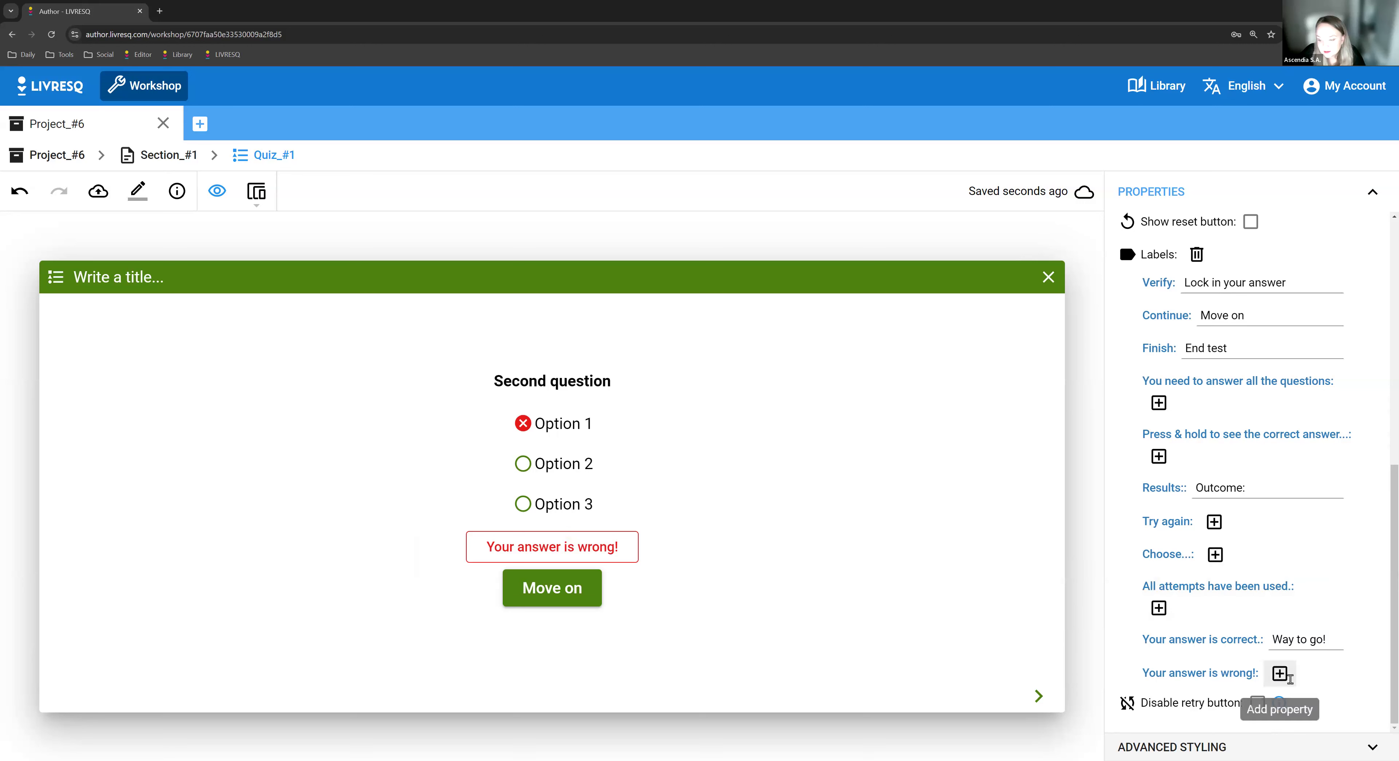
pyautogui.click(1280, 674)
pyautogui.tripleClick(1293, 677)
pyautogui.write('Not quite!')
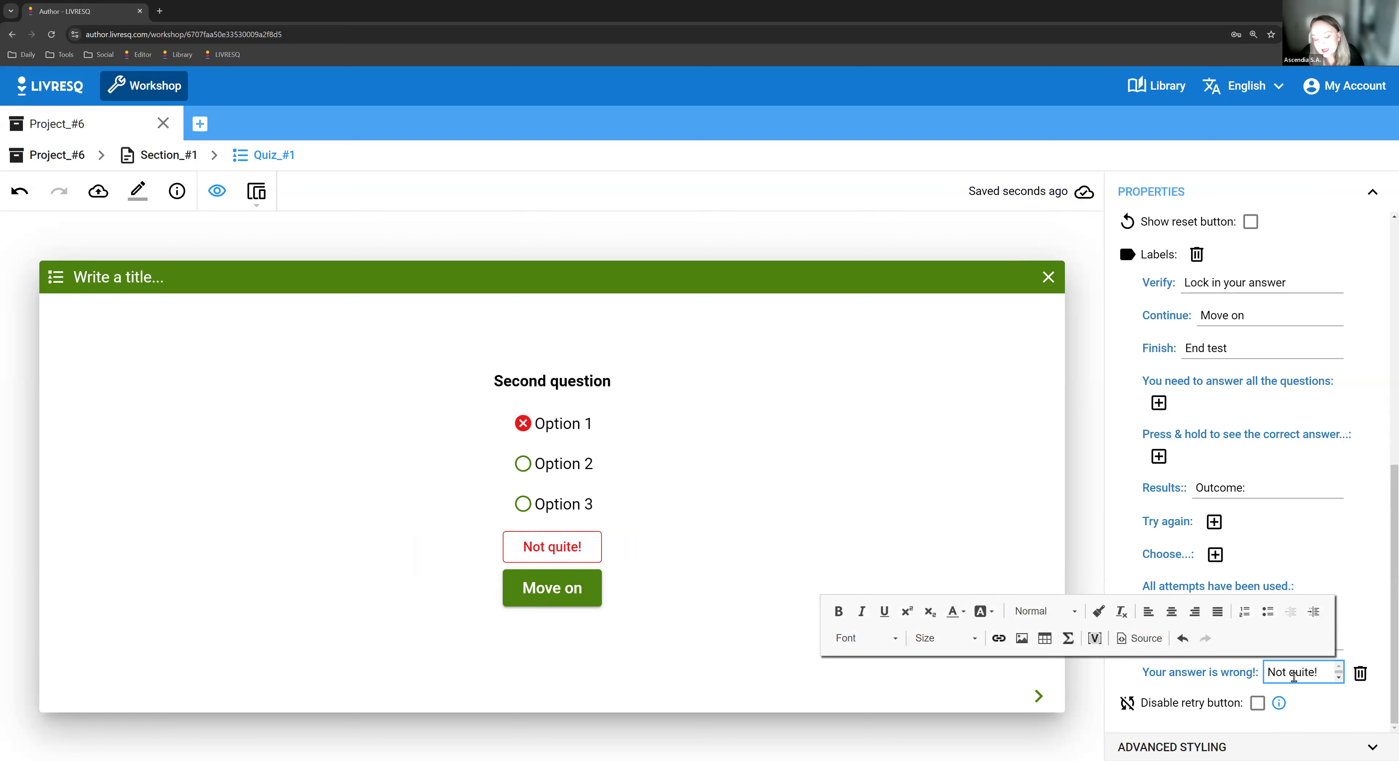
# Move on to the first question in the preview, lock in Option 1 and end the test to check the labels
pyautogui.scroll(7, 1289, 486)
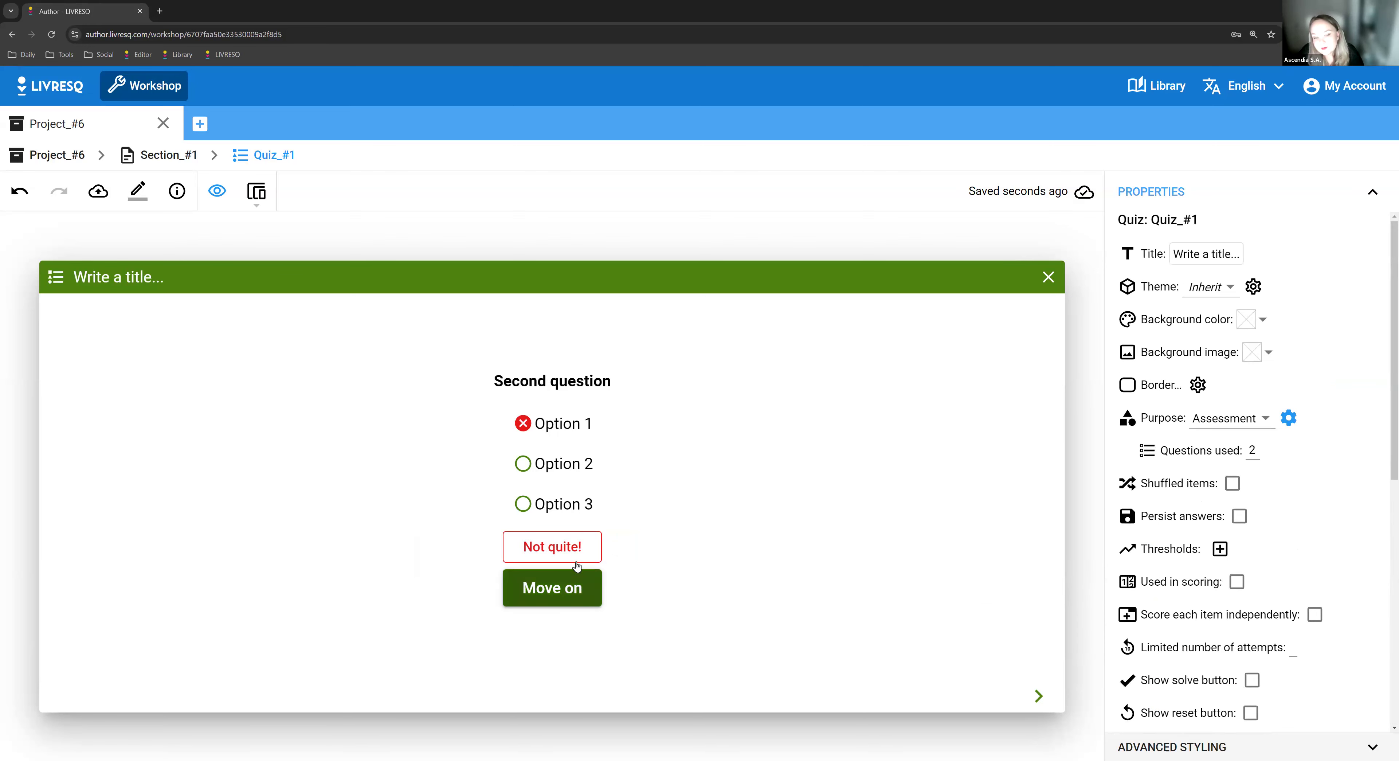
pyautogui.click(520, 600)
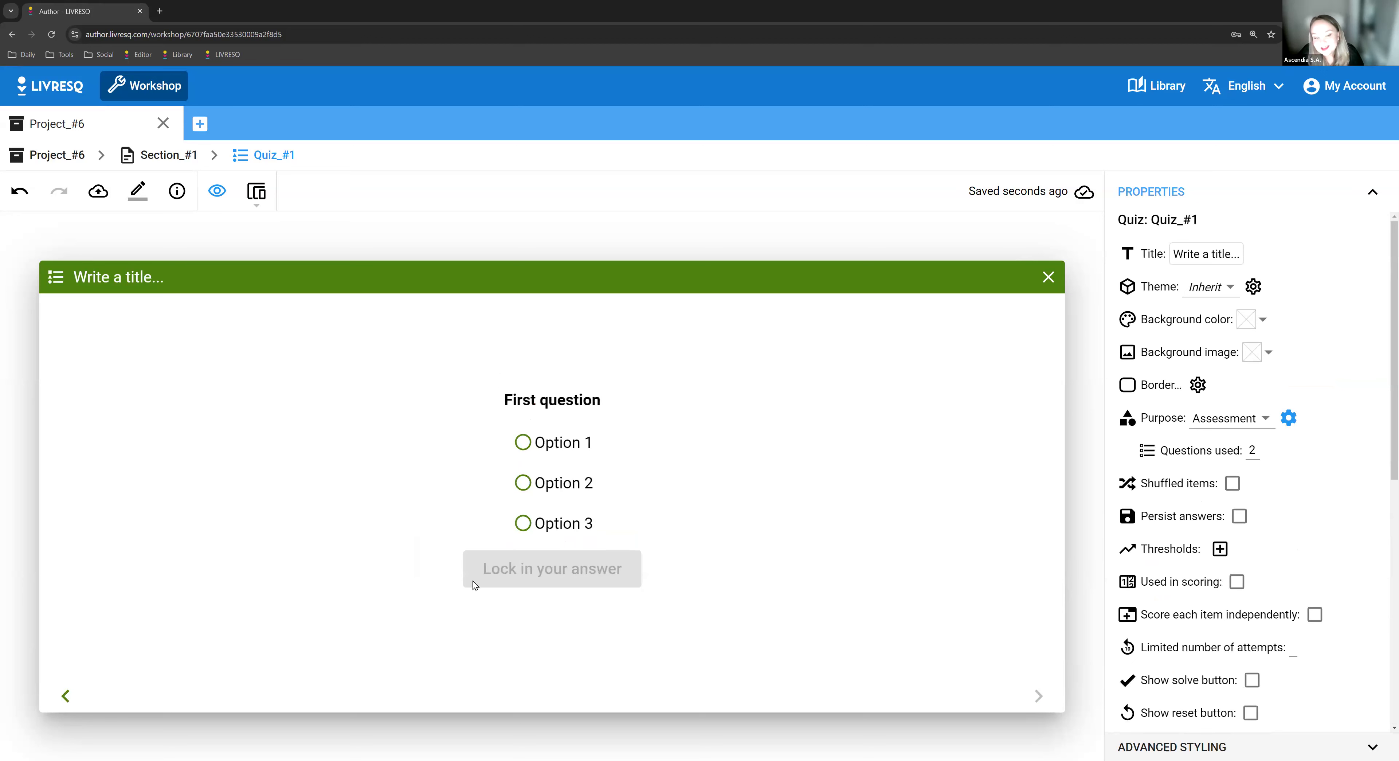
pyautogui.click(552, 442)
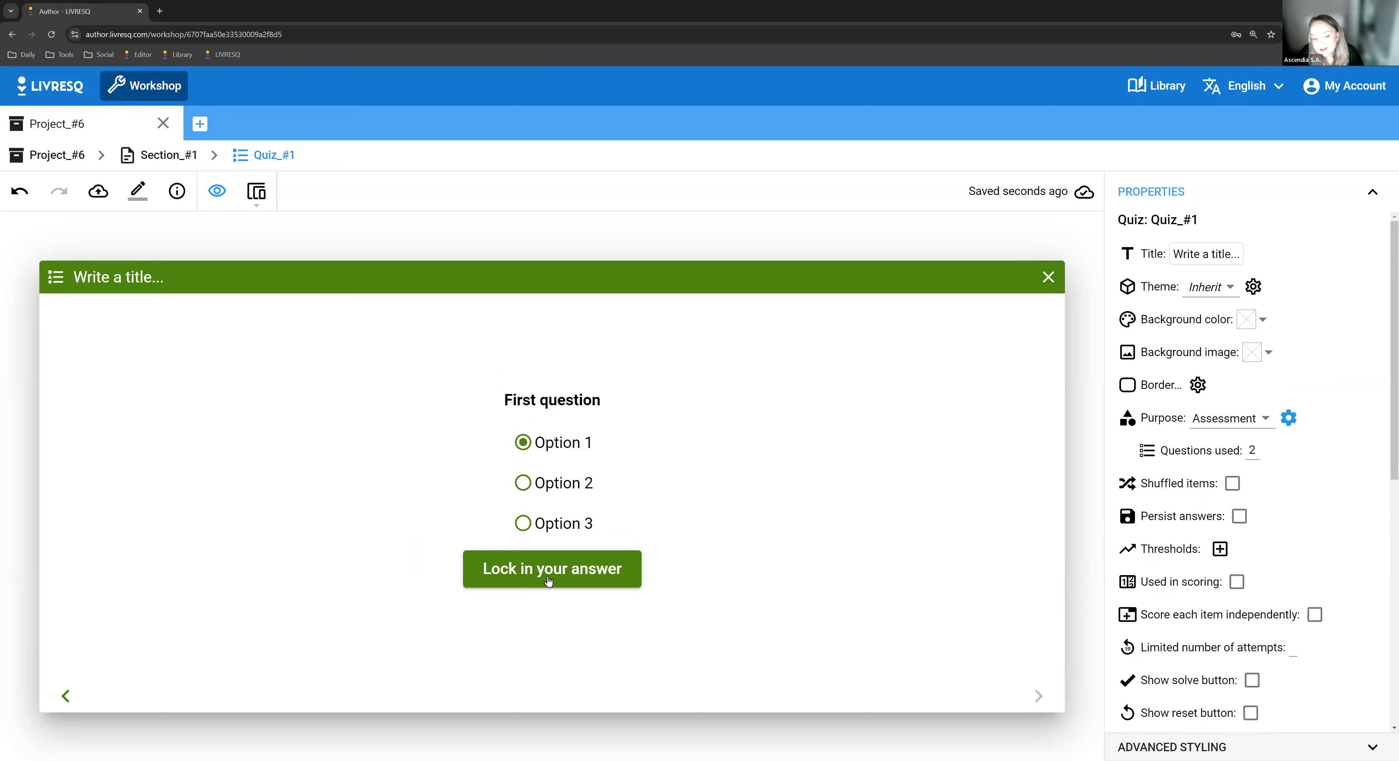
pyautogui.click(523, 582)
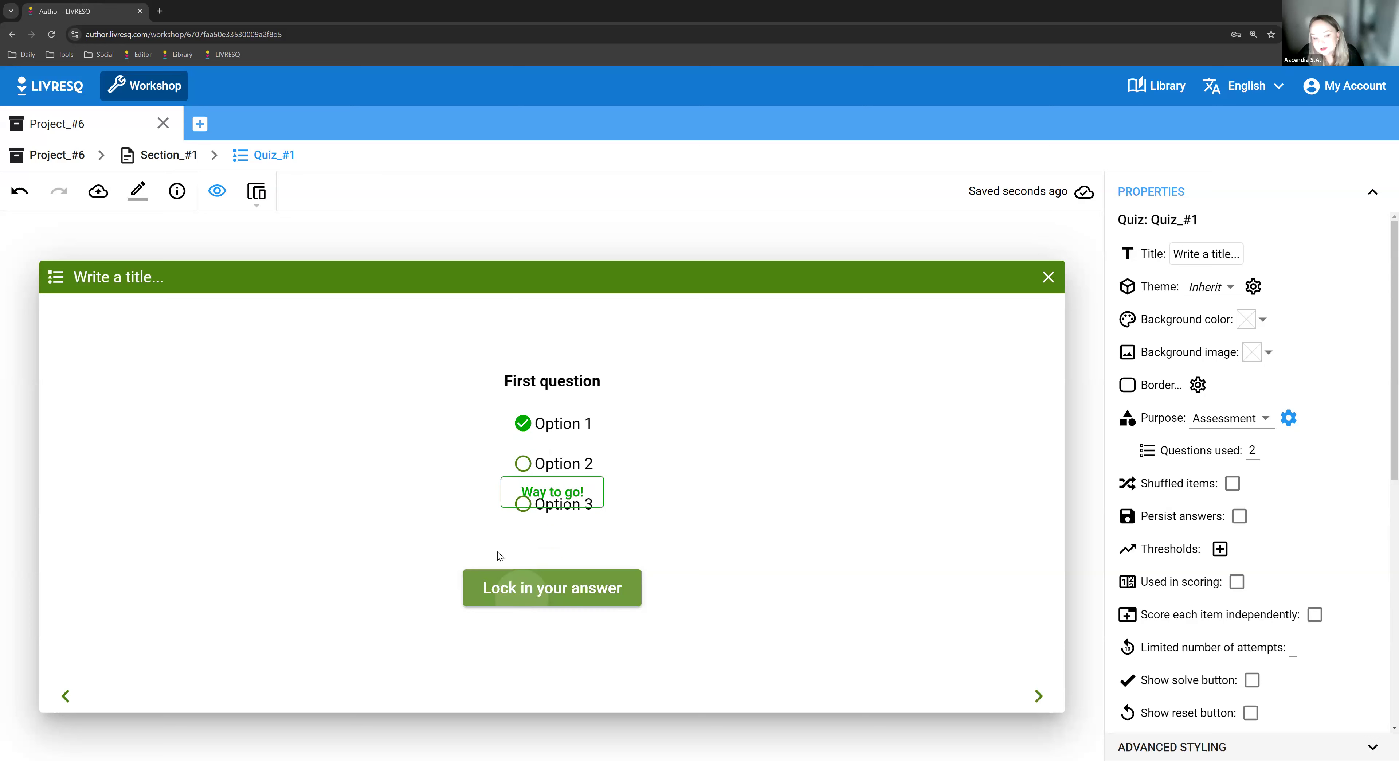
pyautogui.click(565, 604)
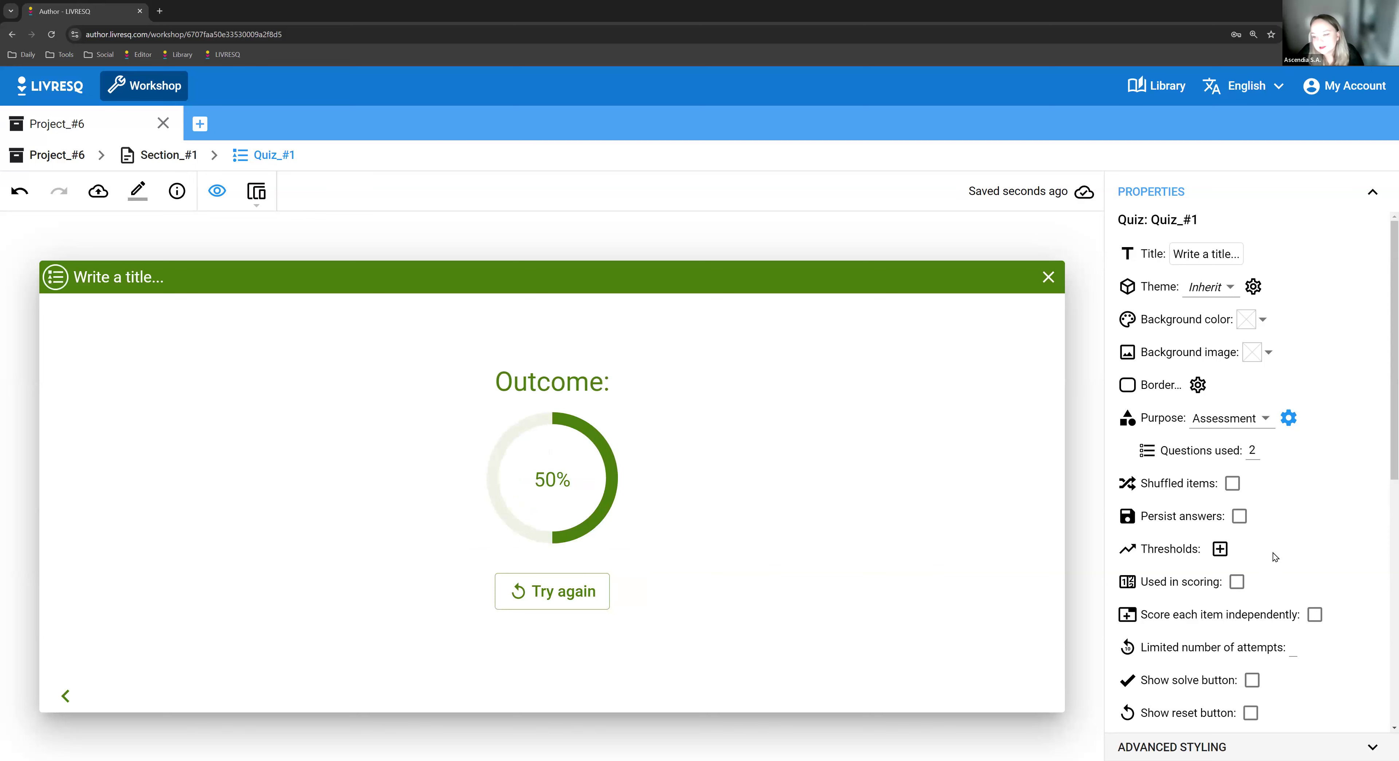
# Change the custom text of the Results label to "Final score:" and look over the quiz properties
pyautogui.scroll(-9, 1275, 556)
pyautogui.click(1210, 487)
pyautogui.doubleClick(1209, 486)
pyautogui.write('F')
pyautogui.write('scpre')
pyautogui.press('BackSpace')
pyautogui.press('BackSpace')
pyautogui.press('BackSpace')
pyautogui.write('ore:')
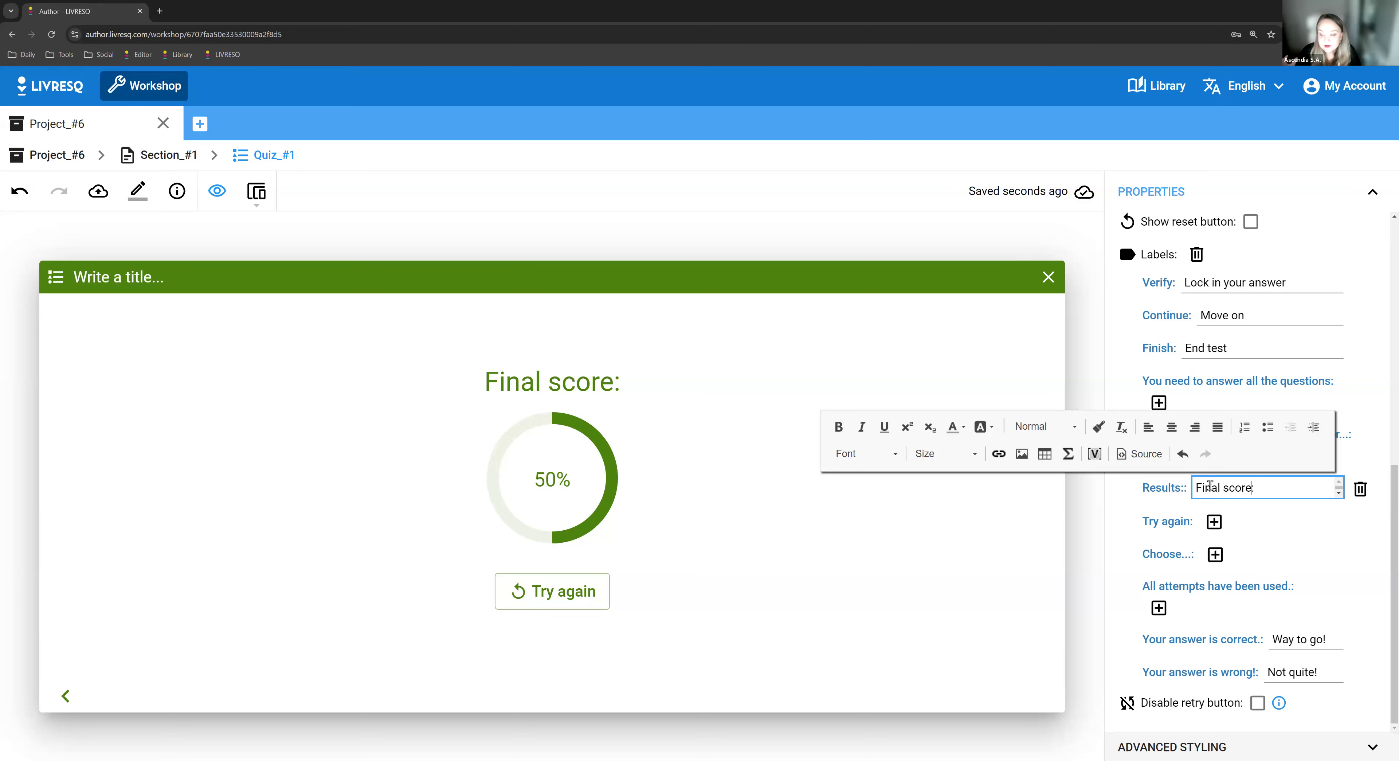
pyautogui.scroll(9, 1238, 402)
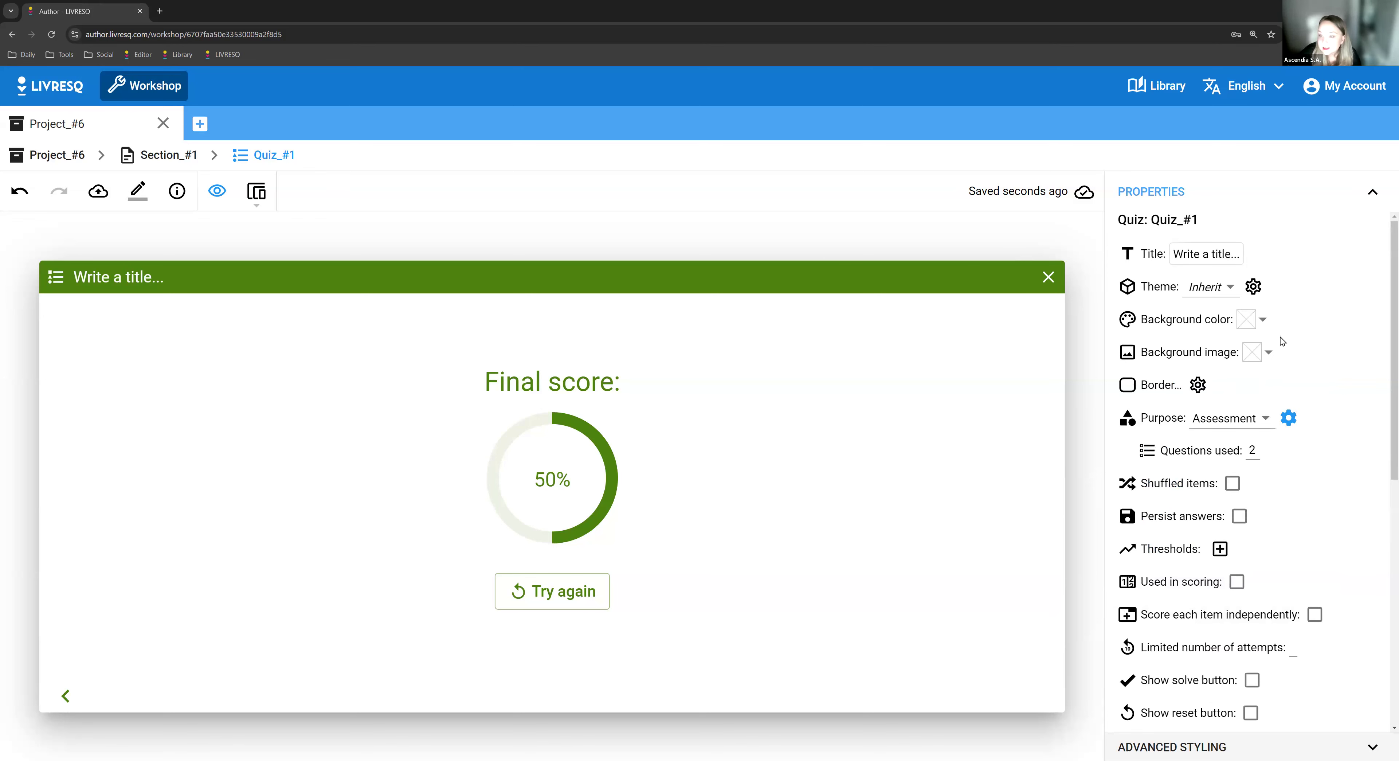
pyautogui.scroll(-5, 1150, 477)
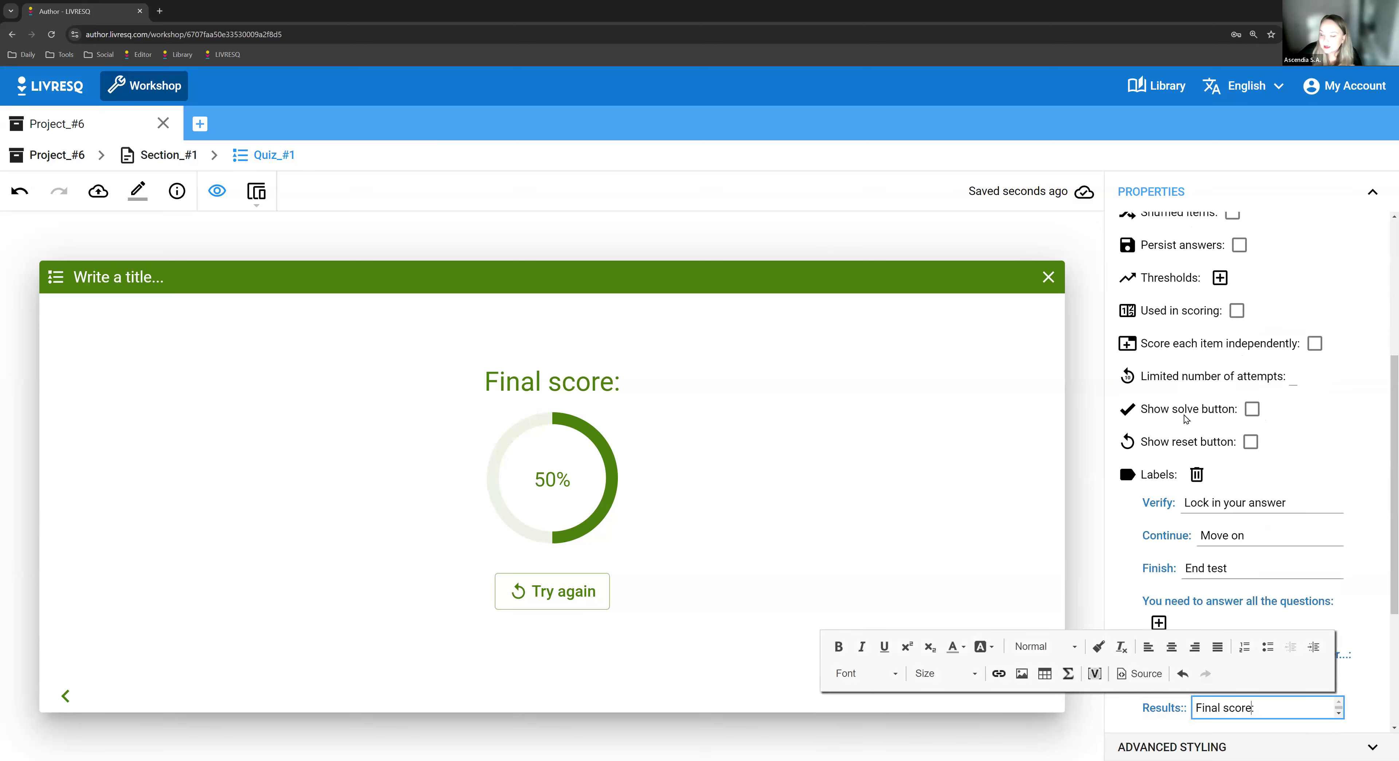
pyautogui.scroll(-4, 1279, 421)
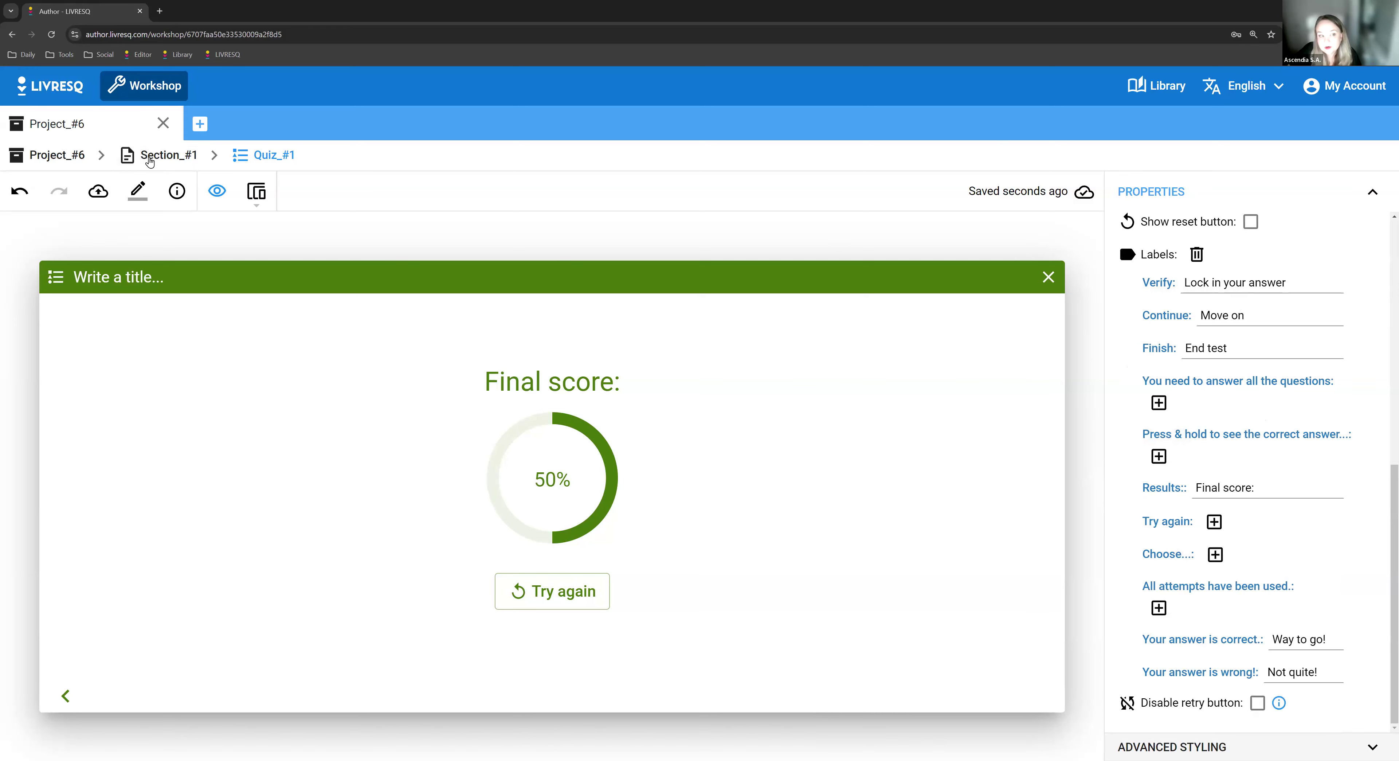
# Return to the Project_#6 overview and preview the whole project briefly
pyautogui.click(46, 156)
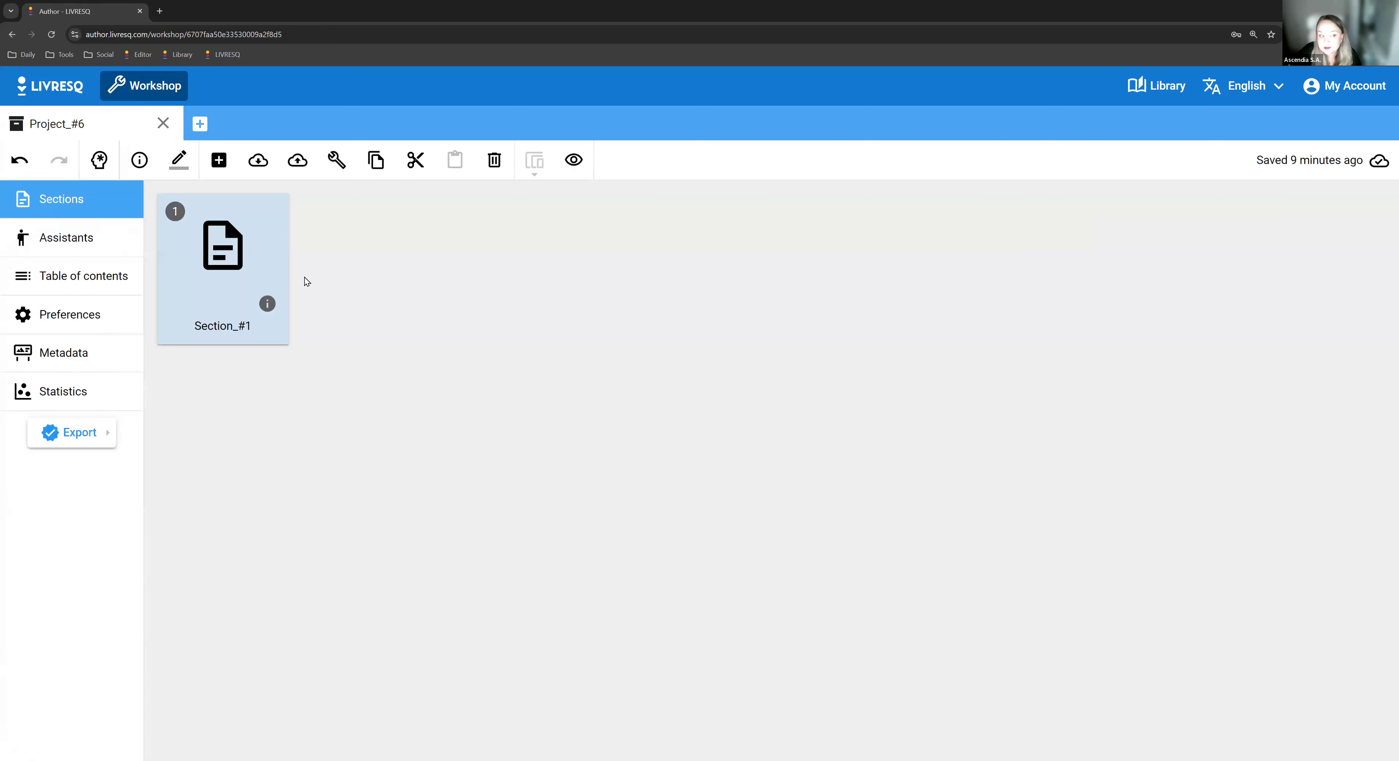
pyautogui.click(573, 160)
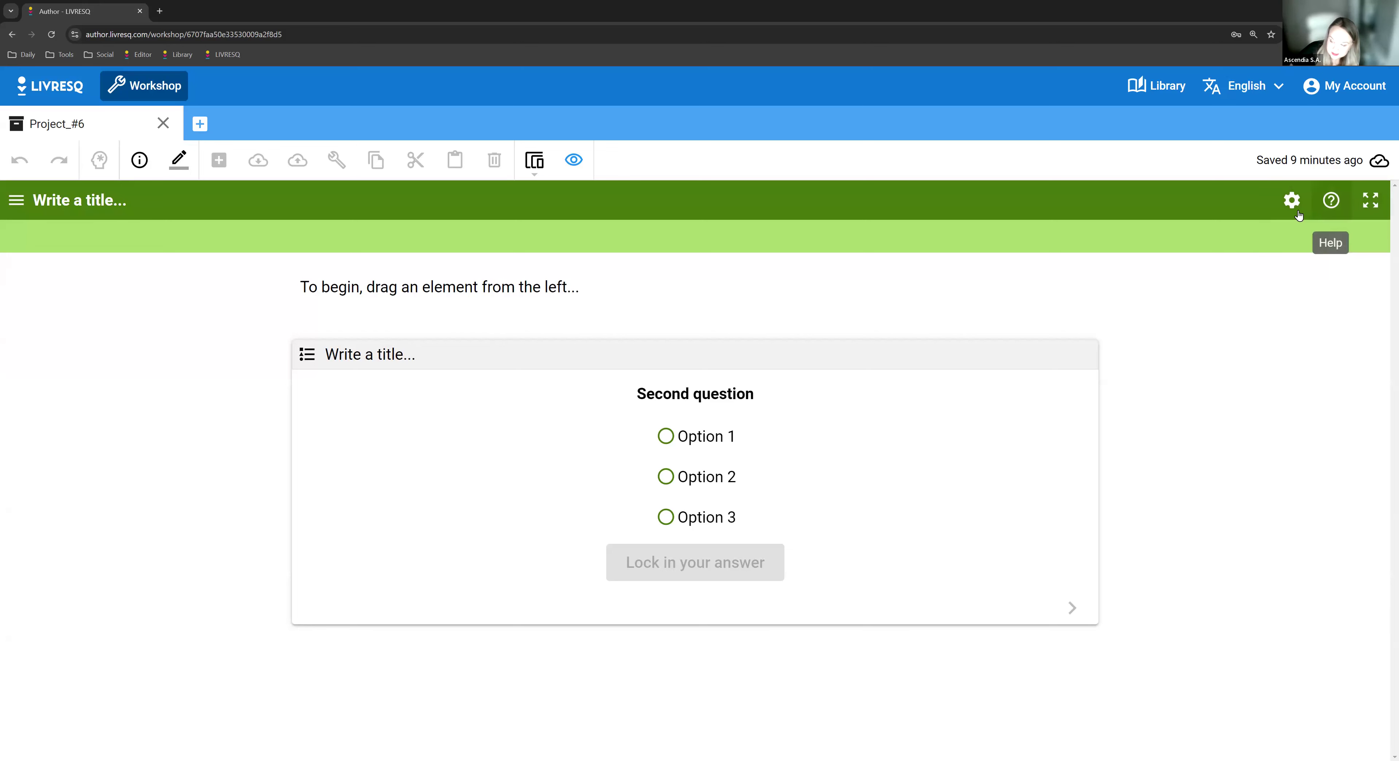
pyautogui.click(571, 161)
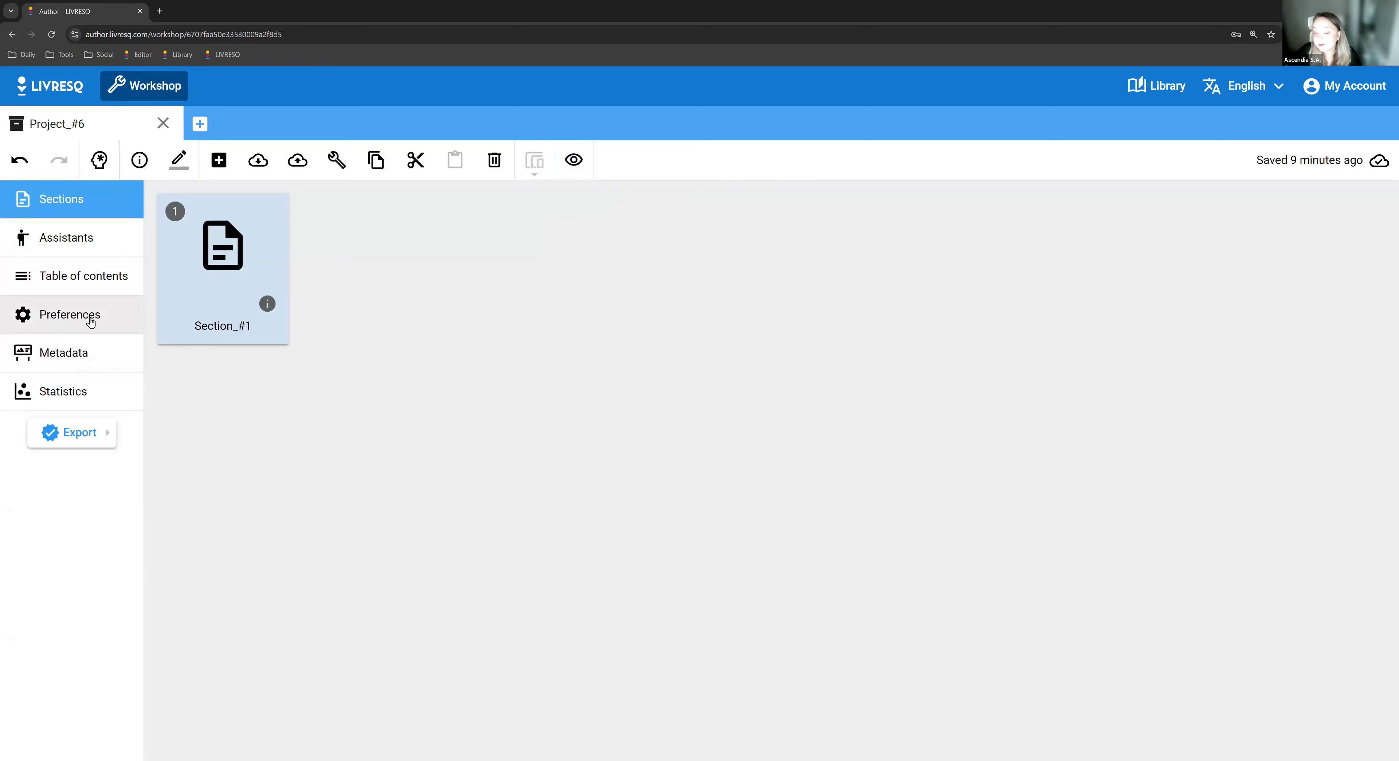
# Set the content default language to Español in the project preferences
pyautogui.click(90, 322)
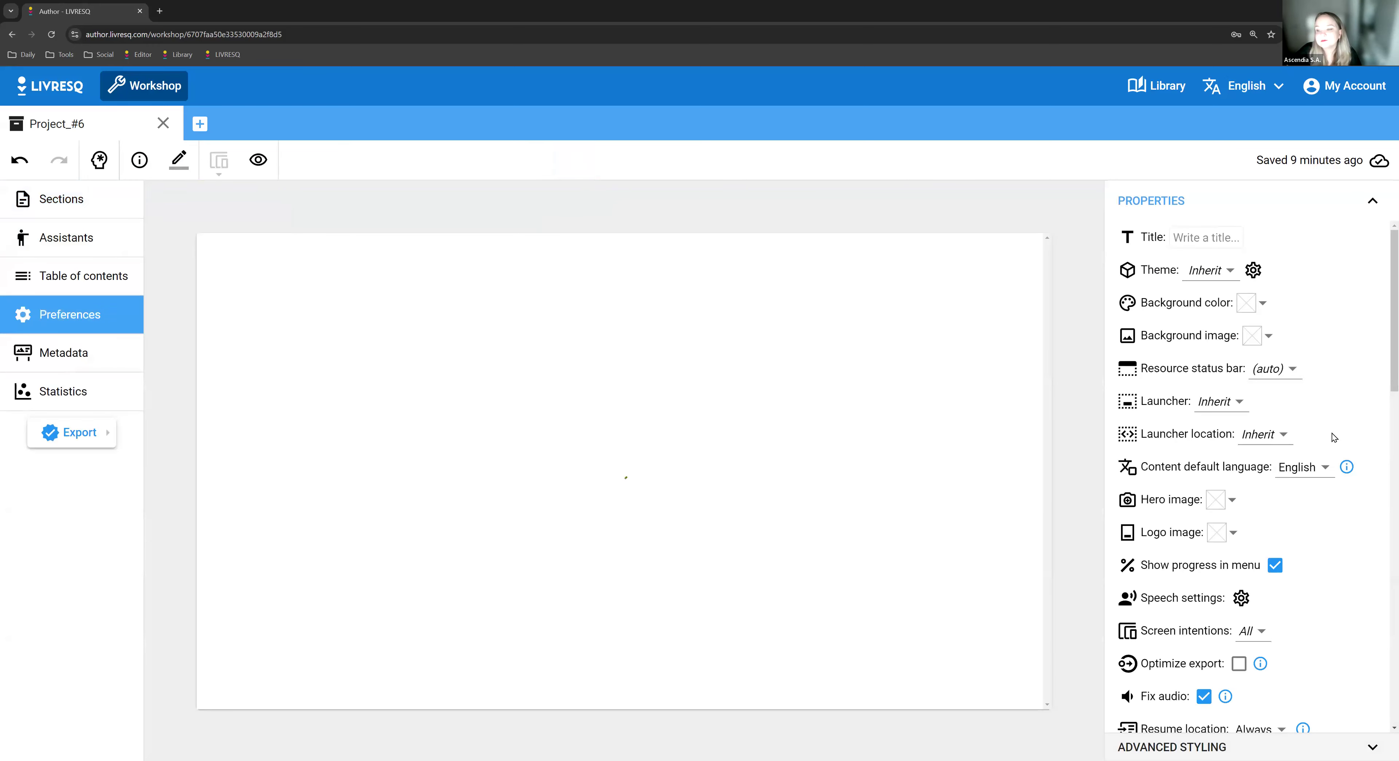
pyautogui.scroll(-1, 1163, 404)
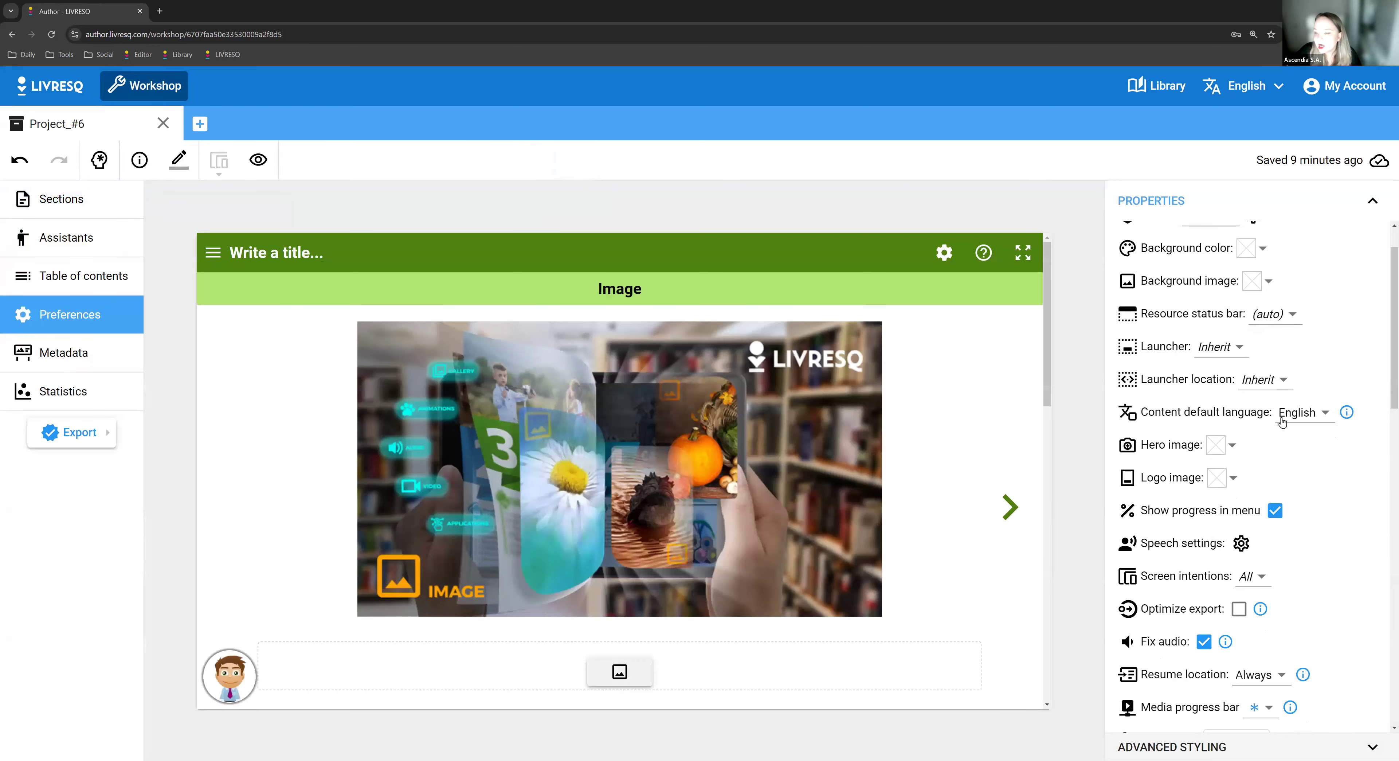
pyautogui.click(1324, 412)
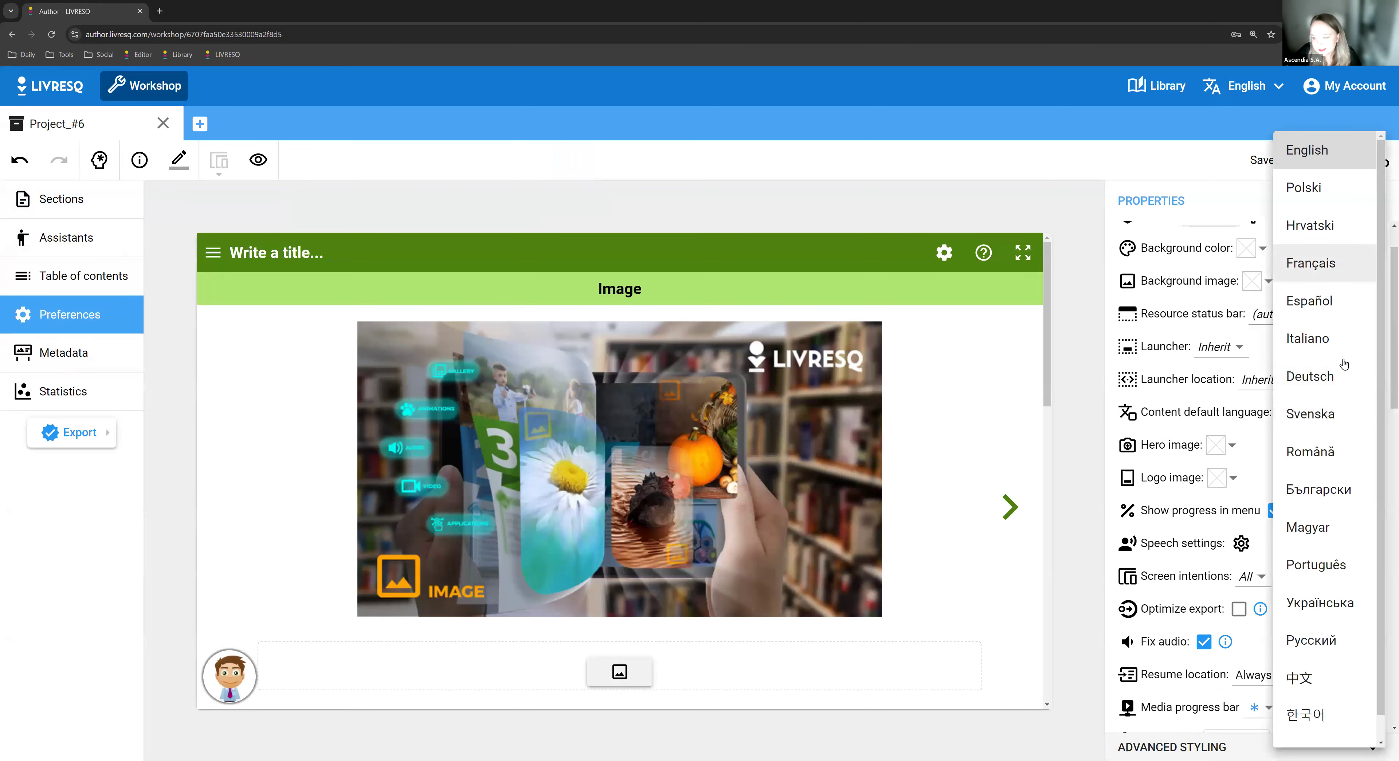
pyautogui.click(1340, 306)
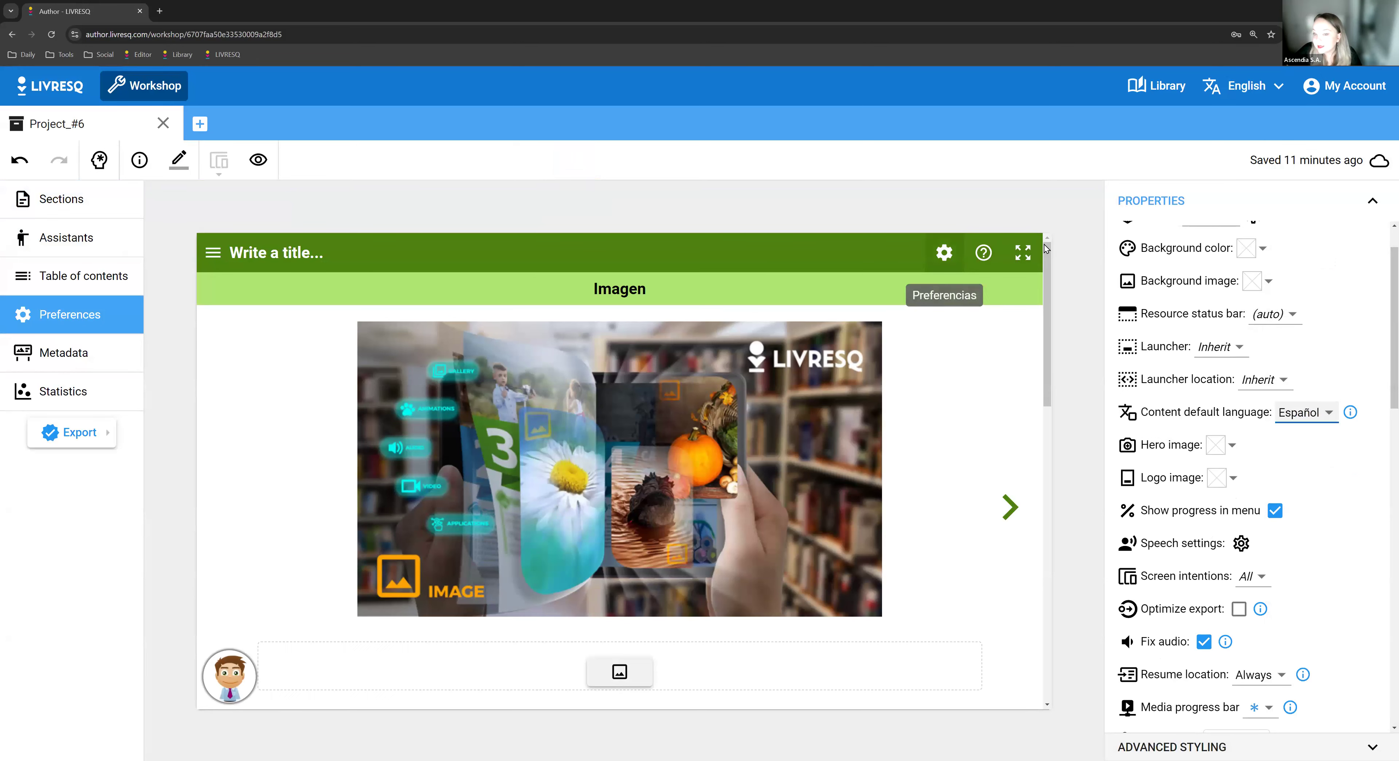
# Page through the sample content in the preferences preview to examine how the interface texts appear in Spanish
pyautogui.scroll(-12, 837, 491)
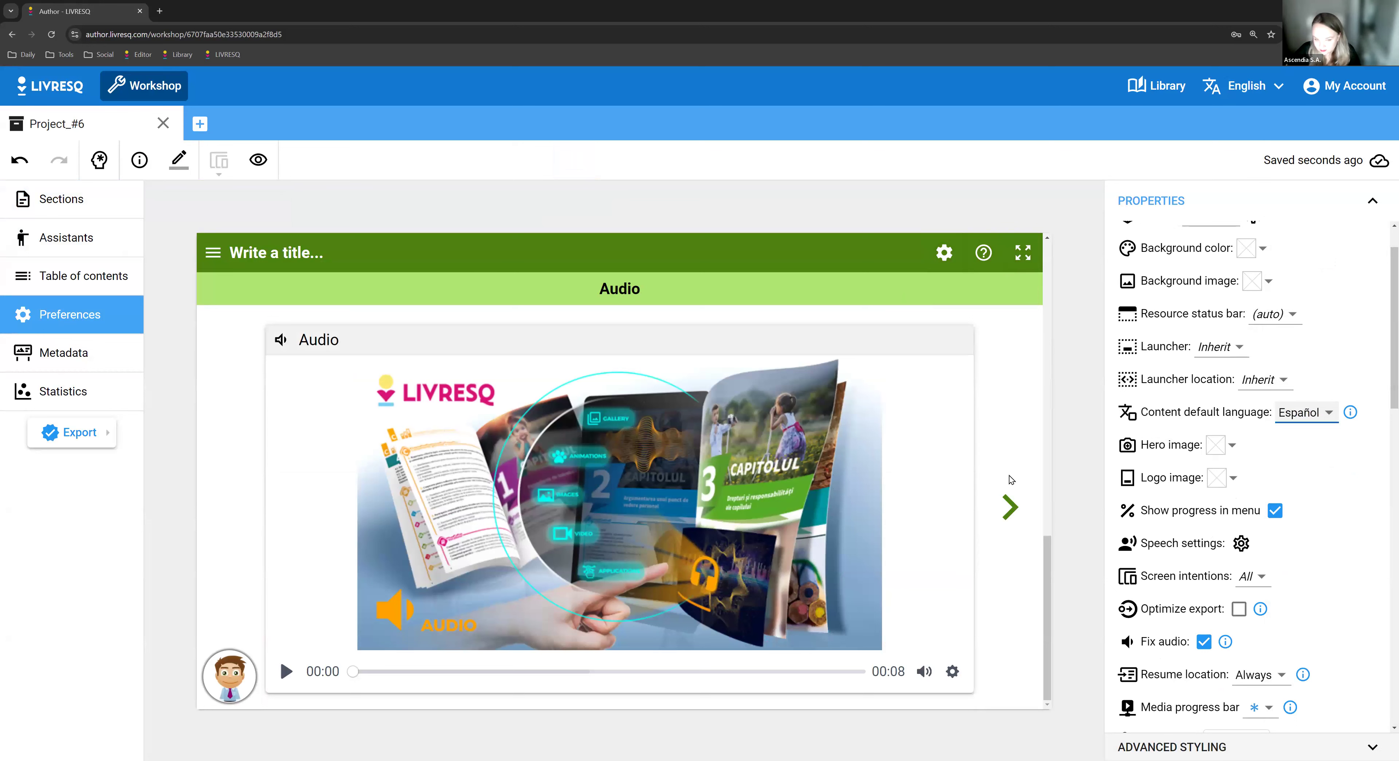
pyautogui.click(1010, 507)
pyautogui.click(1010, 507)
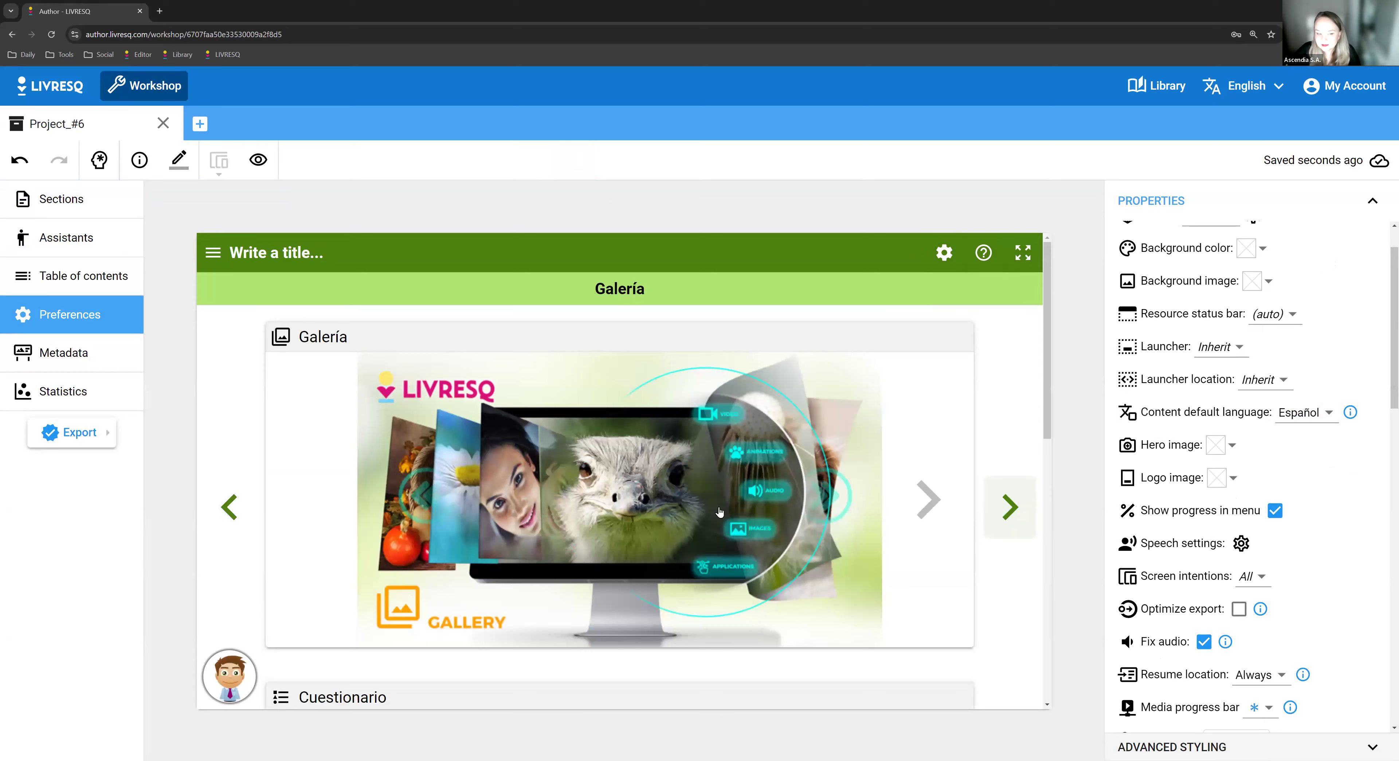
pyautogui.scroll(-10, 490, 558)
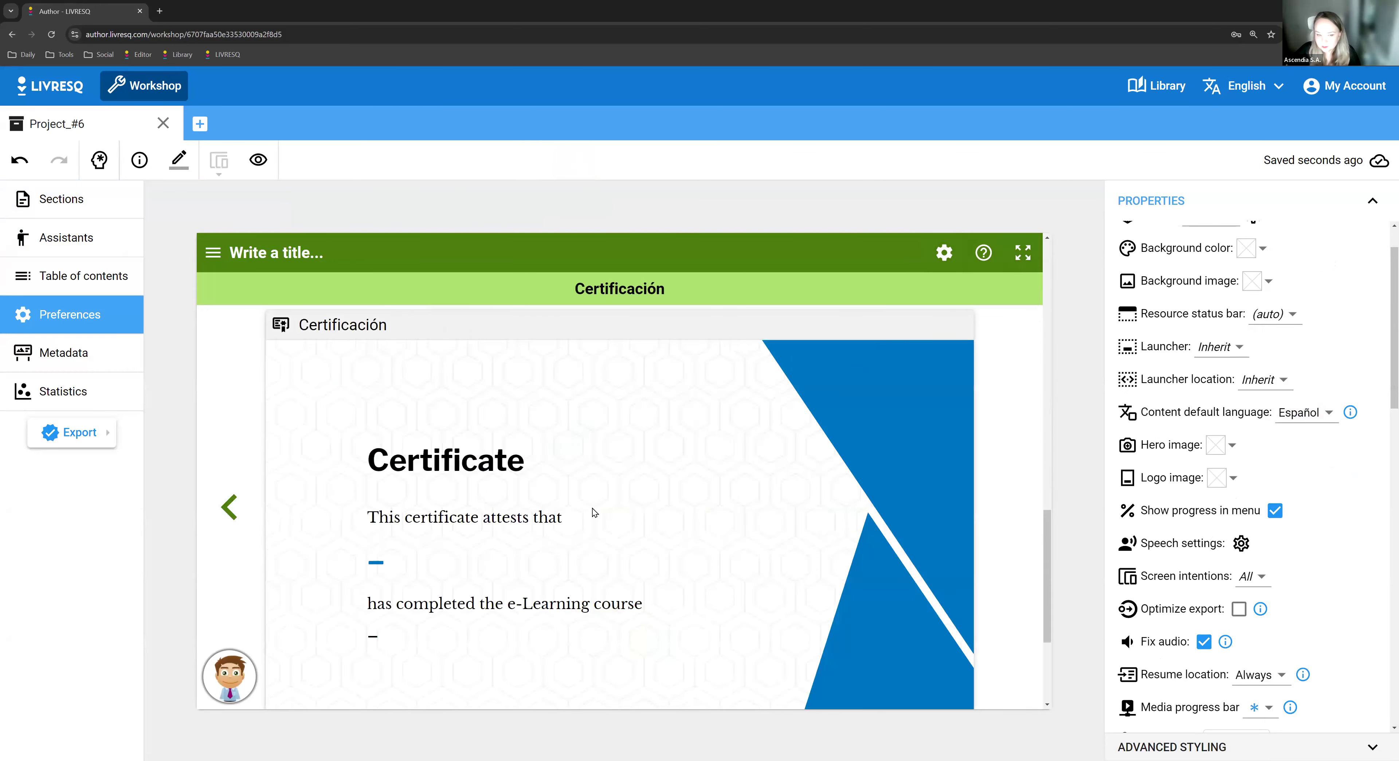
pyautogui.scroll(2, 597, 511)
pyautogui.scroll(-5, 597, 511)
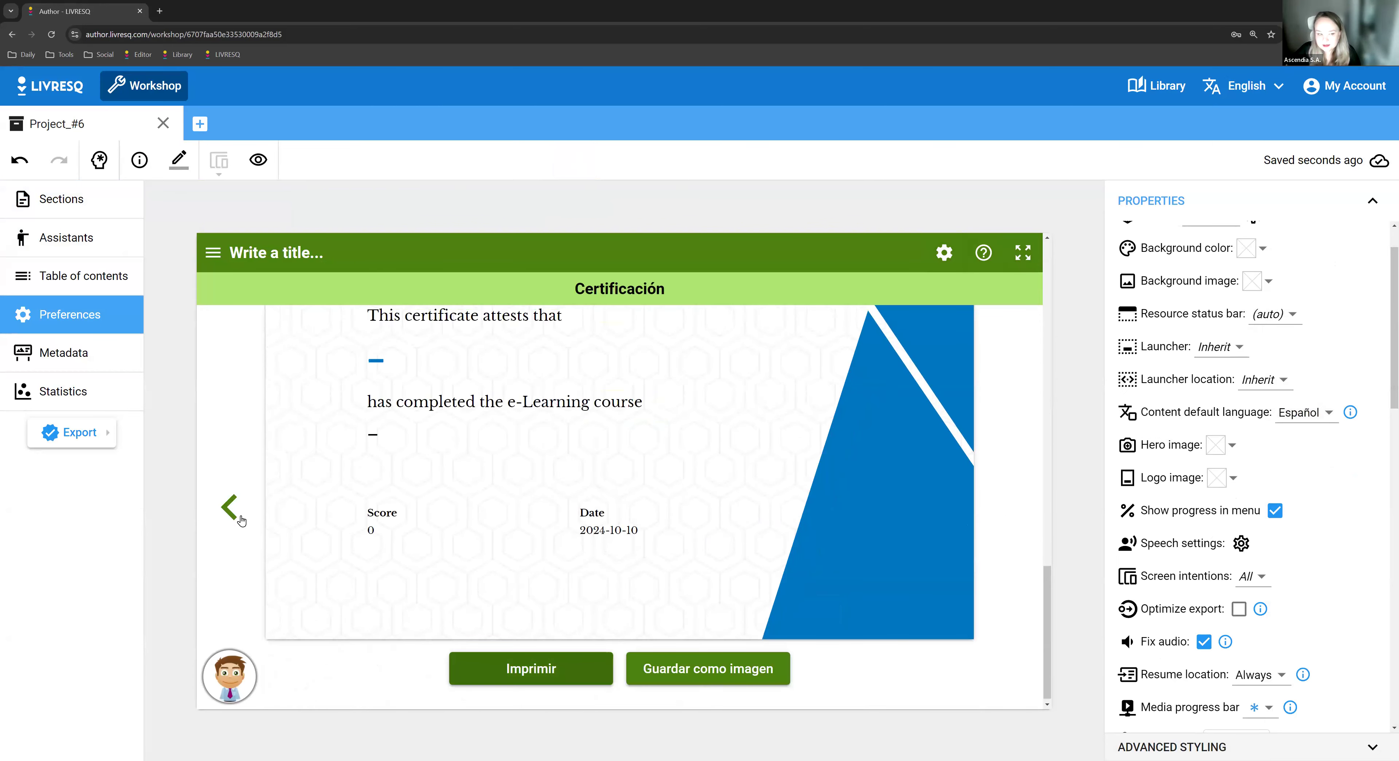
pyautogui.scroll(7, 241, 516)
pyautogui.scroll(5, 239, 512)
pyautogui.click(239, 512)
pyautogui.click(239, 512)
pyautogui.scroll(-12, 541, 519)
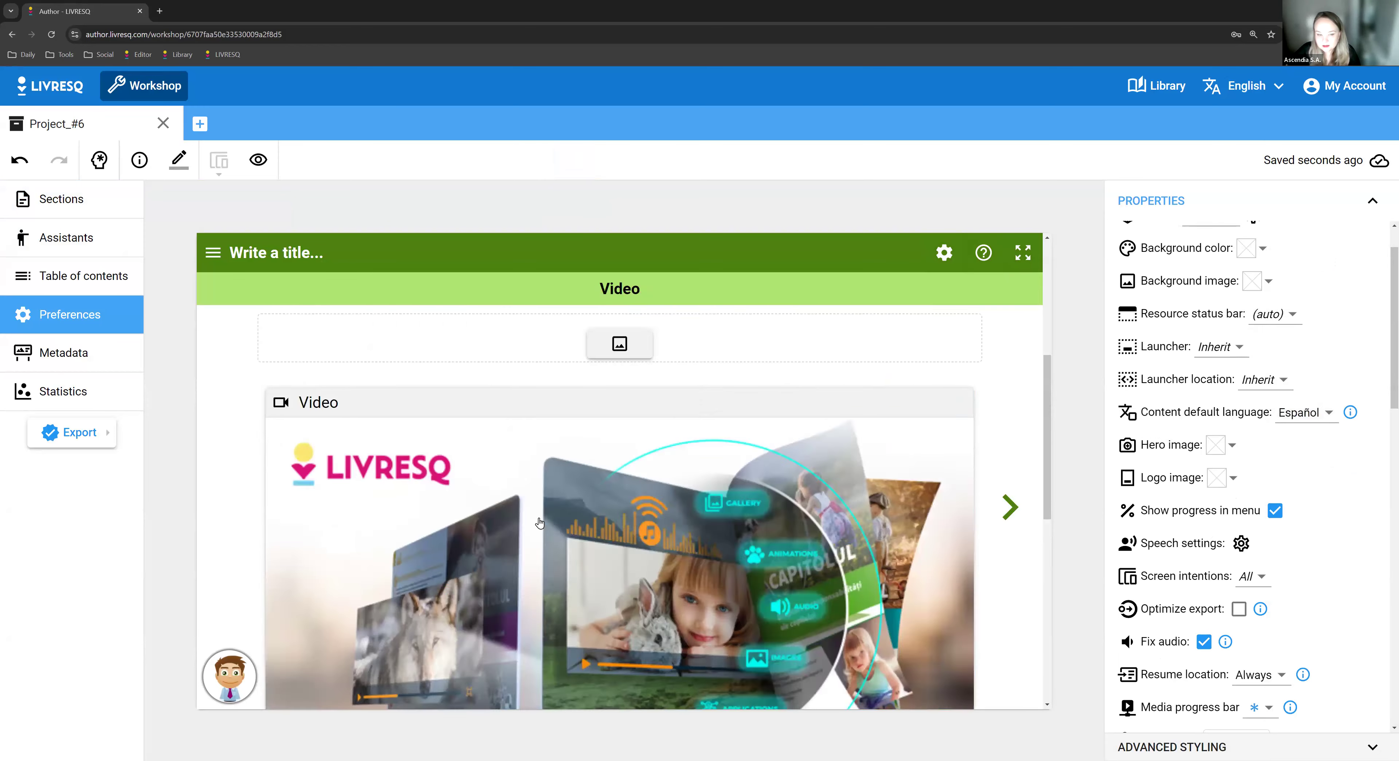
pyautogui.scroll(10, 912, 557)
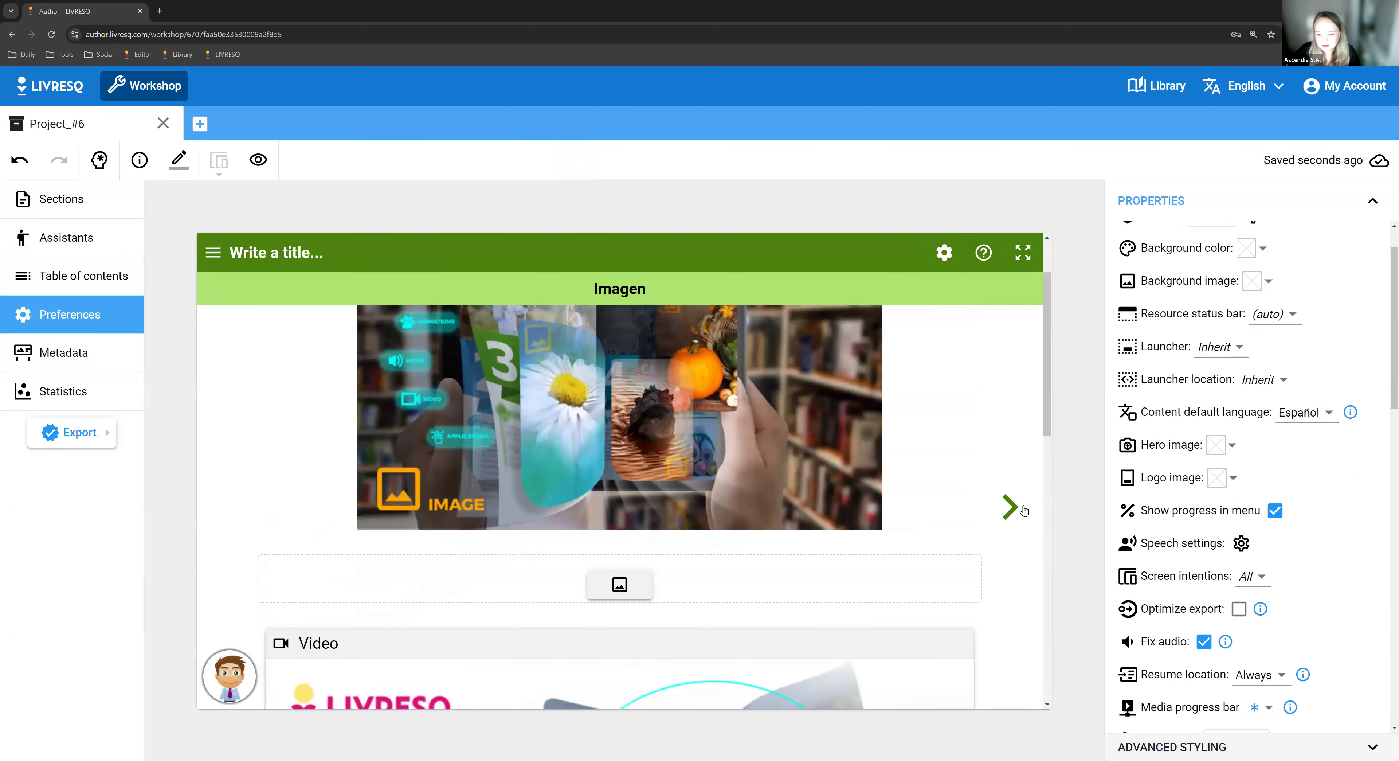
# Look over the Spanish accordion, tabs and hotspots samples in the preferences preview, and set the content default language to English
pyautogui.click(1023, 508)
pyautogui.click(1023, 508)
pyautogui.scroll(-10, 934, 516)
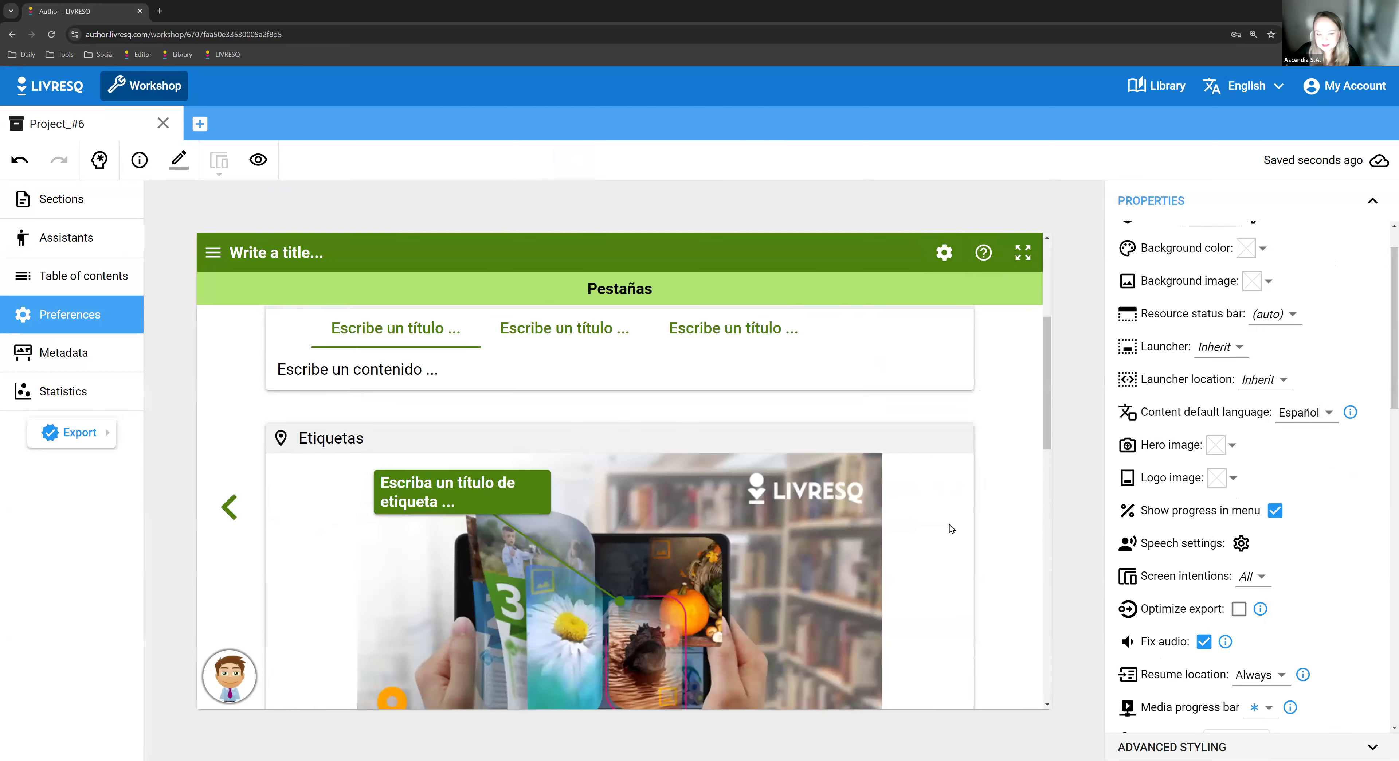
pyautogui.scroll(10, 709, 499)
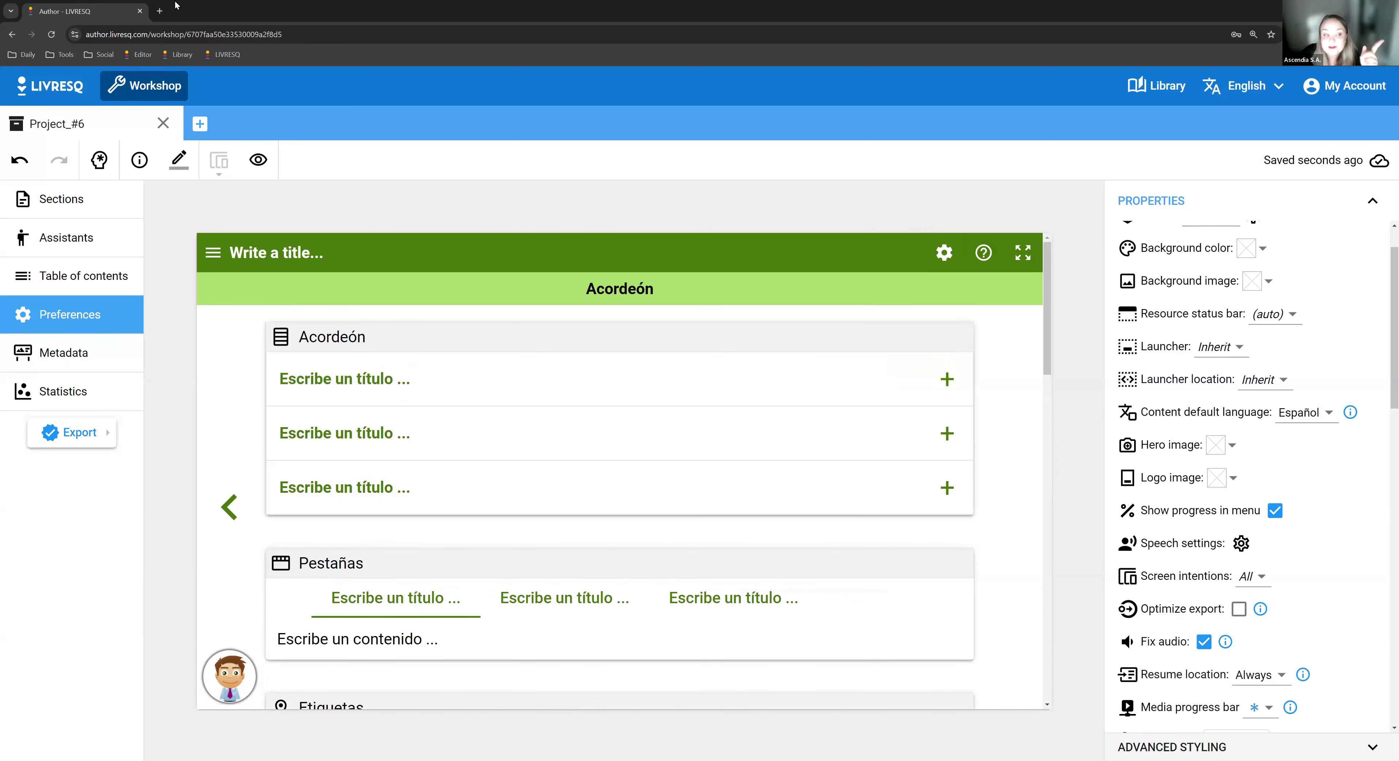
pyautogui.click(1304, 413)
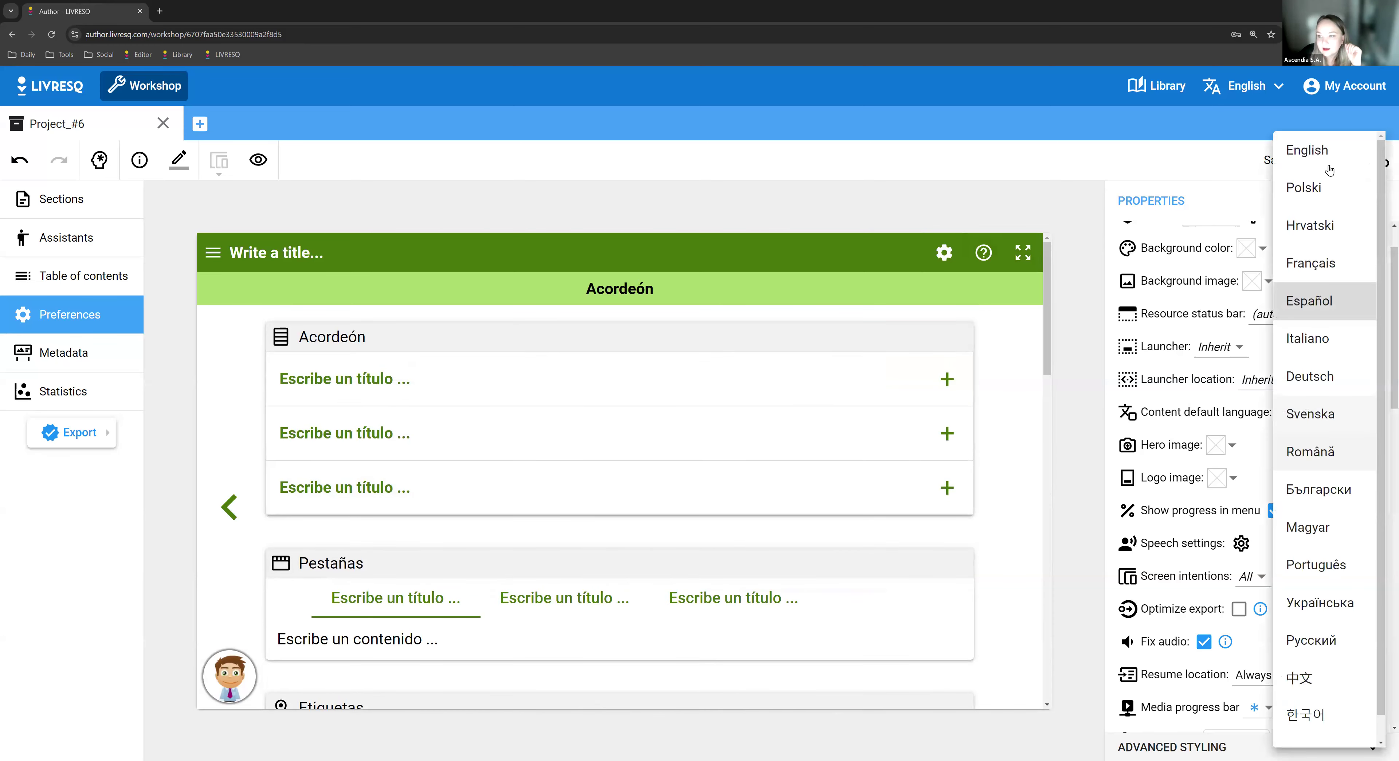
pyautogui.click(1305, 148)
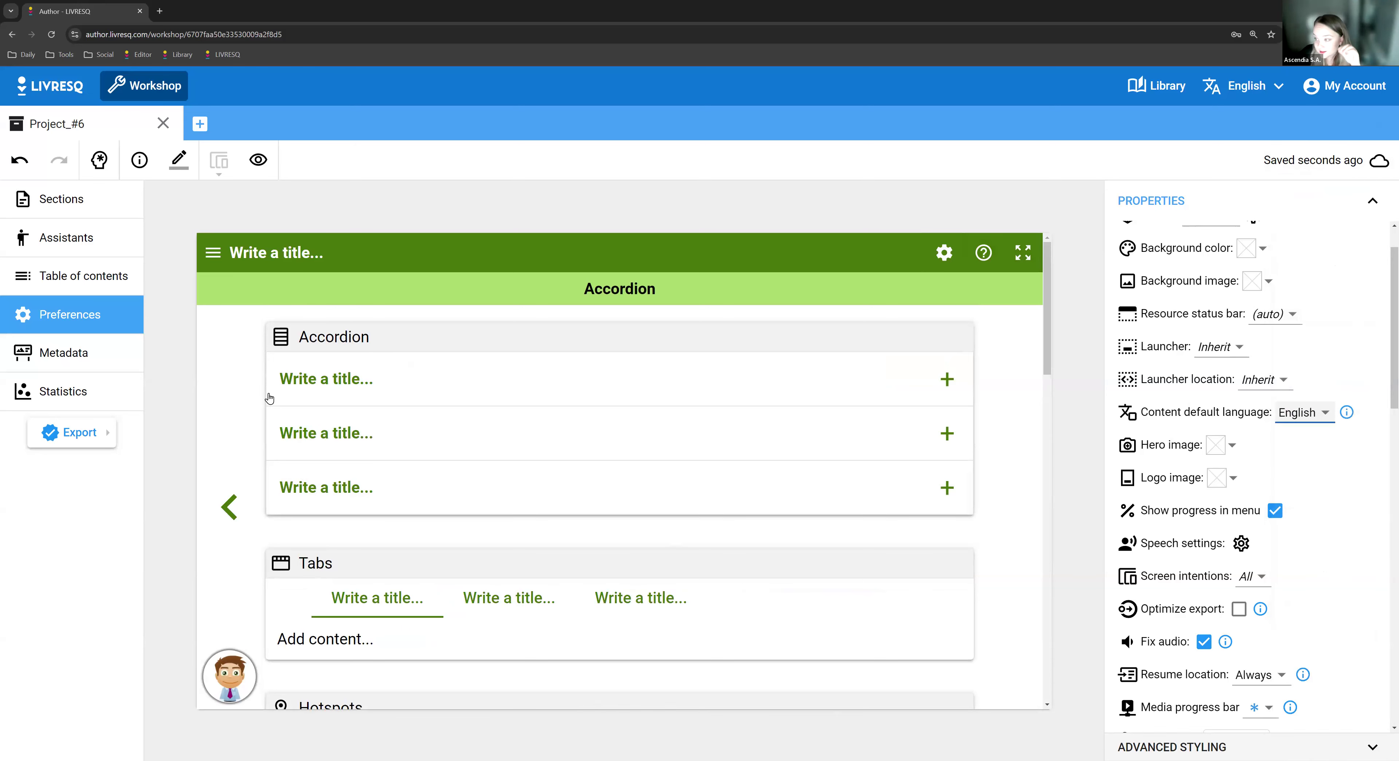
# Open the existing quiz in Section_#1 and examine its multiple choice questions and the assessment purpose settings
pyautogui.click(113, 205)
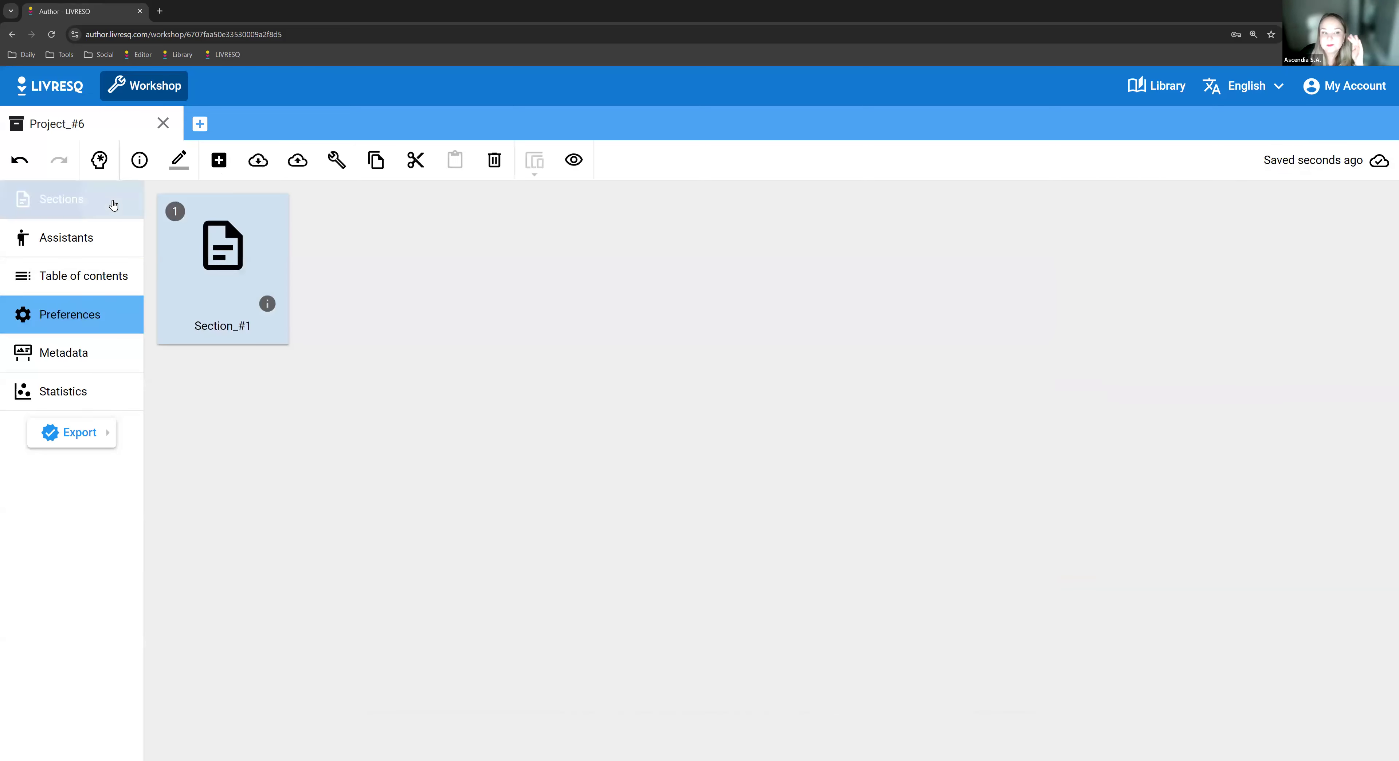
pyautogui.doubleClick(220, 253)
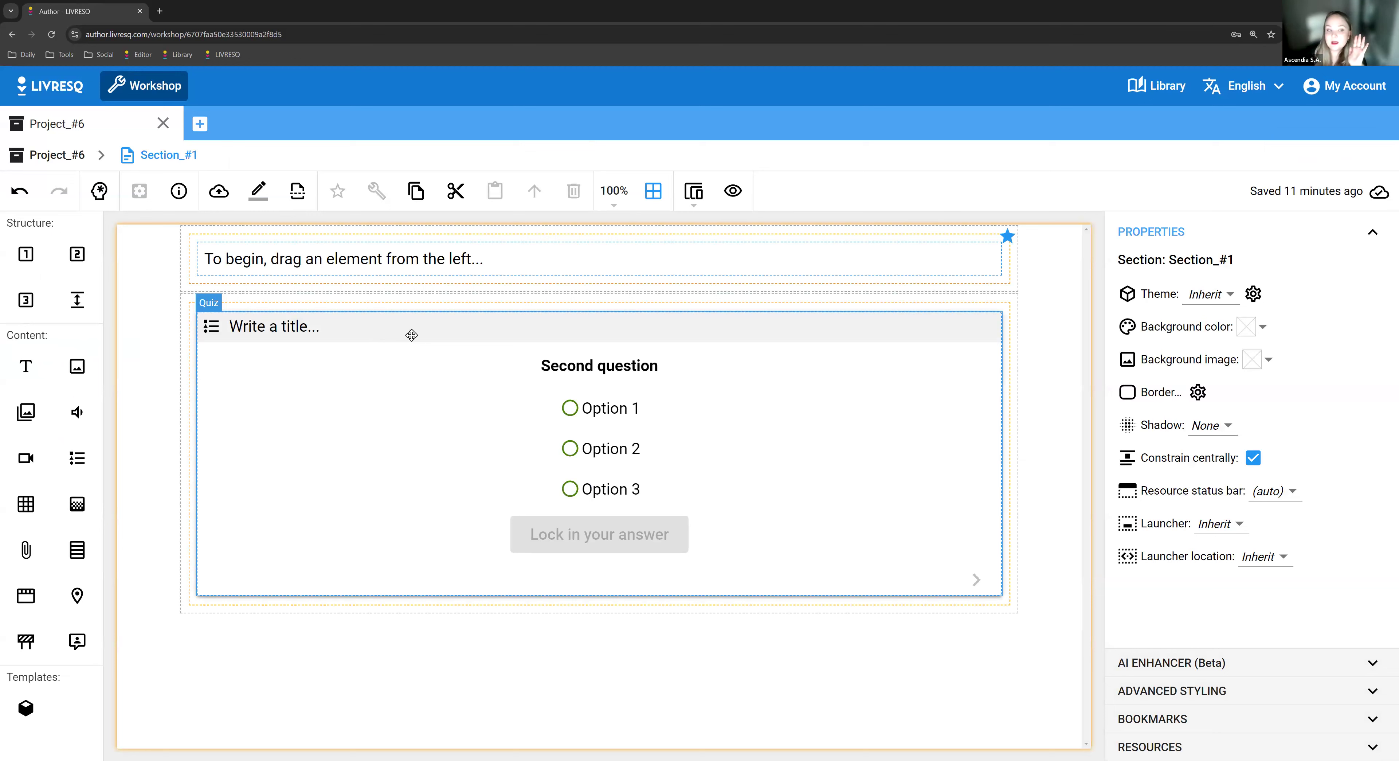
pyautogui.click(423, 350)
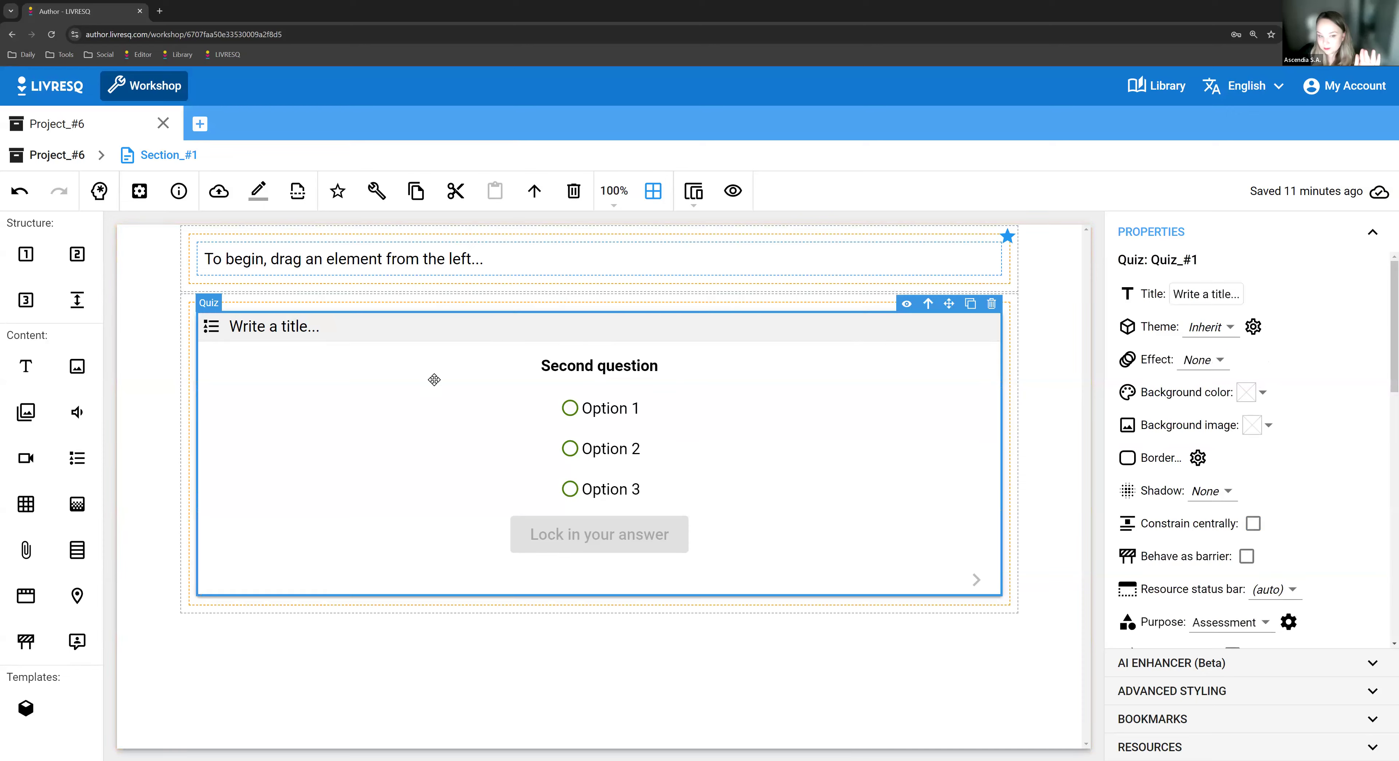
pyautogui.doubleClick(478, 416)
pyautogui.scroll(-10, 734, 616)
pyautogui.scroll(10, 463, 269)
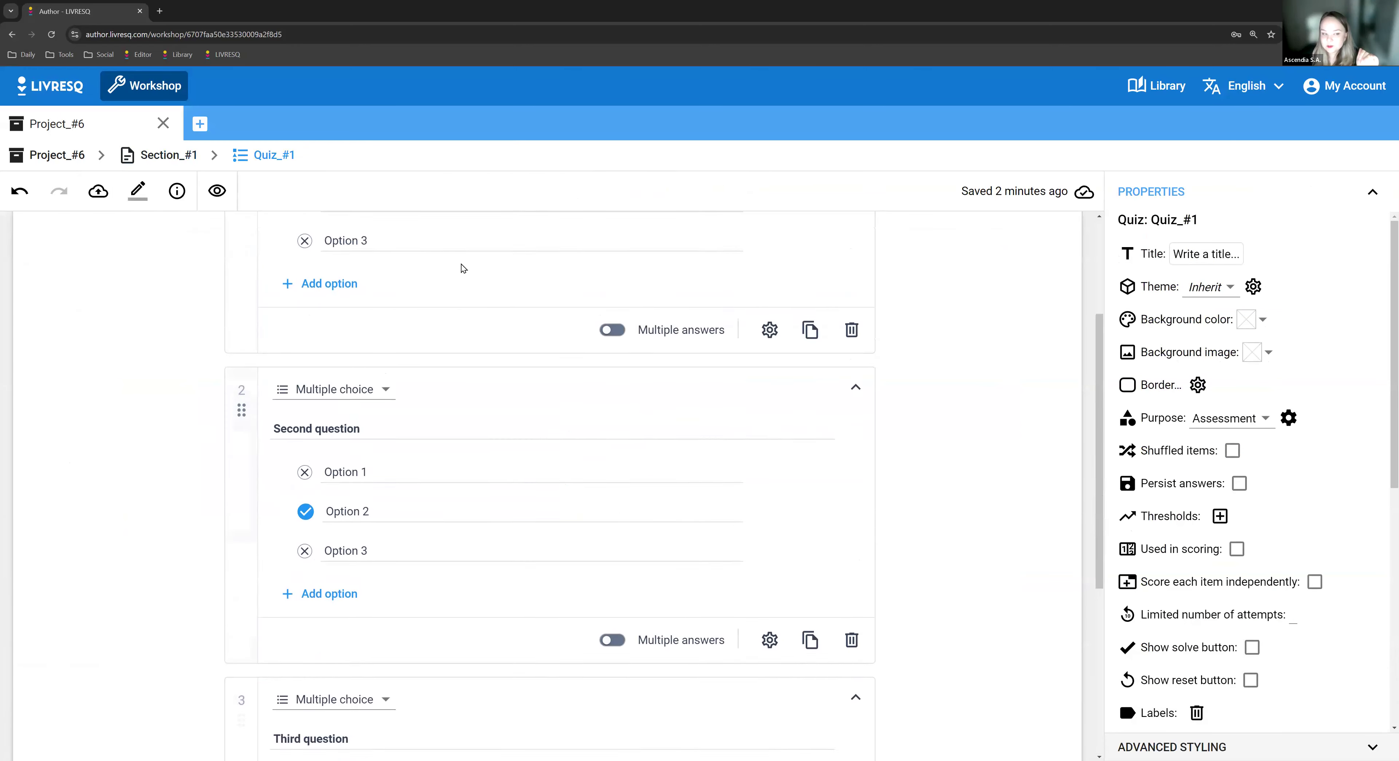
pyautogui.scroll(-8, 239, 592)
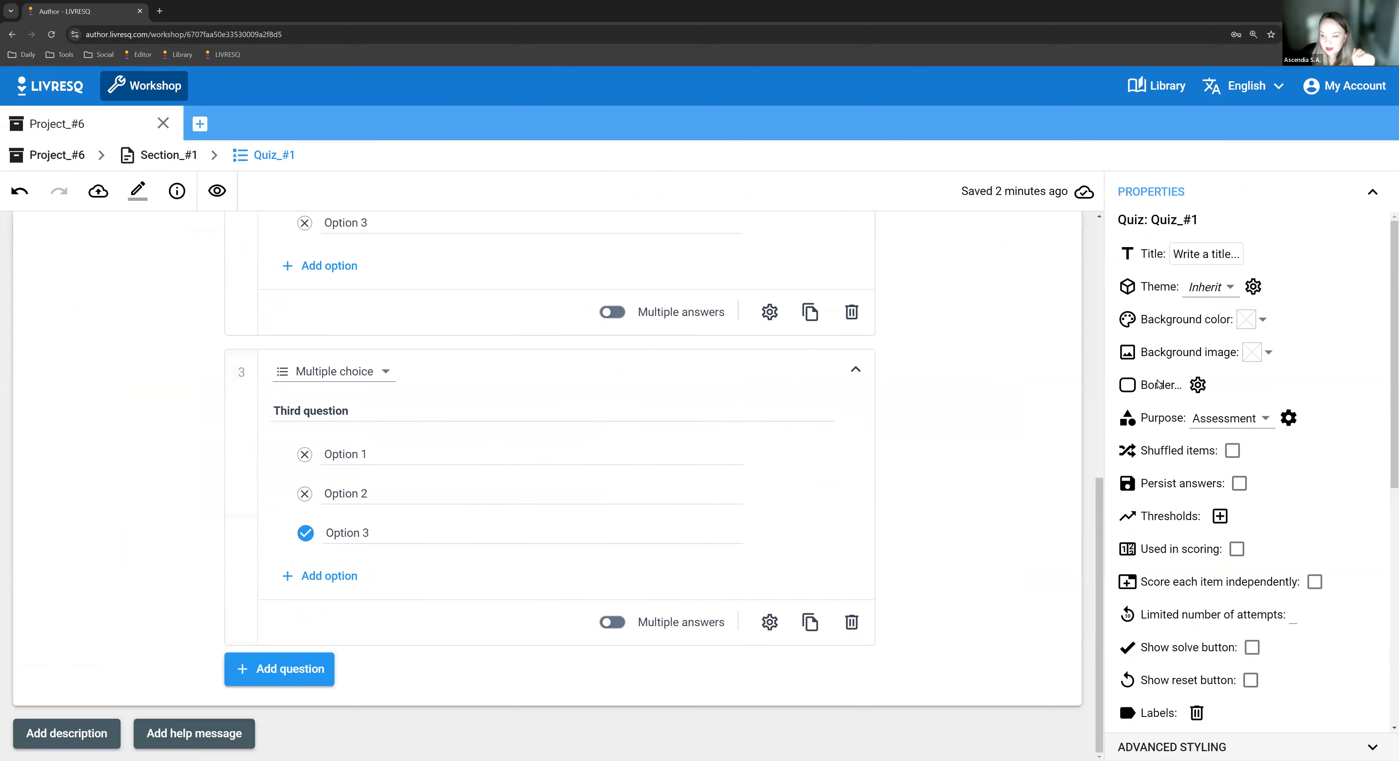
pyautogui.click(1292, 418)
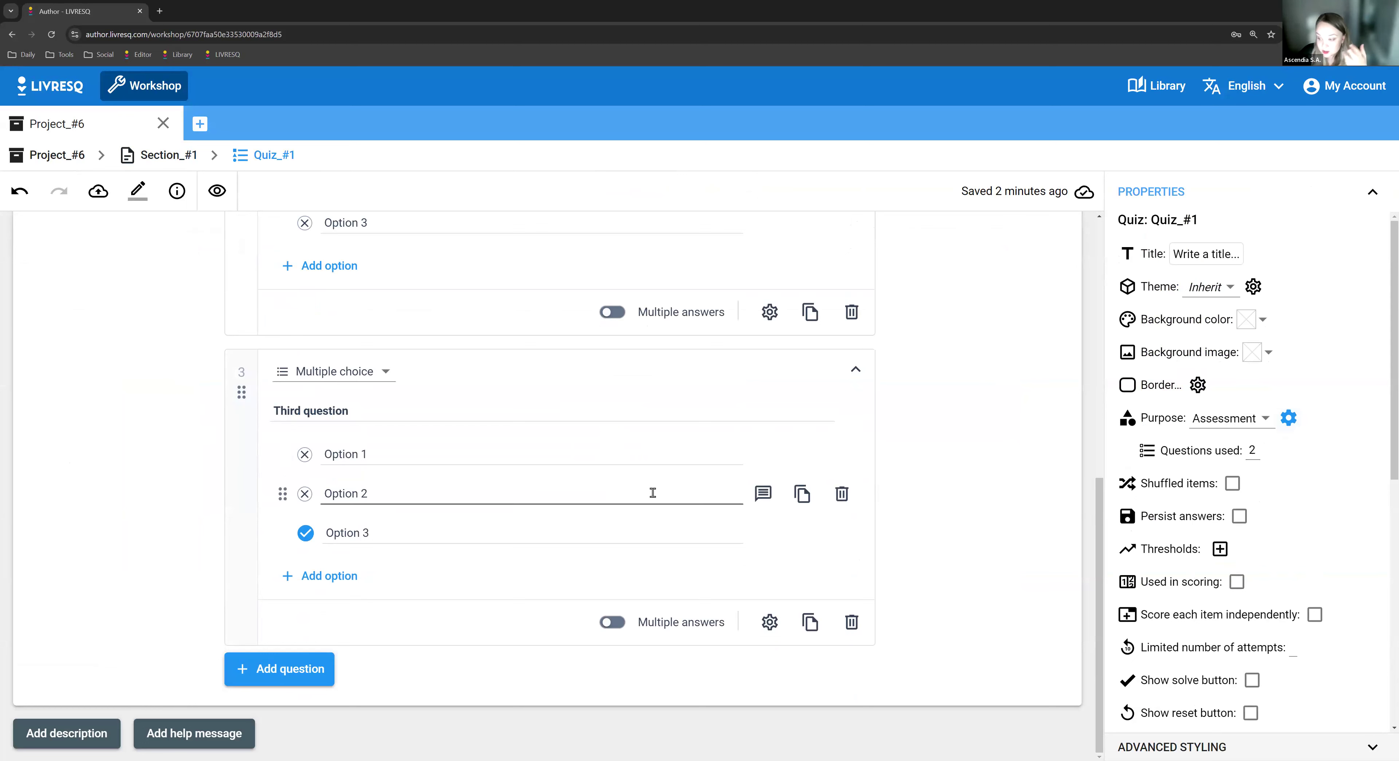
pyautogui.scroll(10, 394, 529)
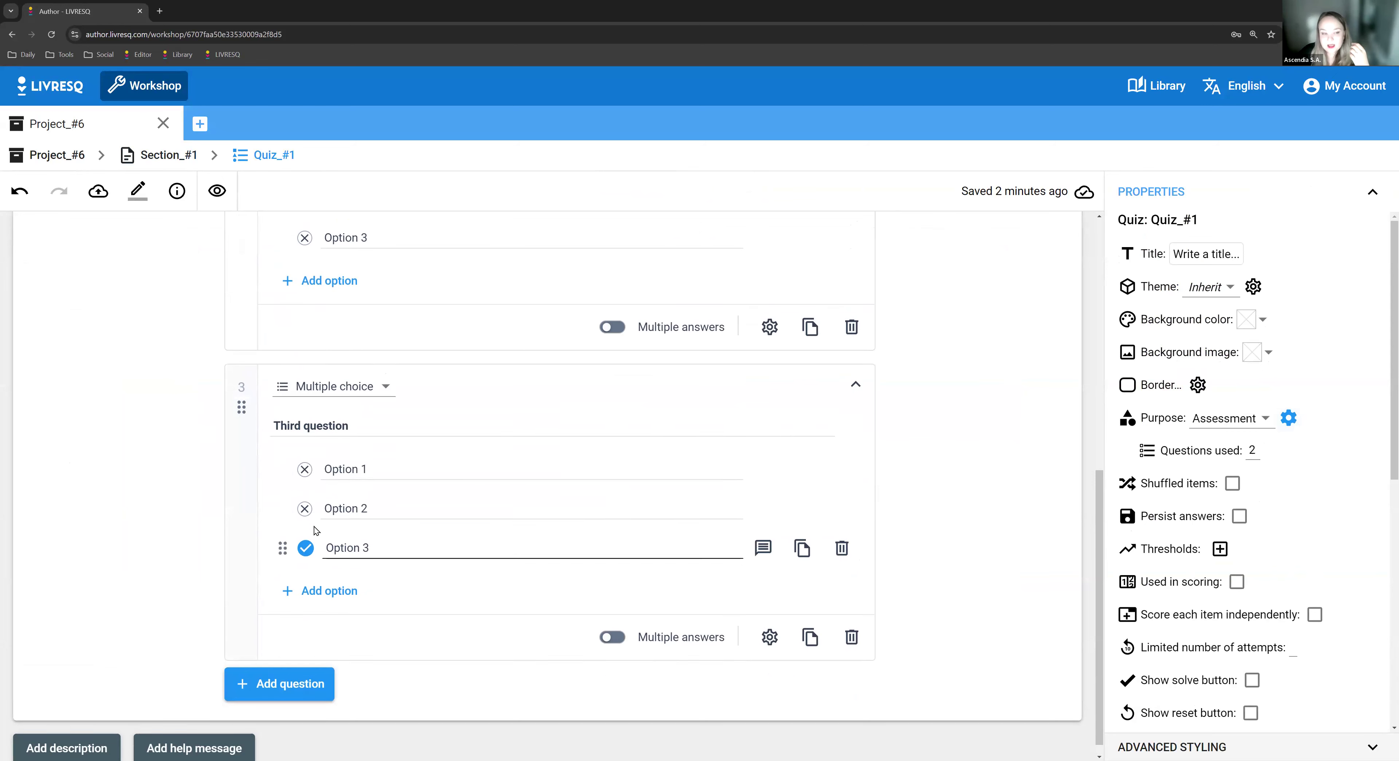
# Return to Section_#1 and add a single-column row with a new quiz element below the existing quiz
pyautogui.click(179, 163)
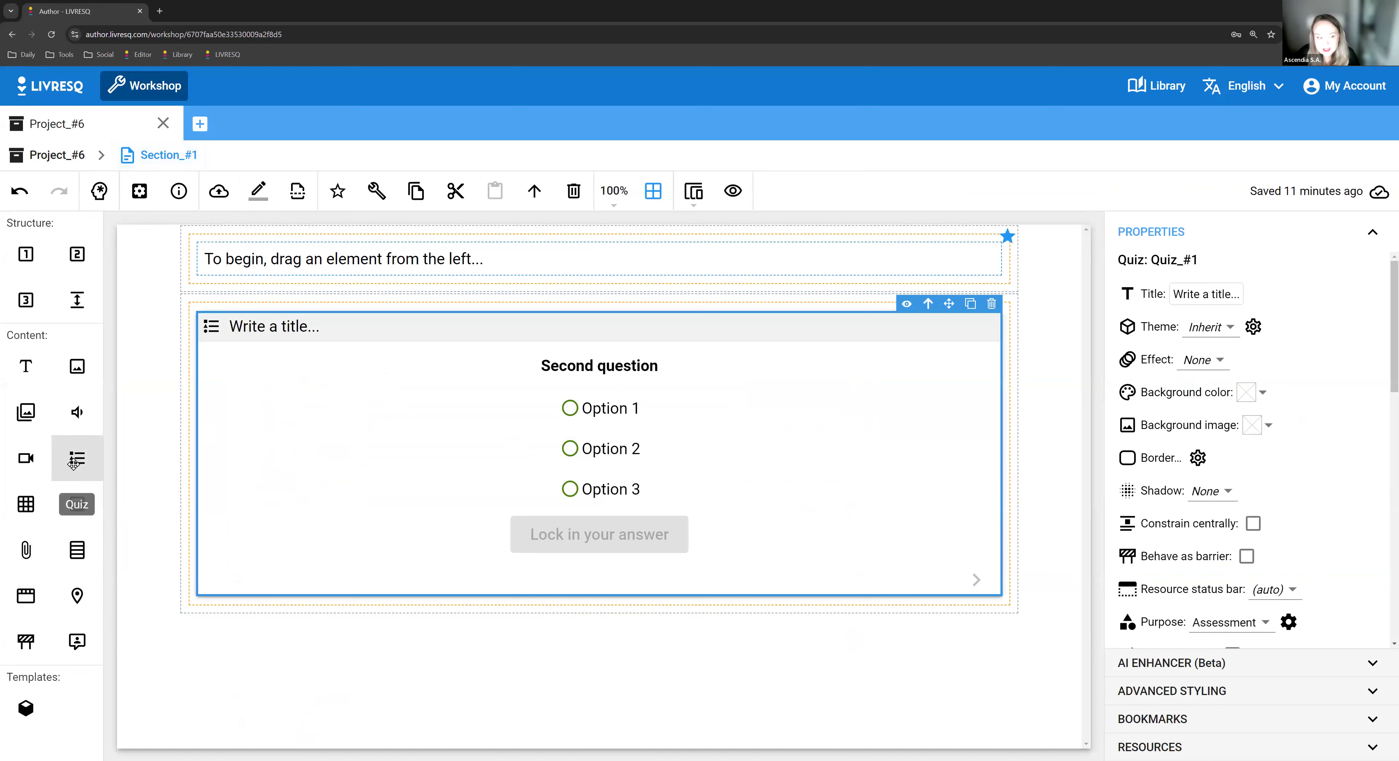
pyautogui.moveTo(26, 253); pyautogui.dragTo(370, 673)
pyautogui.moveTo(77, 458); pyautogui.dragTo(640, 688)
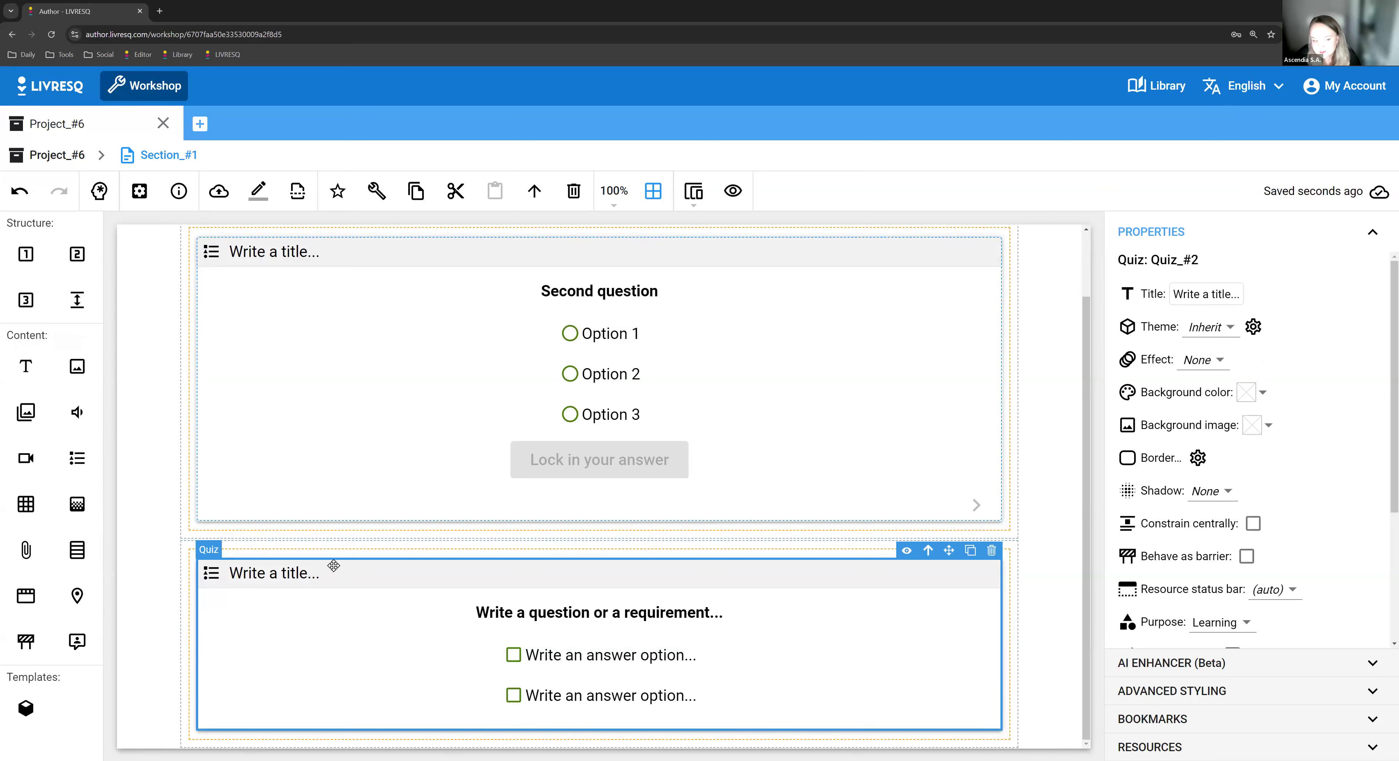
# Open the new quiz for editing and change its first question's type to Drag and drop
pyautogui.doubleClick(358, 646)
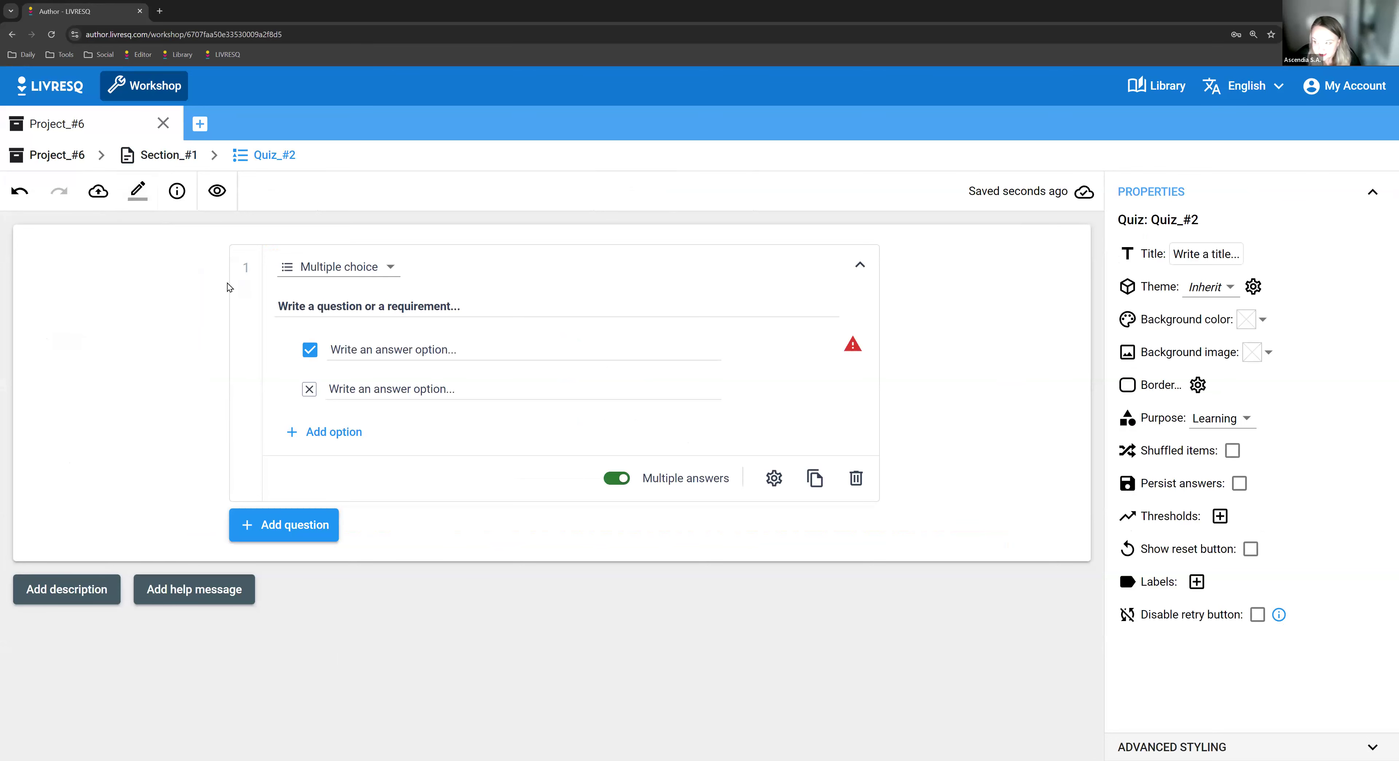
pyautogui.click(363, 262)
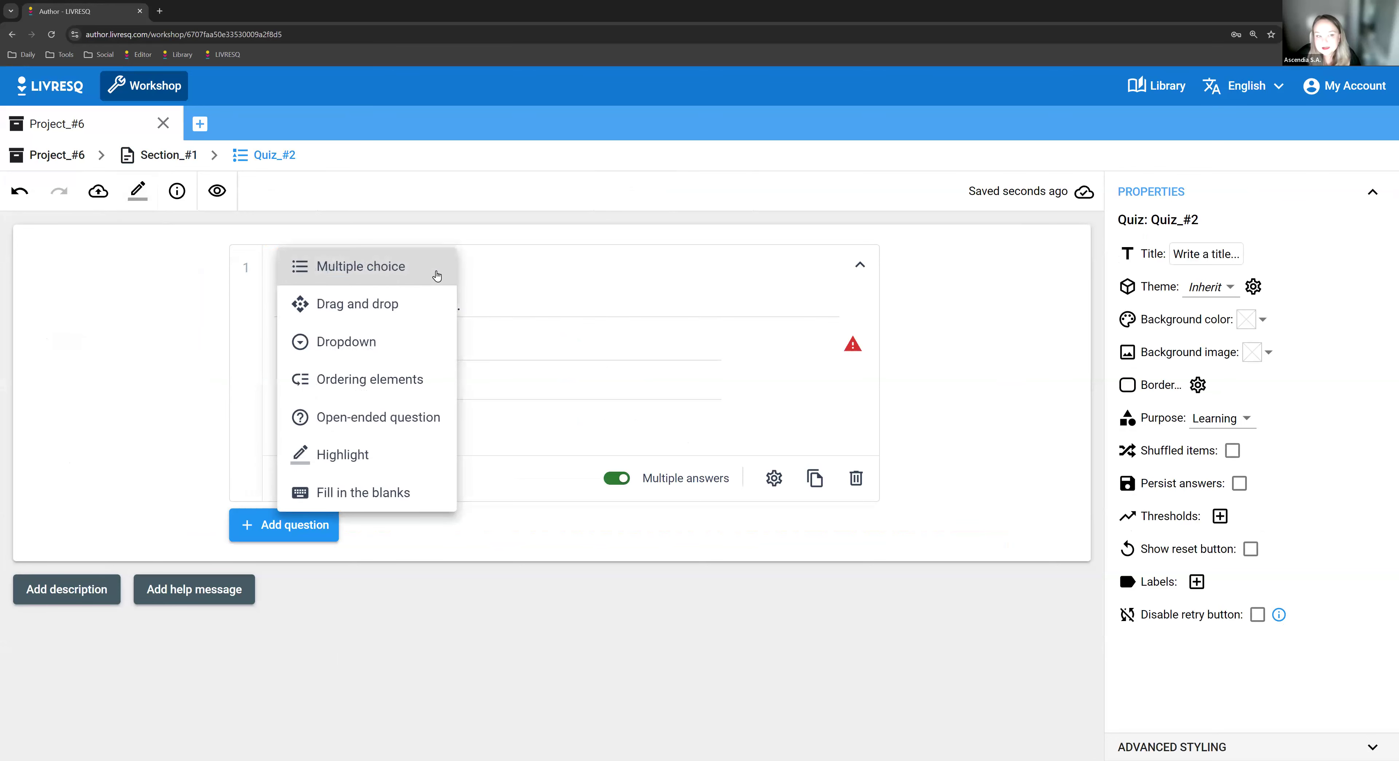
pyautogui.click(408, 310)
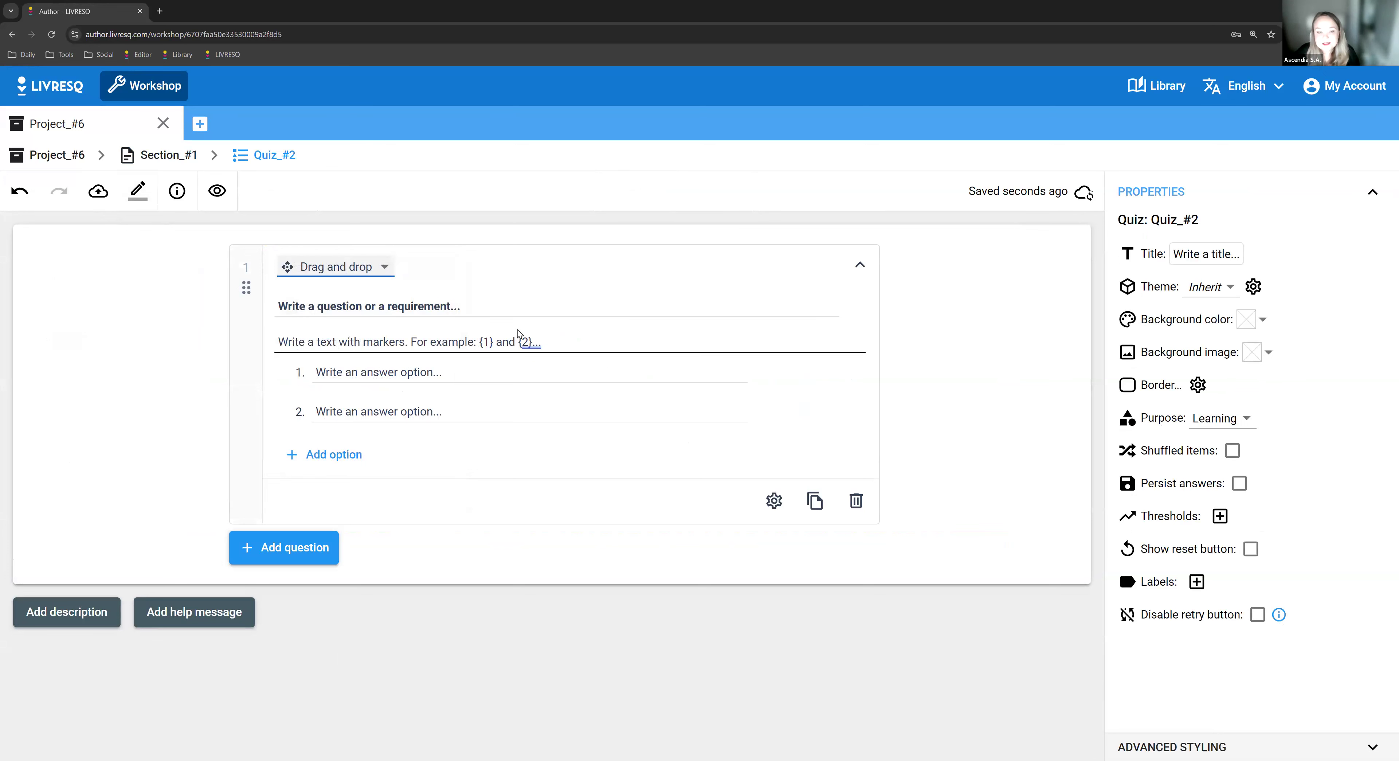
# Try extending the first marker in the sample text to {1,2} so it accepts both options, and remove the addition
pyautogui.click(488, 343)
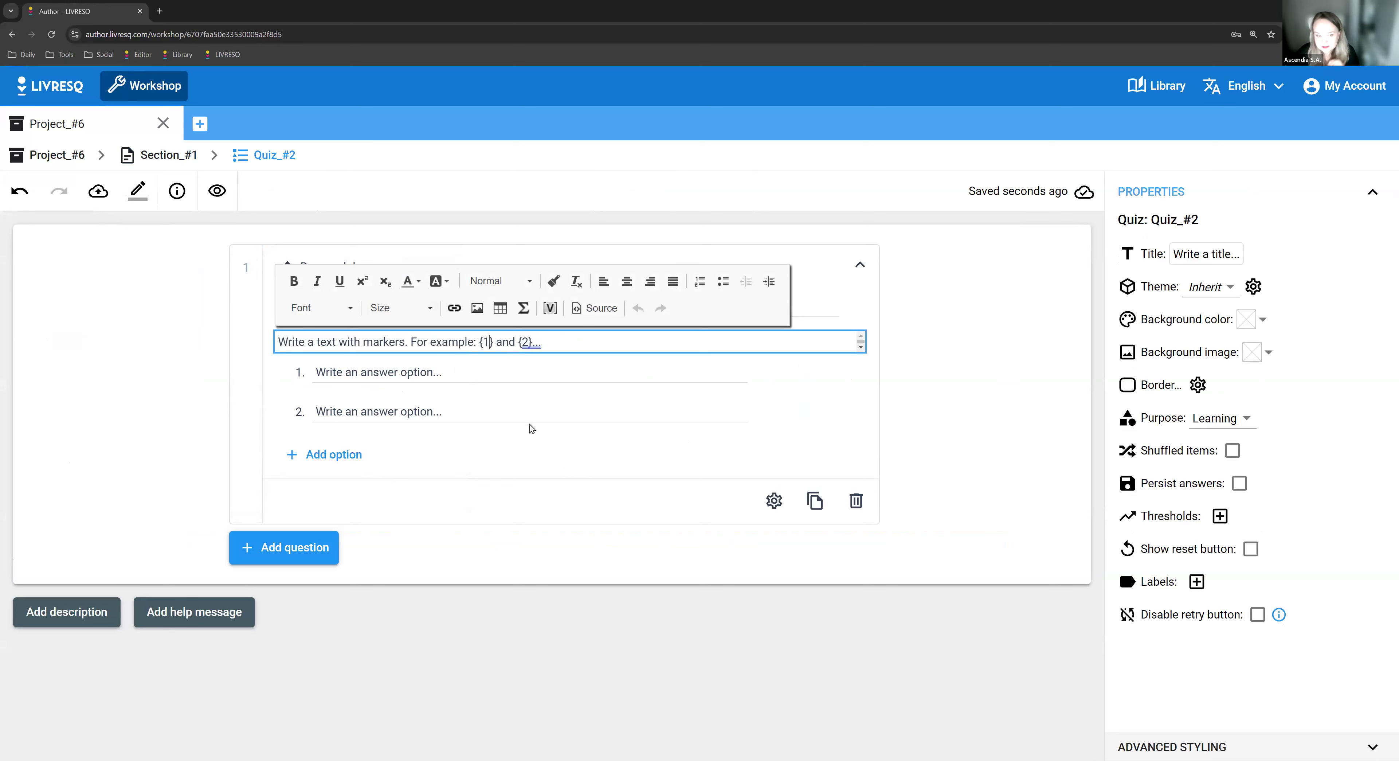
pyautogui.write(',2')
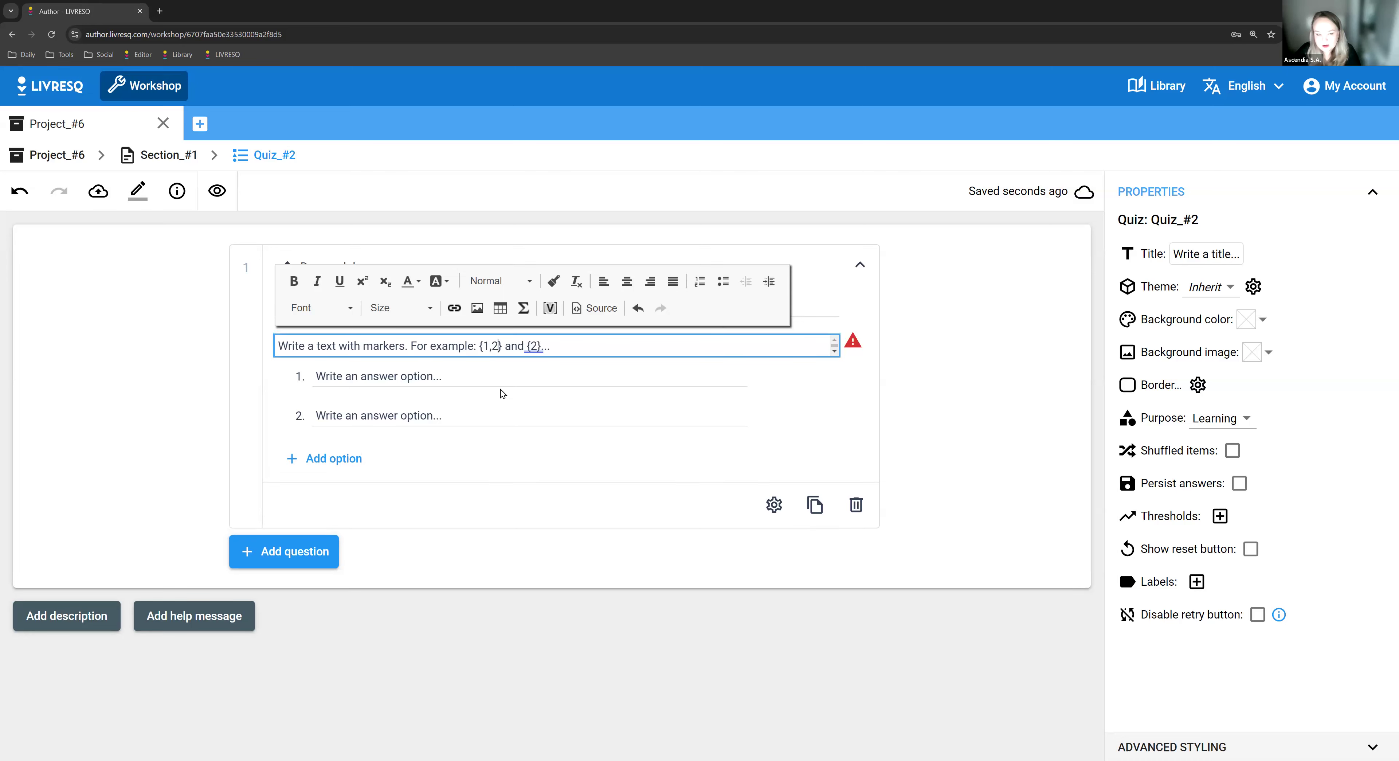
pyautogui.press('BackSpace')
pyautogui.press('BackSpace')
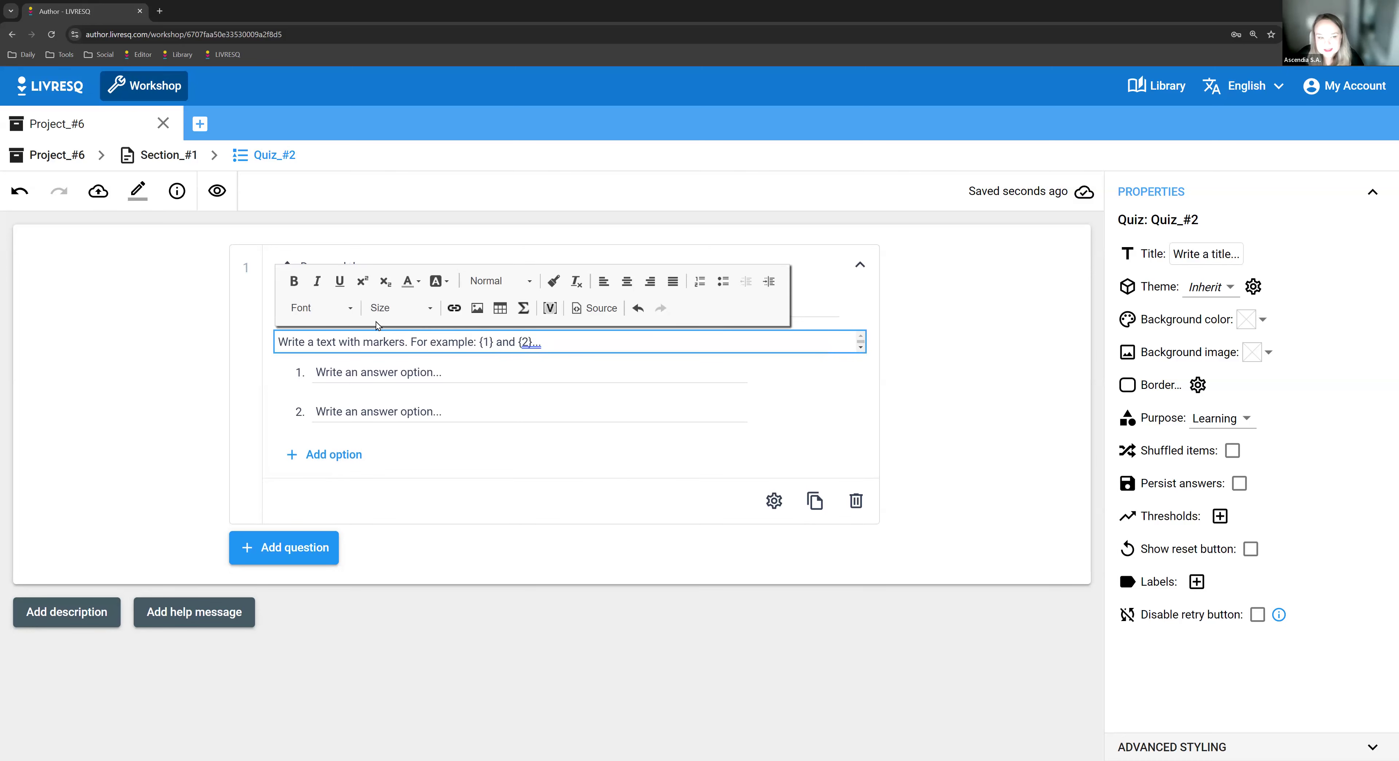
# Replace the sample marker text with "Domestic Animal: {1}" and, on a second line, "Wild Animal: {2}"
pyautogui.tripleClick(370, 346)
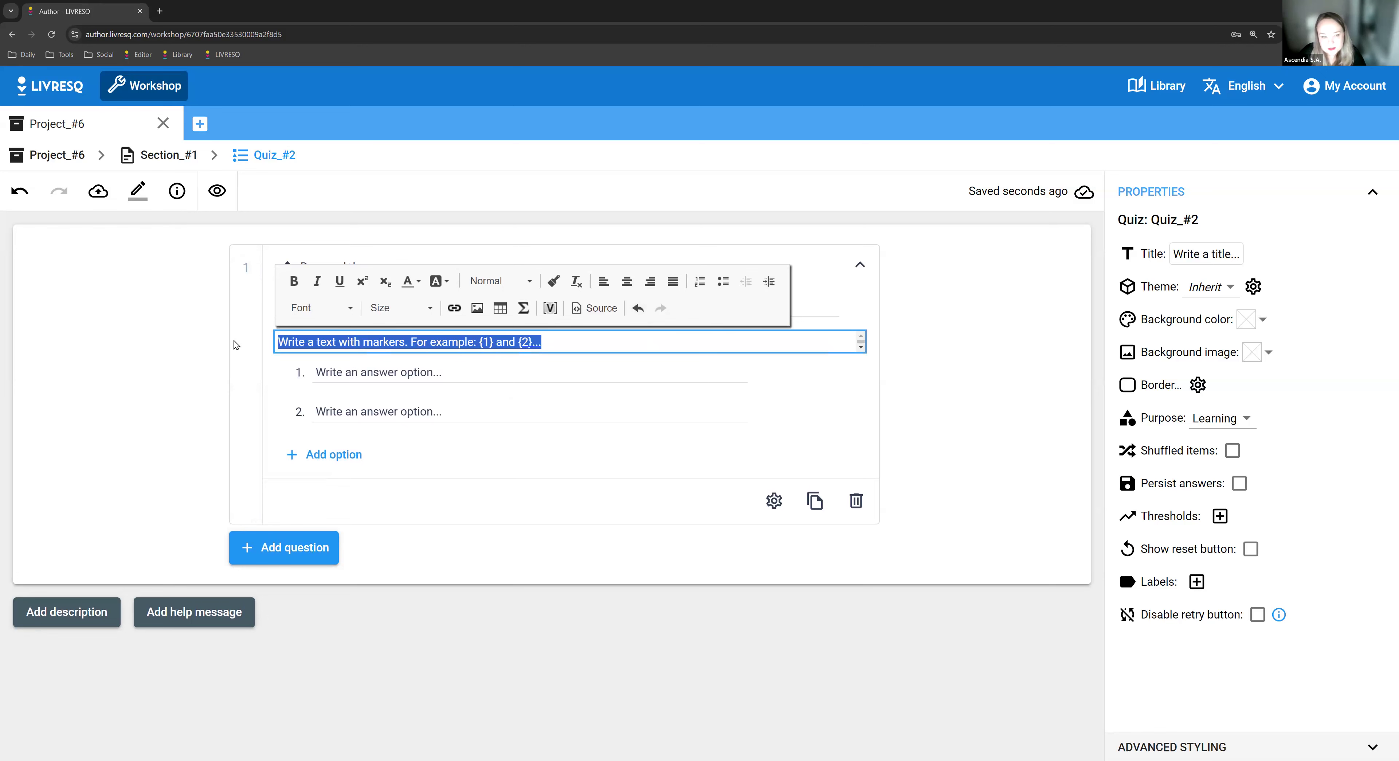
pyautogui.write('Domestic Animal: {1')
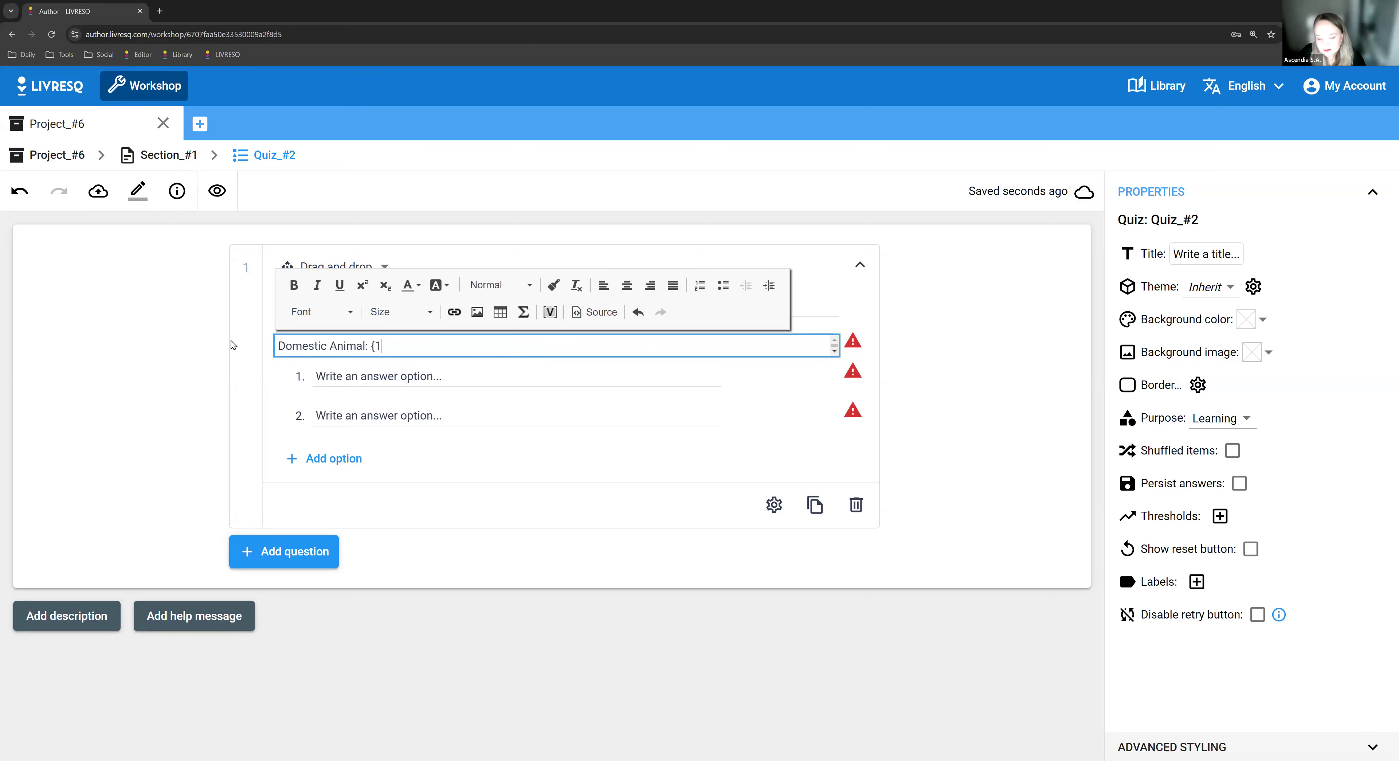
pyautogui.write('}')
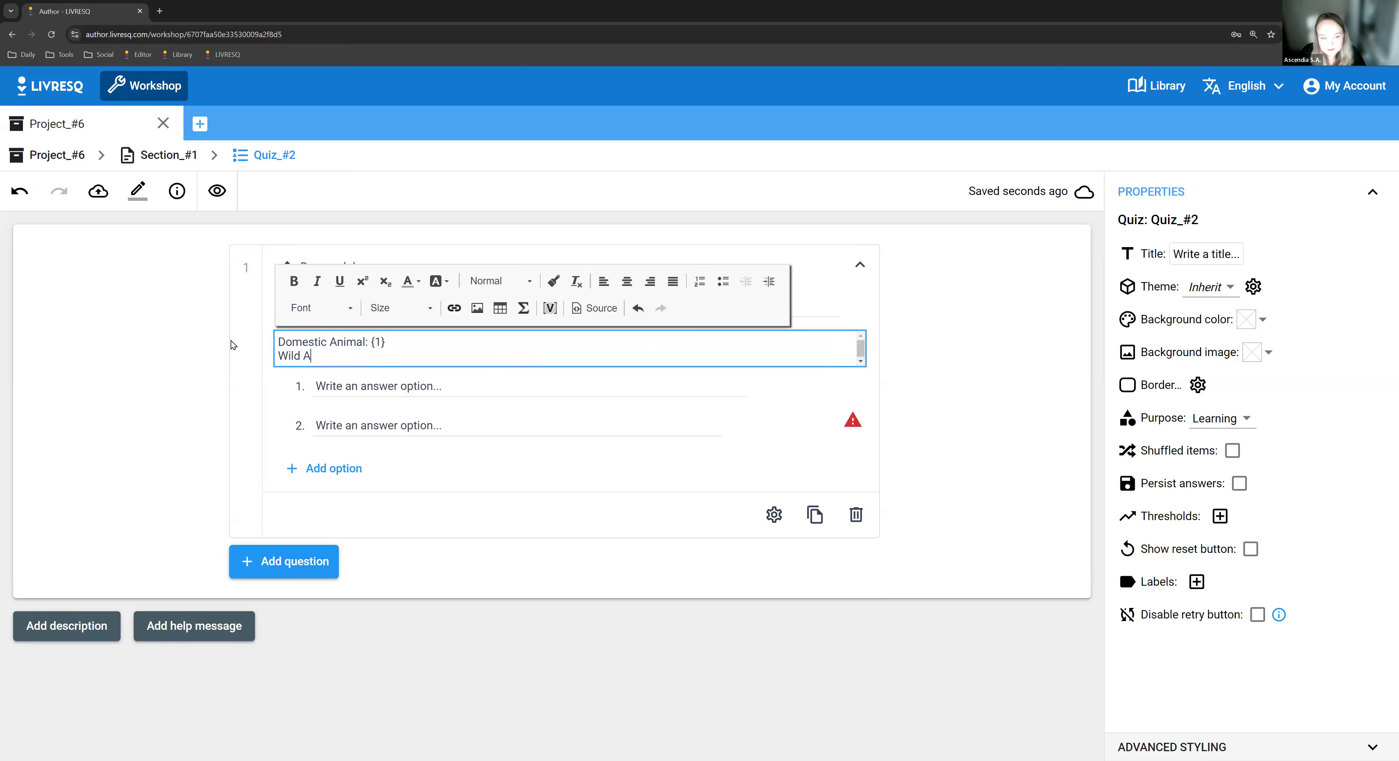
pyautogui.write('" ')
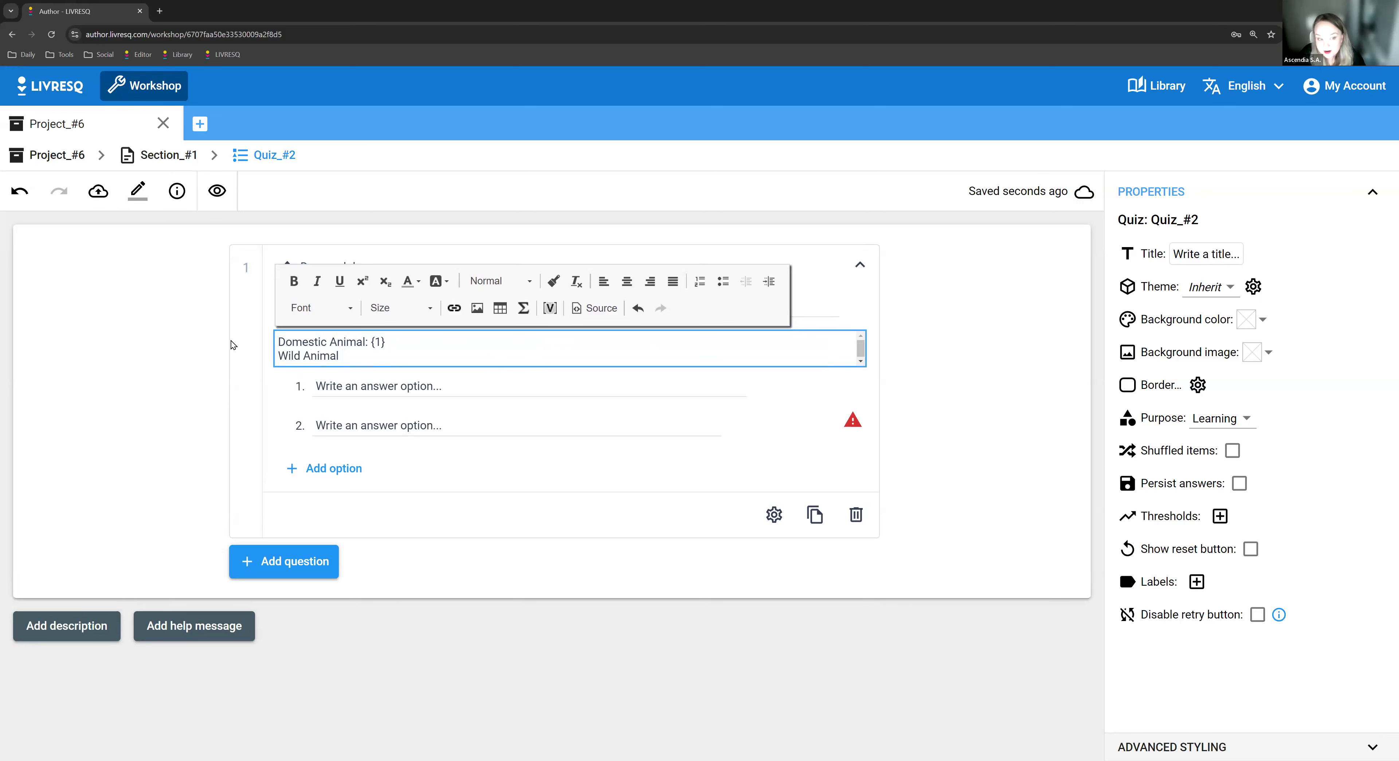
pyautogui.write('{2}')
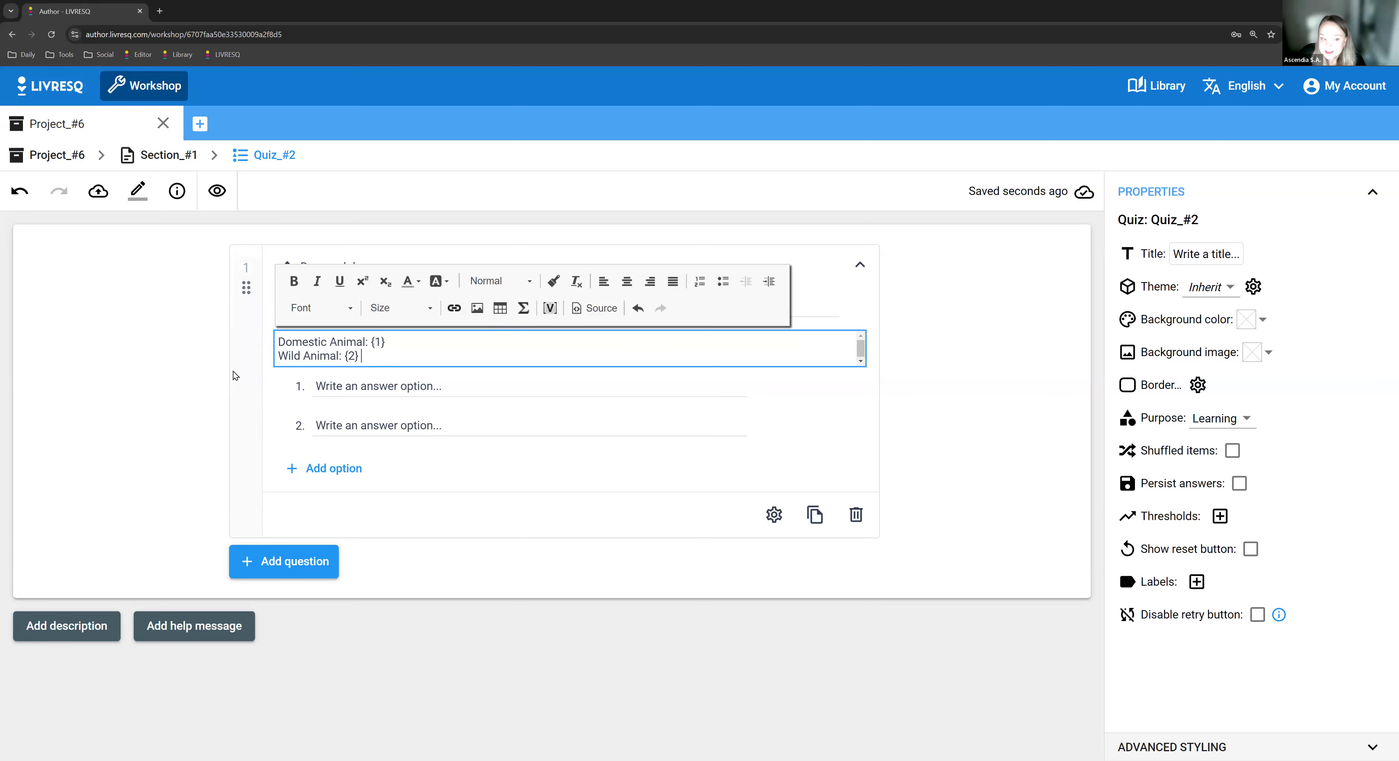
pyautogui.click(276, 405)
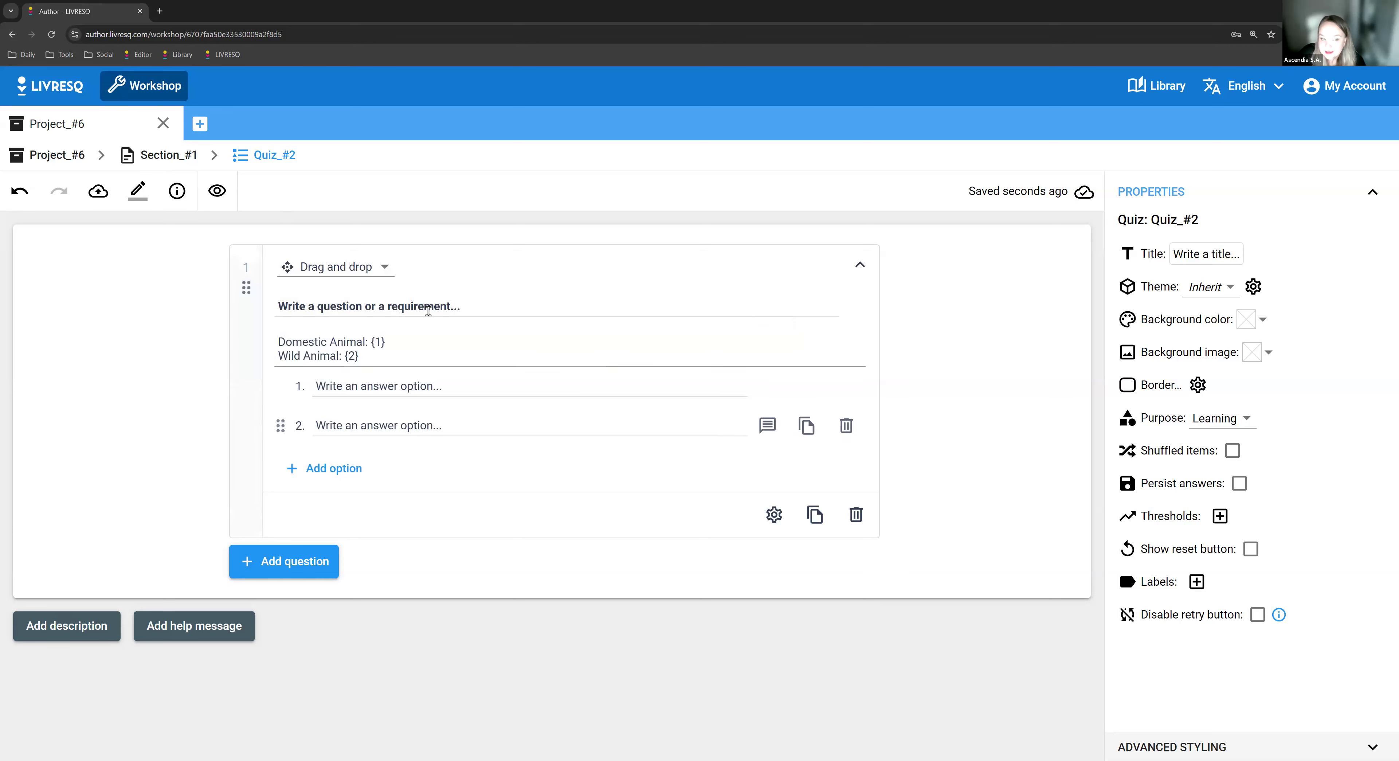
pyautogui.click(470, 360)
pyautogui.click(217, 356)
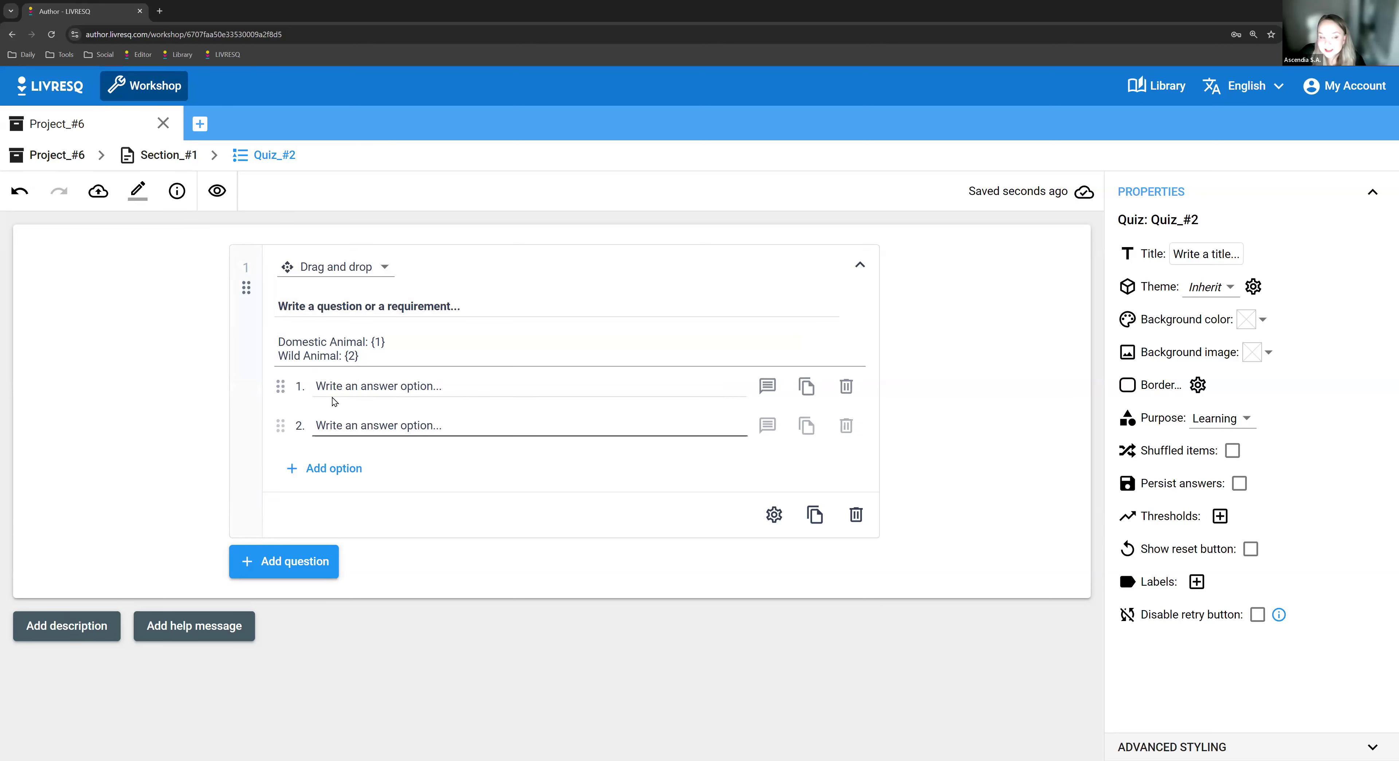
# Set the question's requirement to "Drag and drop the picture into the appropriate space:"
pyautogui.click(472, 304)
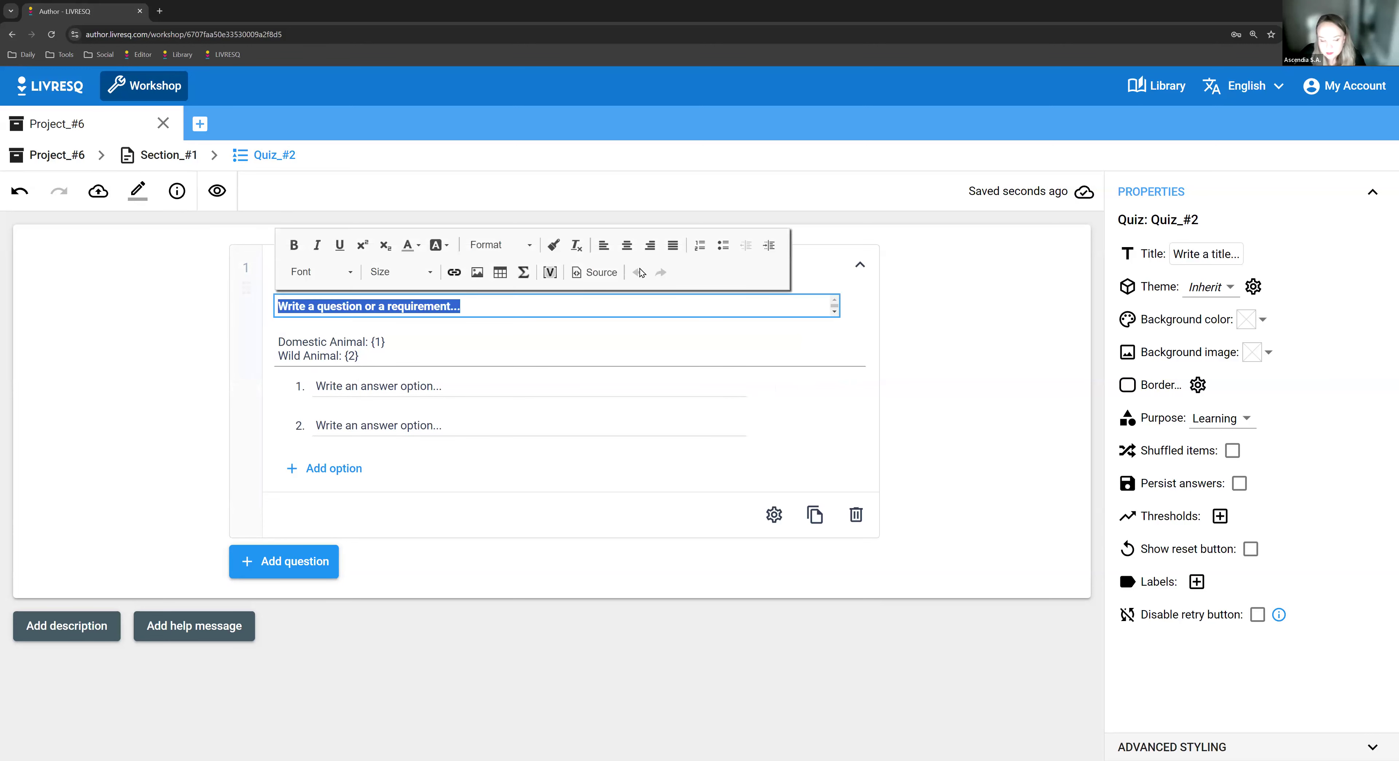
pyautogui.write('Drag and drop the picture')
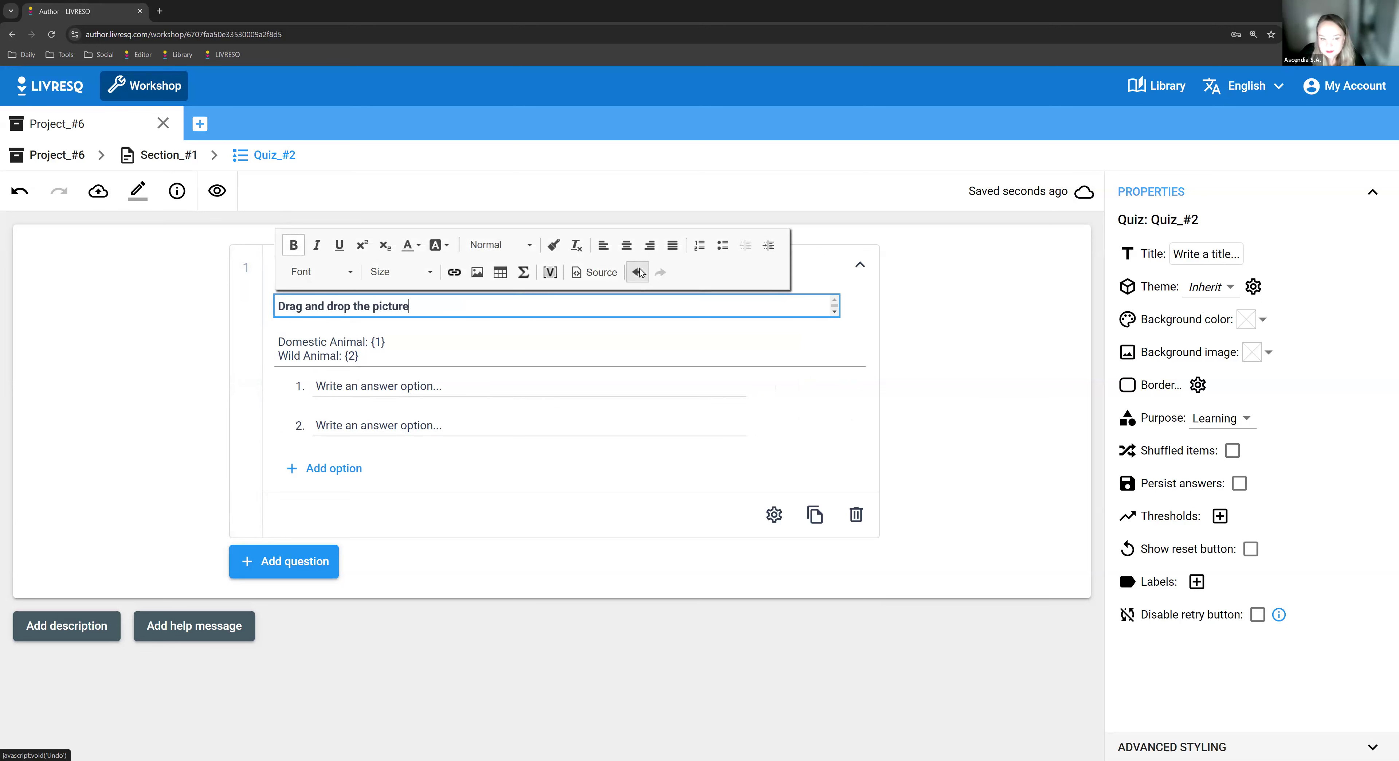
pyautogui.write(' into the aproap')
pyautogui.write('o')
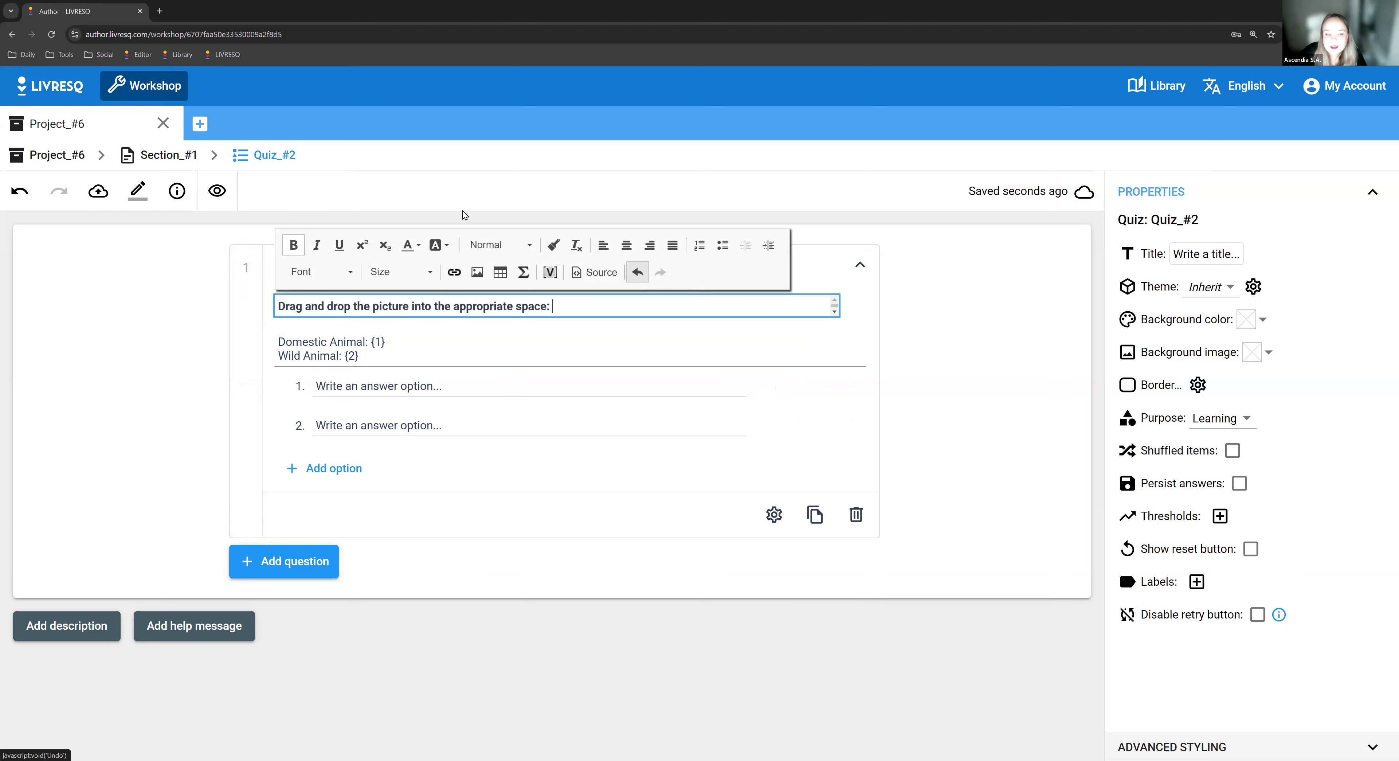
# Replace the first answer option's placeholder text with a stock photo of the corgi on grass, found by searching for "dog"
pyautogui.click(361, 387)
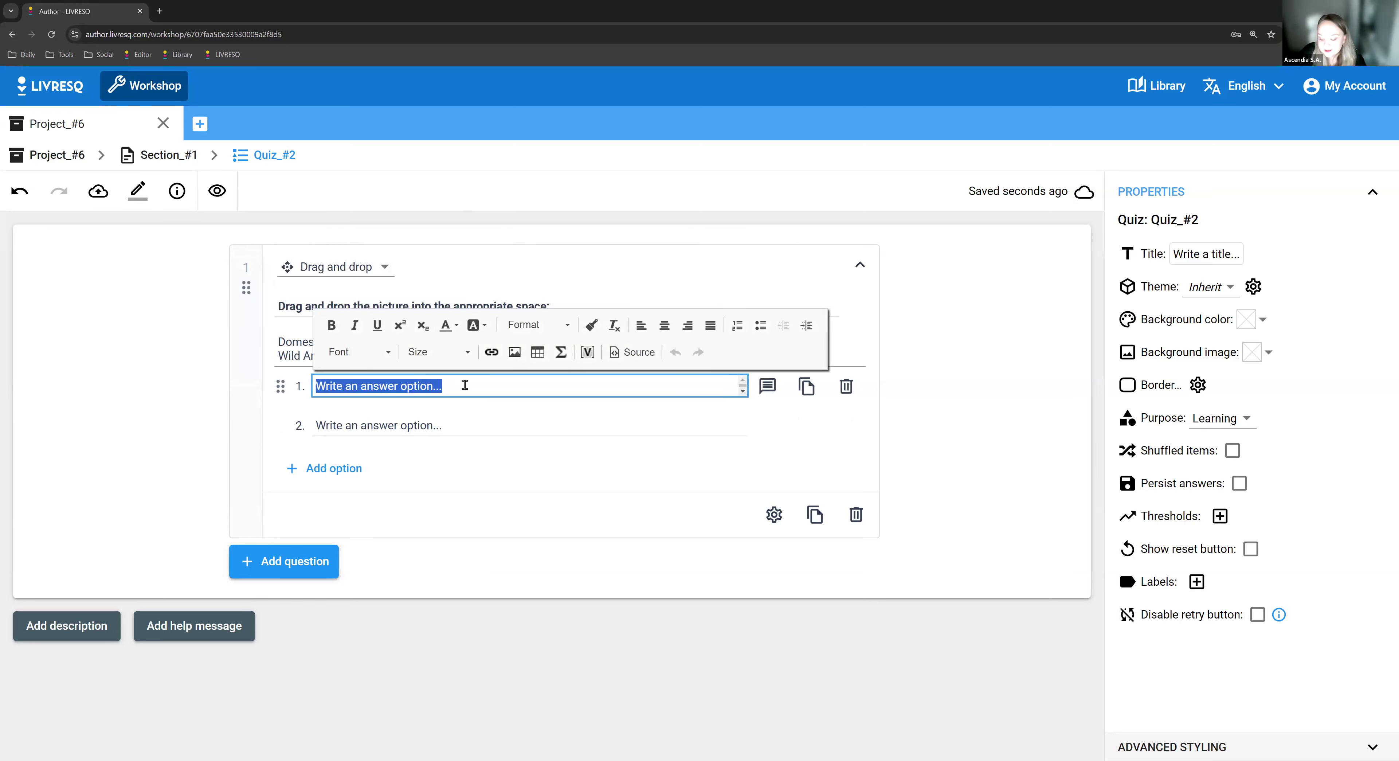
pyautogui.press('BackSpace')
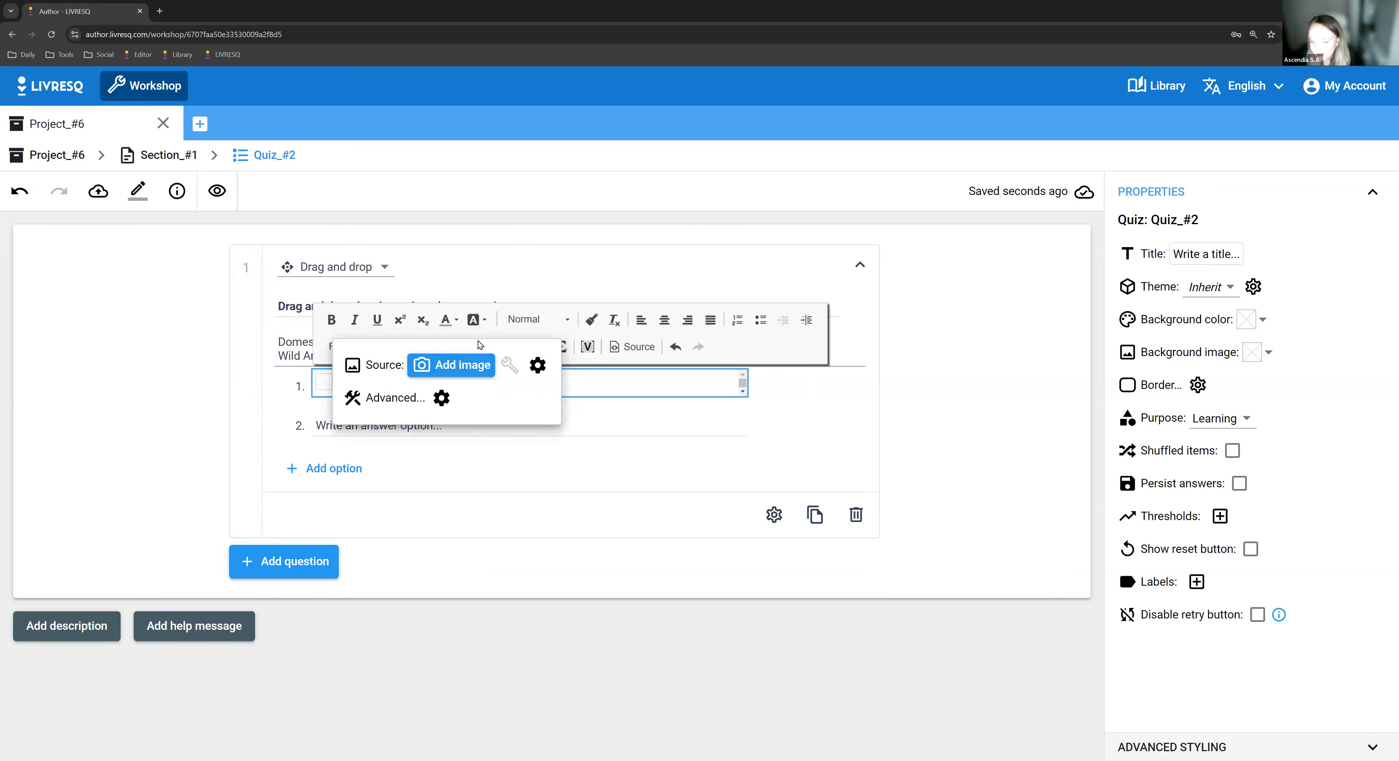
pyautogui.click(466, 365)
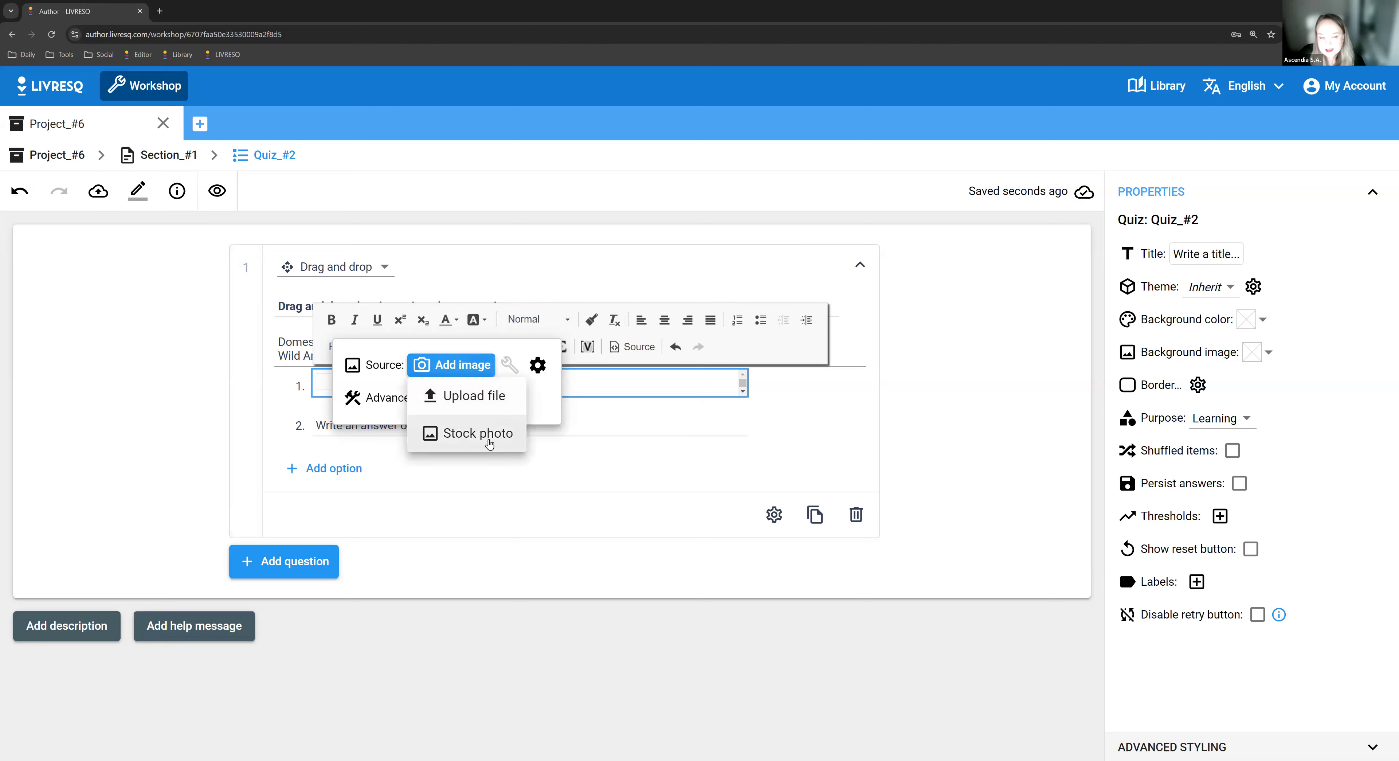
pyautogui.click(489, 443)
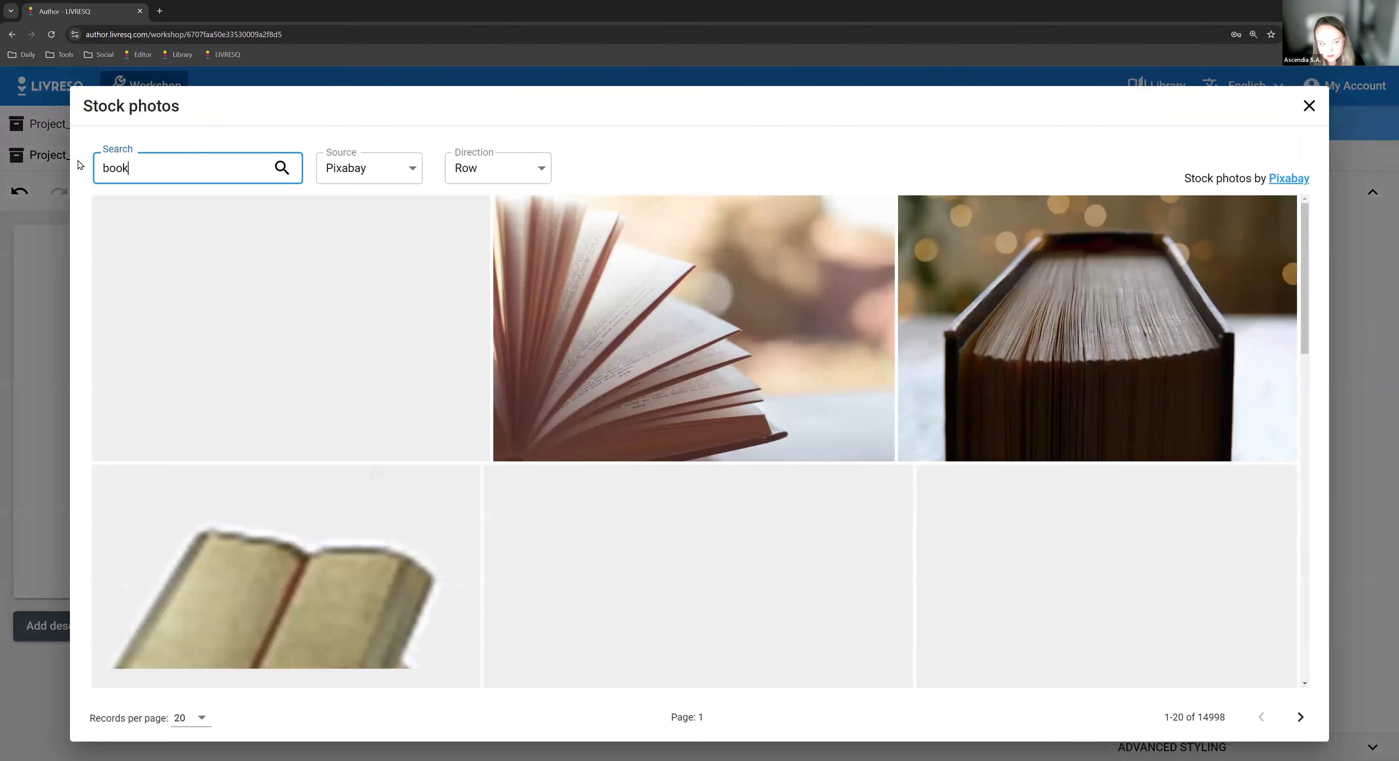
pyautogui.write('dog')
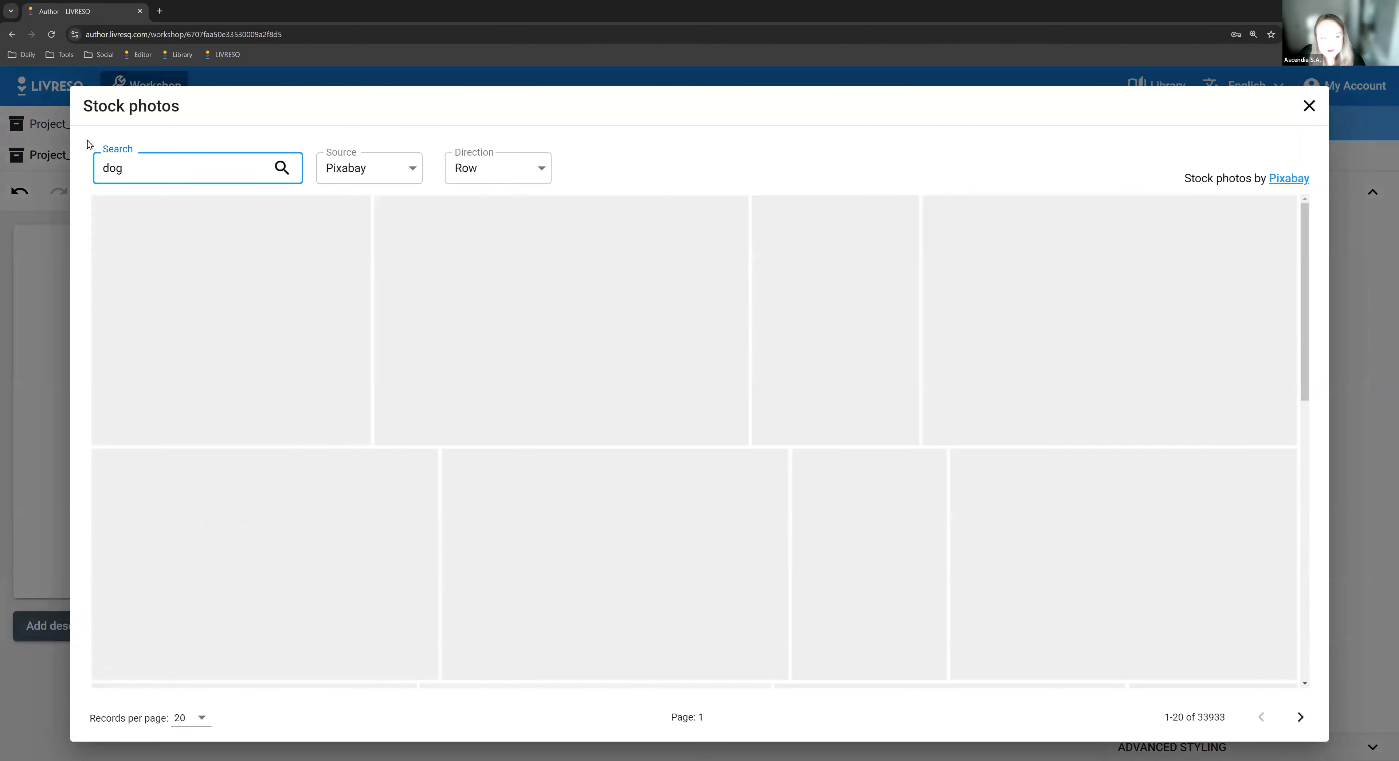
pyautogui.scroll(-2, 795, 424)
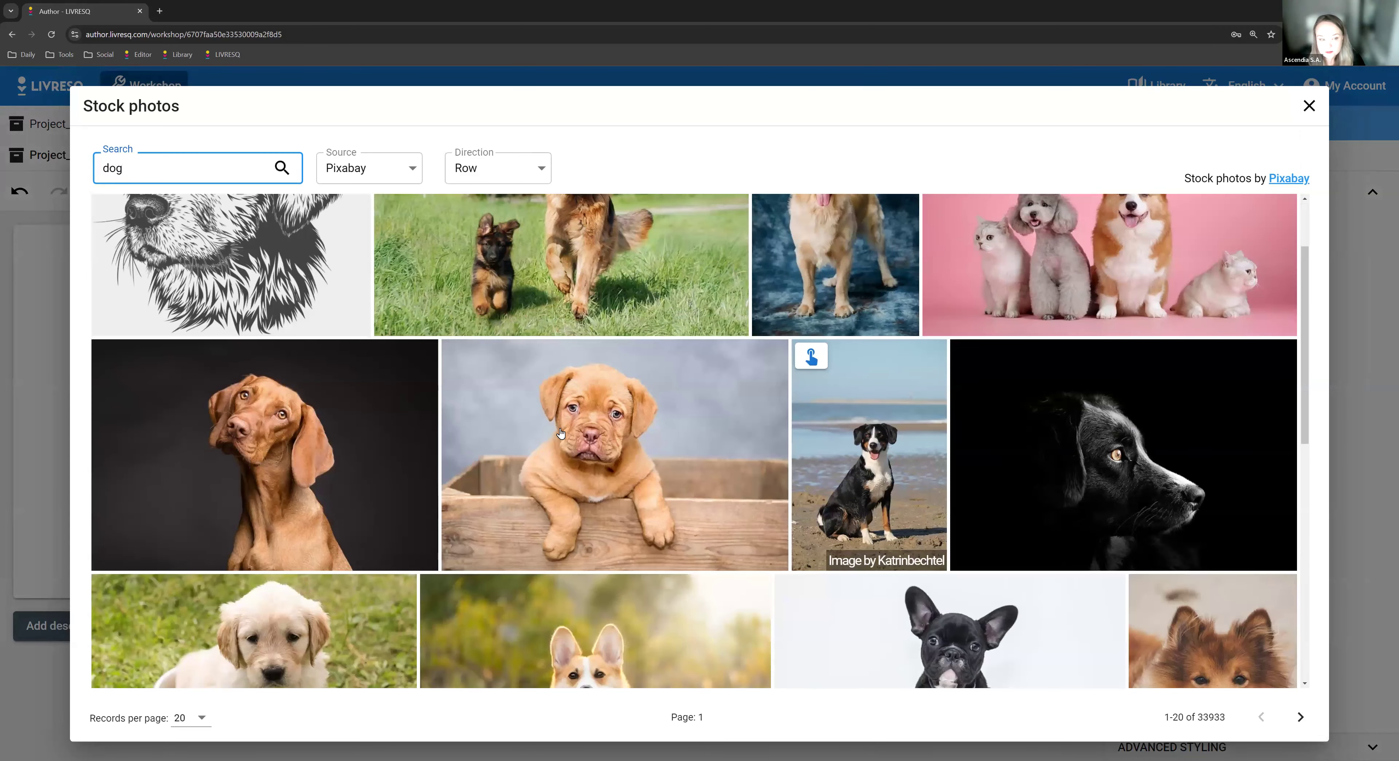
pyautogui.scroll(-2, 267, 367)
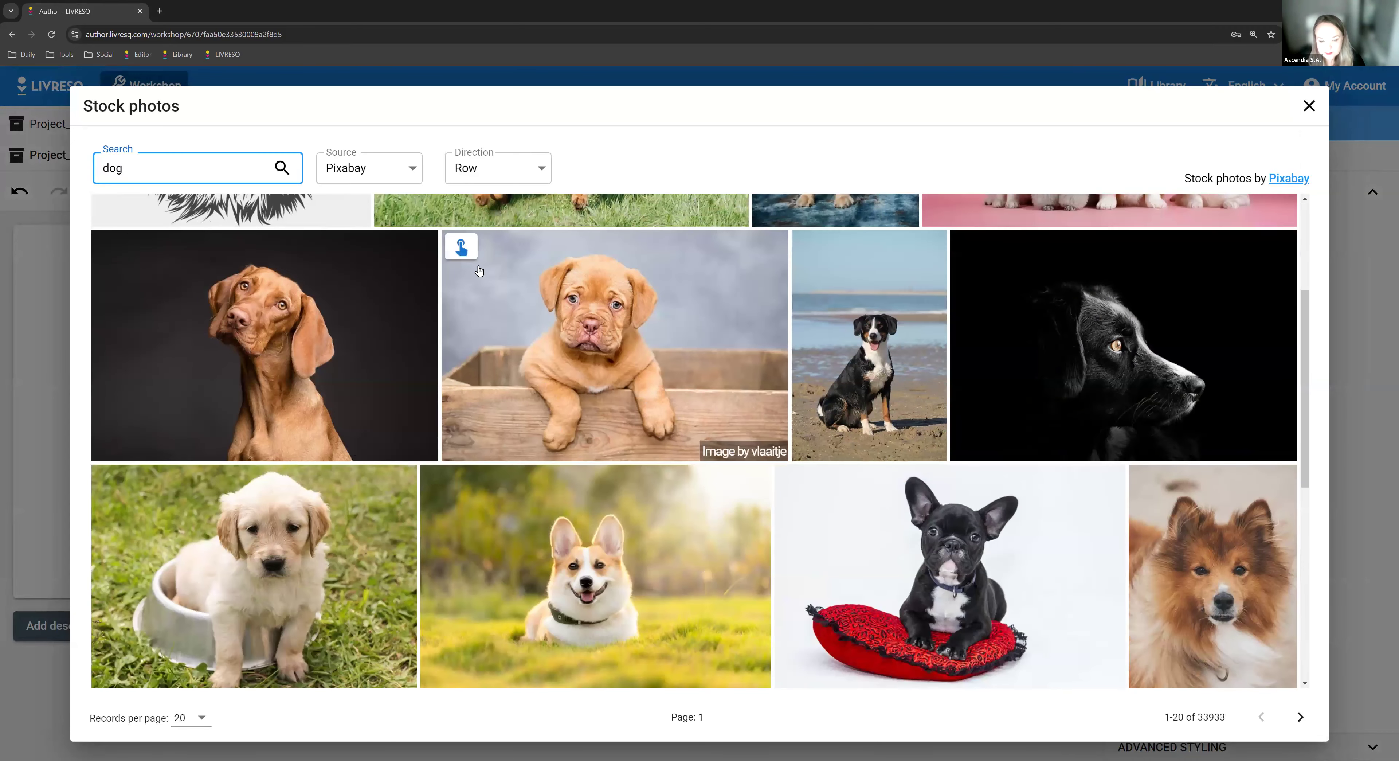
pyautogui.scroll(-2, 488, 340)
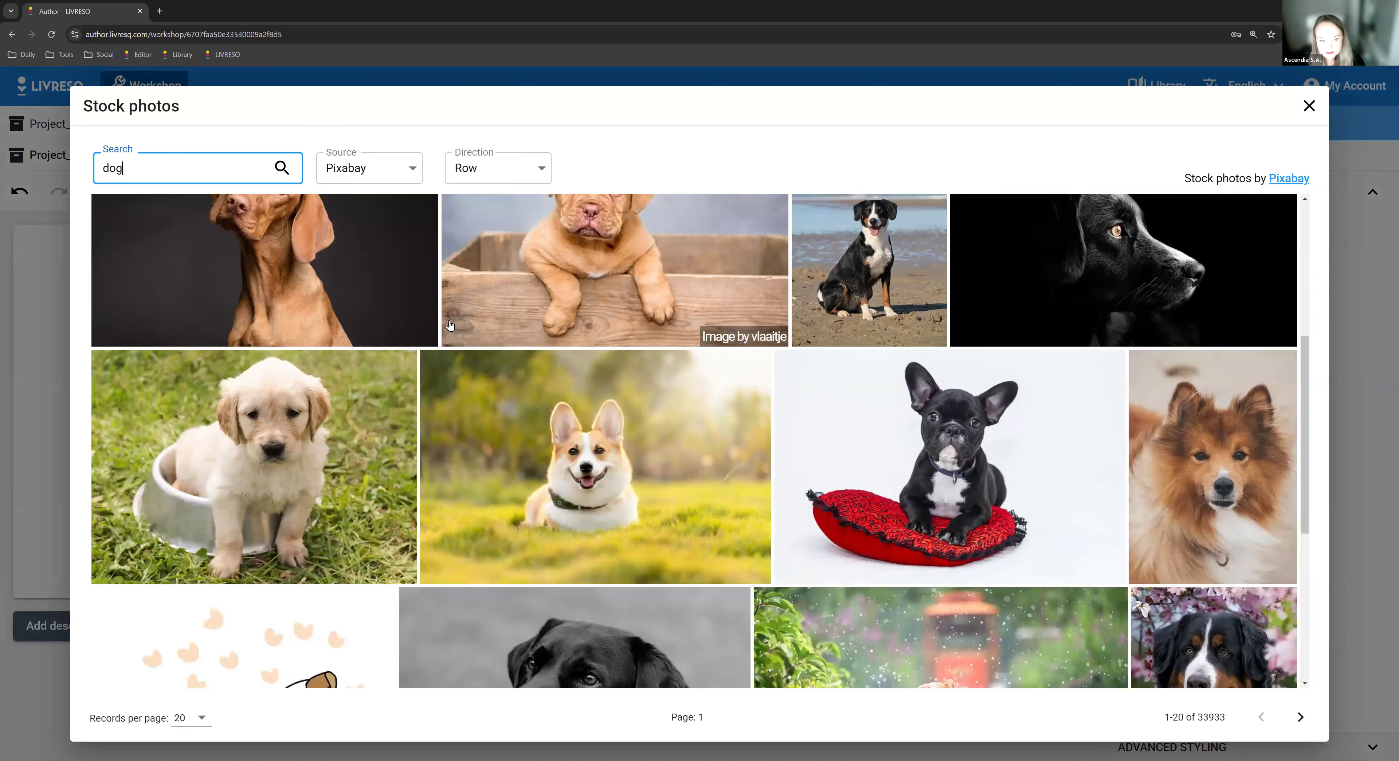
pyautogui.scroll(-1, 477, 387)
pyautogui.click(476, 388)
pyautogui.click(474, 389)
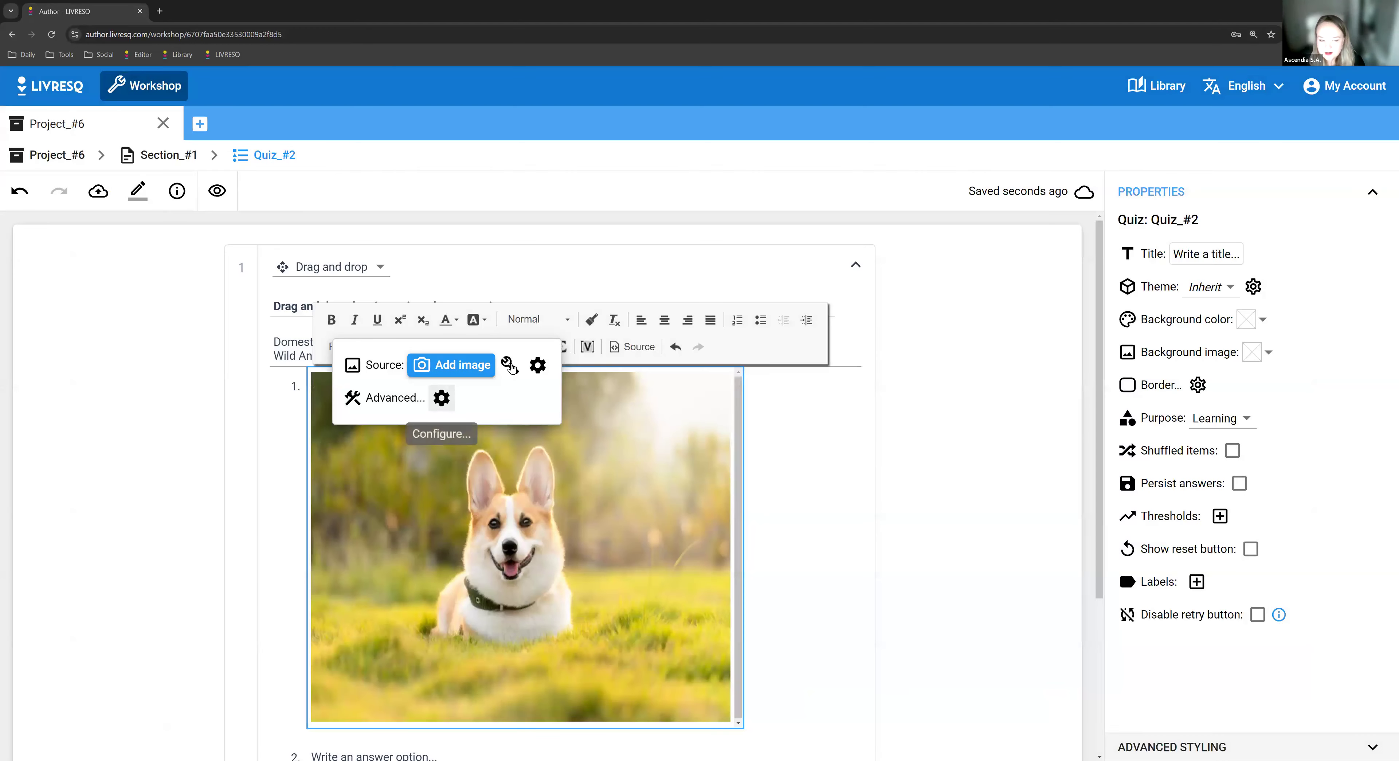
# Set the dog image's width to 200 px with its aspect ratio kept
pyautogui.click(509, 367)
pyautogui.click(442, 429)
pyautogui.click(444, 508)
pyautogui.hotkey('ctrl', 'a')
pyautogui.write('200')
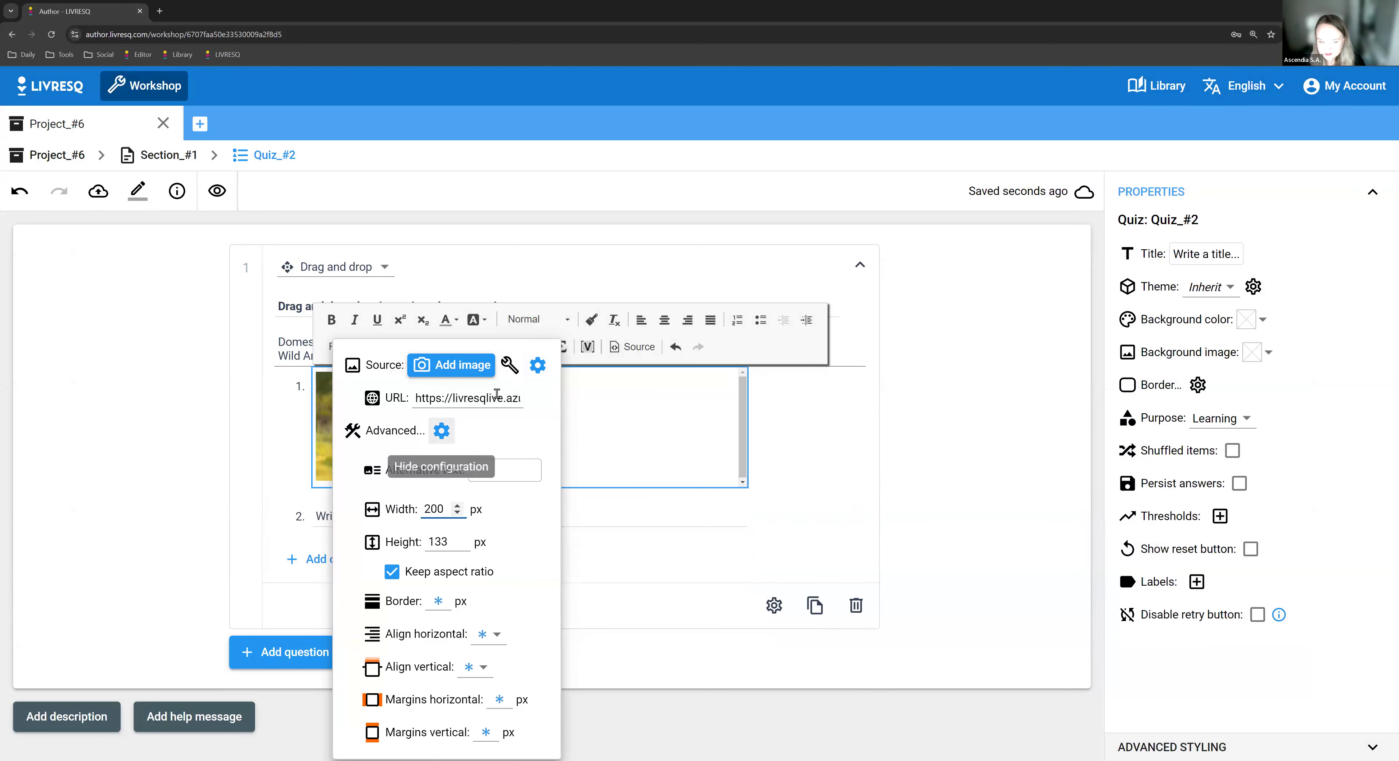
pyautogui.click(658, 426)
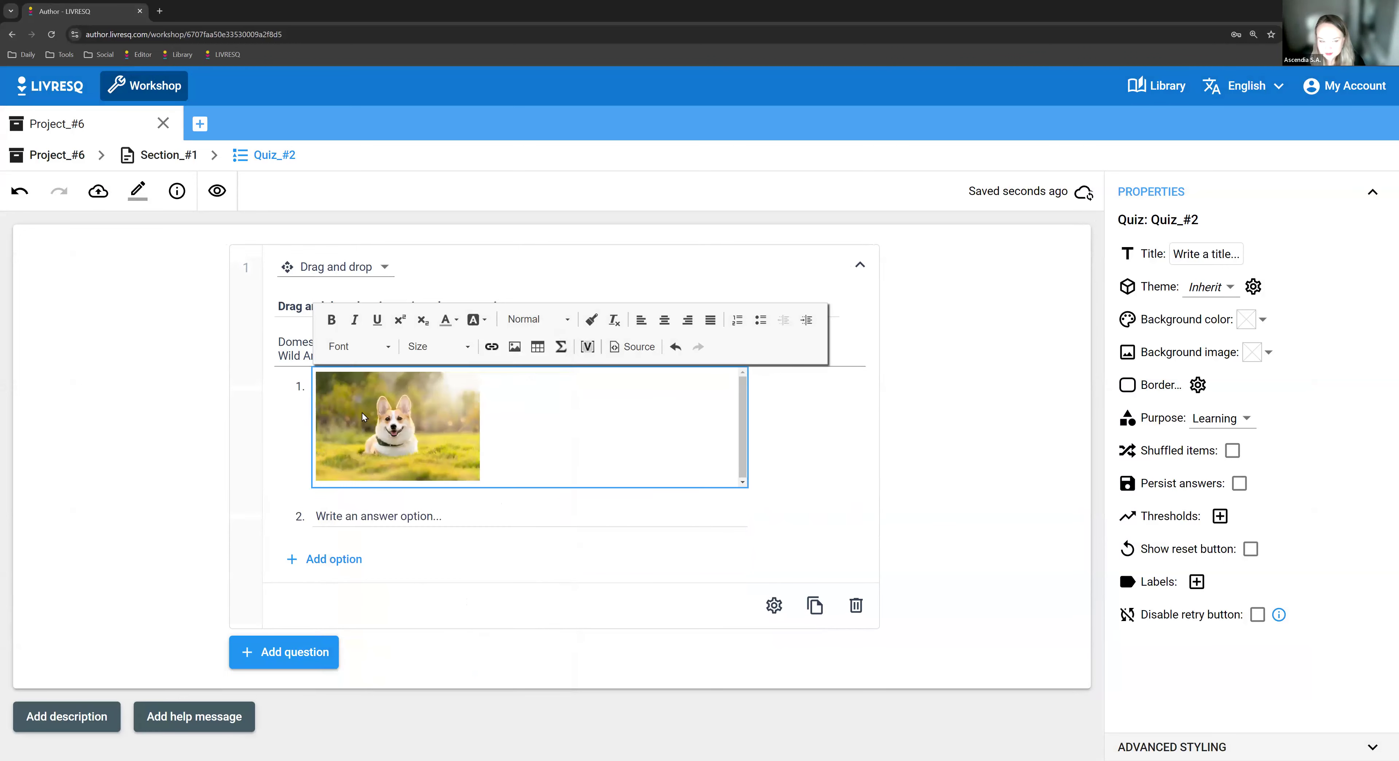
# Replace the second option's placeholder with the medium (640 x 453) stock photo of the white wolf beside the tree, searching for "wolf"
pyautogui.click(400, 516)
pyautogui.press('BackSpace')
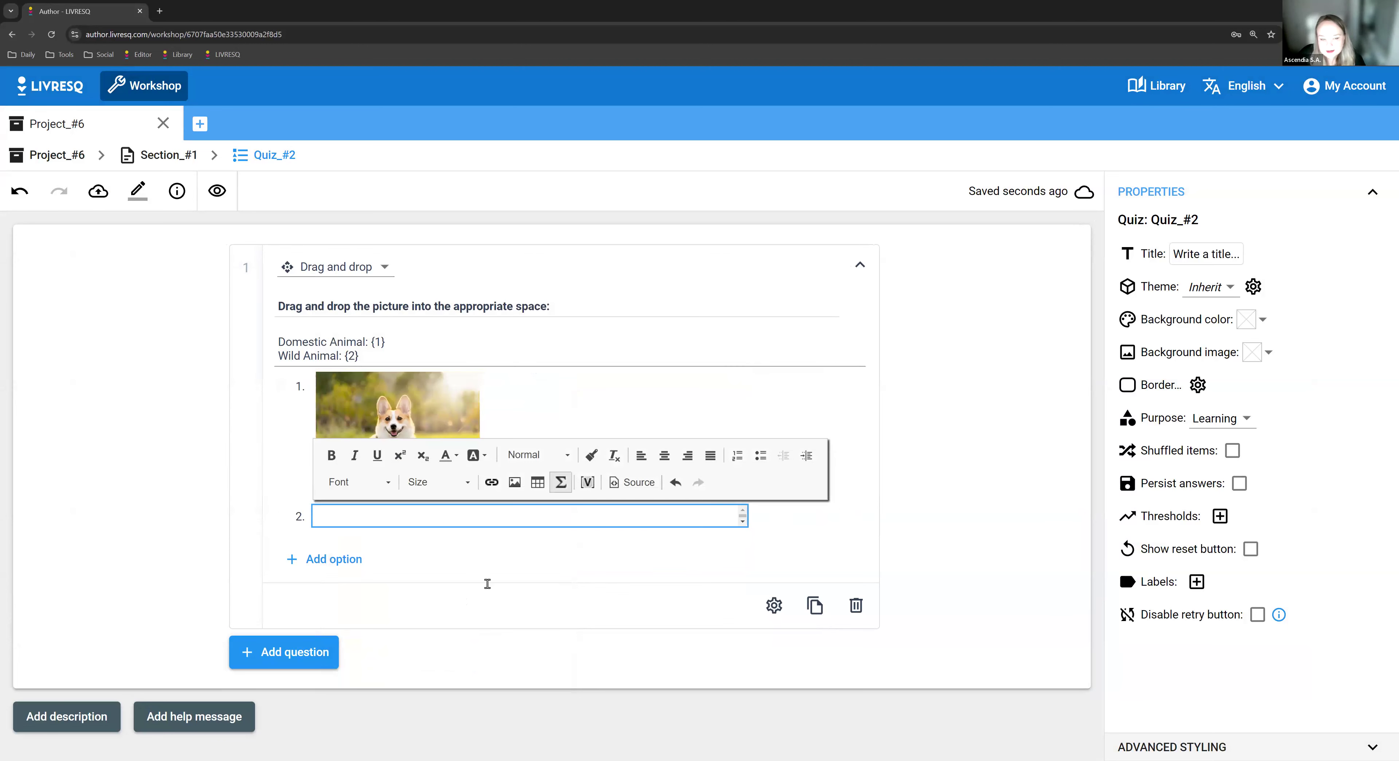
pyautogui.click(514, 482)
pyautogui.click(452, 328)
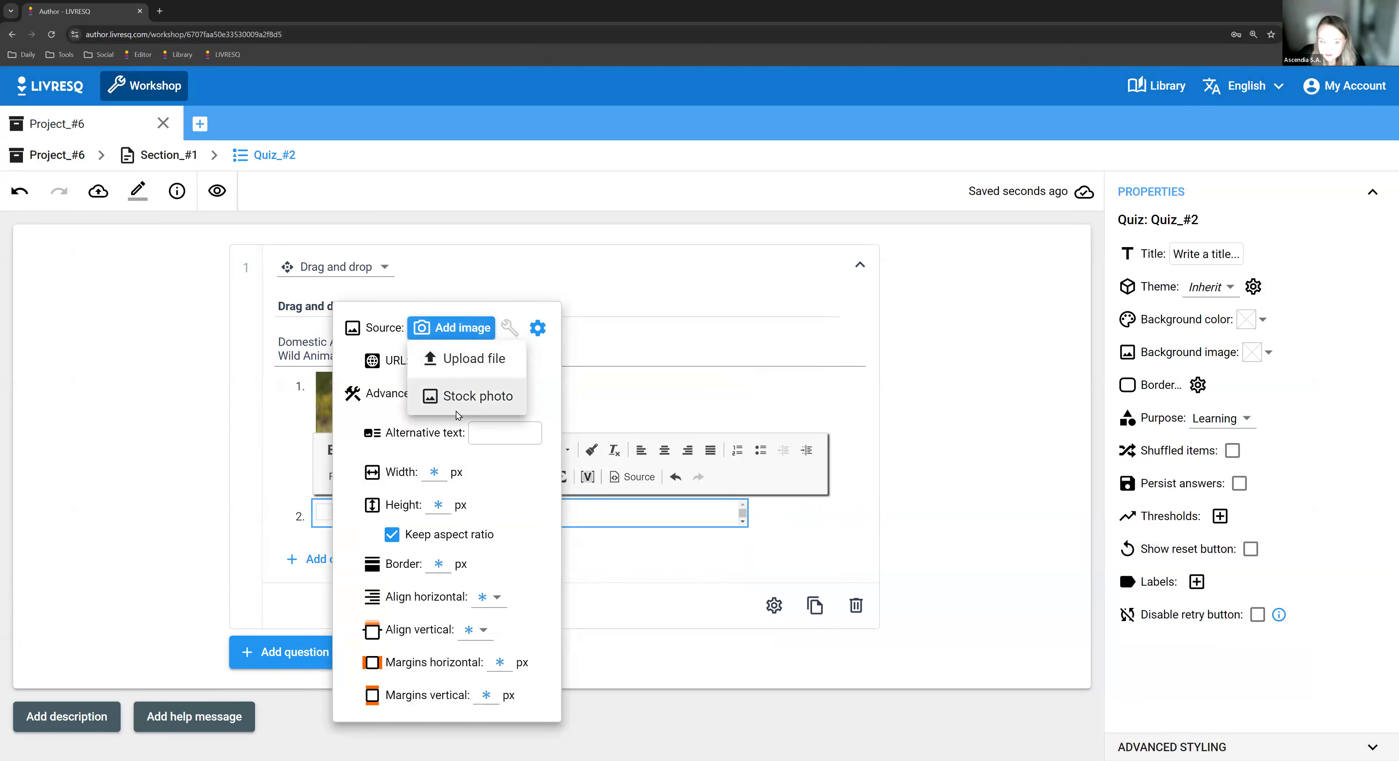
pyautogui.click(459, 404)
pyautogui.write('wolf')
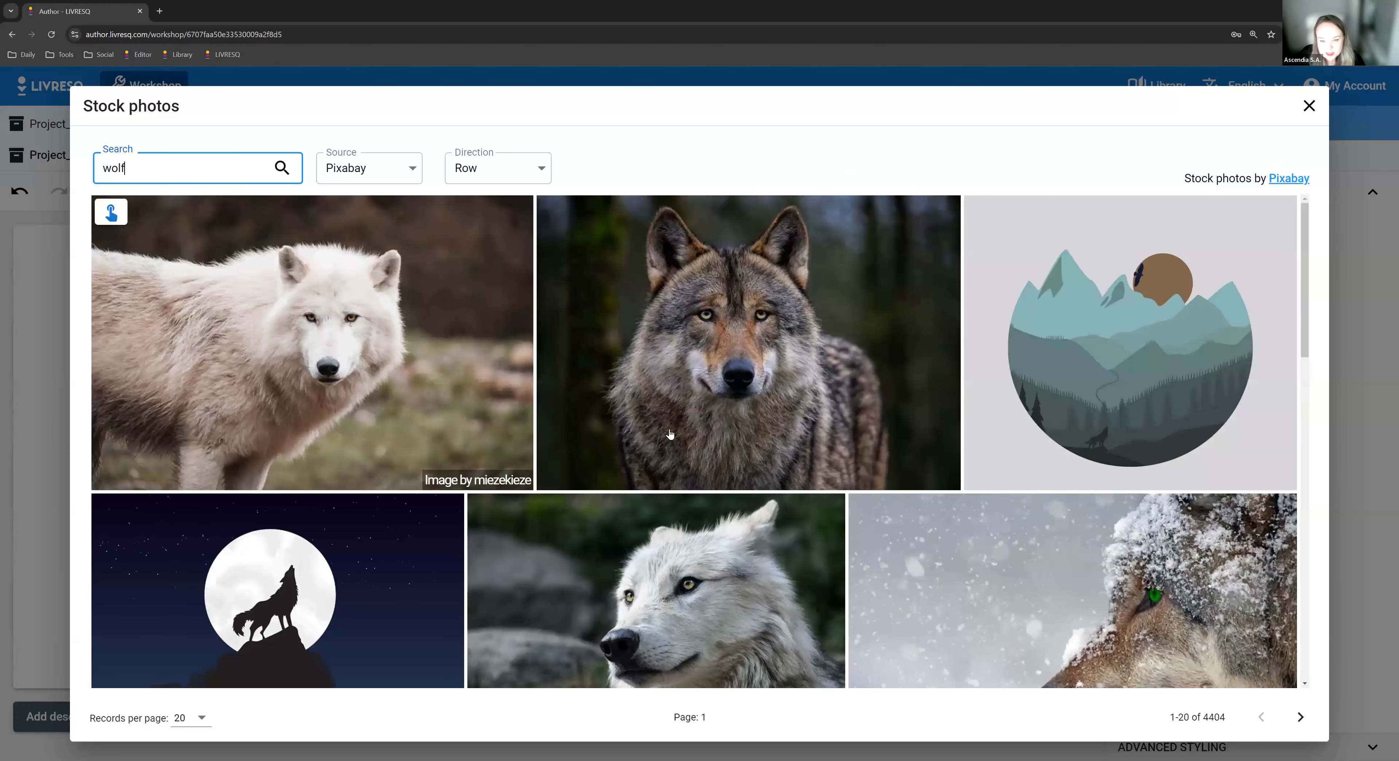
pyautogui.scroll(-6, 670, 434)
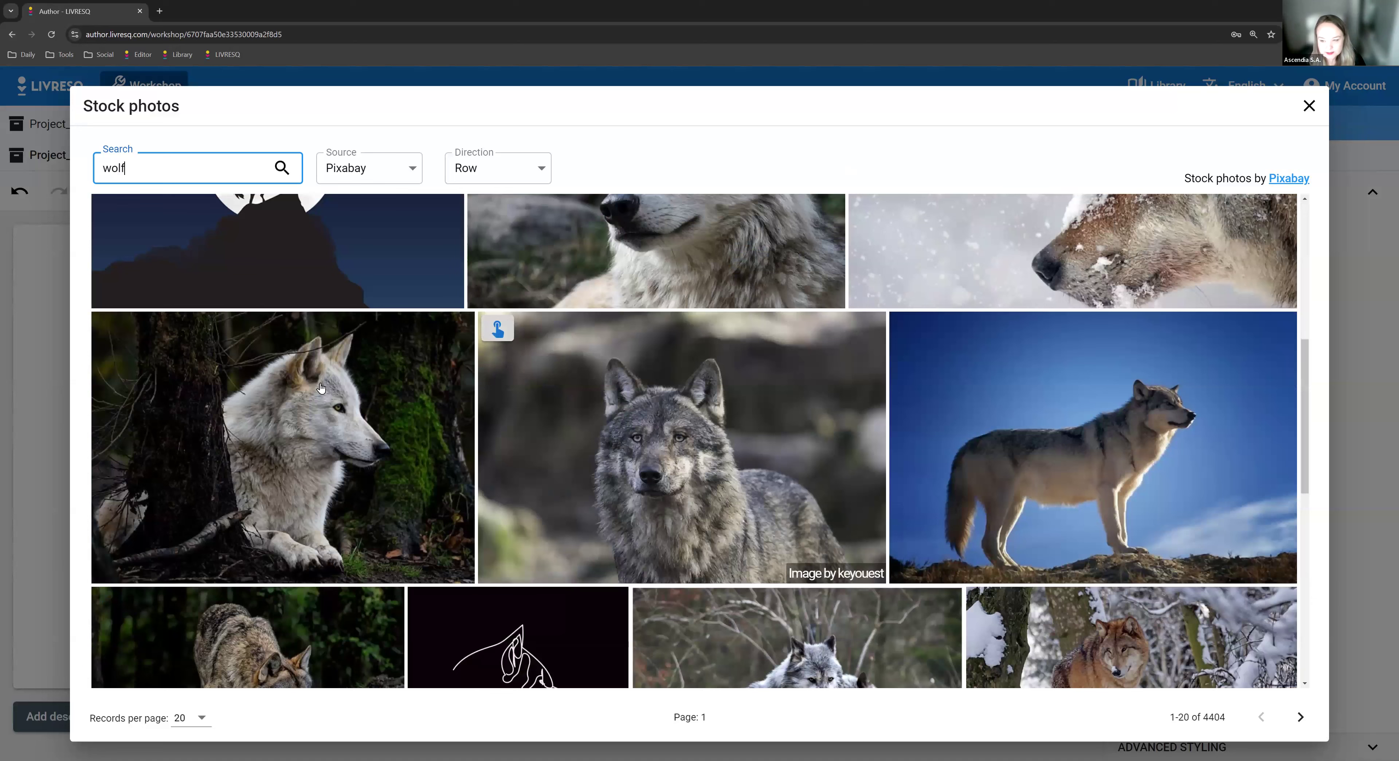
pyautogui.click(111, 327)
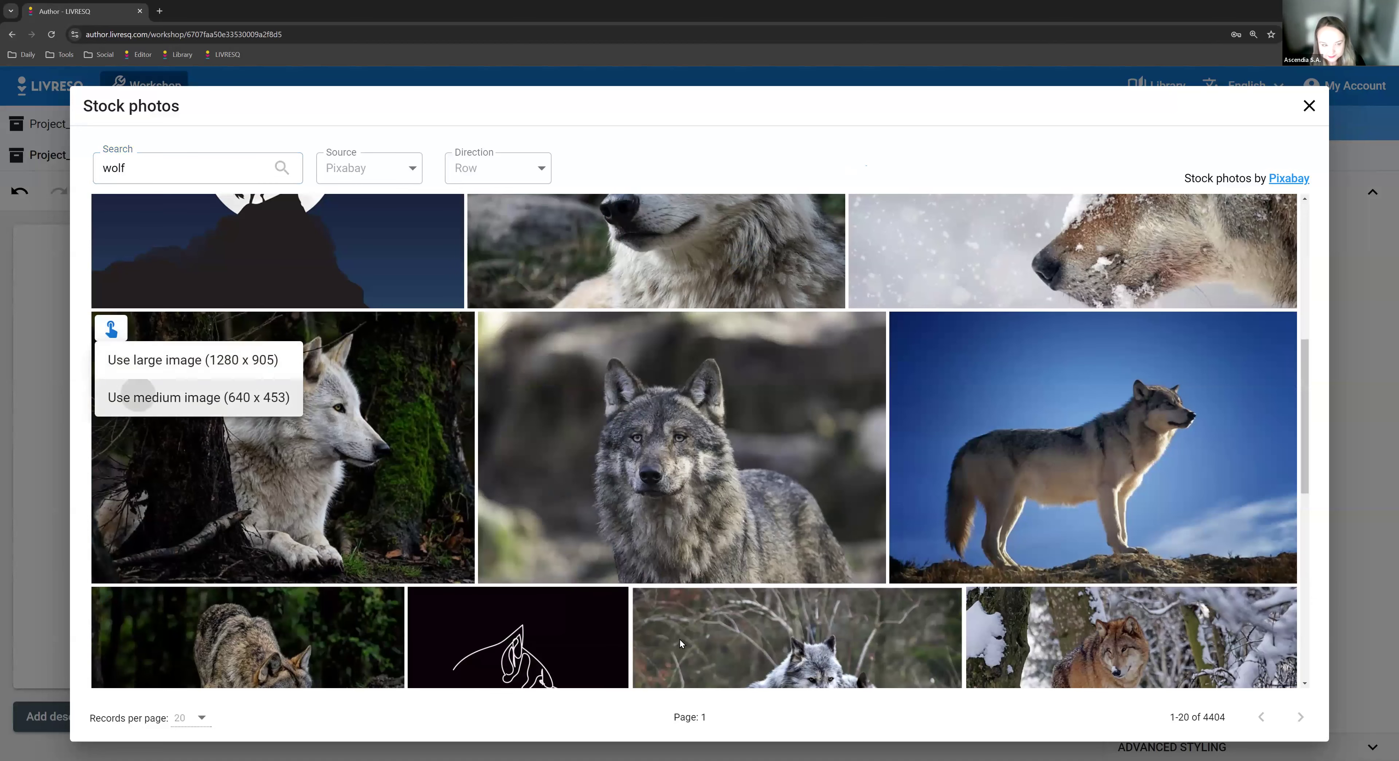
pyautogui.click(137, 397)
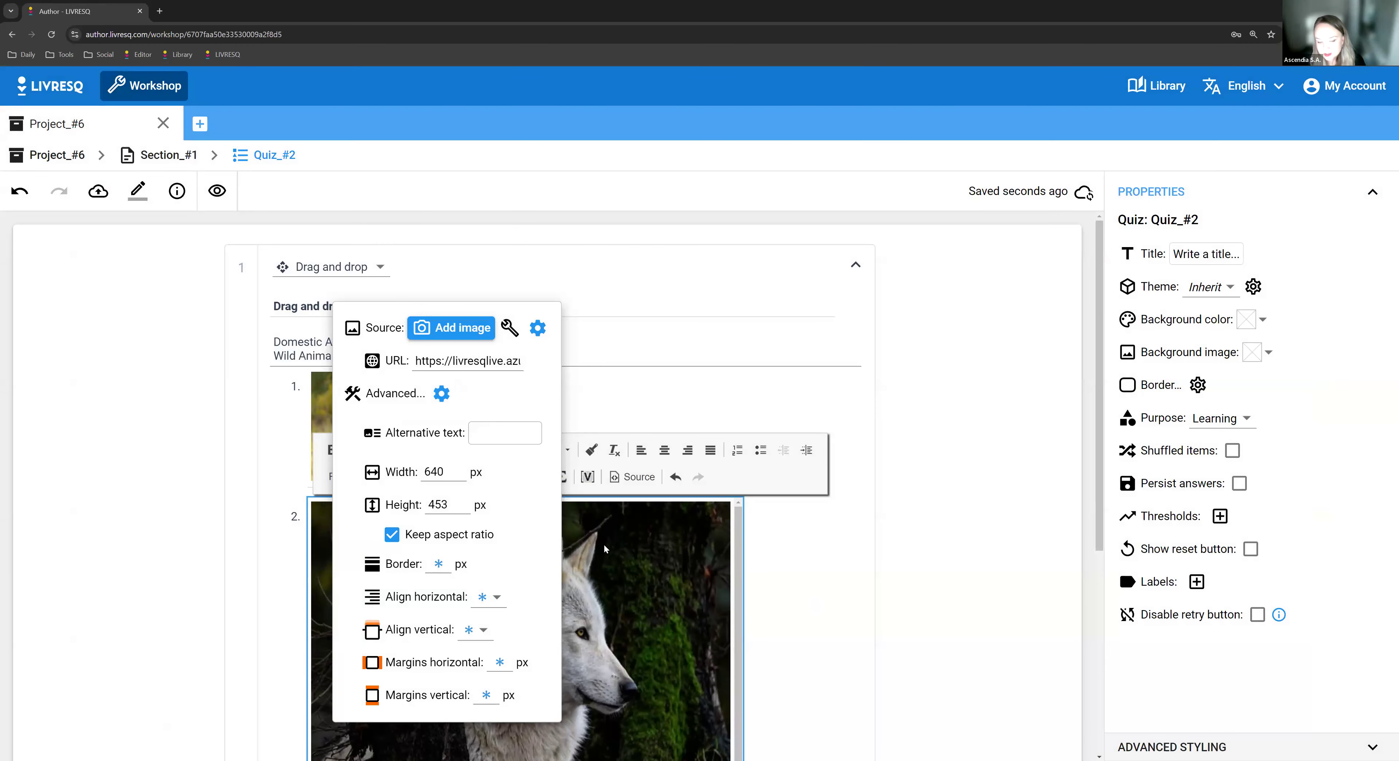
# Set the wolf image's width to 200 px with its aspect ratio kept
pyautogui.doubleClick(434, 472)
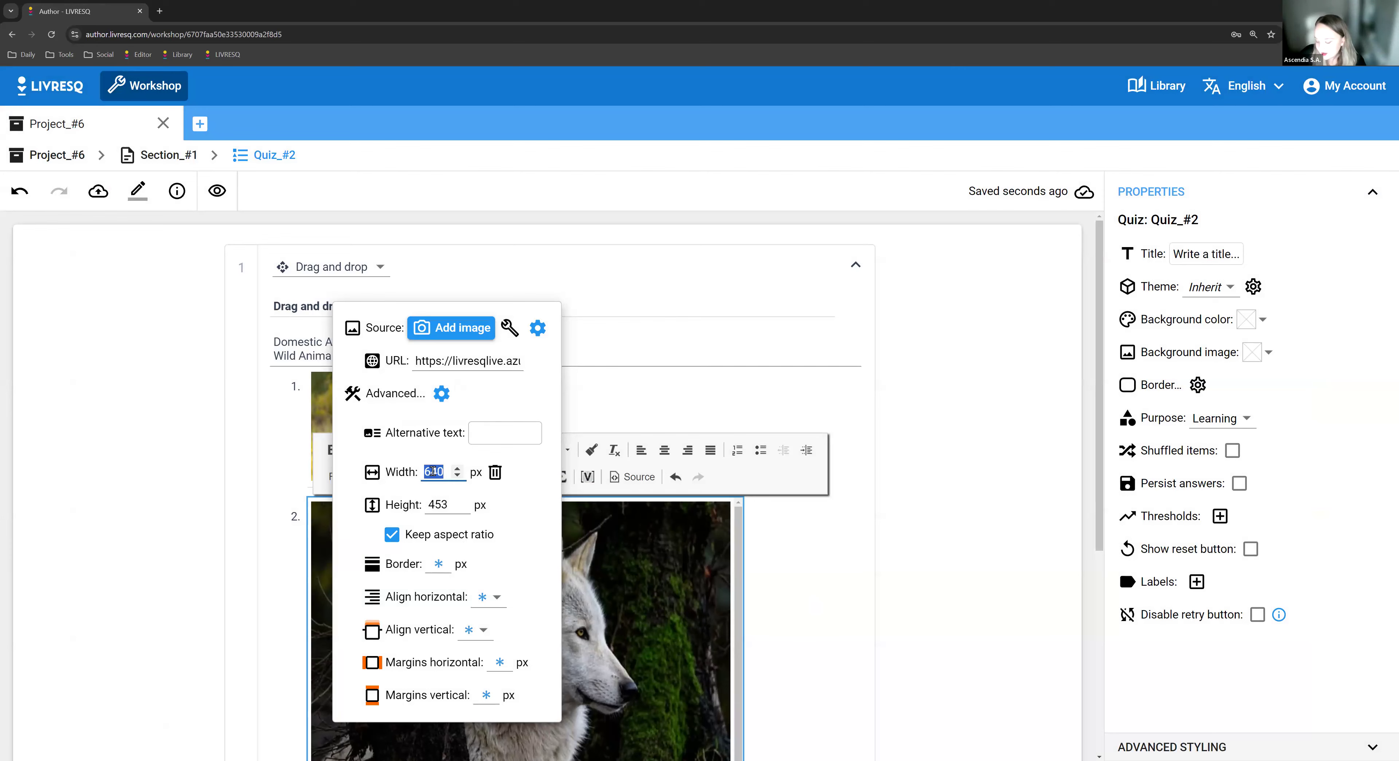
pyautogui.write('200')
pyautogui.click(653, 525)
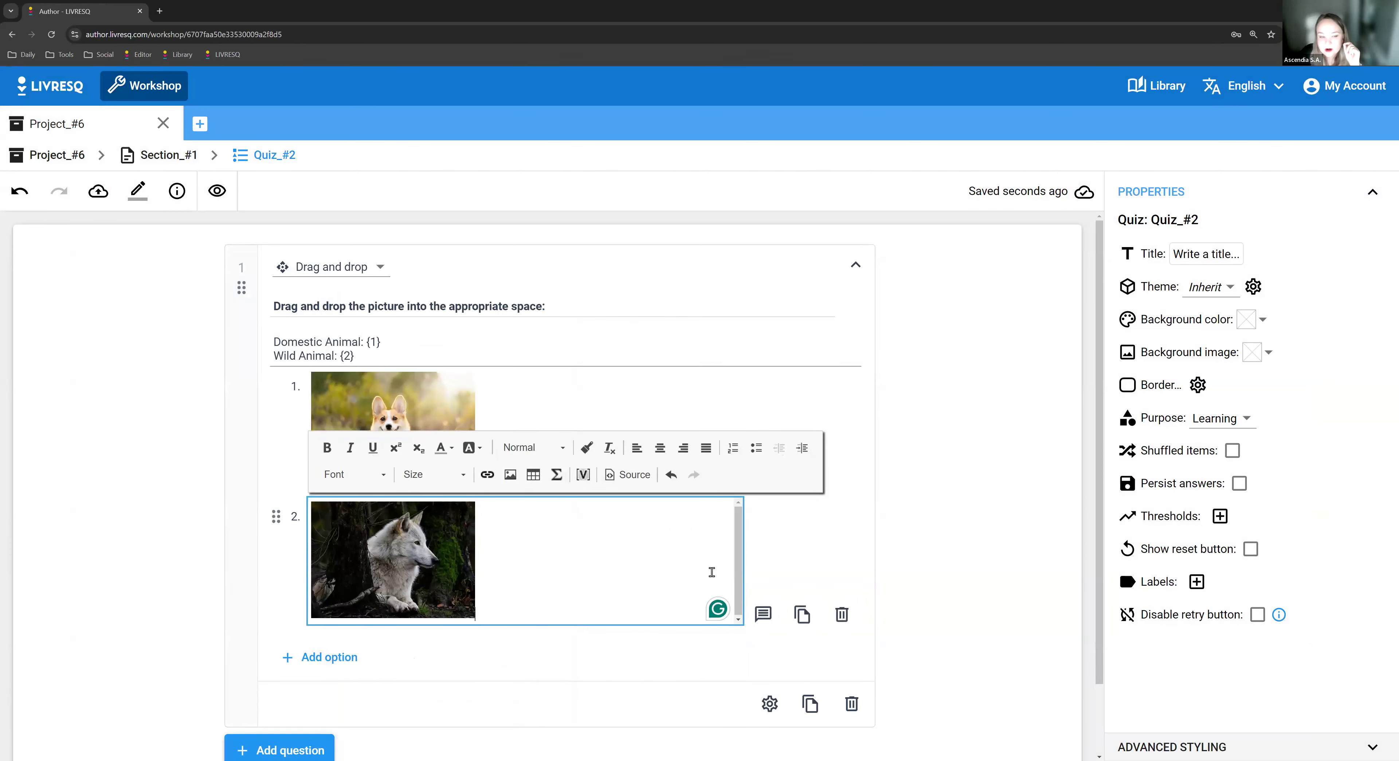
pyautogui.click(899, 489)
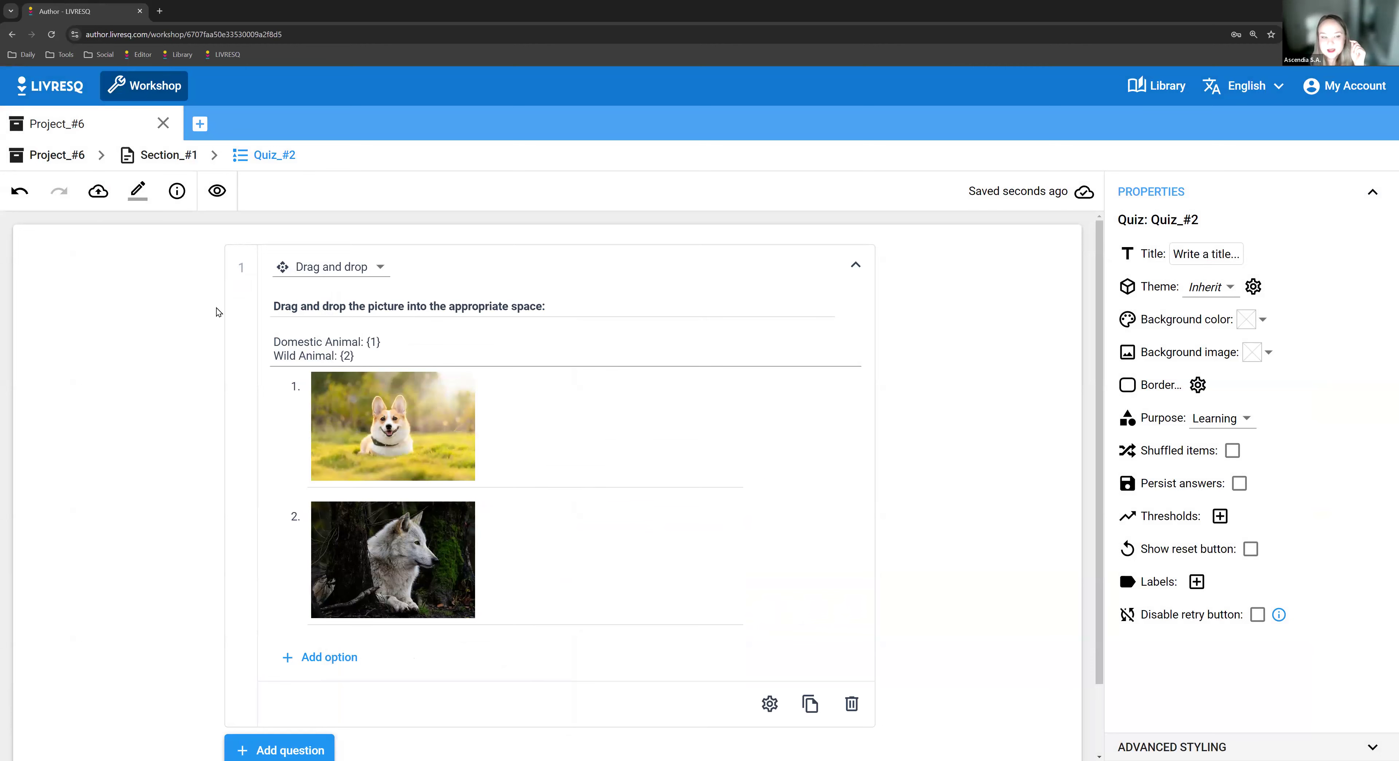
# Preview the quiz, place the dog in the Domestic Animal space and the wolf in the Wild Animal space, and return to editing
pyautogui.click(229, 199)
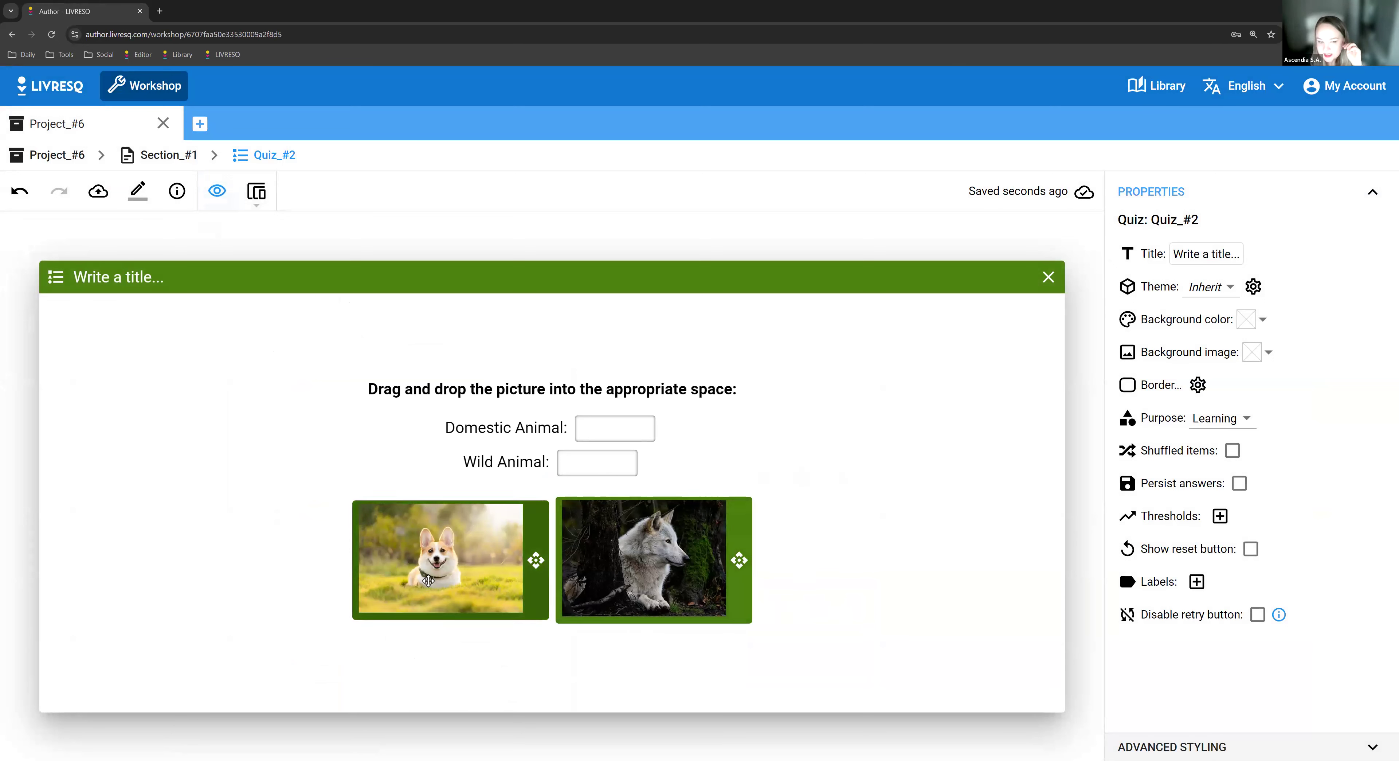
pyautogui.moveTo(484, 555); pyautogui.dragTo(596, 490)
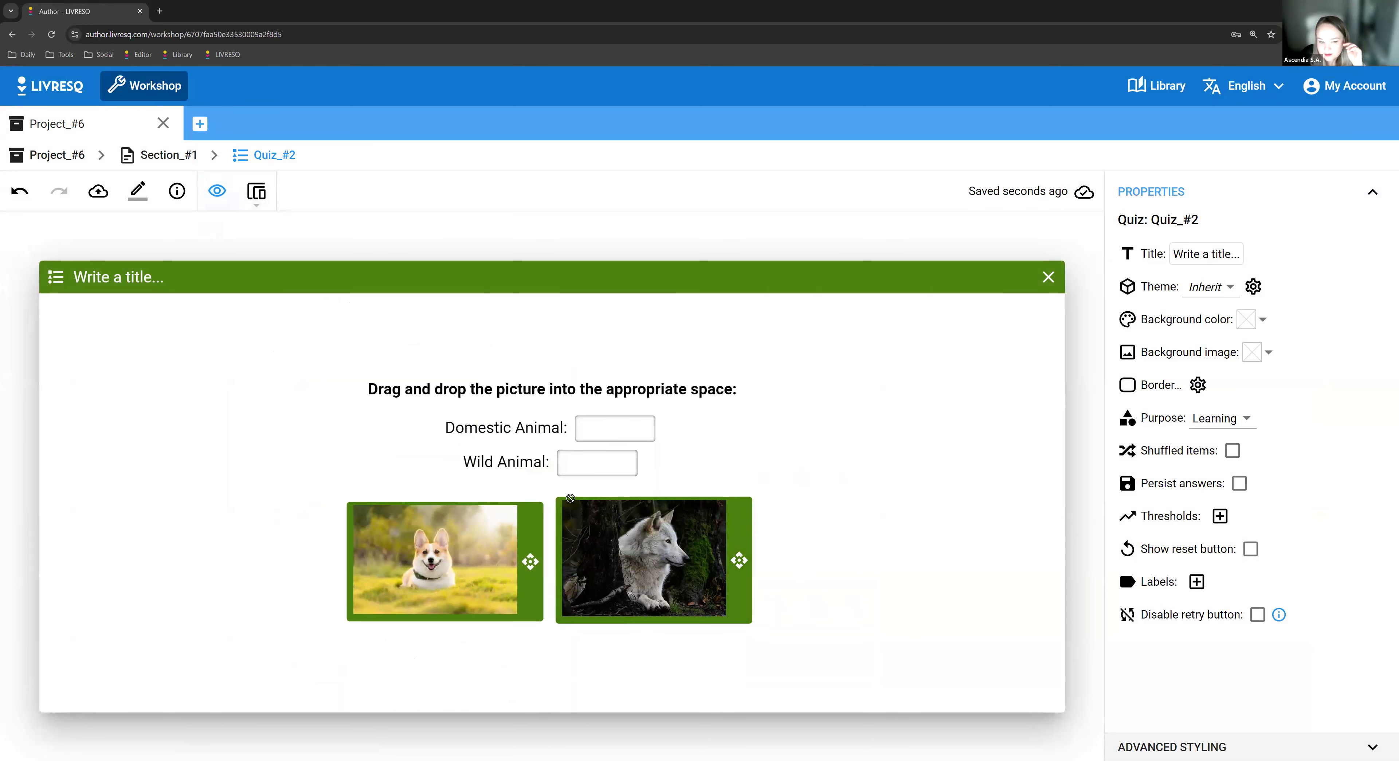
pyautogui.moveTo(652, 534); pyautogui.dragTo(575, 461)
pyautogui.moveTo(556, 603); pyautogui.dragTo(624, 432)
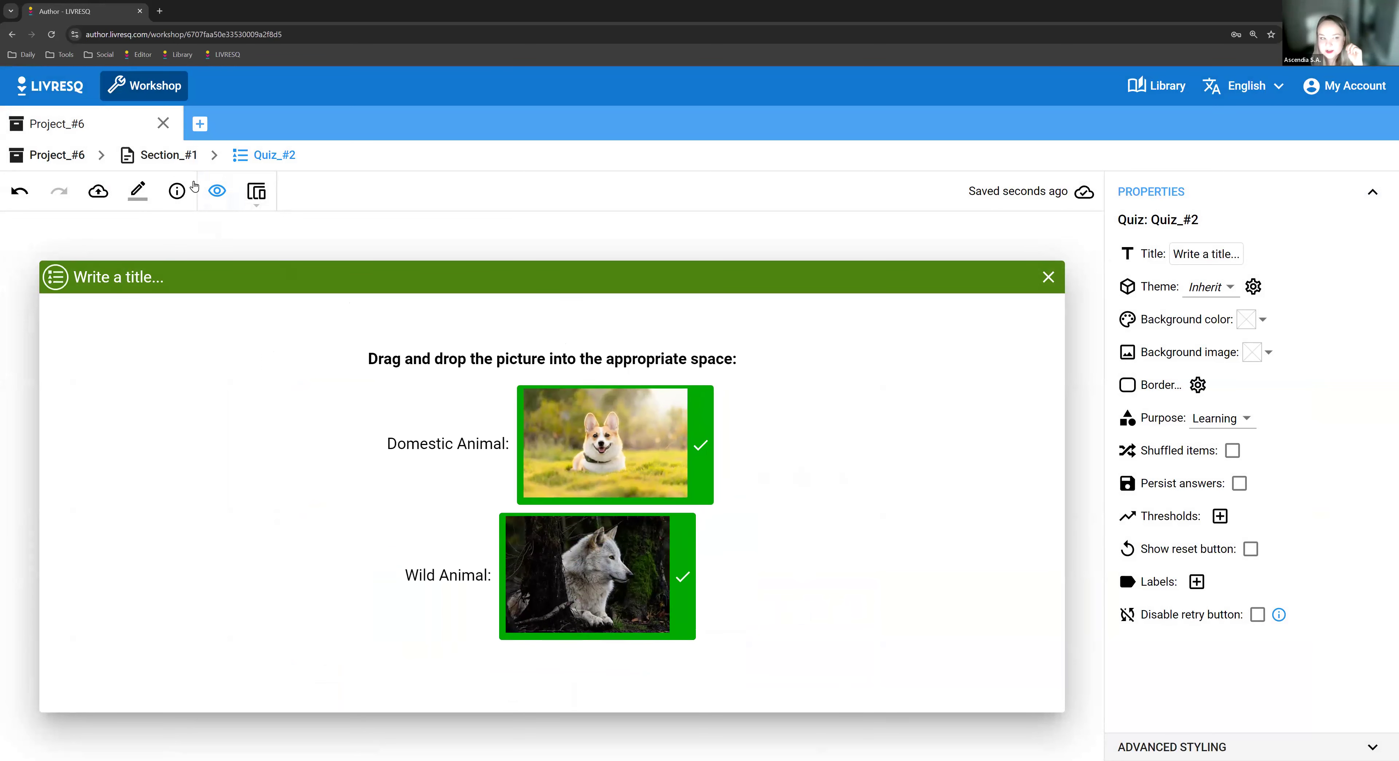
pyautogui.click(216, 194)
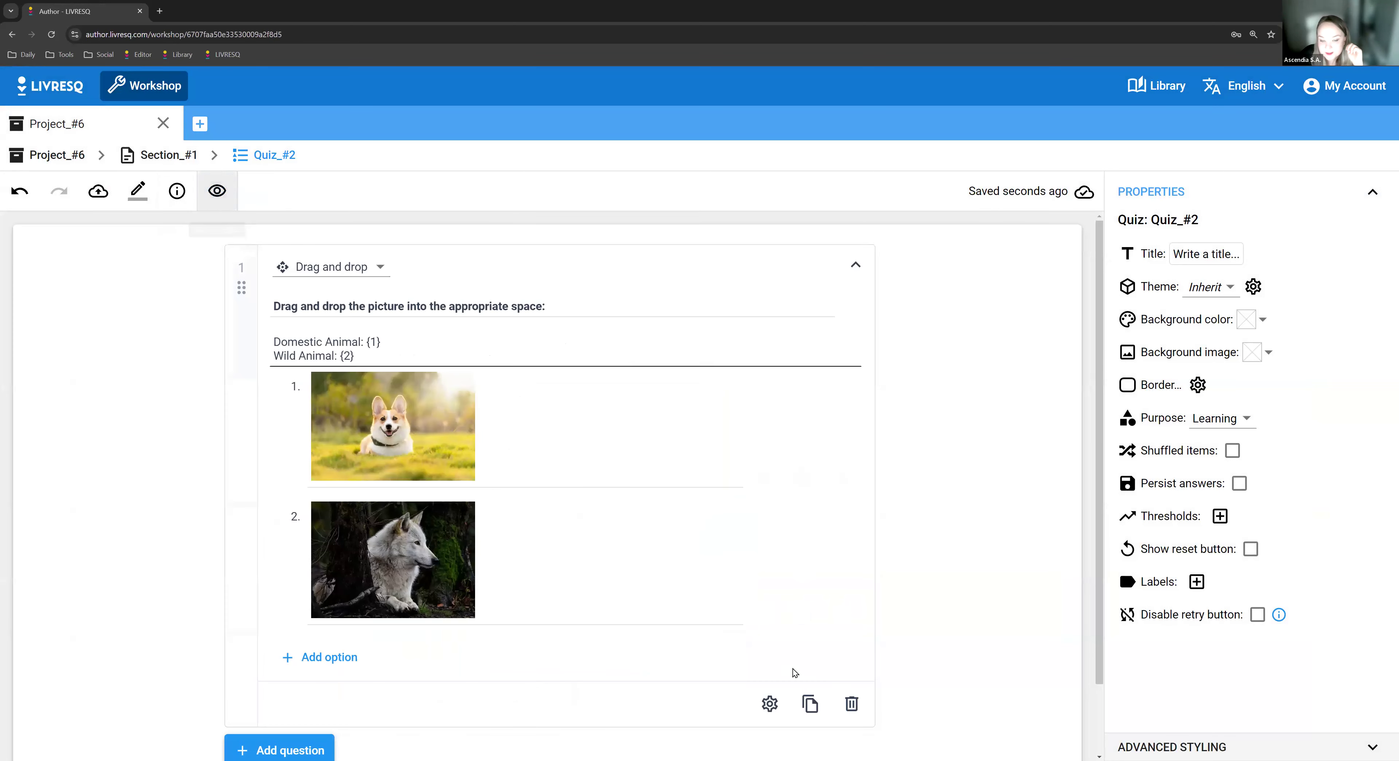
# Set the drag and drop question's placement of options to Right
pyautogui.scroll(-2, 790, 636)
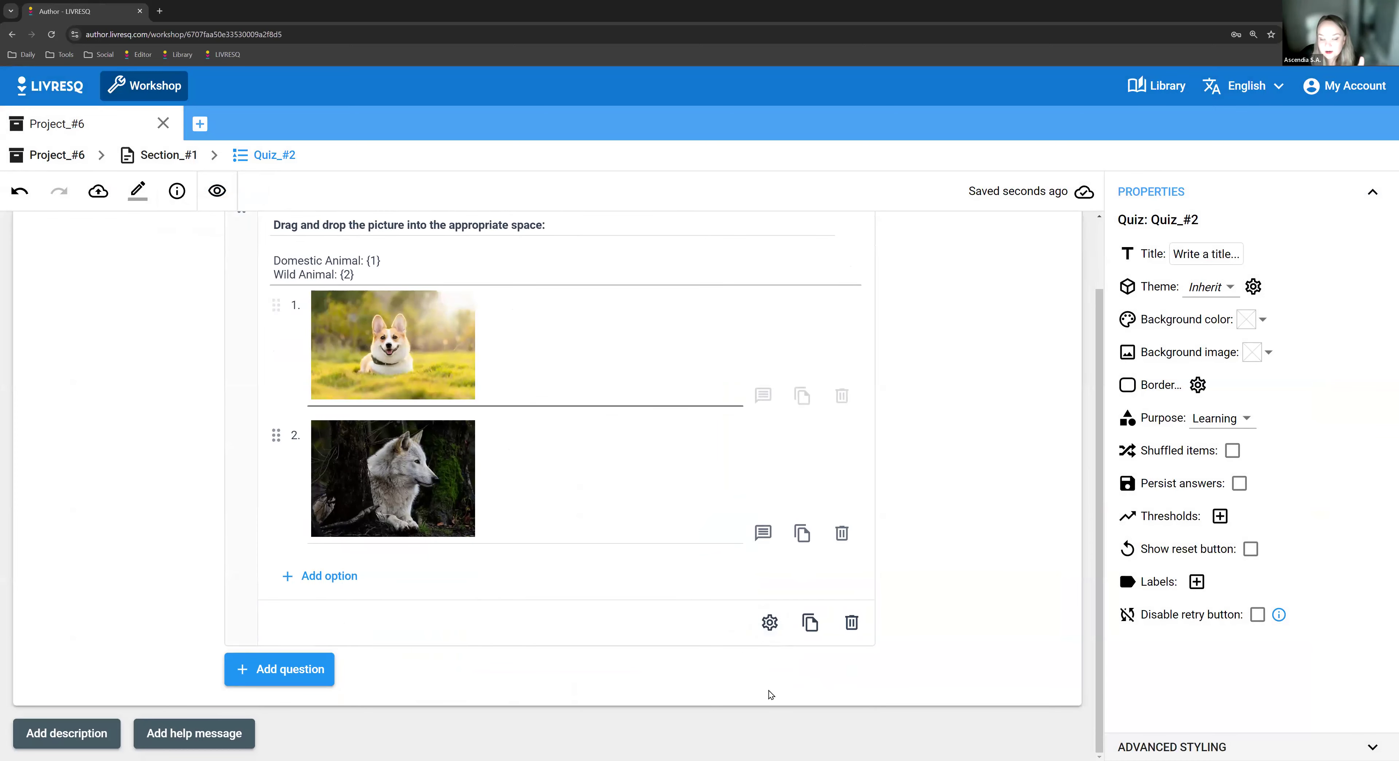
pyautogui.click(780, 625)
pyautogui.click(704, 649)
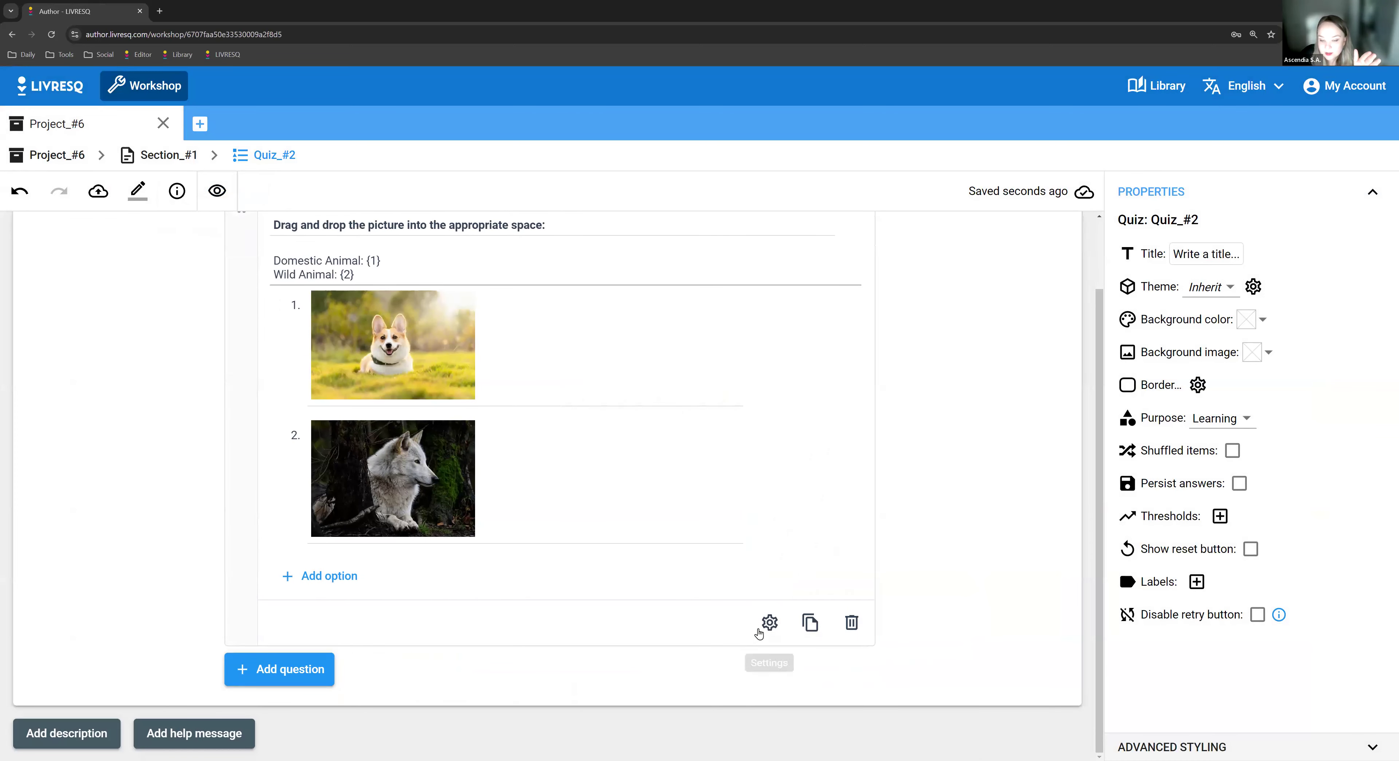
pyautogui.click(760, 625)
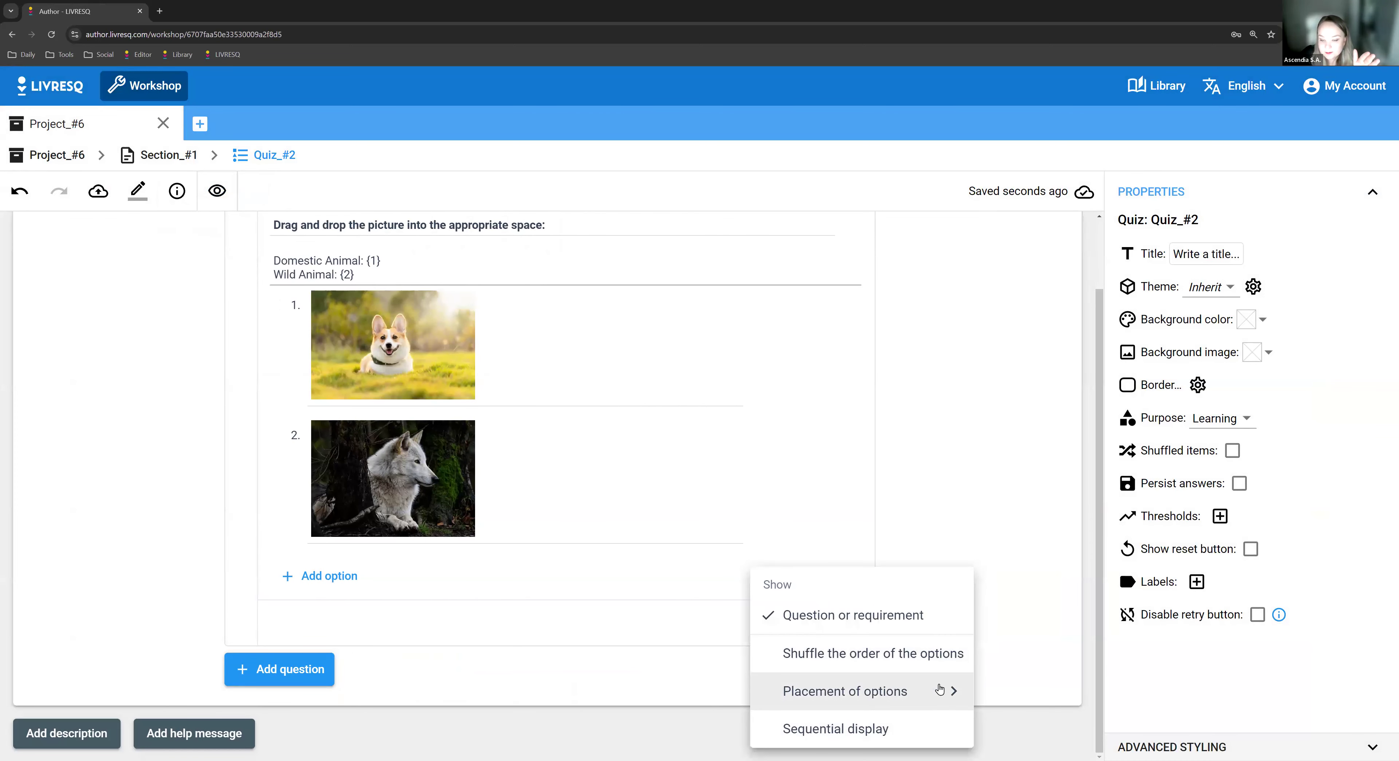
pyautogui.moveTo(940, 690)
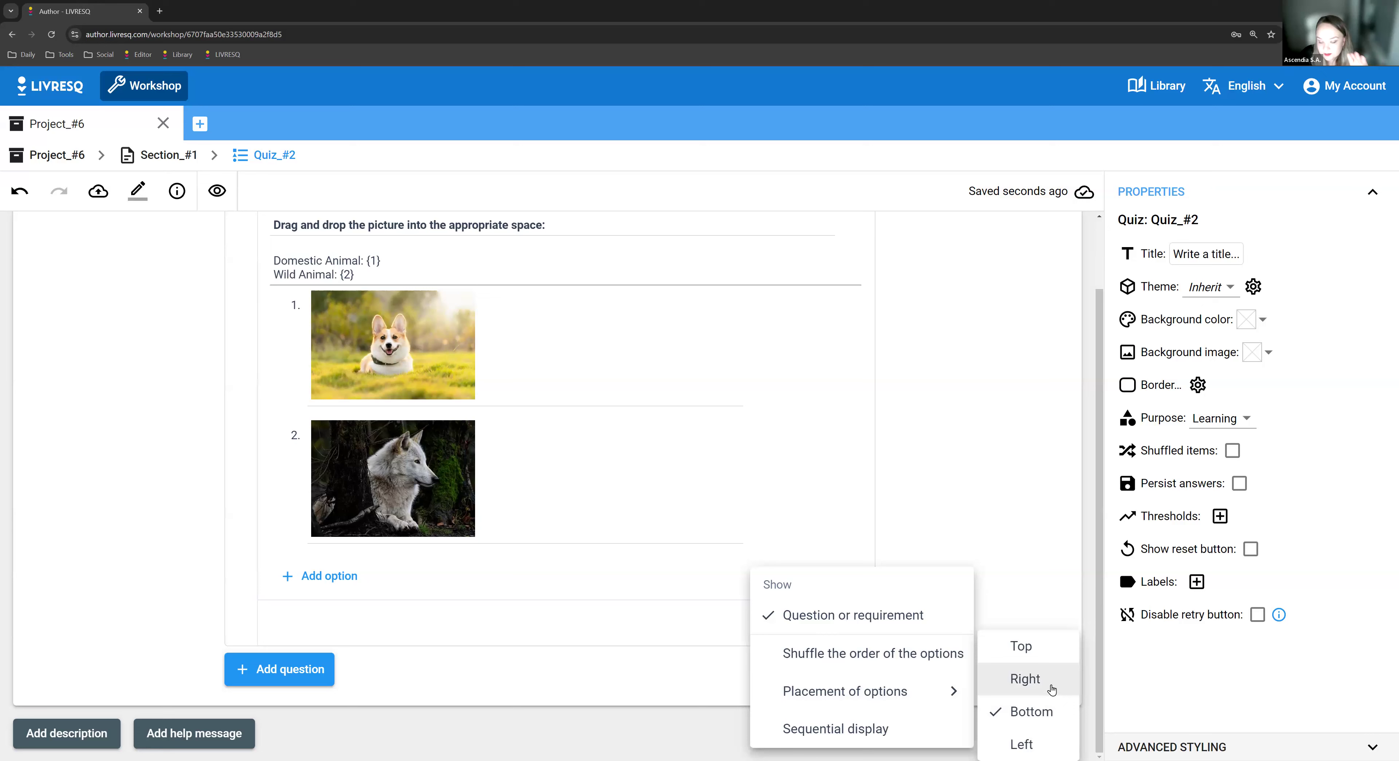
pyautogui.click(1051, 689)
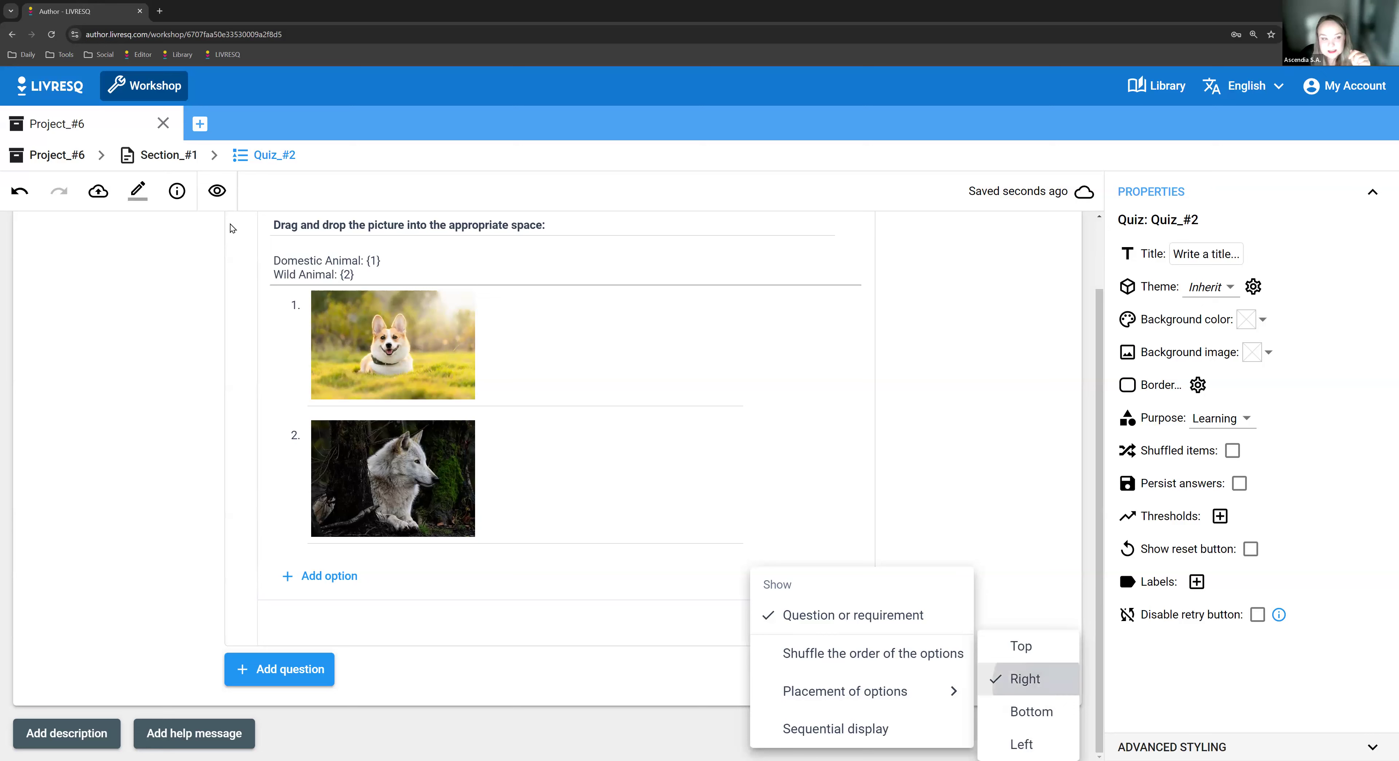
pyautogui.click(743, 336)
# Preview the quiz with the new option placement and move both animal pictures into their matching spaces
pyautogui.click(217, 191)
pyautogui.moveTo(848, 458); pyautogui.dragTo(441, 462)
pyautogui.moveTo(959, 527); pyautogui.dragTo(515, 598)
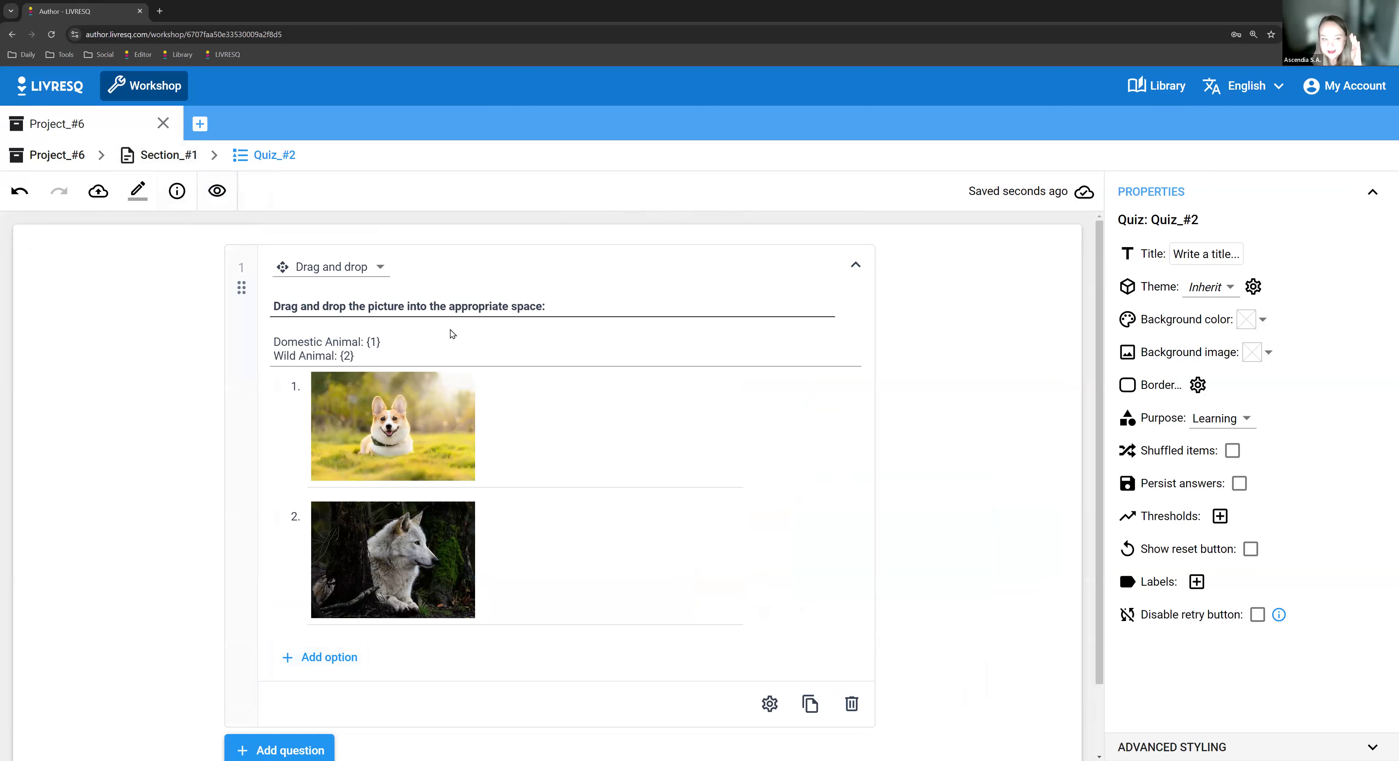
# Change the question's requirement to the plural wording "Drag and drop the pictures into the appropriate spaces:"
pyautogui.click(403, 306)
pyautogui.write('s')
pyautogui.press('End')
pyautogui.press('Left')
pyautogui.write('s')
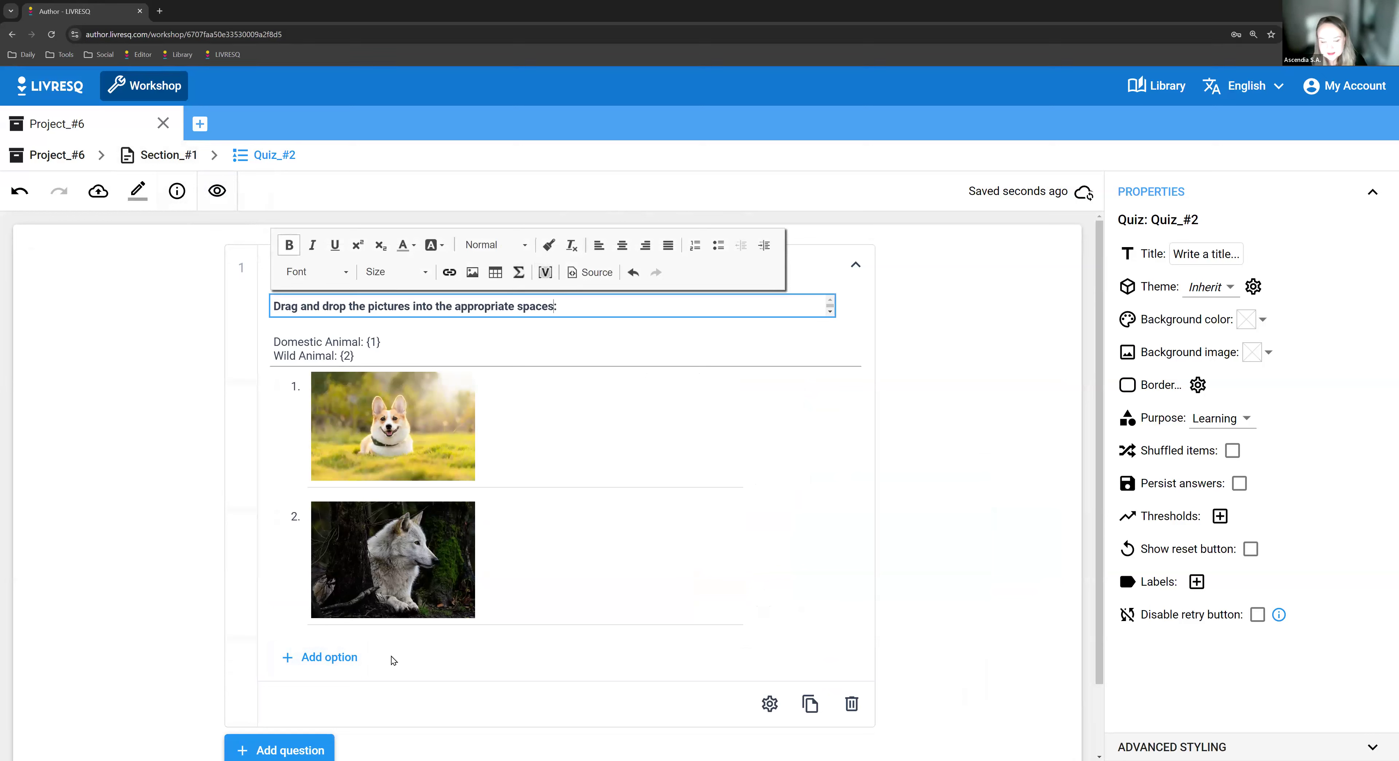
# Add a third answer option containing the medium (640 x 427) stock photo of the tabby cat lying down, found by searching "cat"
pyautogui.click(320, 657)
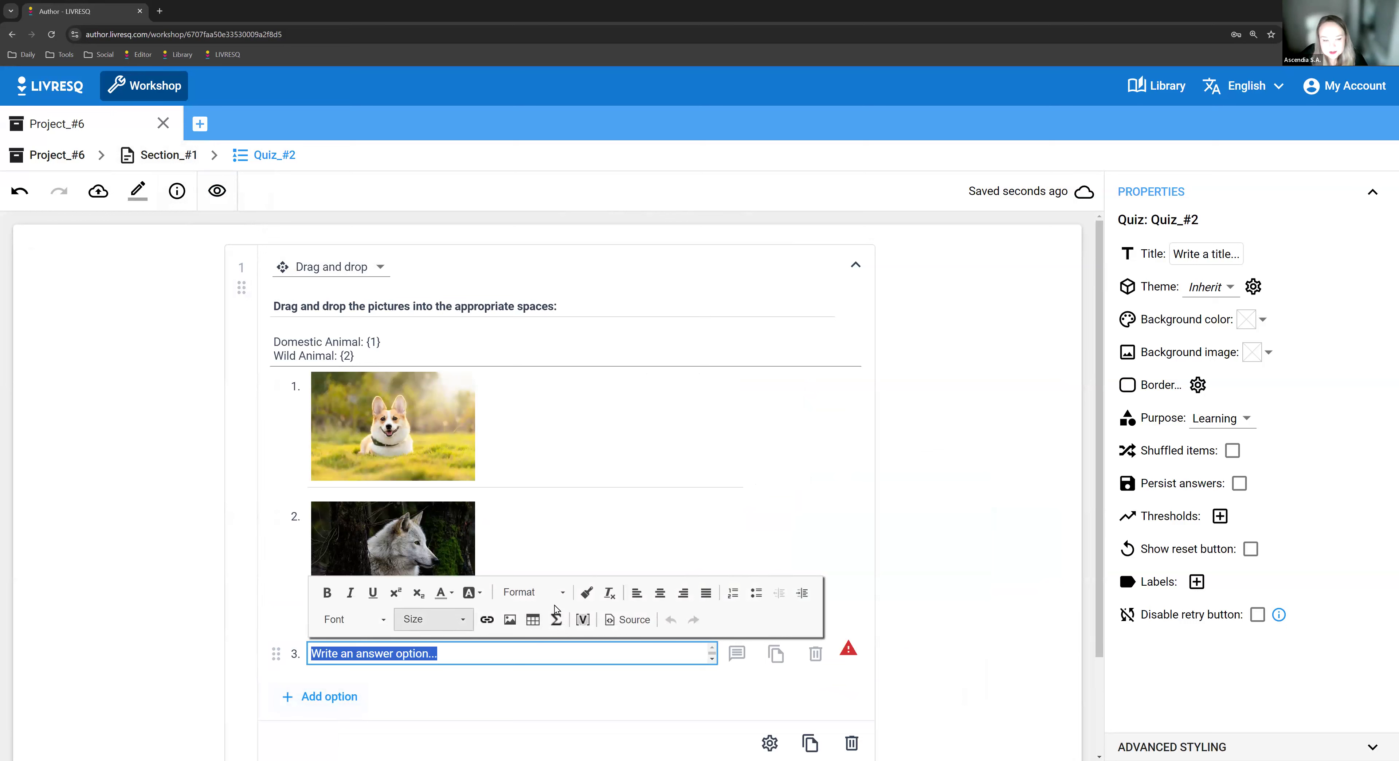
pyautogui.click(507, 620)
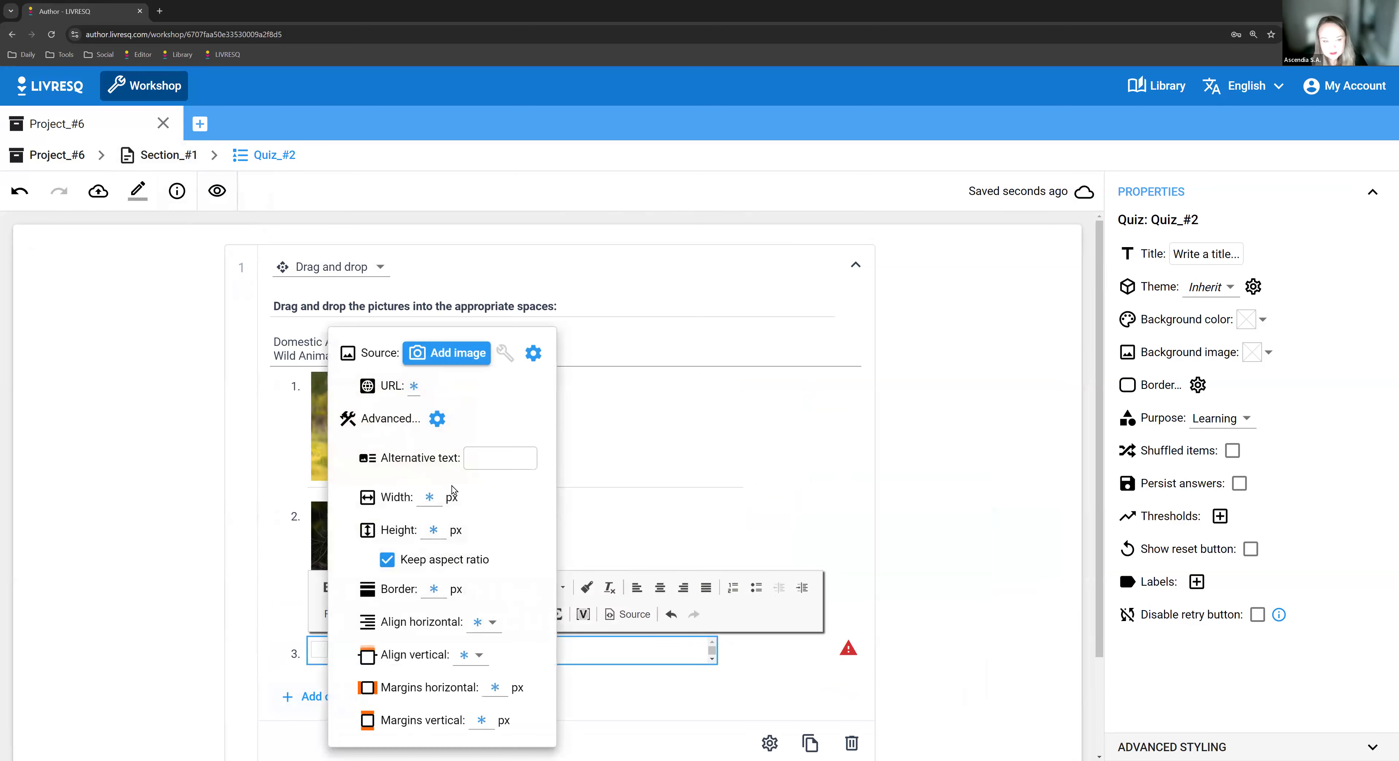
pyautogui.click(450, 354)
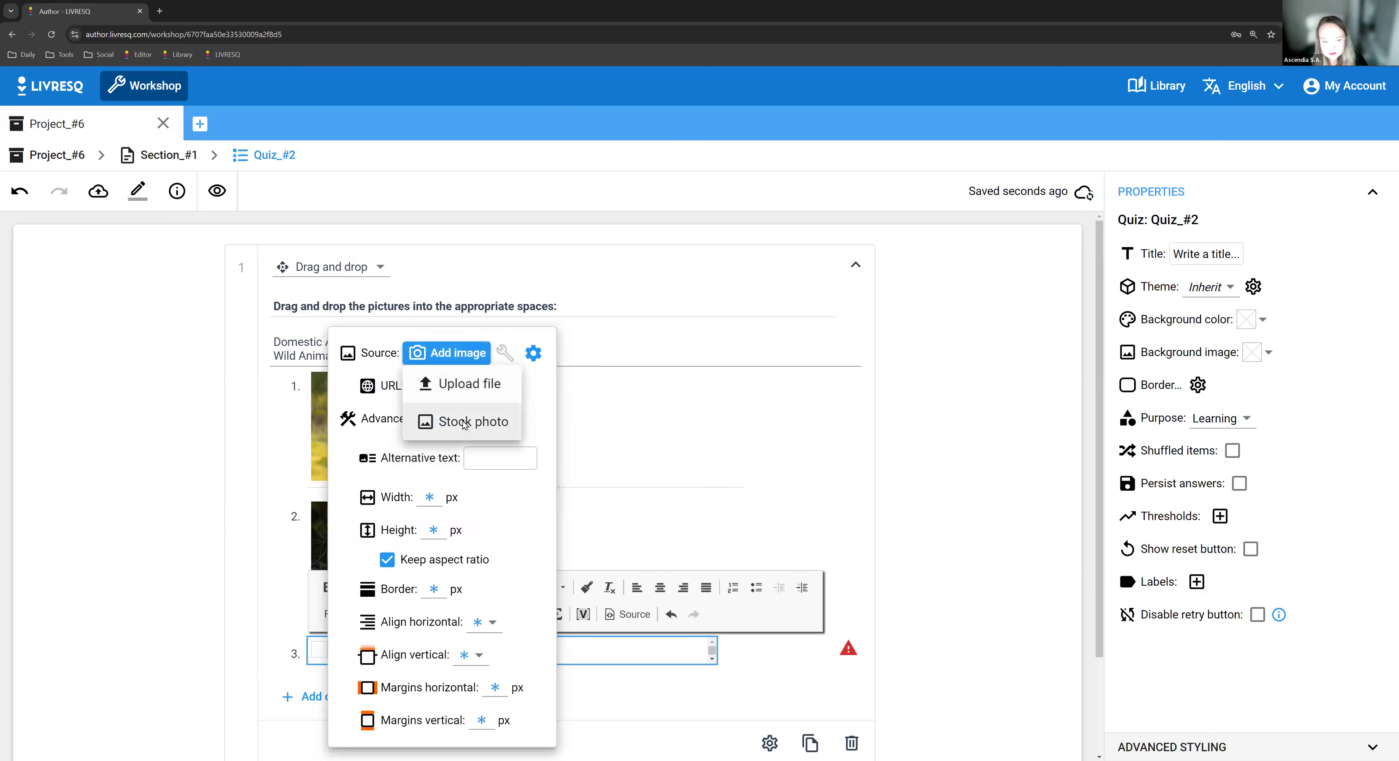
pyautogui.click(462, 416)
pyautogui.hotkey('ctrl', 'a')
pyautogui.write('cat')
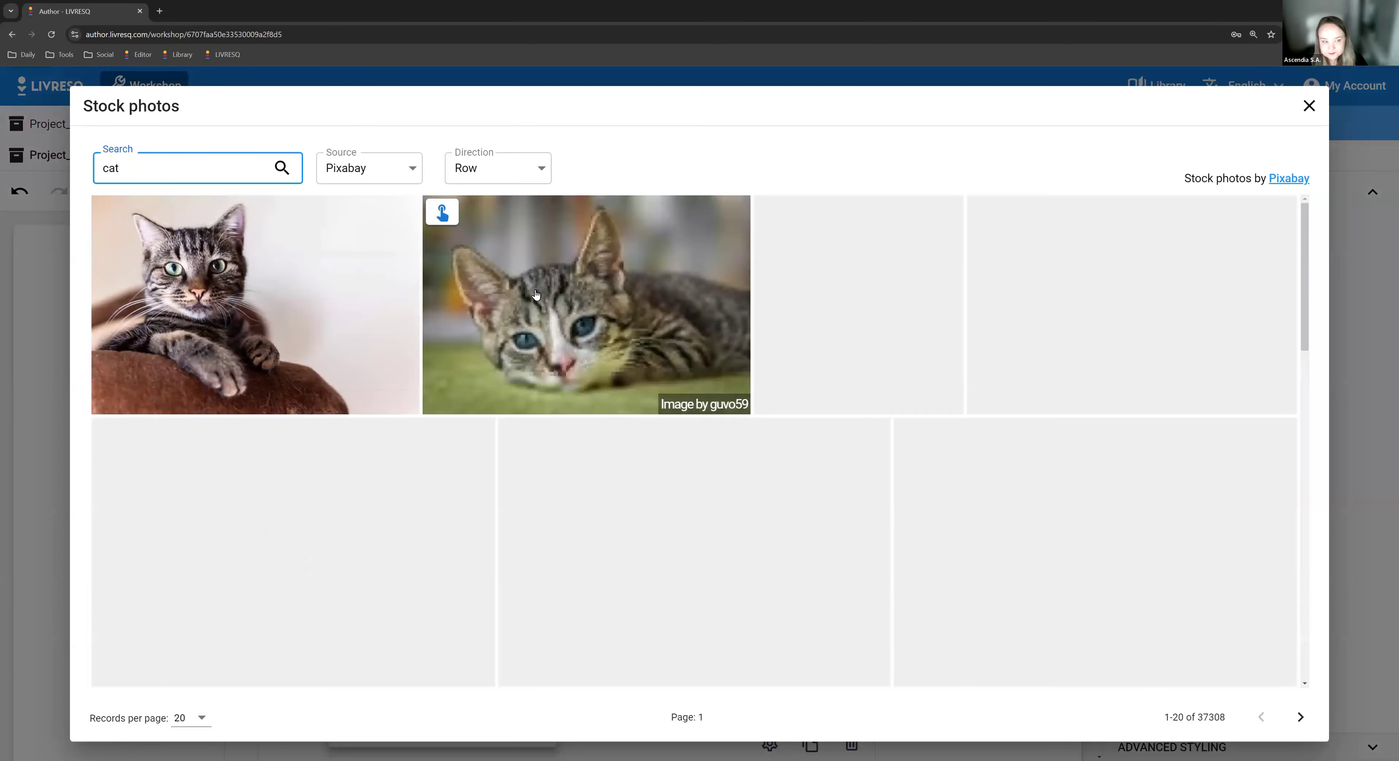
pyautogui.click(449, 210)
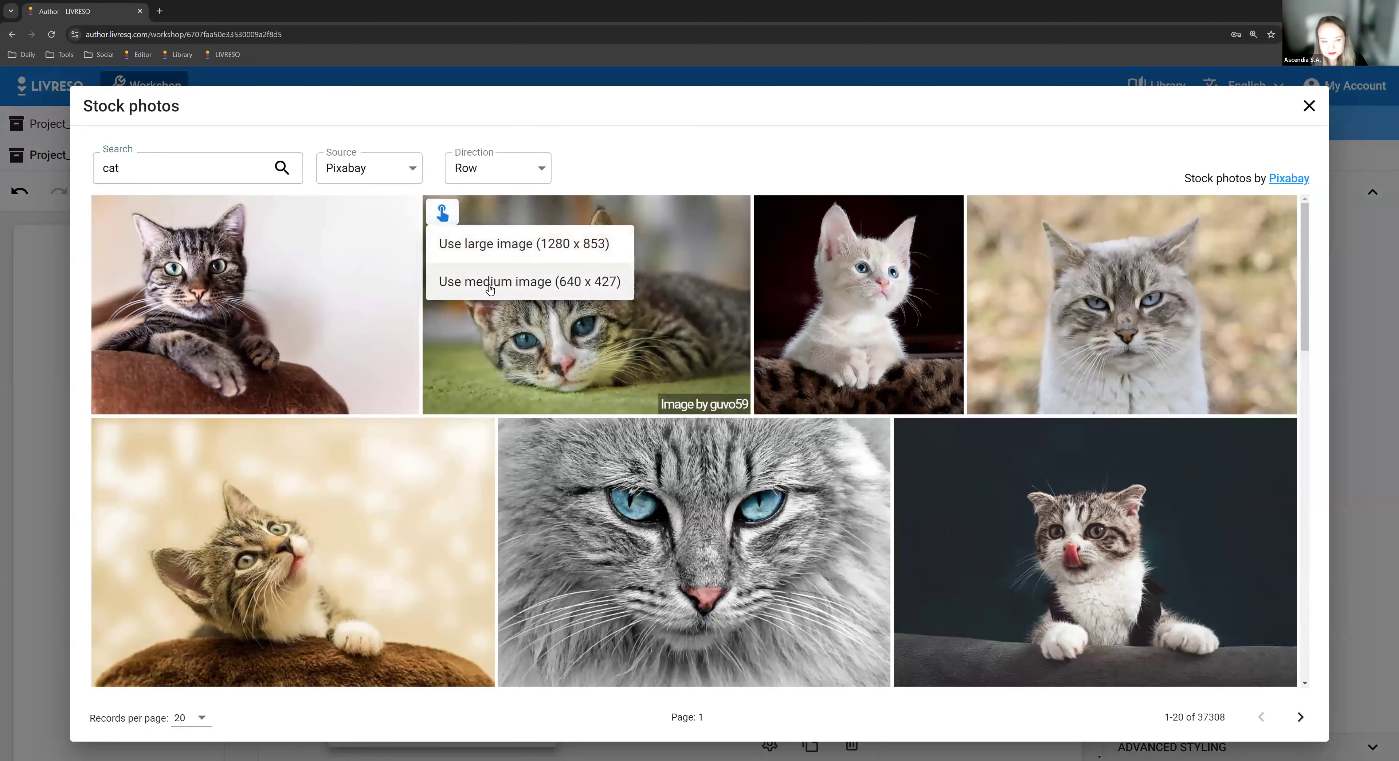
pyautogui.click(485, 275)
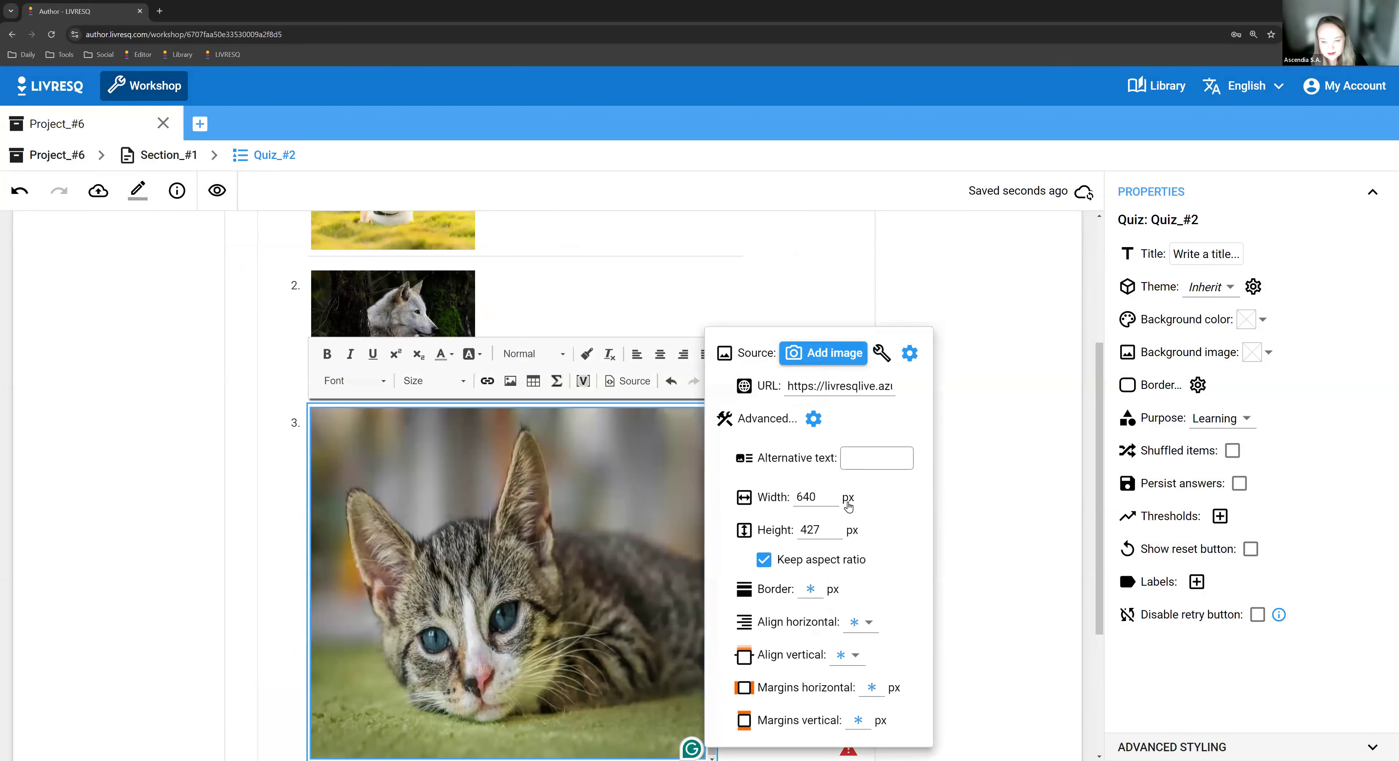
# Set the cat picture's width to 200 px with the aspect ratio kept
pyautogui.click(828, 493)
pyautogui.moveTo(815, 497); pyautogui.dragTo(751, 494)
pyautogui.write('200')
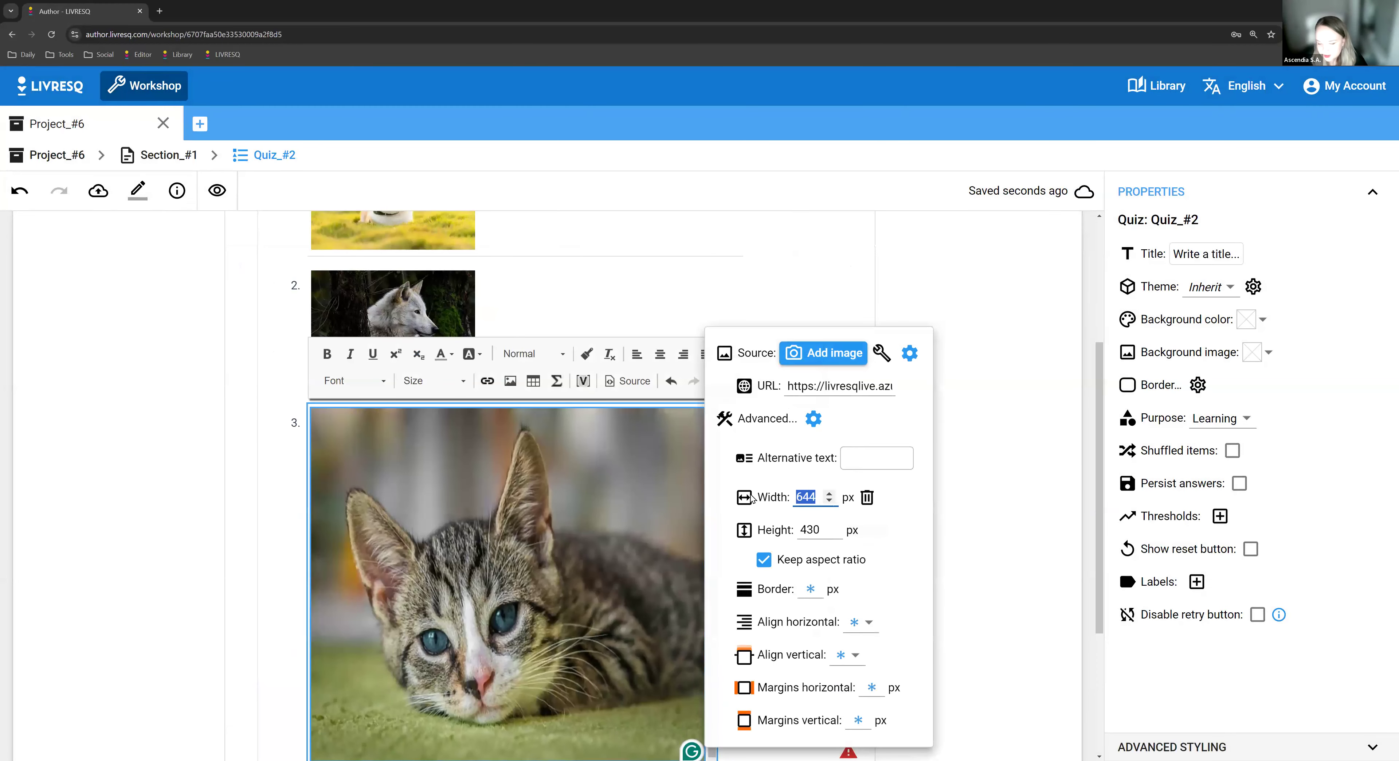
pyautogui.click(959, 537)
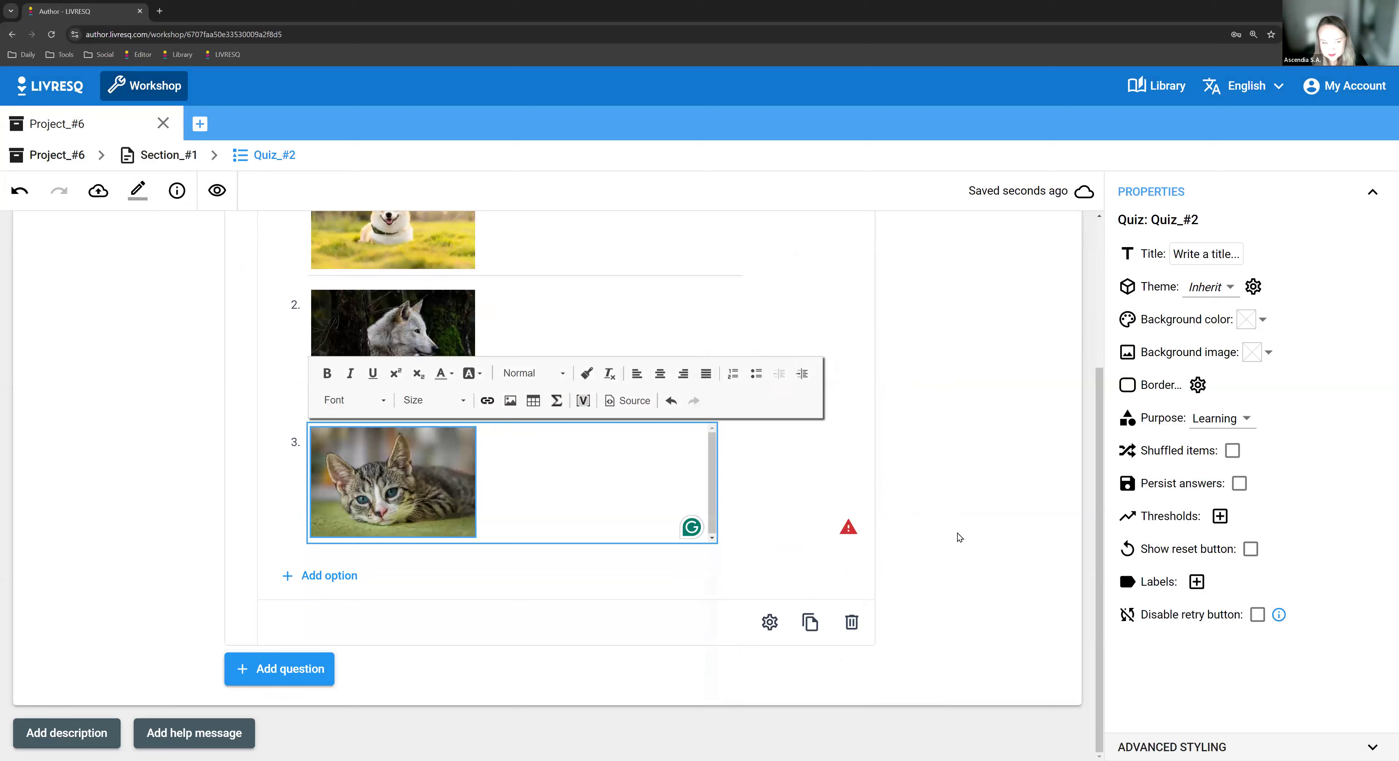
pyautogui.click(878, 546)
# Add a second space, {3}, after {1} on the Domestic Animal line
pyautogui.scroll(4, 519, 473)
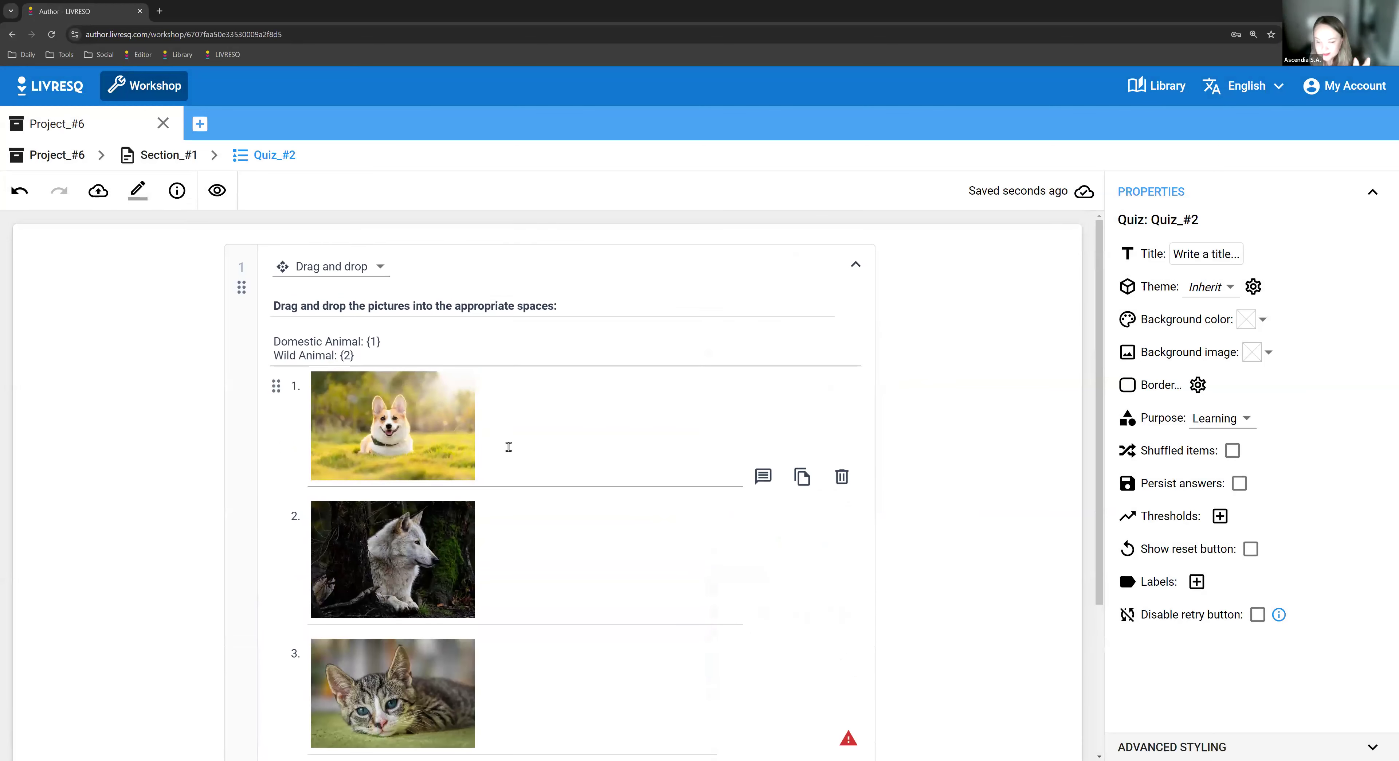
pyautogui.click(550, 337)
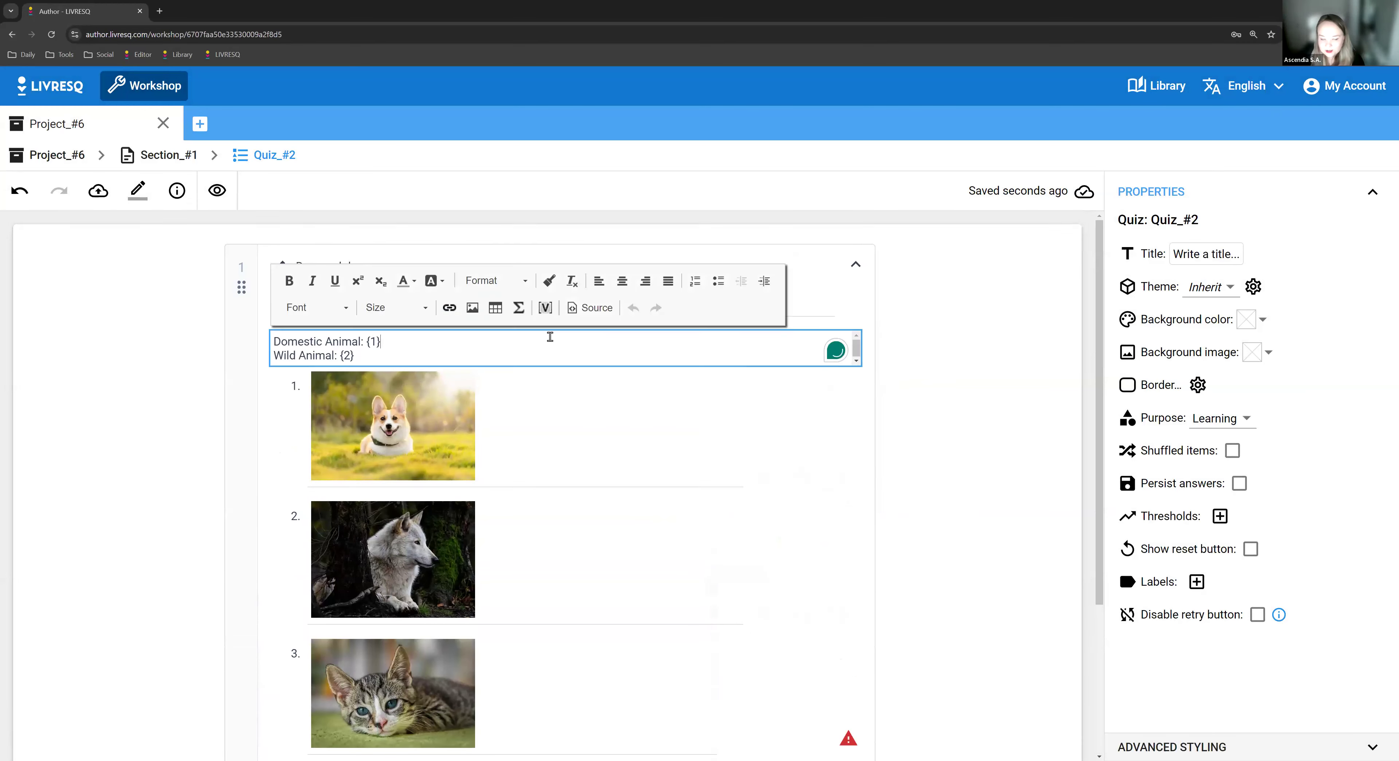
pyautogui.write('{3}')
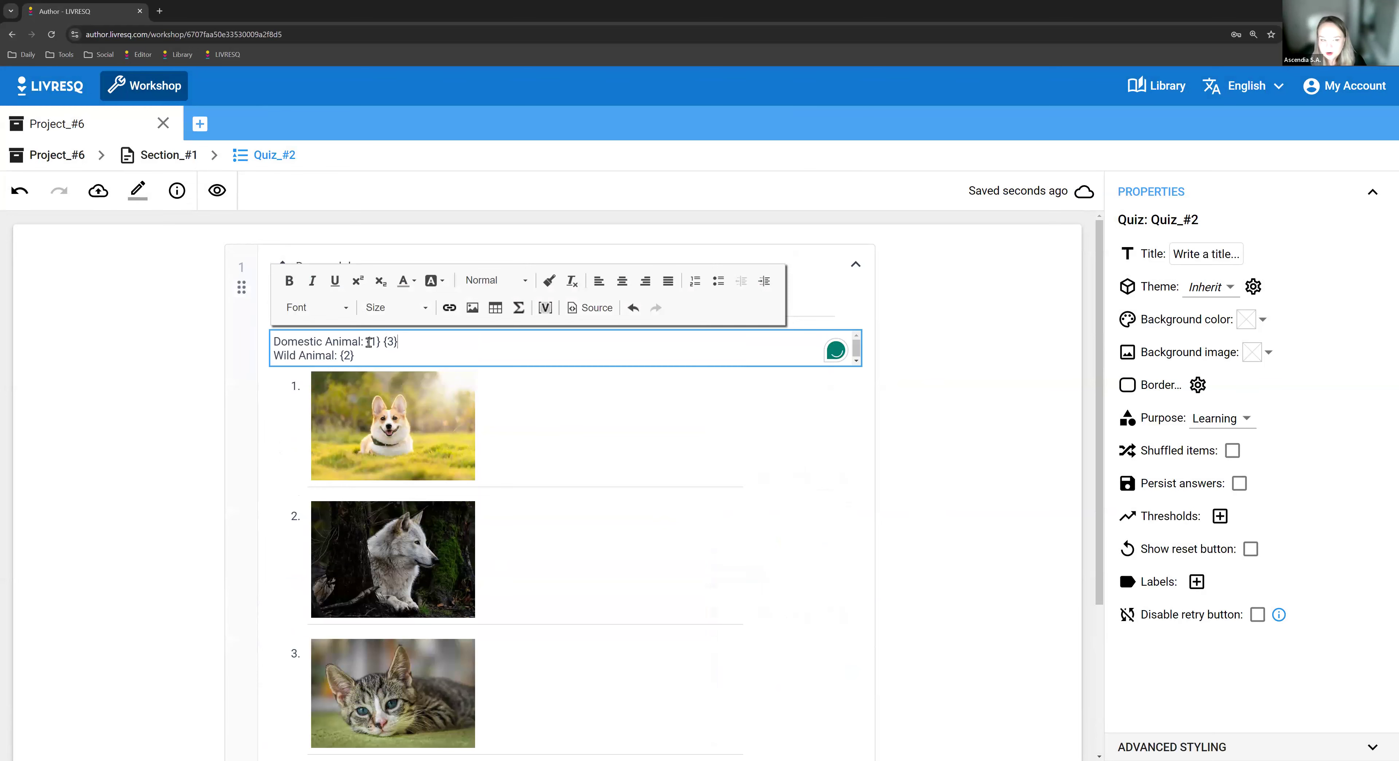
pyautogui.scroll(-3, 379, 626)
pyautogui.scroll(3, 399, 370)
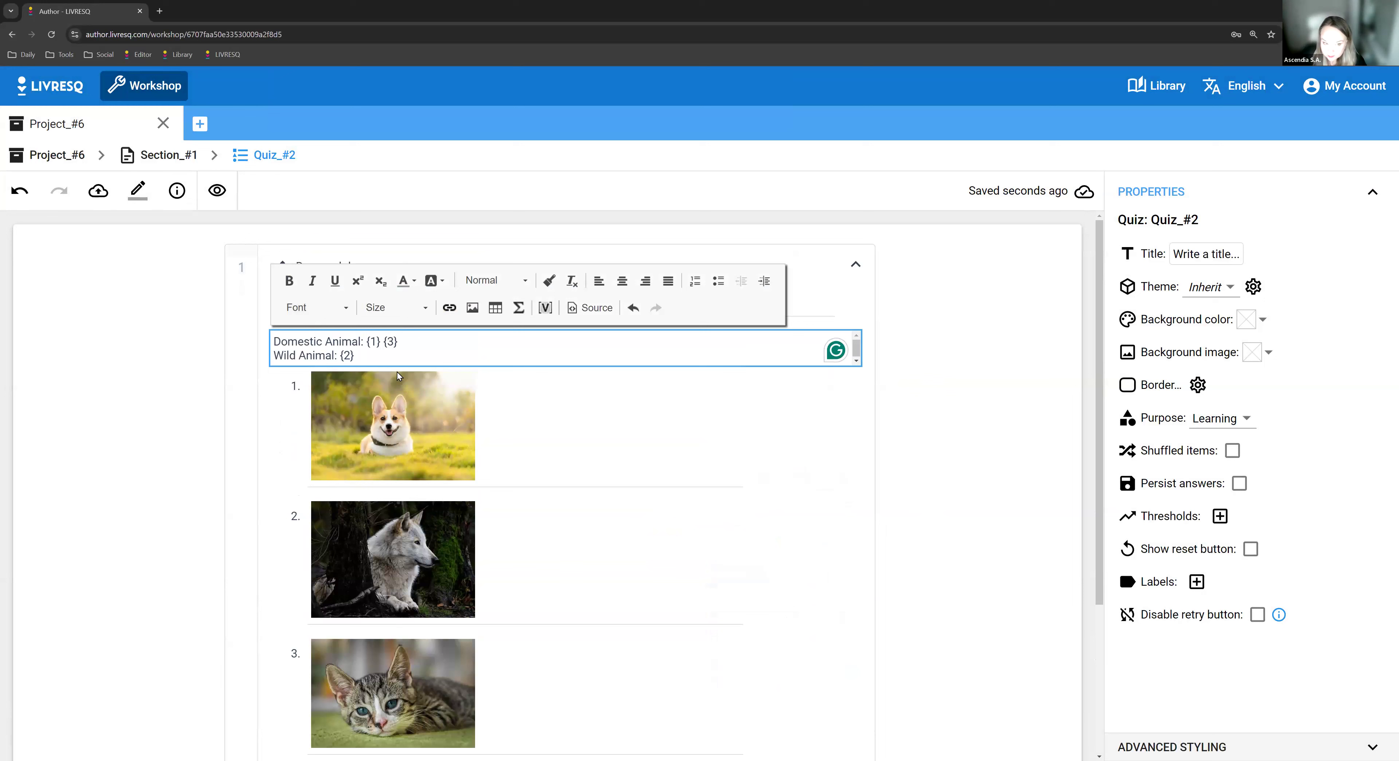
# Make both Domestic Animal spaces accept options 1 and 3 by changing them to {1,3} {1,3}
pyautogui.click(376, 341)
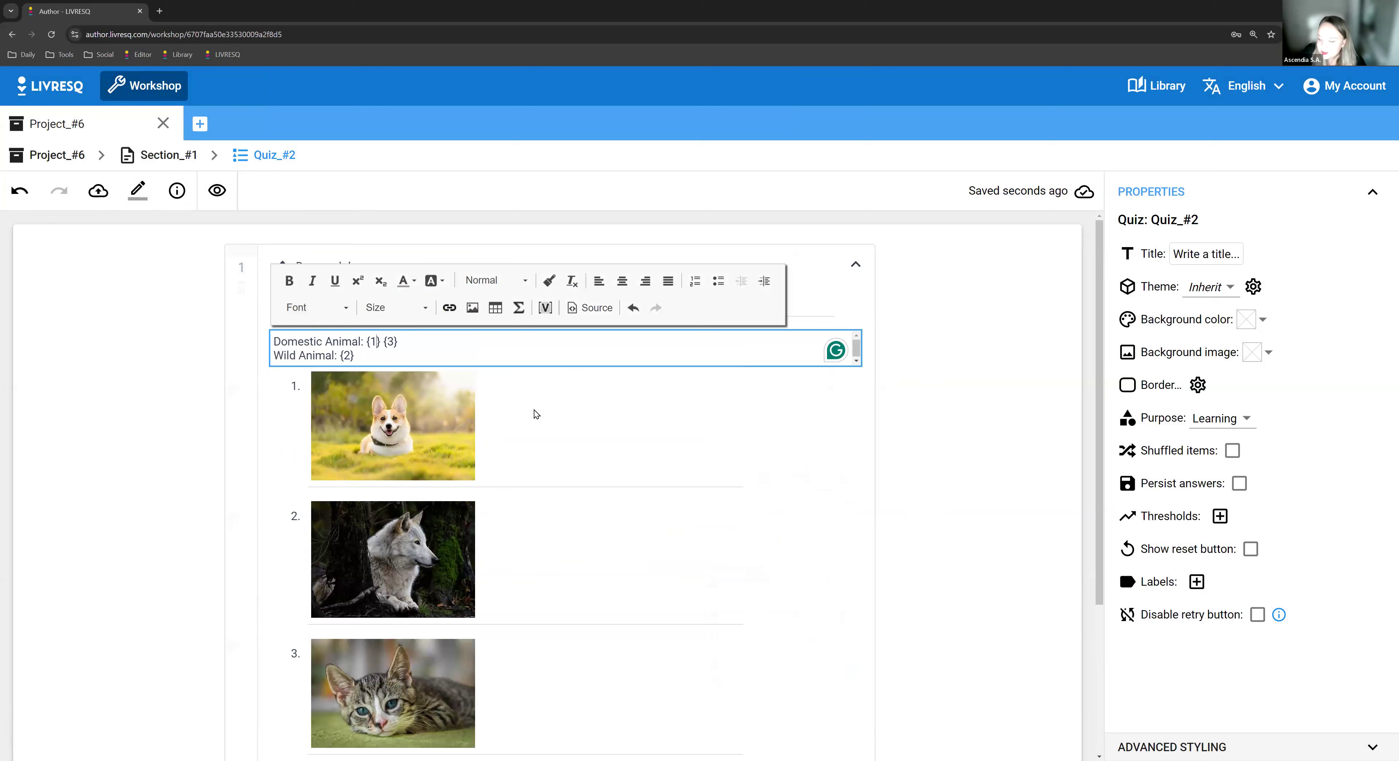
pyautogui.write(',')
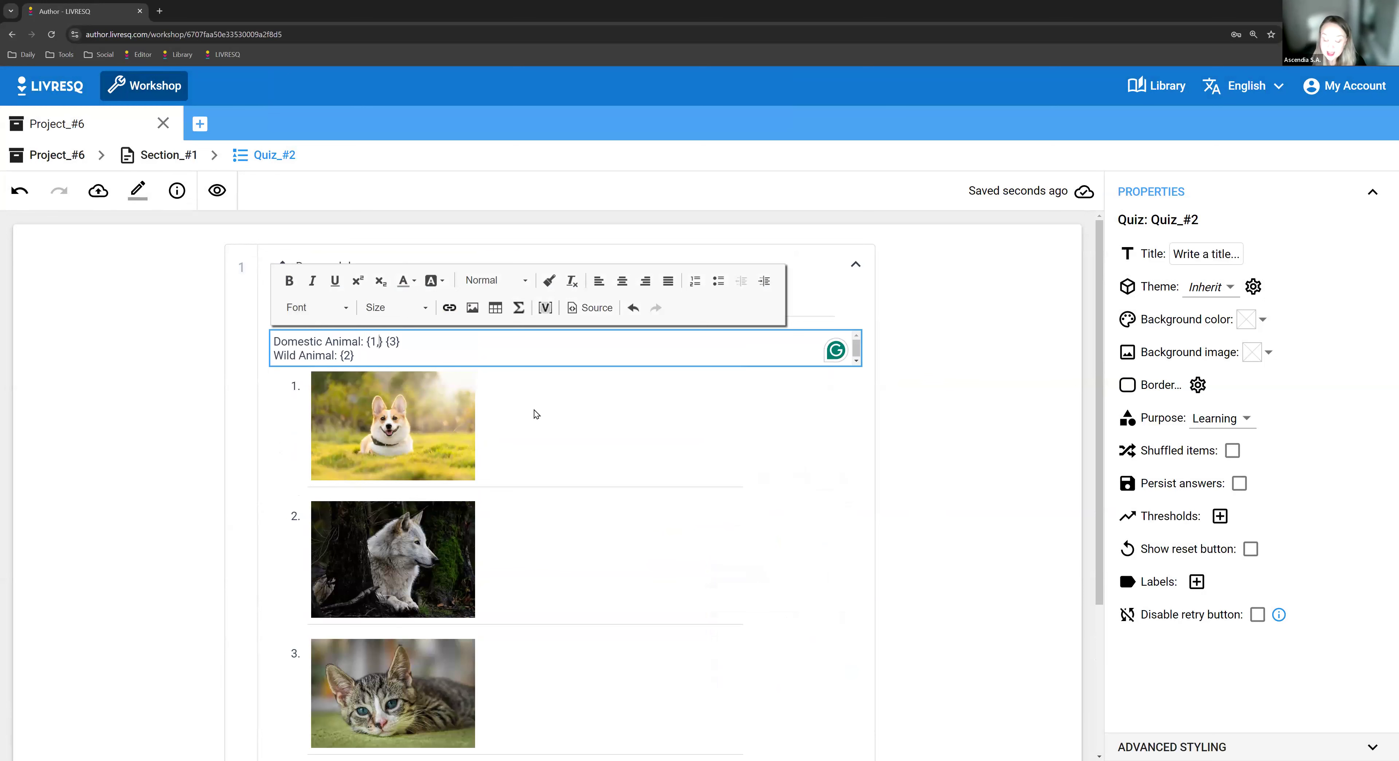
pyautogui.write('3} {')
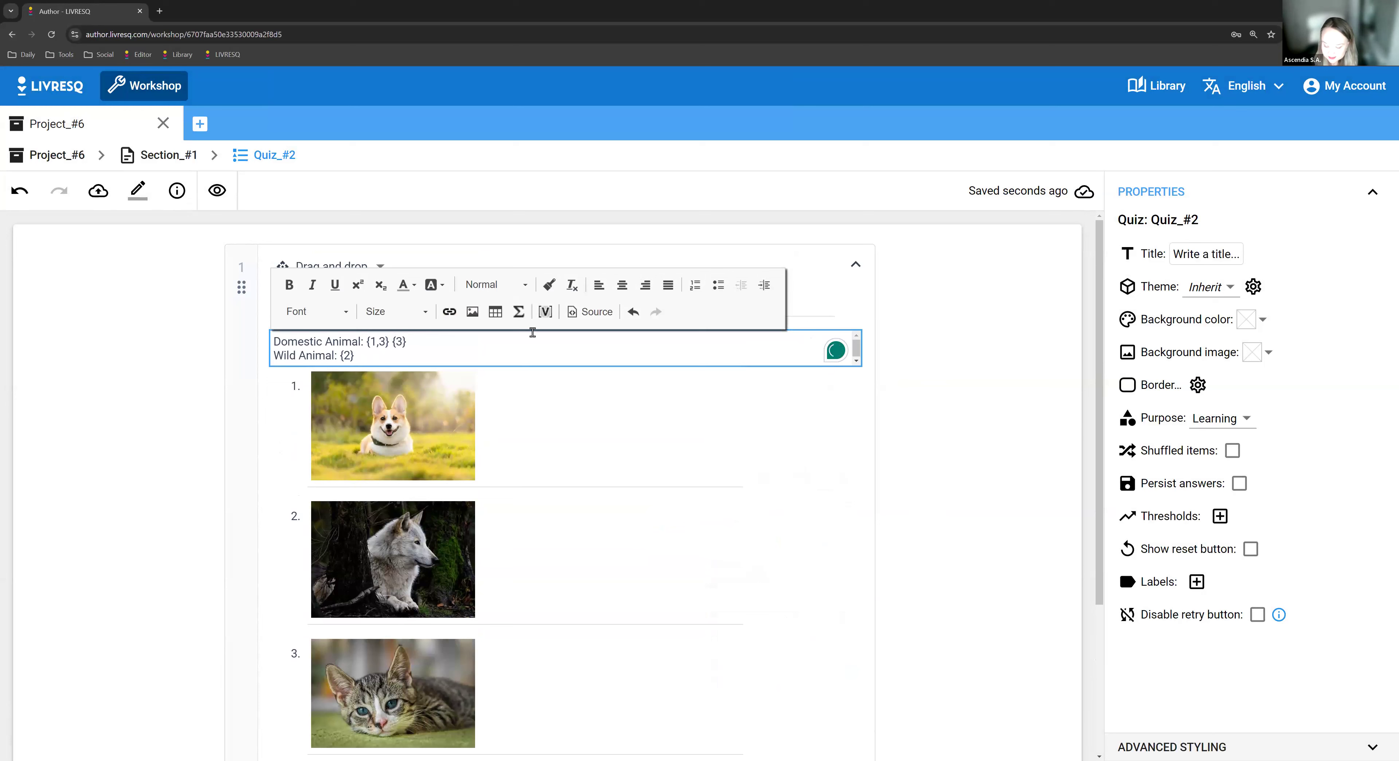
pyautogui.write('1,')
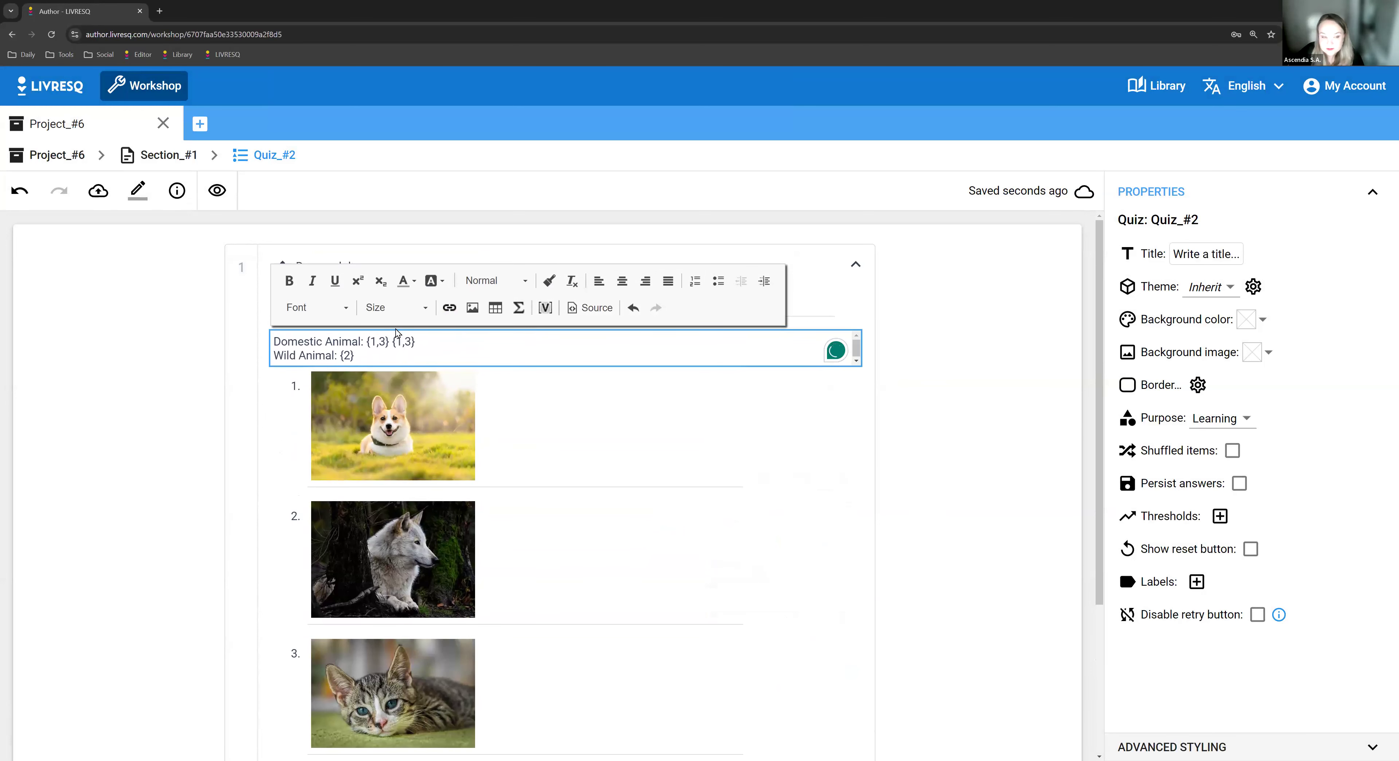
pyautogui.scroll(-3, 381, 470)
pyautogui.scroll(3, 381, 470)
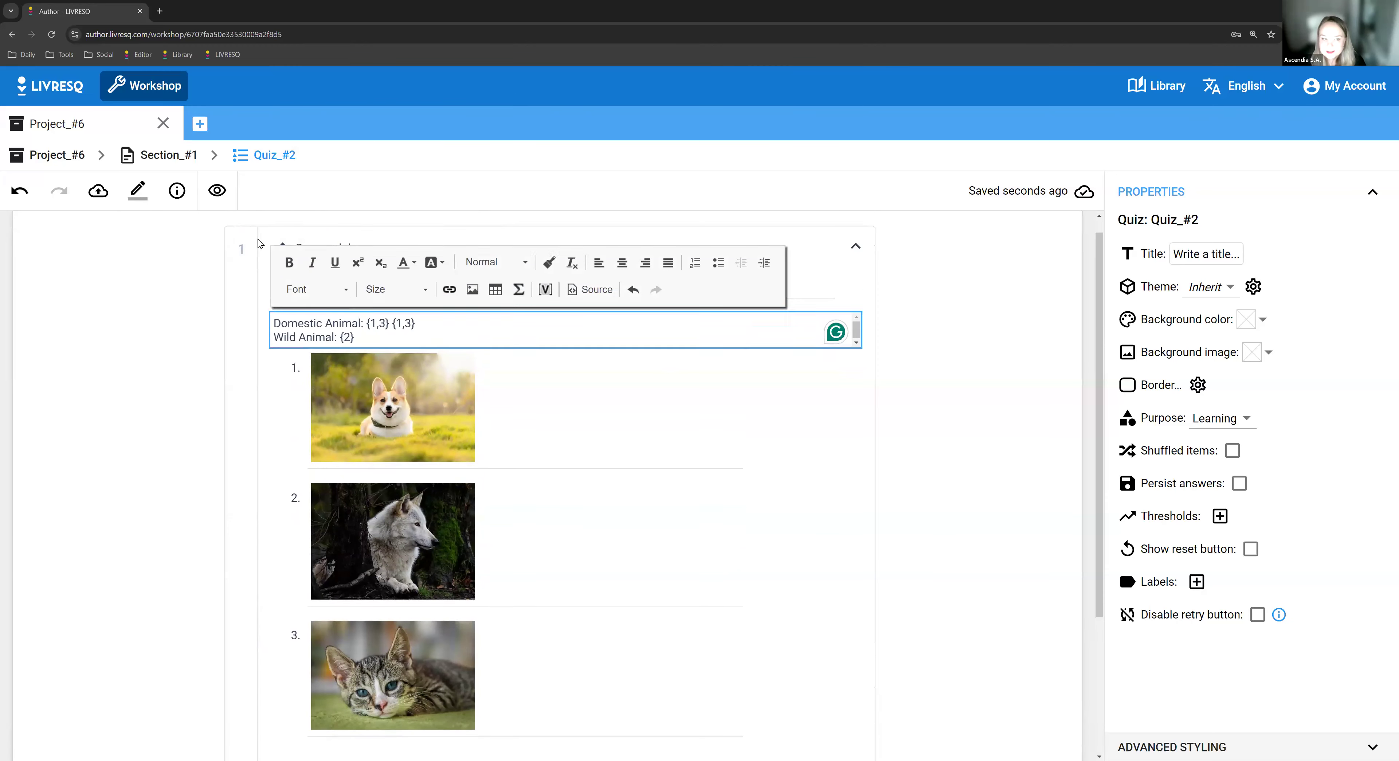
# Preview the quiz, place the cat and then the dog in the Domestic Animal spaces and the wolf under Wild Animal, and return to editing
pyautogui.click(216, 191)
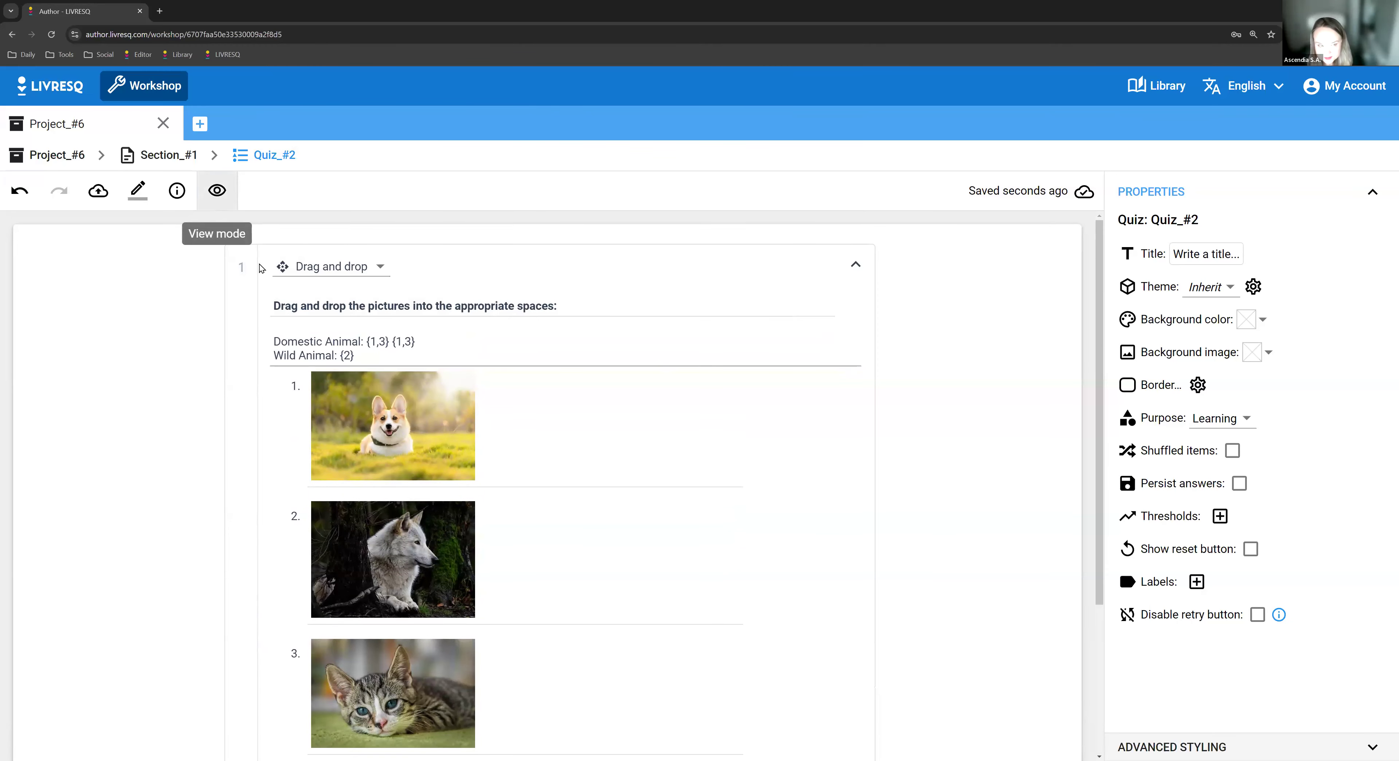
pyautogui.moveTo(926, 407); pyautogui.dragTo(584, 494)
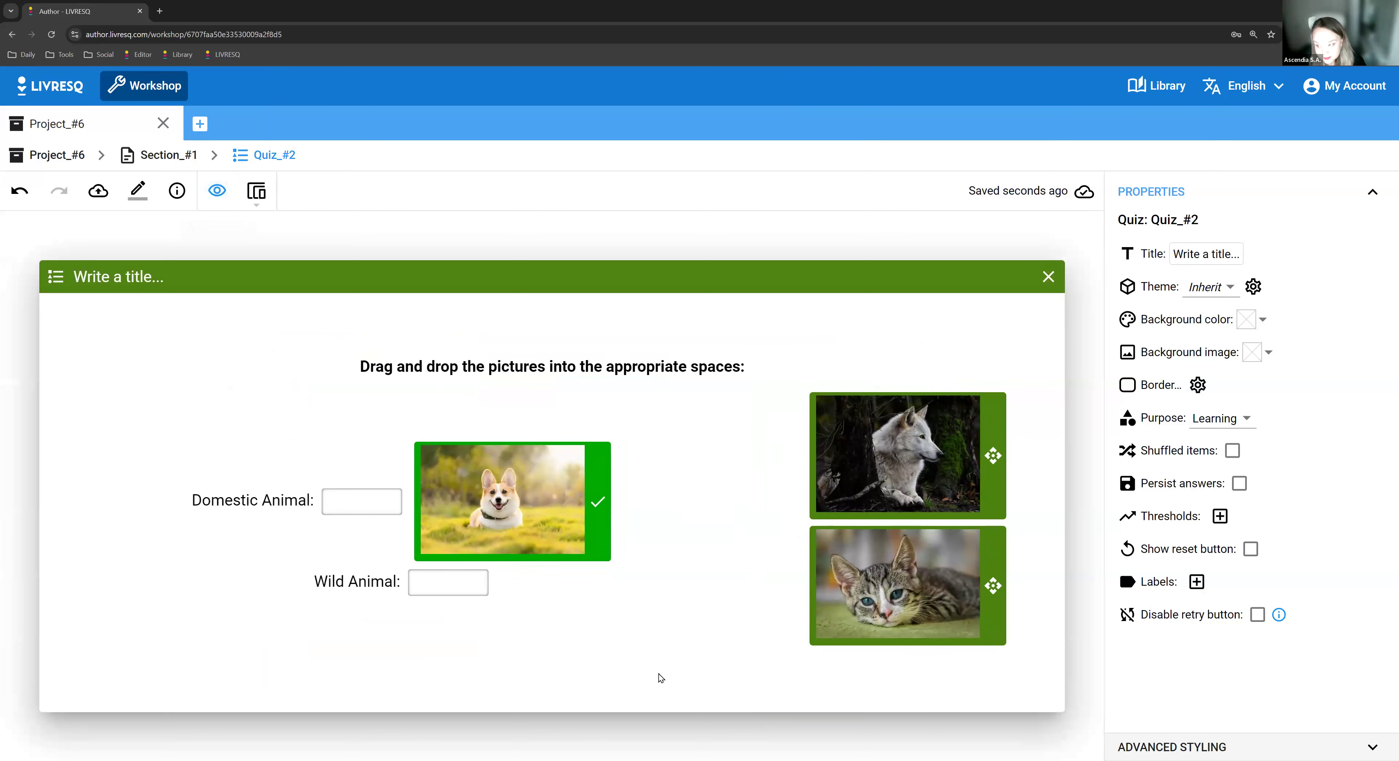
pyautogui.moveTo(898, 606); pyautogui.dragTo(400, 475)
pyautogui.moveTo(987, 528); pyautogui.dragTo(544, 636)
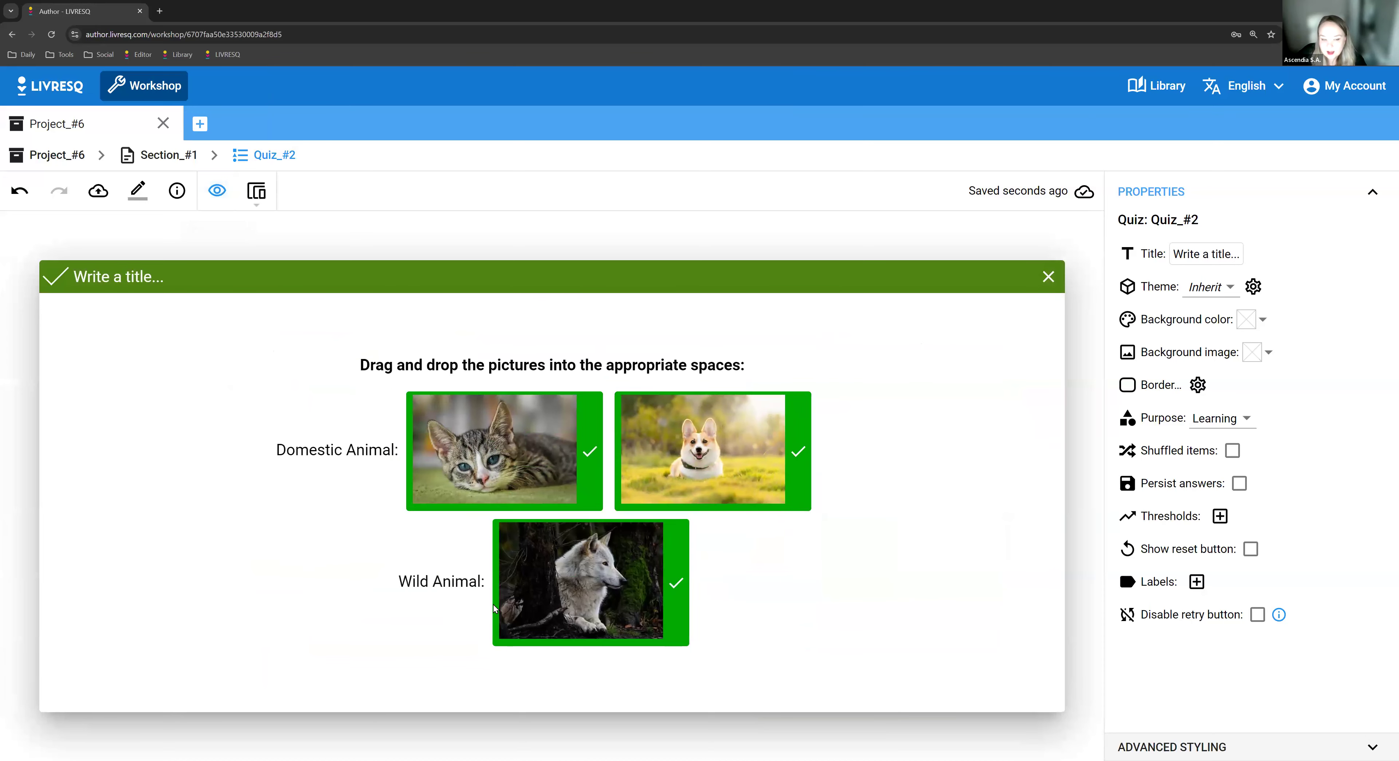
pyautogui.click(217, 191)
# Preview the quiz again with the dog in the first Domestic Animal space and the cat in the second, and return to editing
pyautogui.click(217, 191)
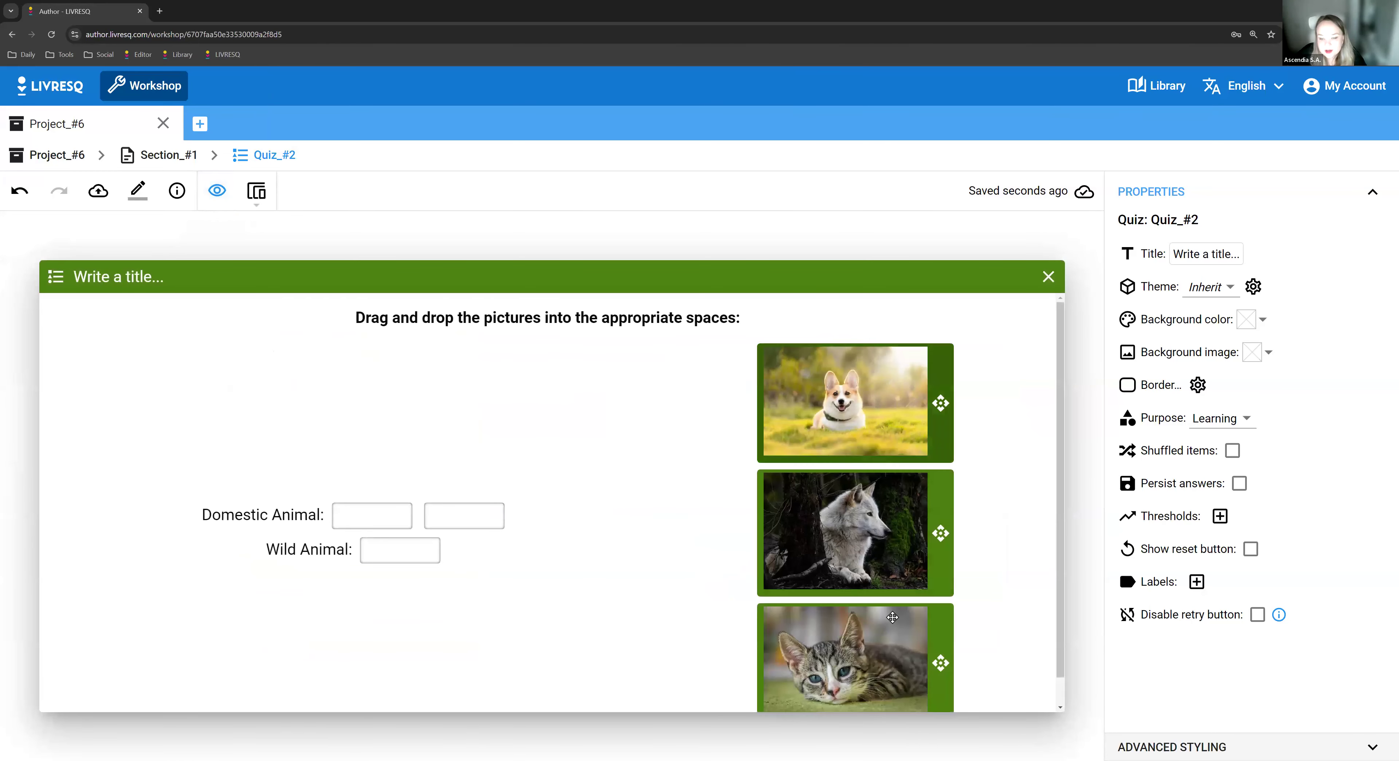
pyautogui.moveTo(942, 413); pyautogui.dragTo(380, 516)
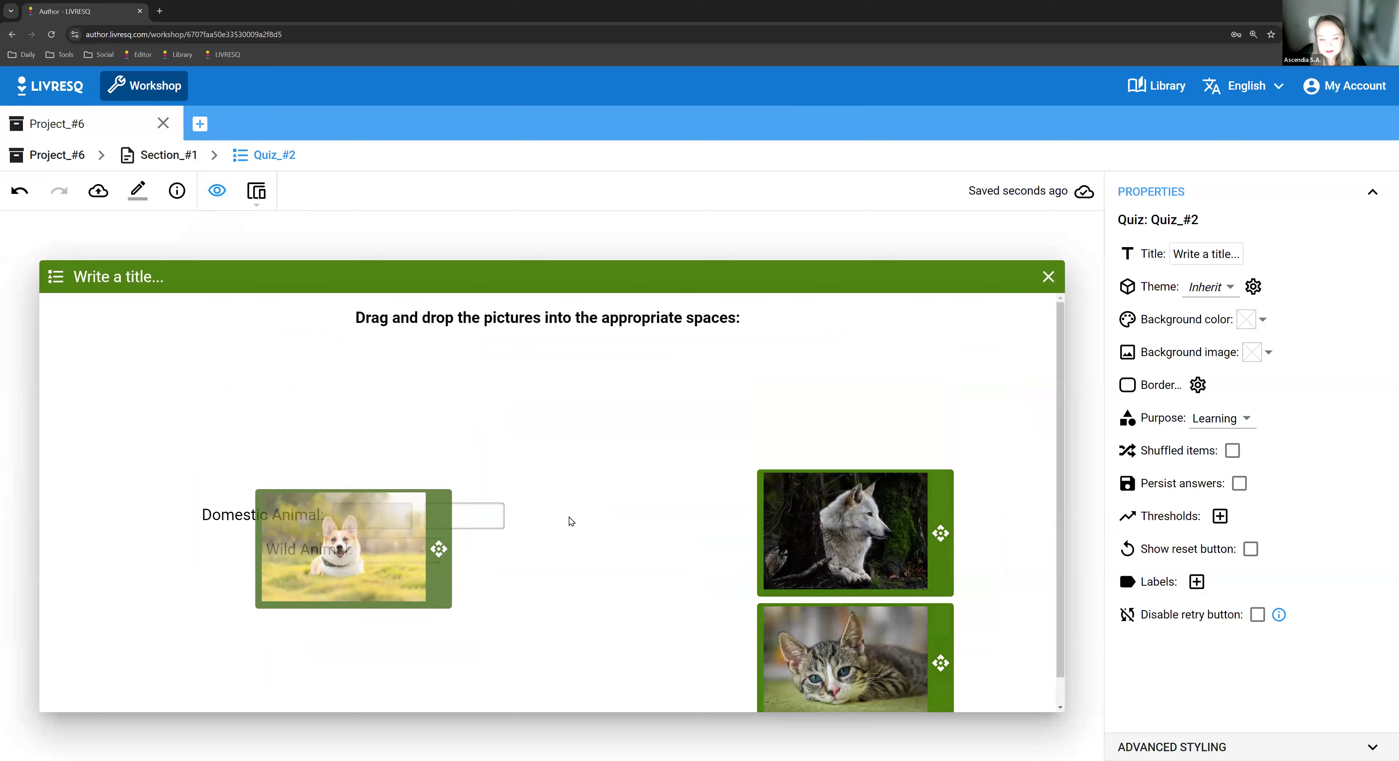
pyautogui.moveTo(993, 585); pyautogui.dragTo(570, 500)
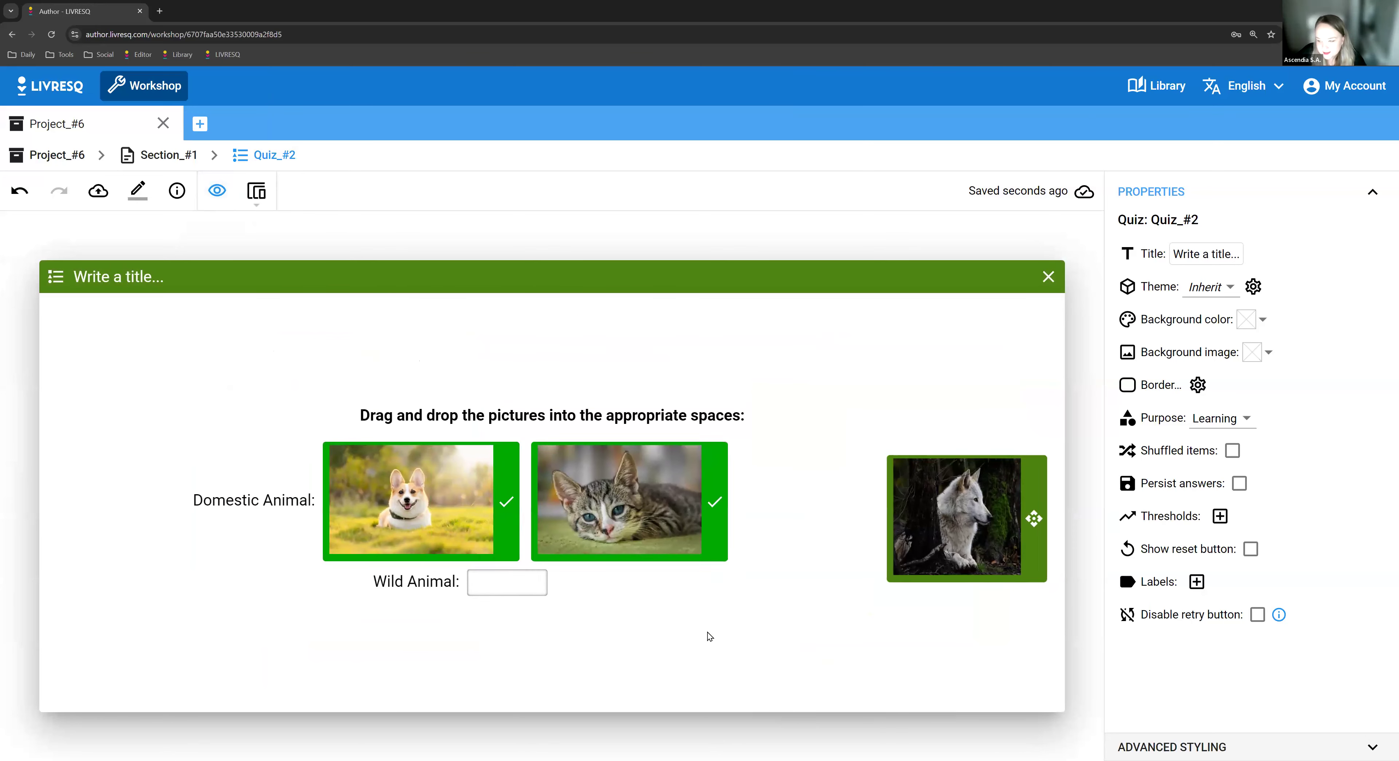
pyautogui.click(217, 191)
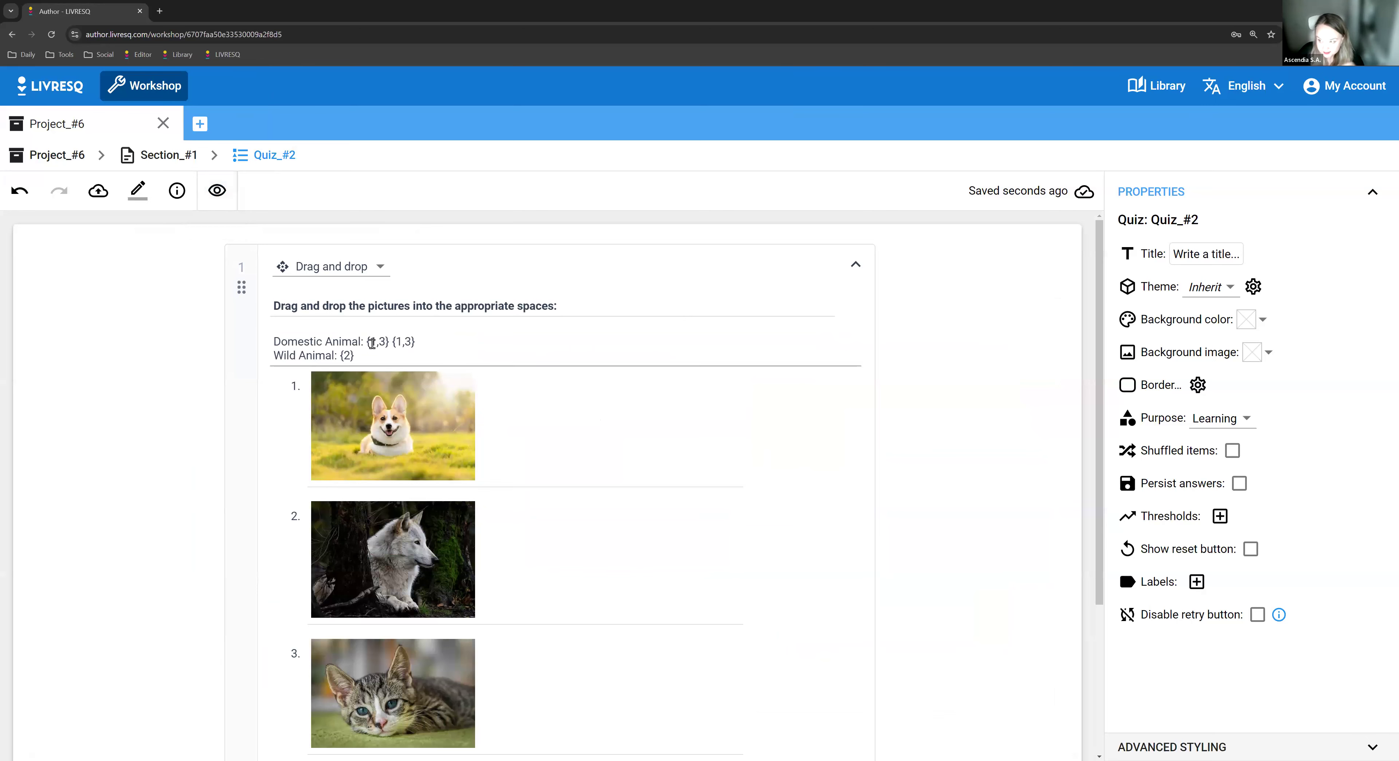
pyautogui.scroll(-3, 519, 625)
pyautogui.scroll(3, 468, 595)
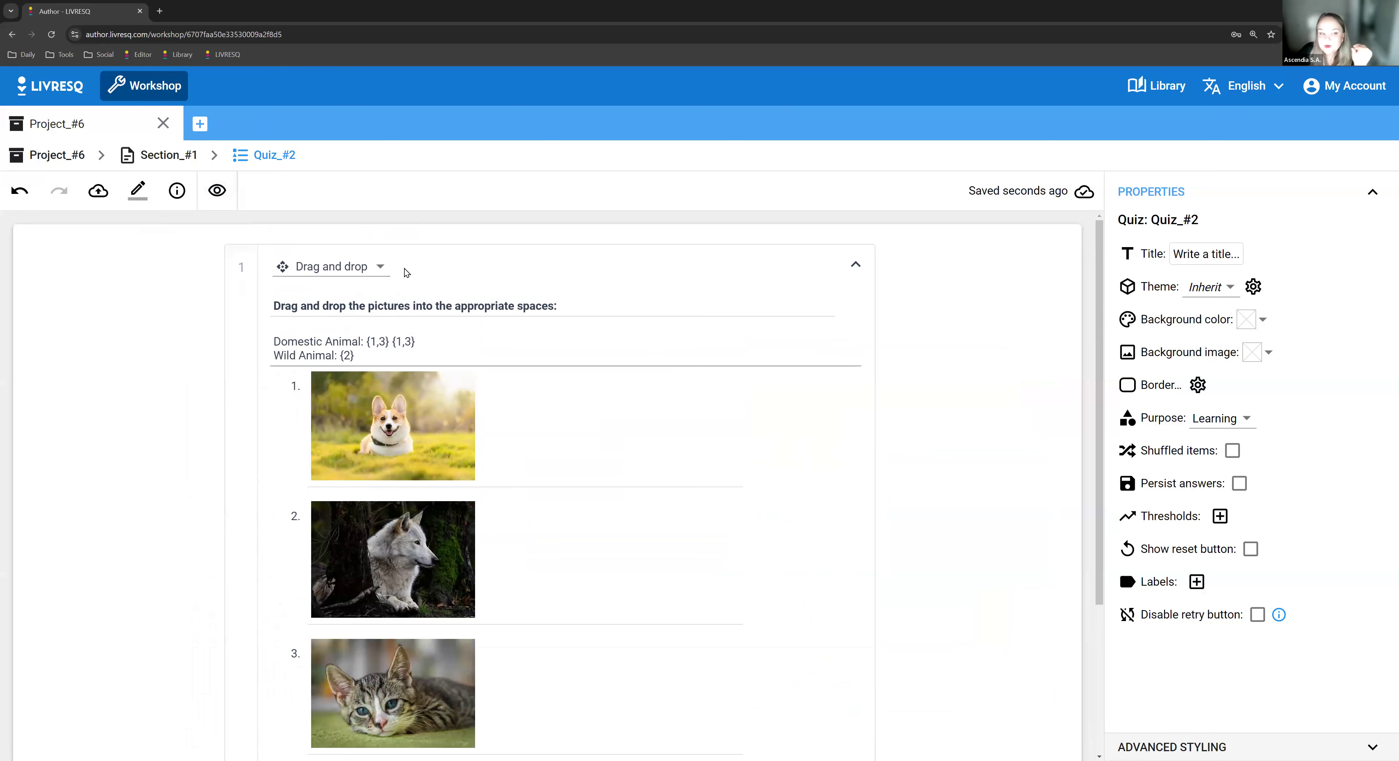
pyautogui.click(381, 354)
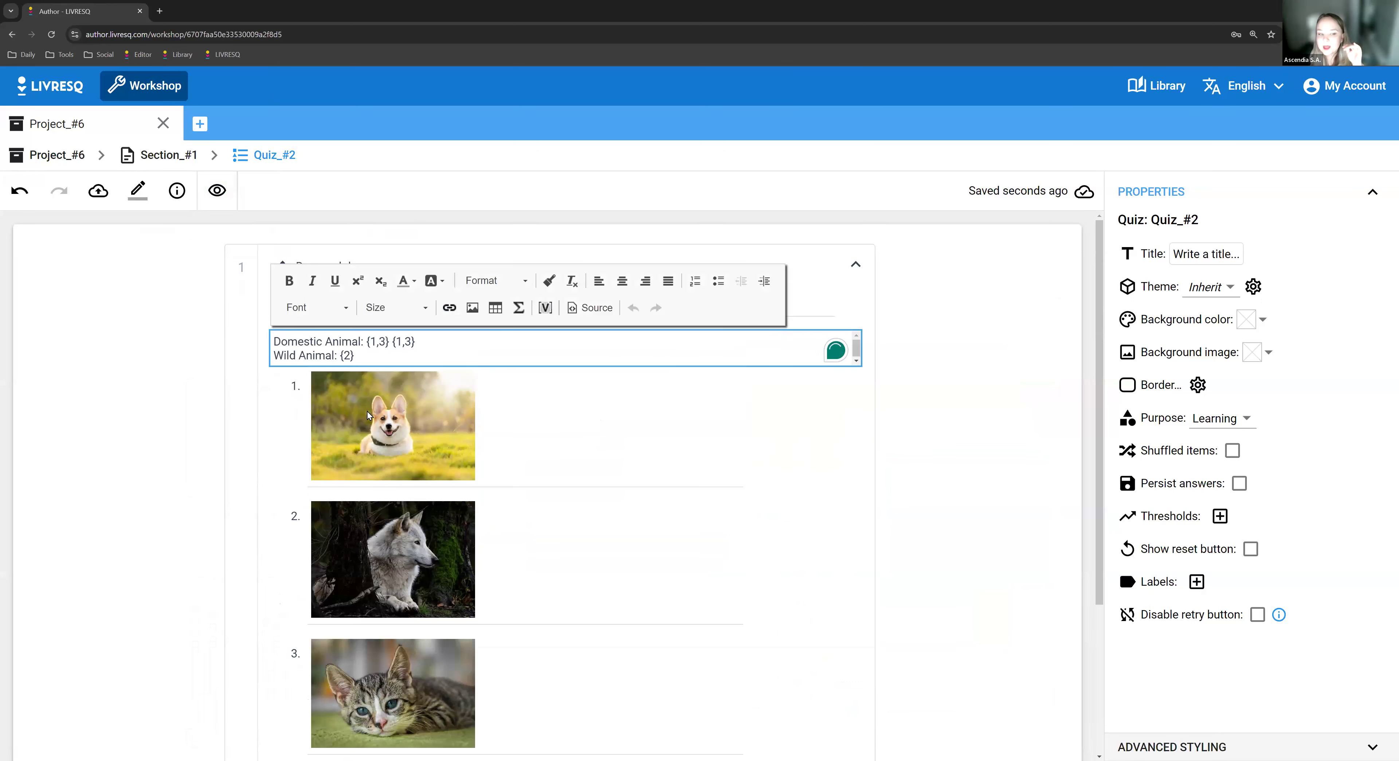
pyautogui.click(412, 368)
pyautogui.click(412, 356)
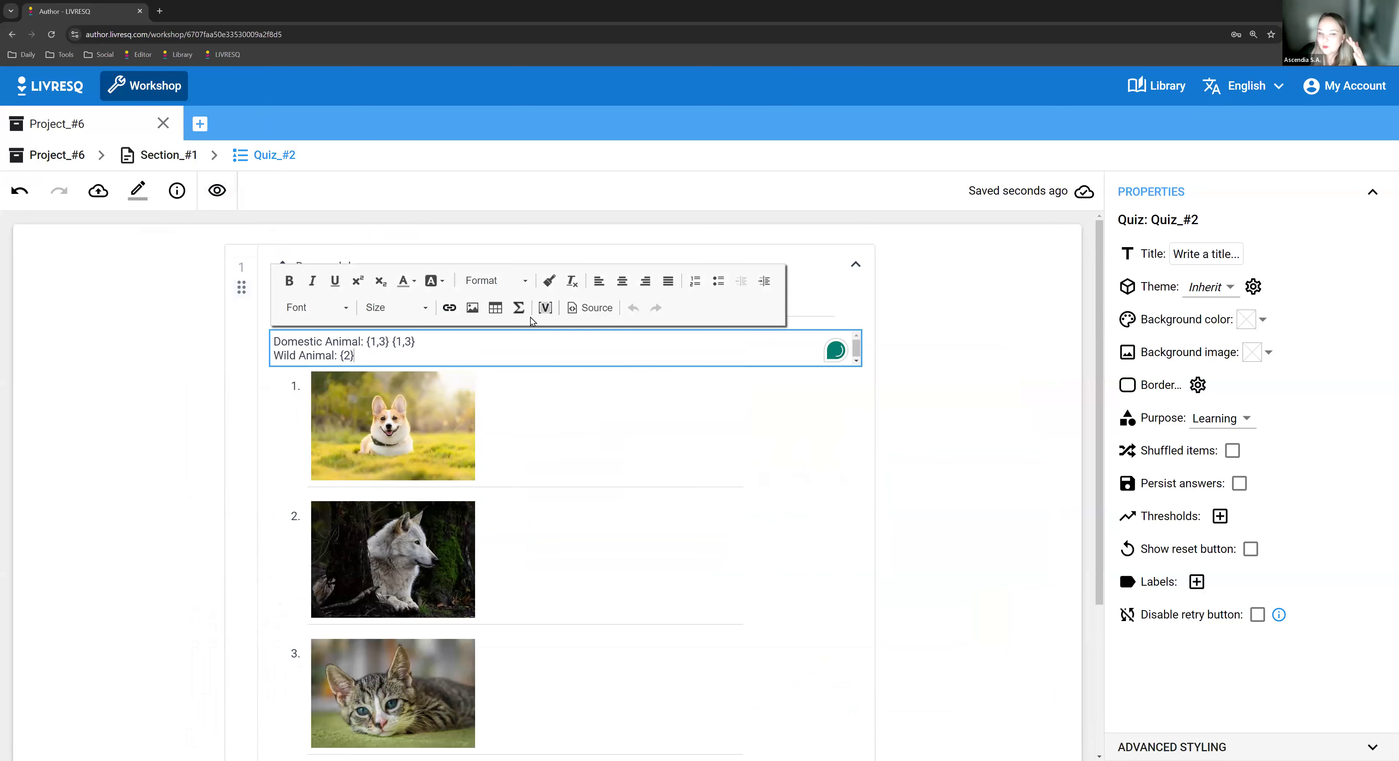
pyautogui.click(861, 297)
pyautogui.click(764, 298)
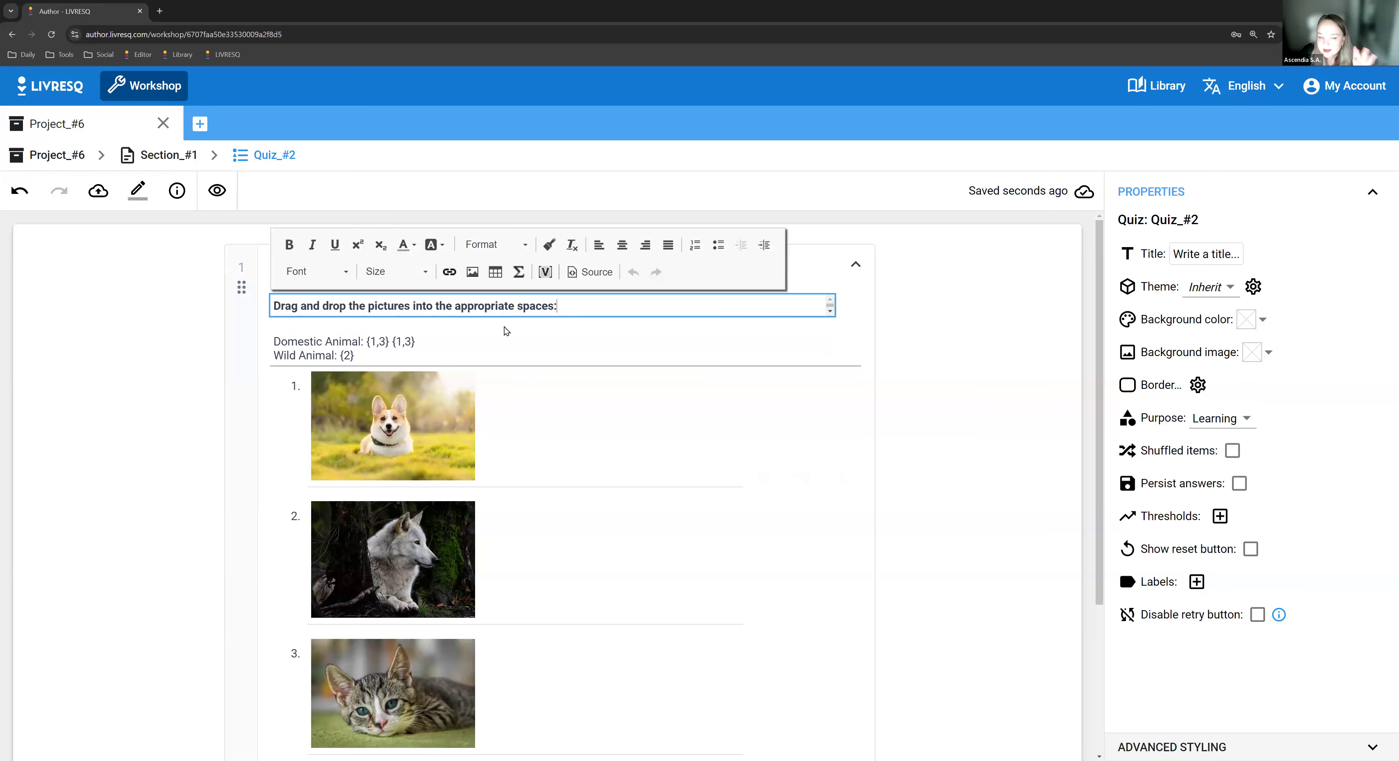
pyautogui.click(382, 354)
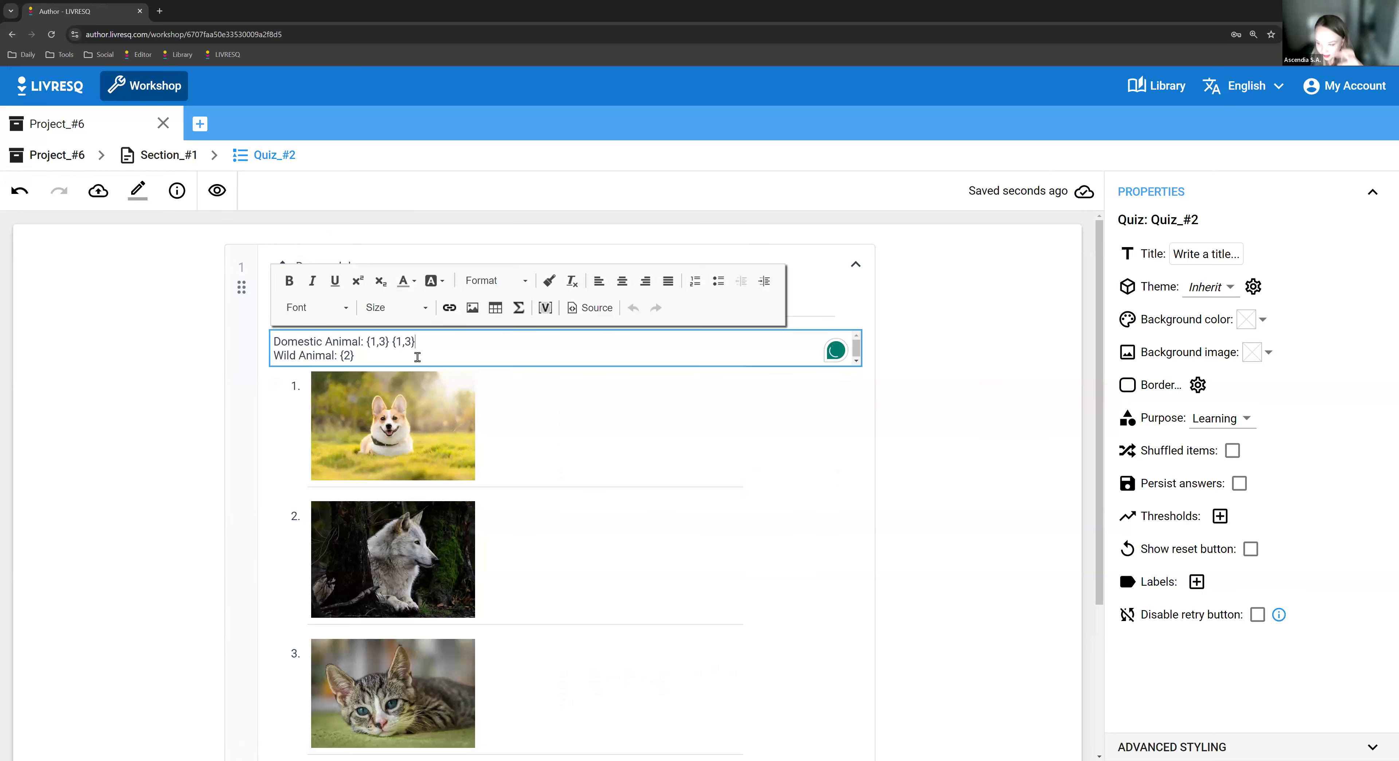